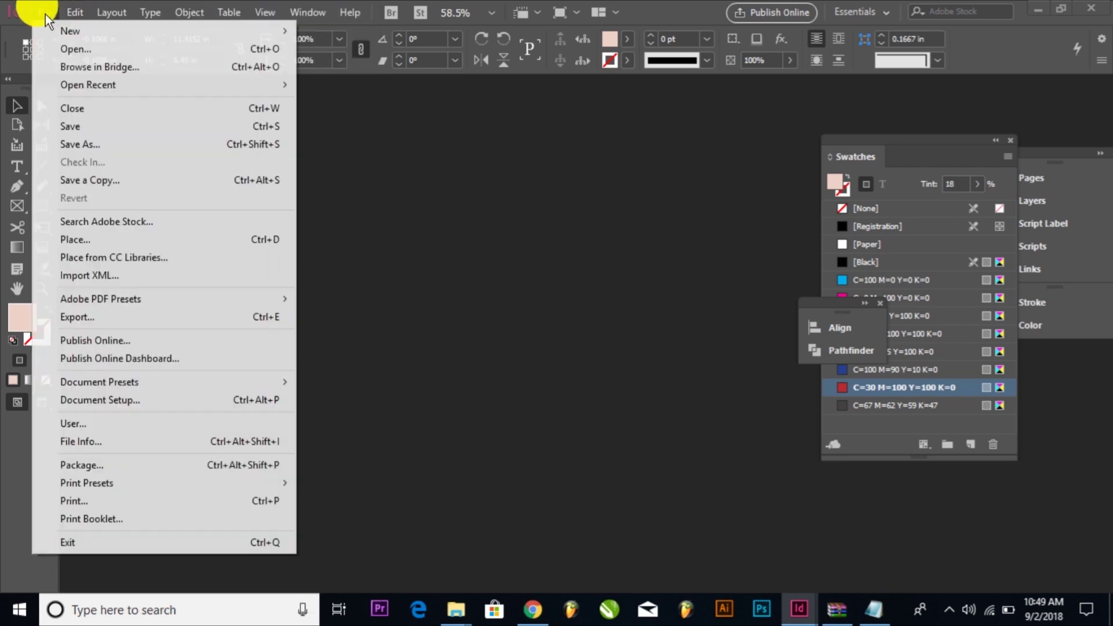
# Step: Create a new A4 document named "Date merge" in landscape orientation
pyautogui.moveTo(61, 29)
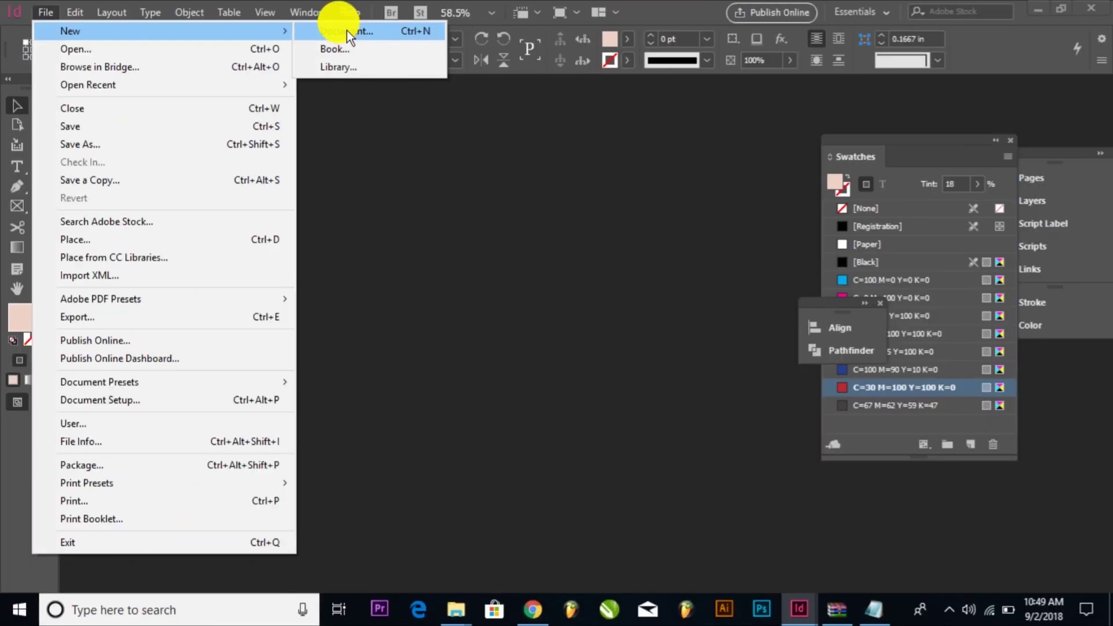
pyautogui.click(347, 30)
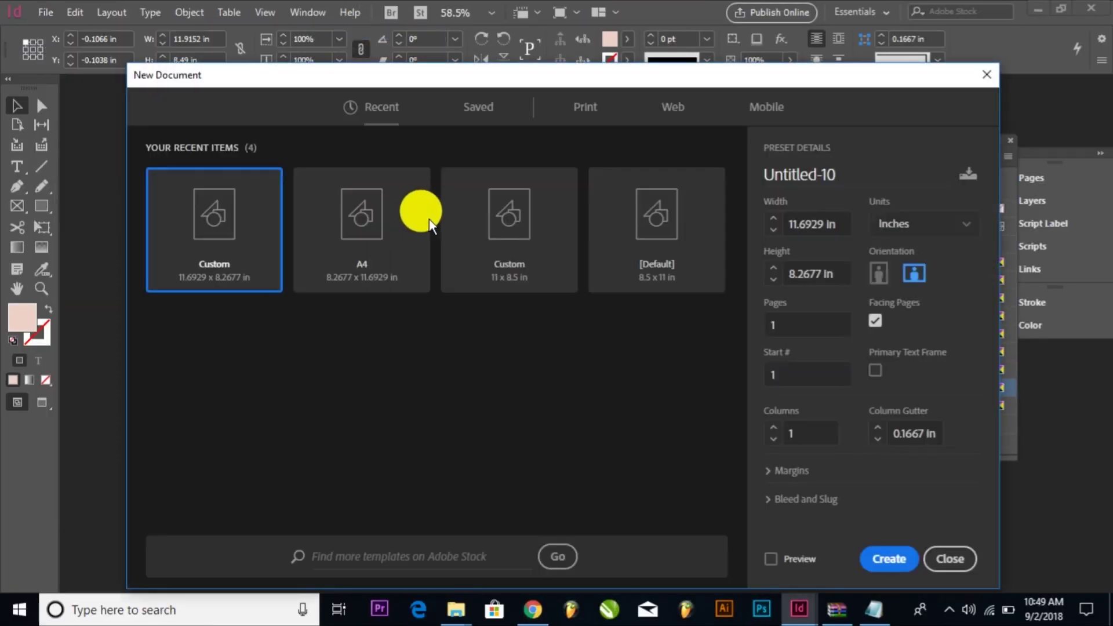
pyautogui.click(374, 216)
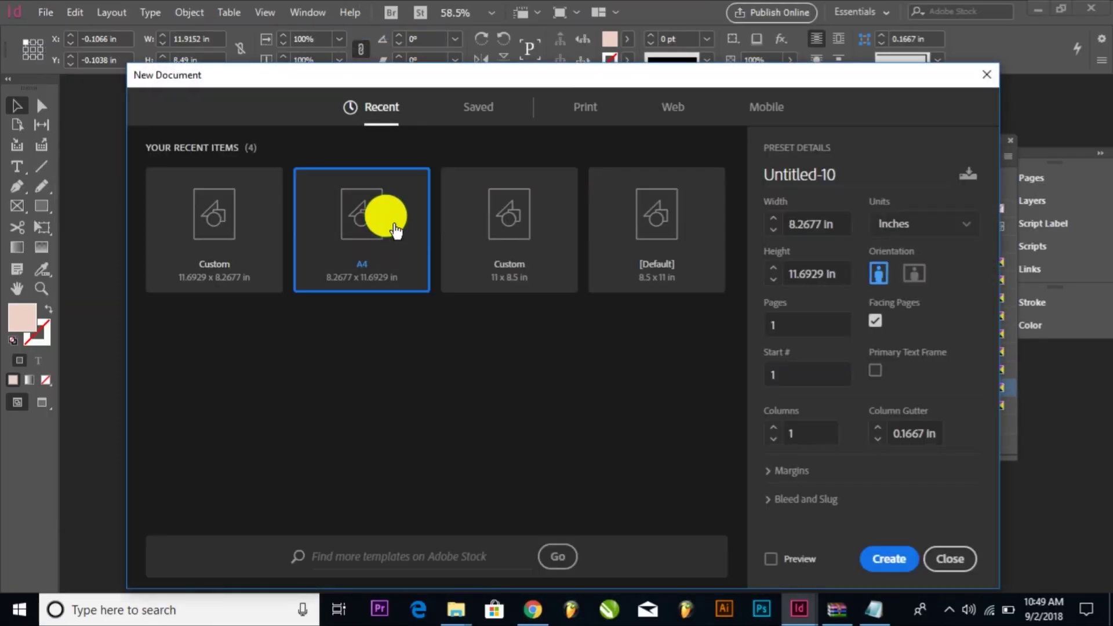
pyautogui.moveTo(853, 163); pyautogui.dragTo(746, 206)
pyautogui.write('Date merge')
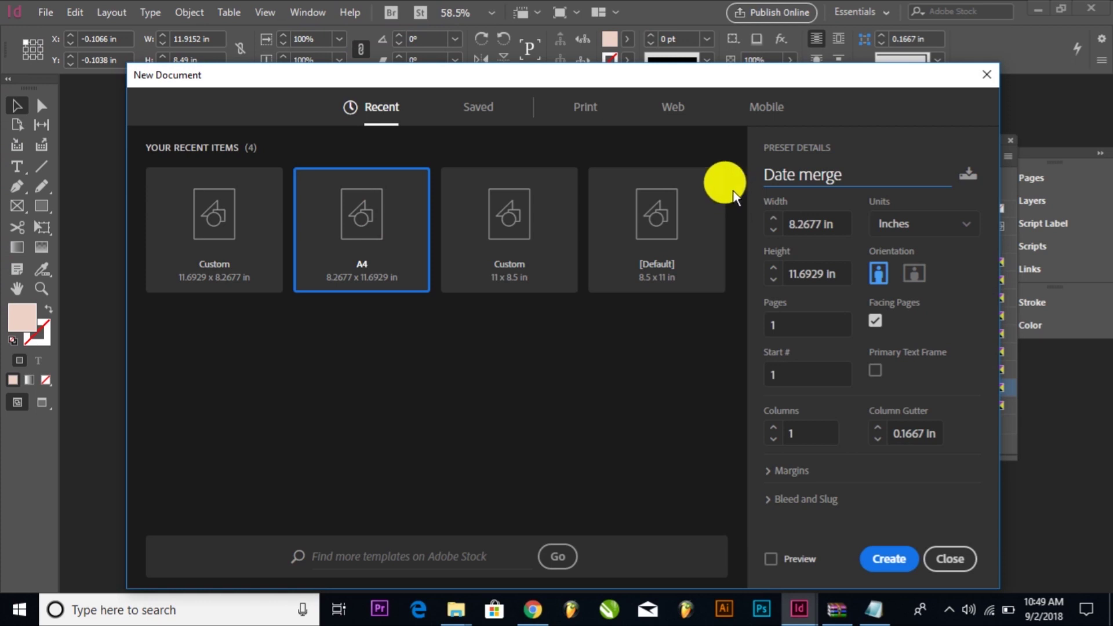
pyautogui.click(913, 277)
pyautogui.click(915, 565)
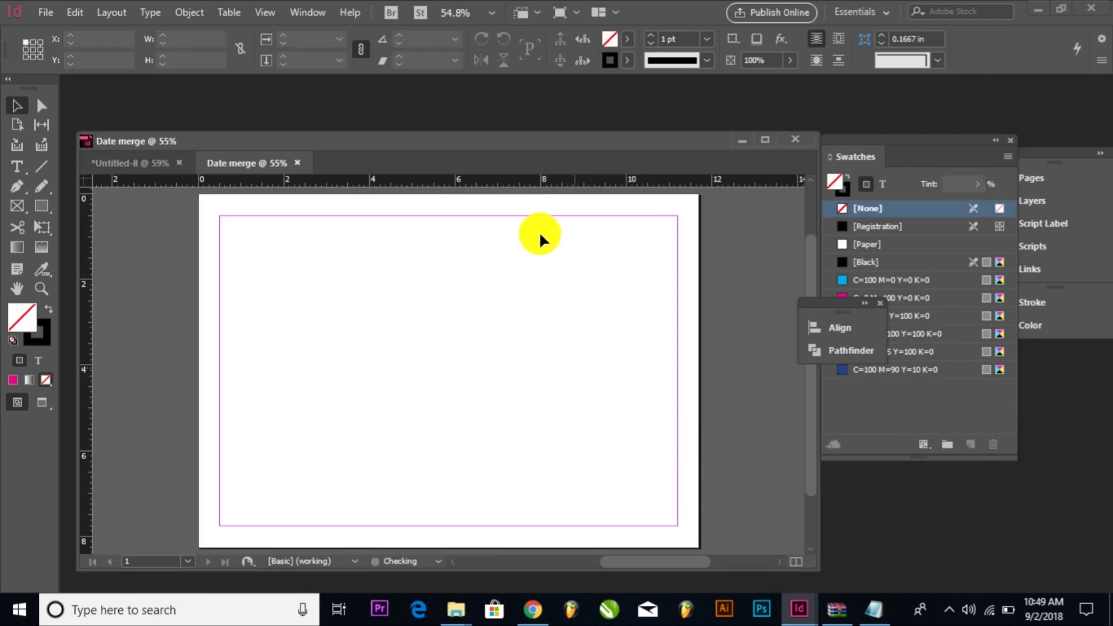
# Step: Dock the document window as a tab and clear the floating Swatches and Align panels off the page
pyautogui.moveTo(527, 138); pyautogui.dragTo(534, 76)
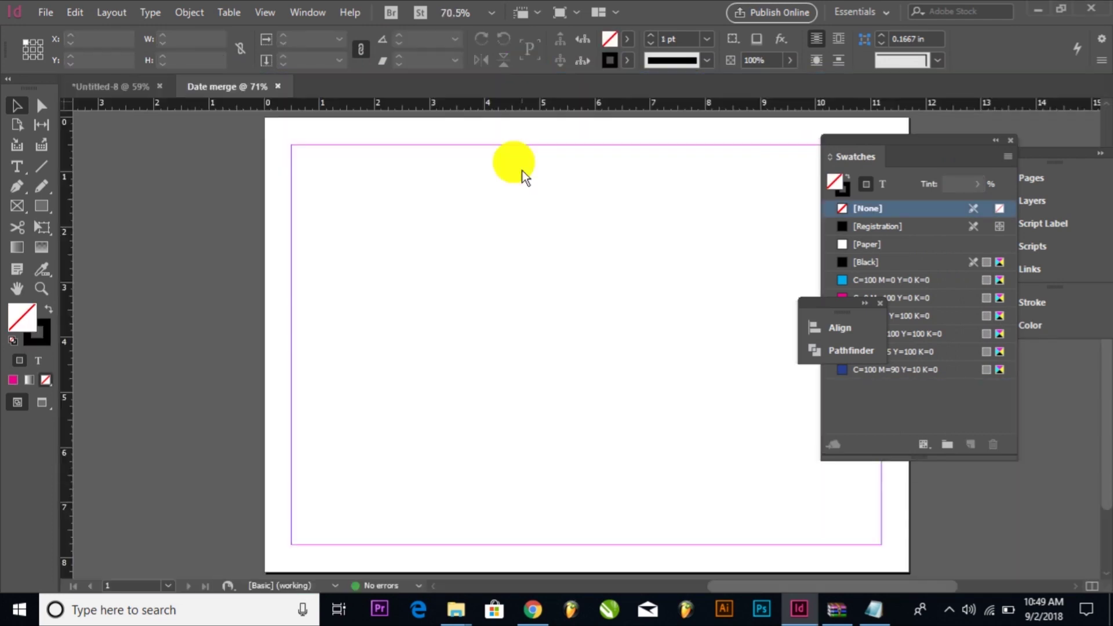
pyautogui.hscroll(2, 676, 406)
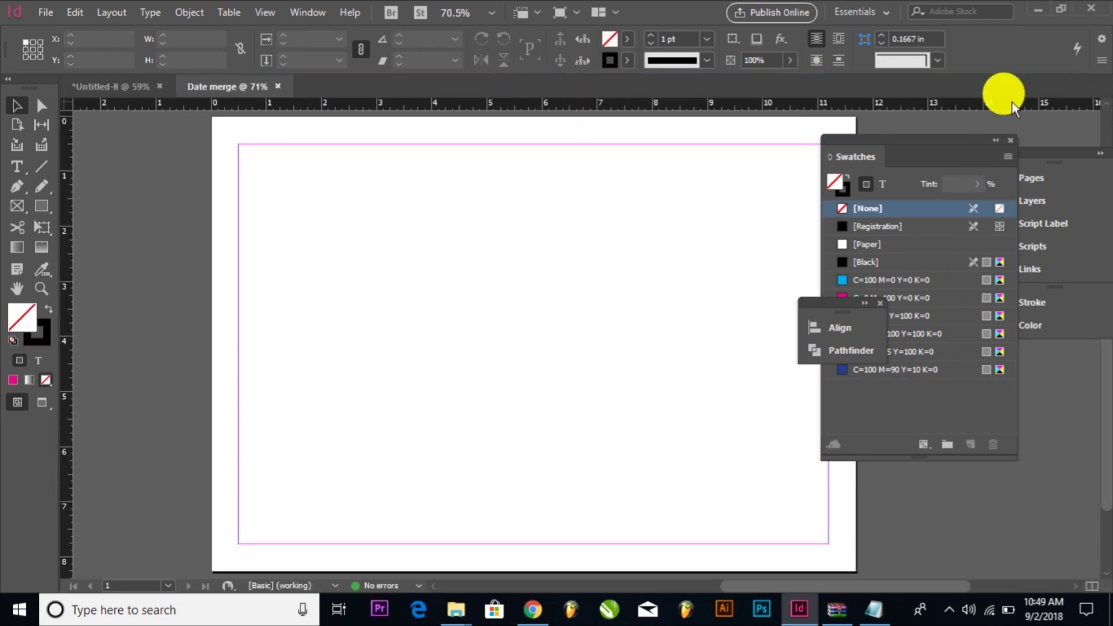
pyautogui.click(993, 142)
pyautogui.scroll(1, 646, 368)
pyautogui.hscroll(2, 646, 368)
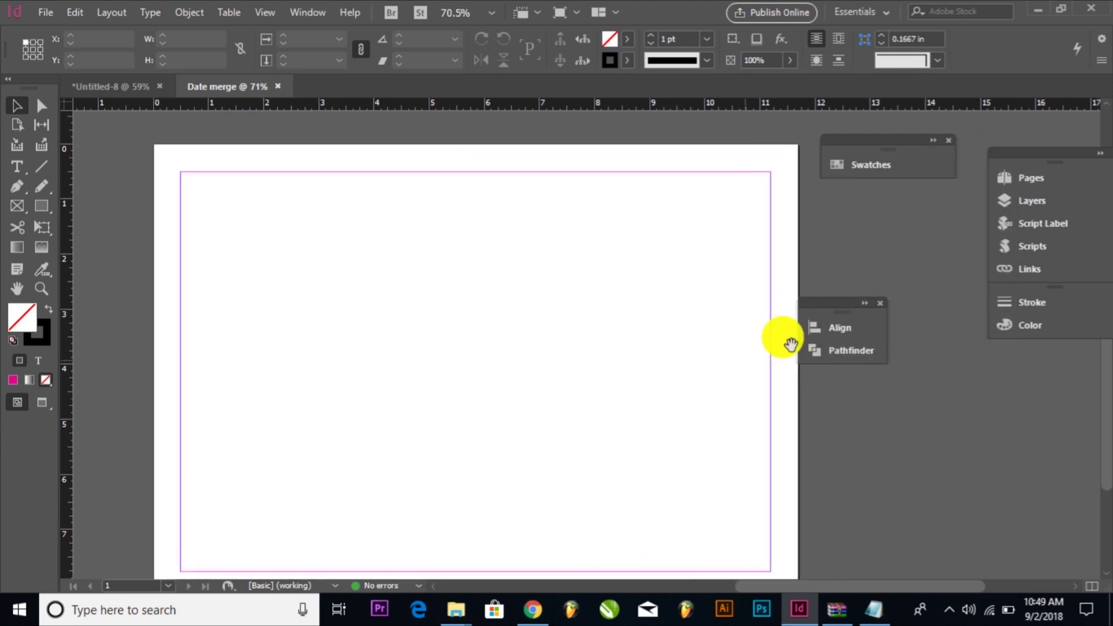
pyautogui.moveTo(841, 307); pyautogui.dragTo(841, 278)
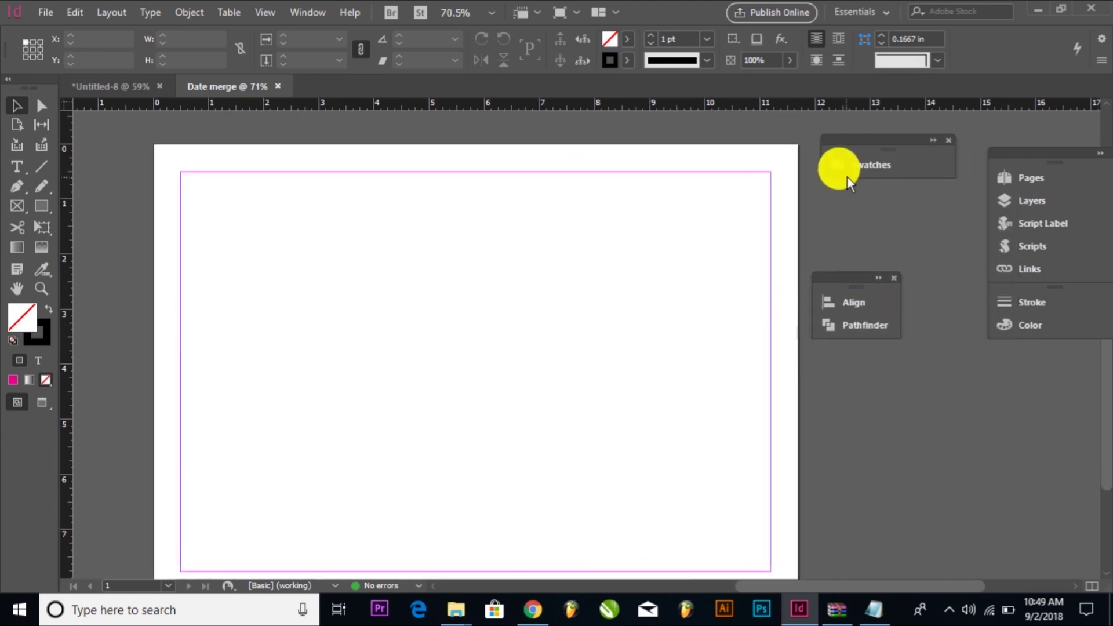
pyautogui.click(887, 163)
pyautogui.click(887, 164)
pyautogui.moveTo(584, 354); pyautogui.dragTo(601, 376)
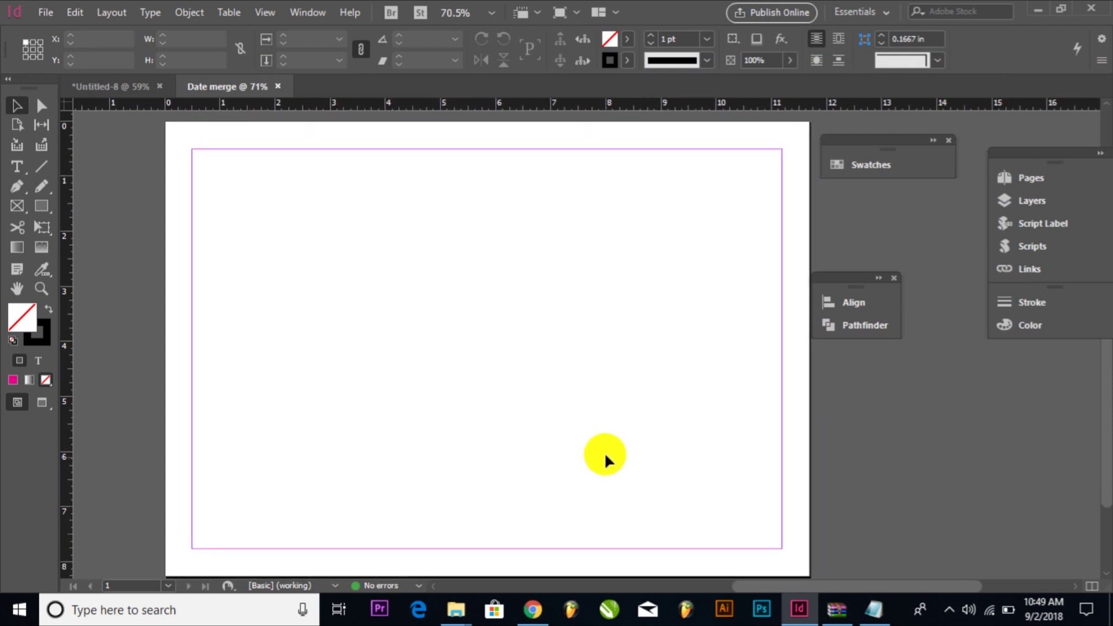
# Step: Place the TRoqYk JPG from the datamergefile folder across the page, starting at its upper-left corner and spanning the full width
pyautogui.click(33, 12)
pyautogui.click(78, 238)
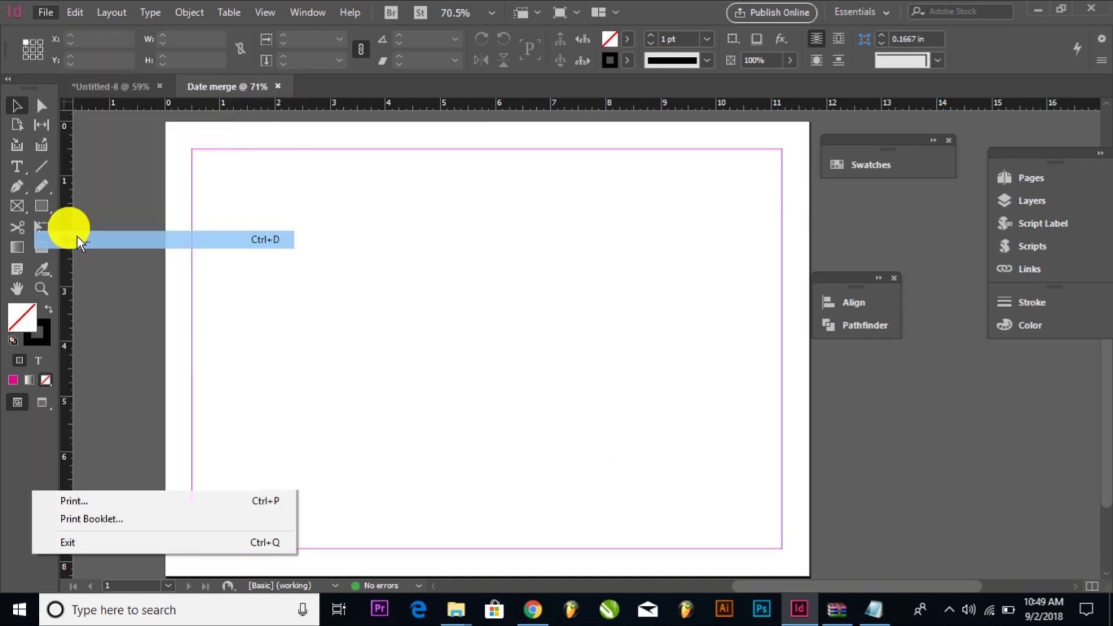
pyautogui.click(490, 289)
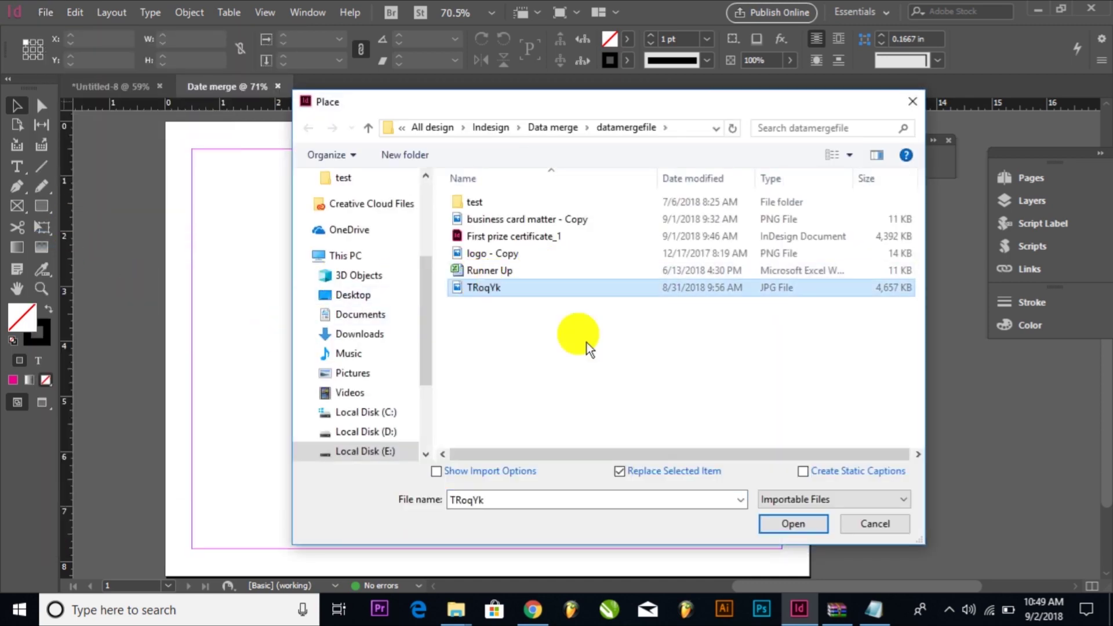
pyautogui.click(798, 520)
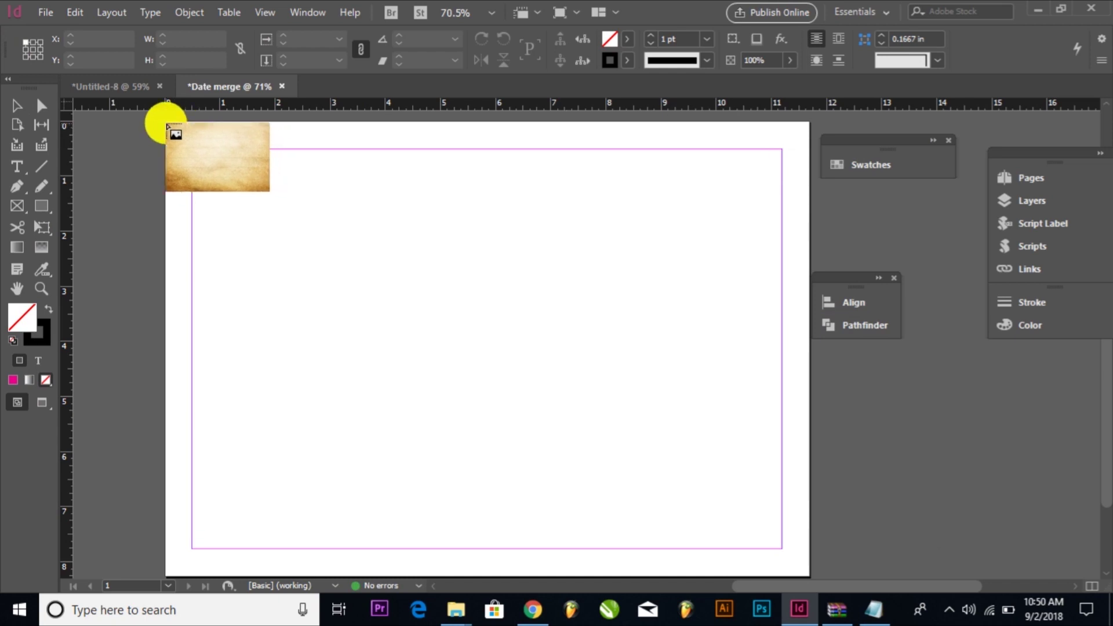
pyautogui.moveTo(166, 124); pyautogui.dragTo(808, 567)
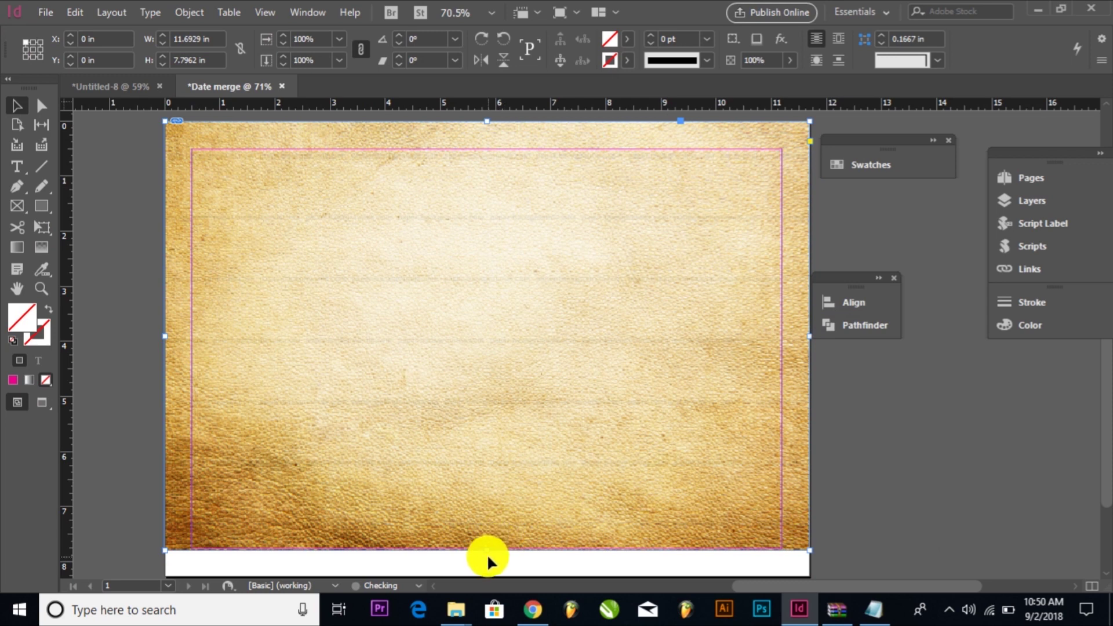
# Step: Extend the lower edge of the background image frame to the page's bottom edge, making it 8.2677 in high
pyautogui.moveTo(487, 550); pyautogui.dragTo(489, 577)
pyautogui.scroll(-3, 497, 527)
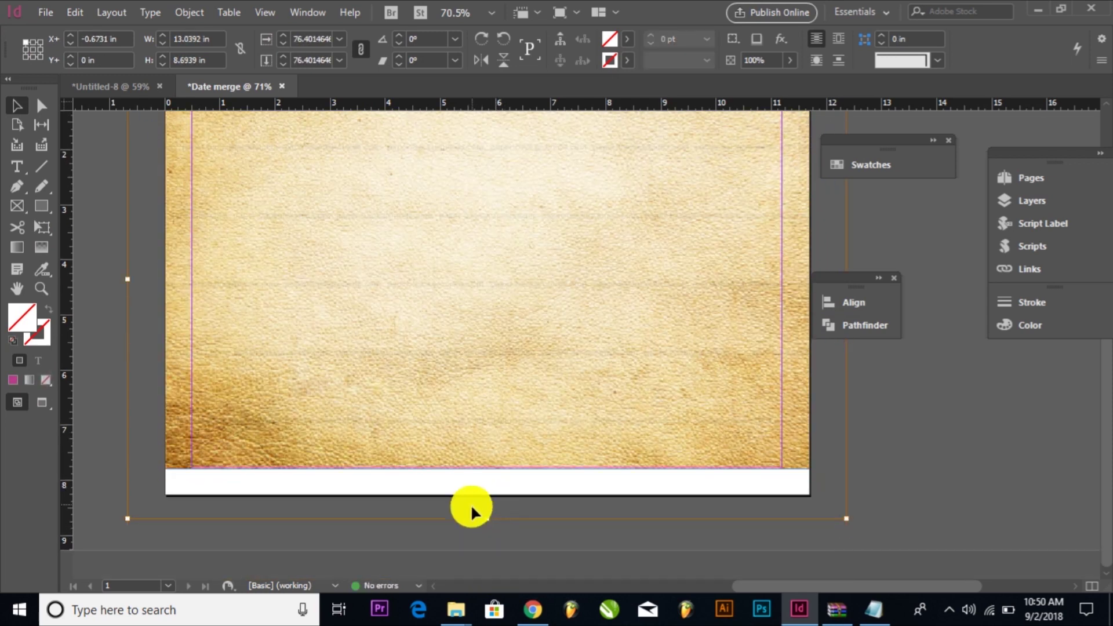
pyautogui.click(492, 496)
pyautogui.click(500, 462)
pyautogui.moveTo(487, 467); pyautogui.dragTo(486, 497)
pyautogui.click(593, 526)
# Step: Set the background image's opacity to 60%
pyautogui.moveTo(864, 473); pyautogui.dragTo(885, 537)
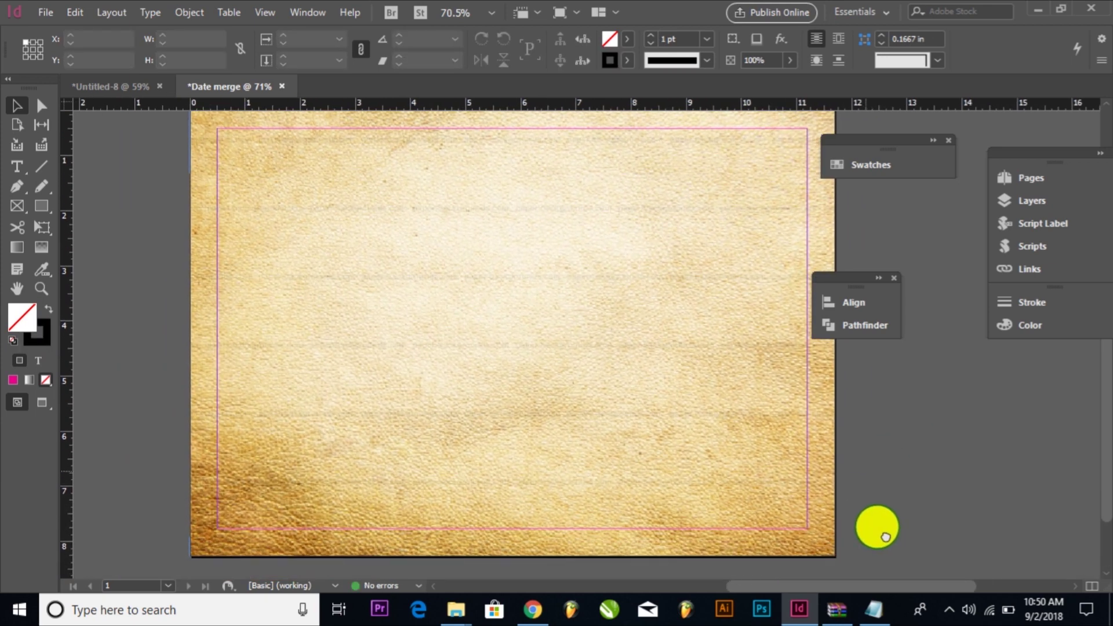
pyautogui.click(772, 498)
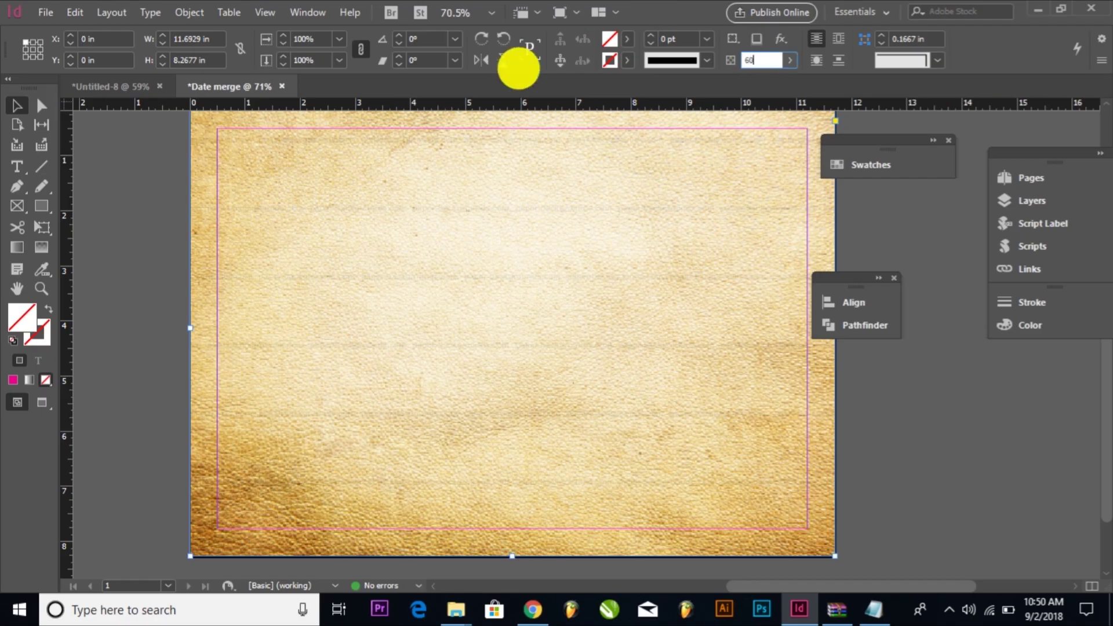
pyautogui.press('Return')
pyautogui.click(864, 428)
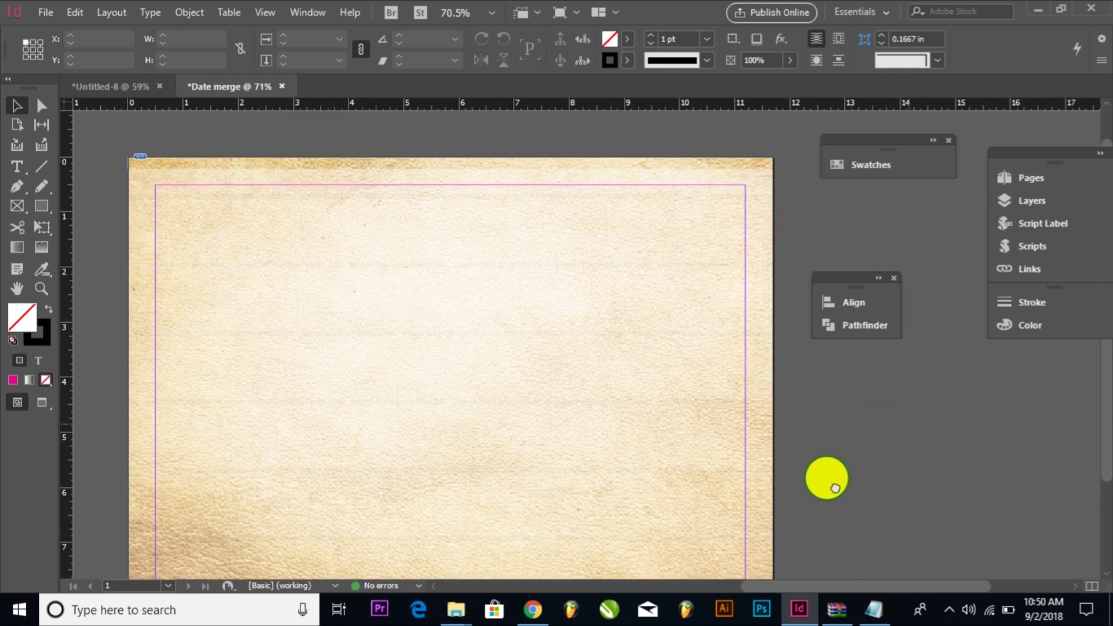
# Step: Draw a rectangle covering the whole page, about 11.69 by 8.27 in, with the Rectangle tool
pyautogui.hscroll(1, 865, 447)
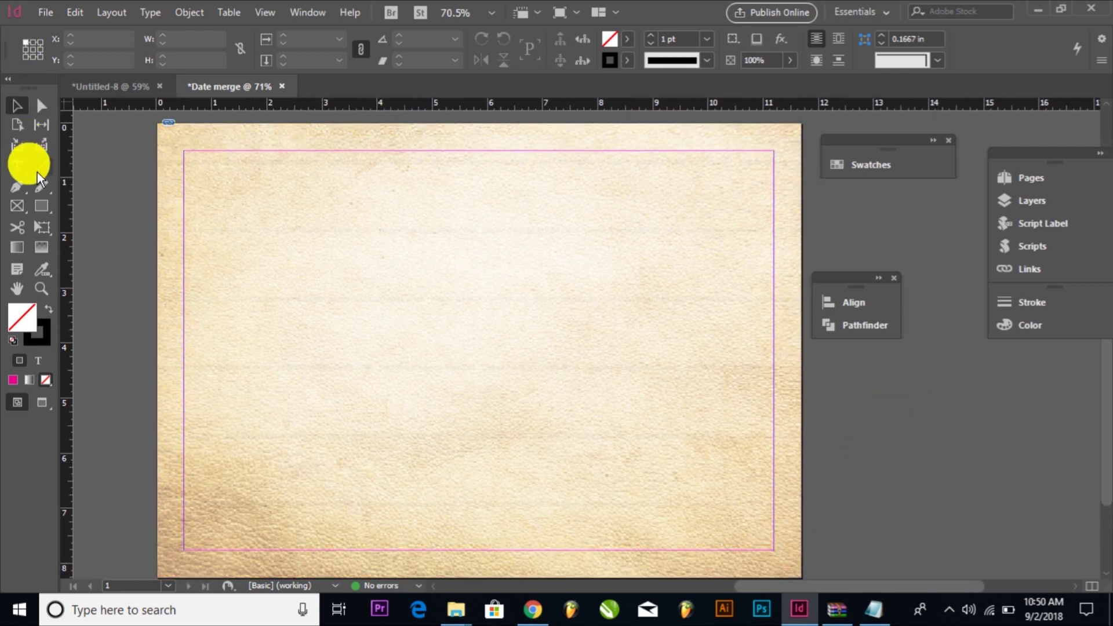
pyautogui.click(46, 203)
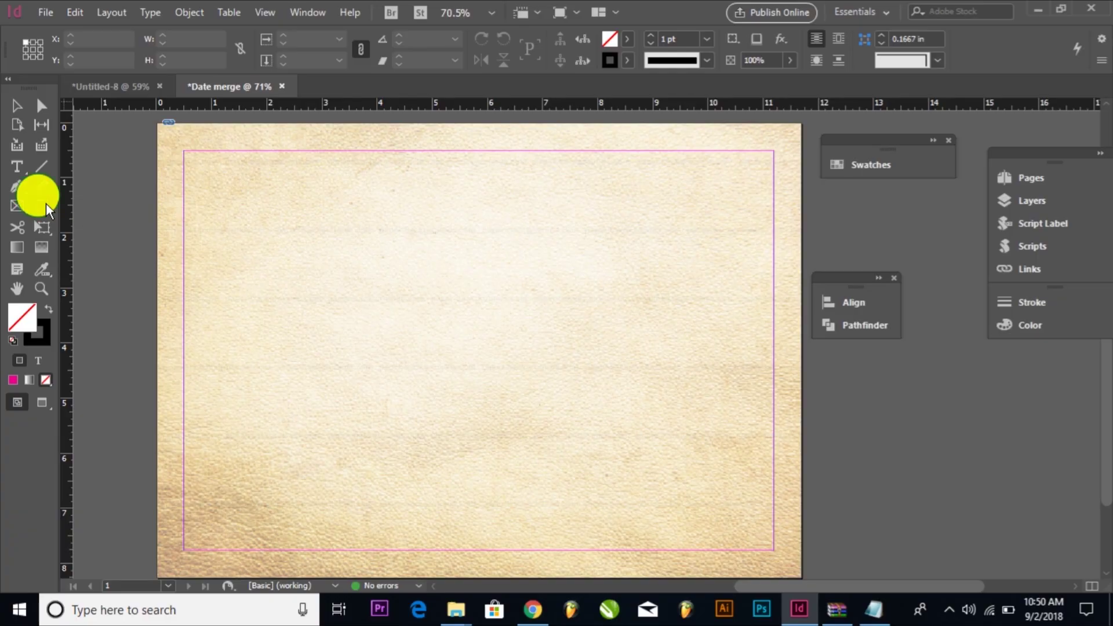
pyautogui.click(138, 211)
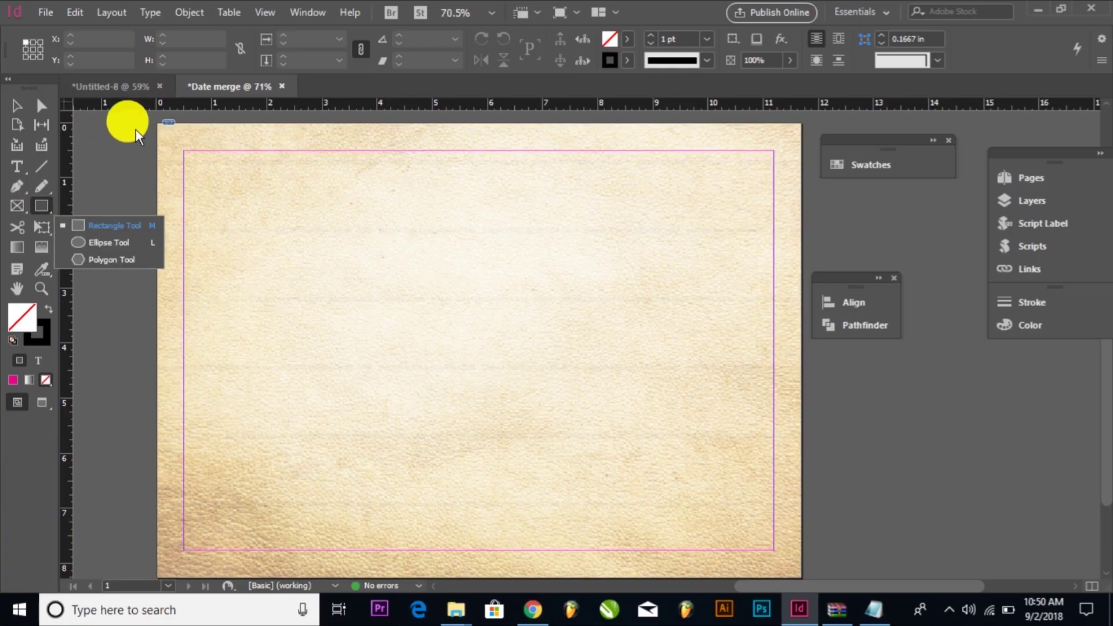
pyautogui.click(110, 226)
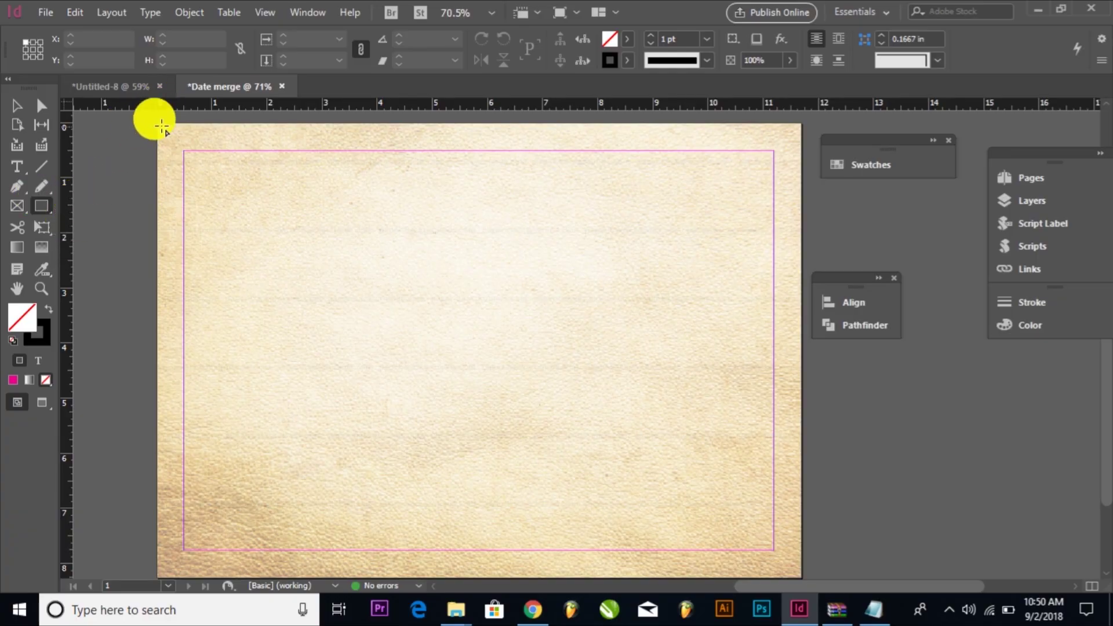
pyautogui.moveTo(150, 121); pyautogui.dragTo(801, 577)
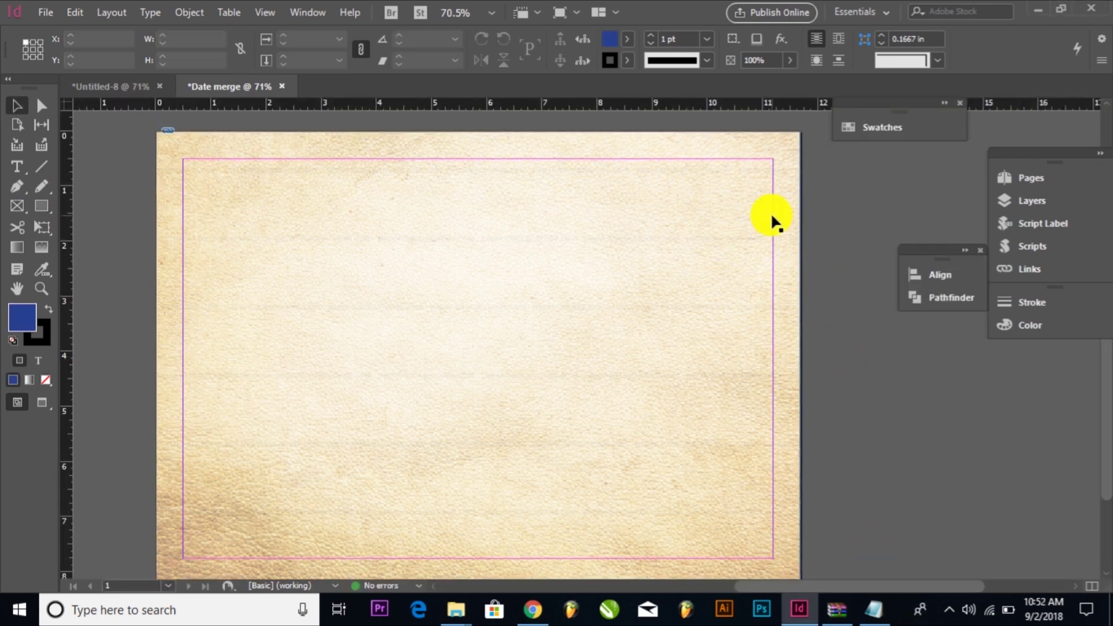
# Step: Apply the C=30 M=100 Y=100 K=1 swatch to the background image frame and shift it to about X 0.5 in, Y 0.83 in
pyautogui.click(770, 212)
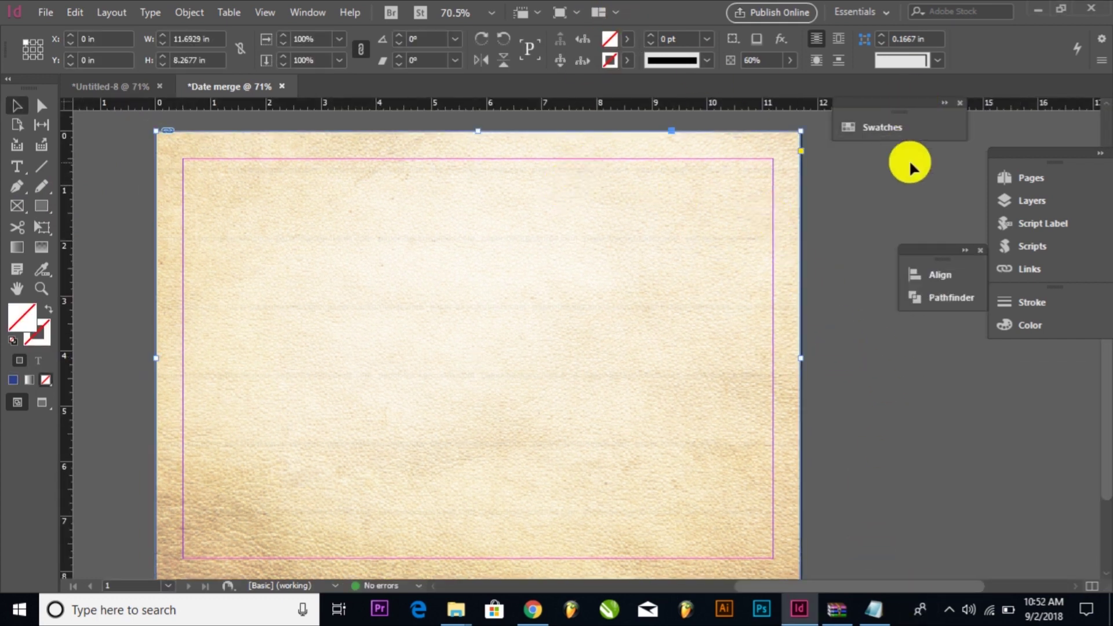
pyautogui.click(901, 127)
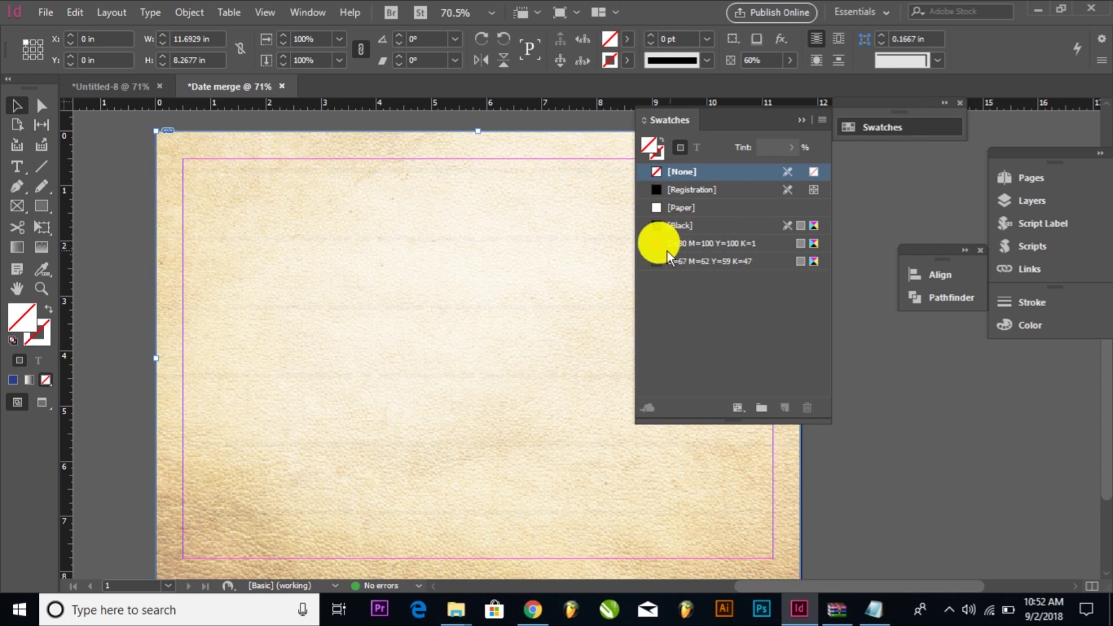
pyautogui.click(708, 243)
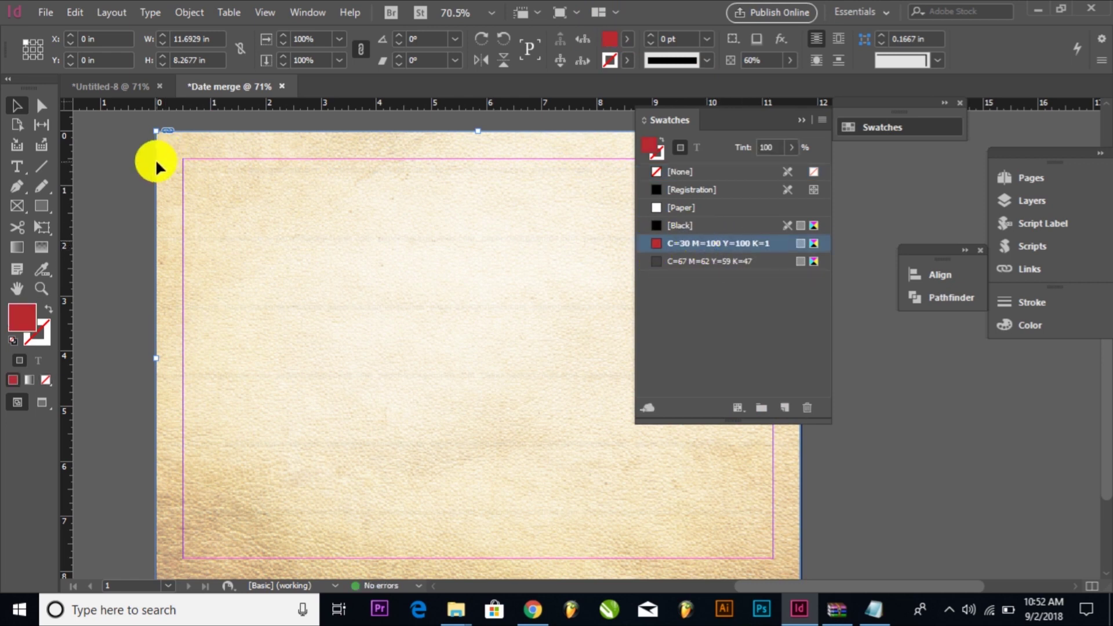
pyautogui.click(124, 175)
pyautogui.hotkey('ctrl', 'z')
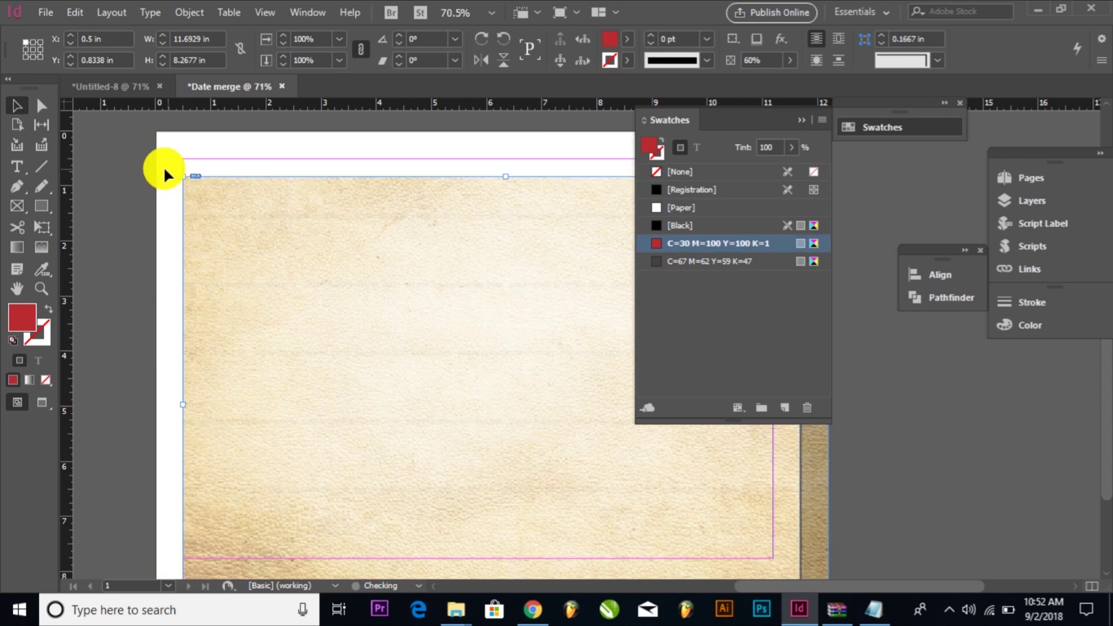
# Step: Fill the full-page rectangle with the C=67 M=62 Y=59 K=47 swatch and set its stroke to None
pyautogui.click(173, 179)
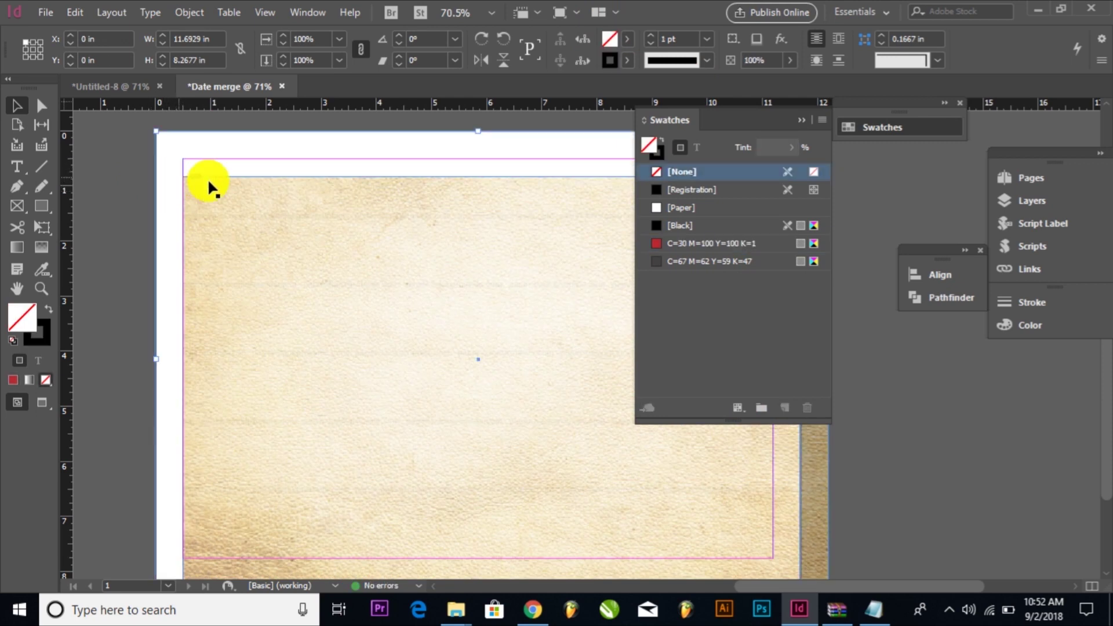
pyautogui.click(673, 262)
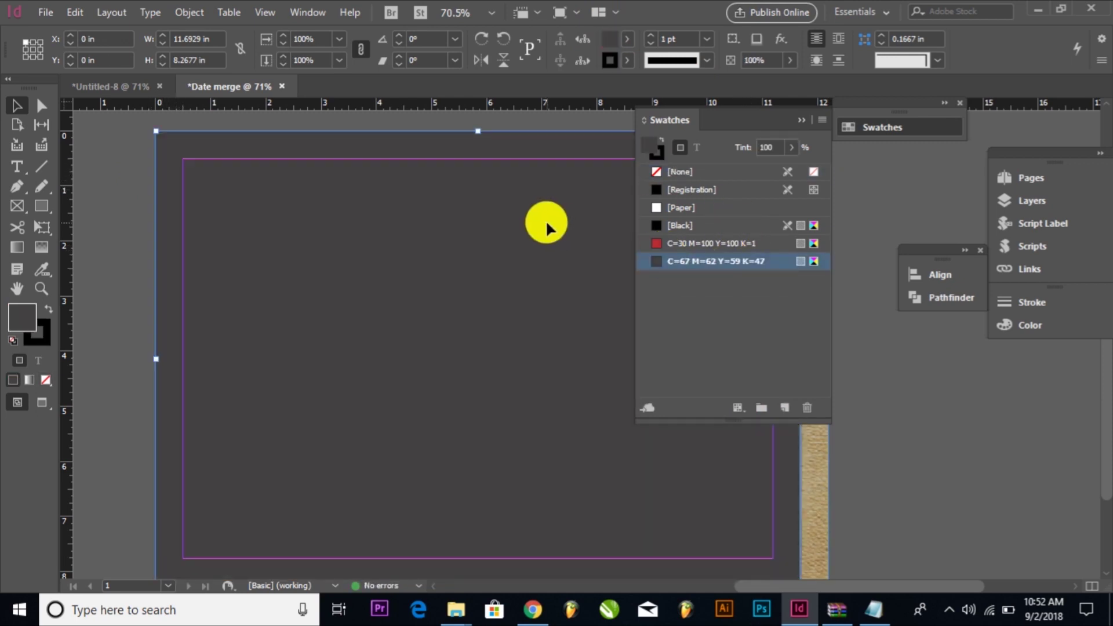
pyautogui.click(663, 160)
pyautogui.click(717, 173)
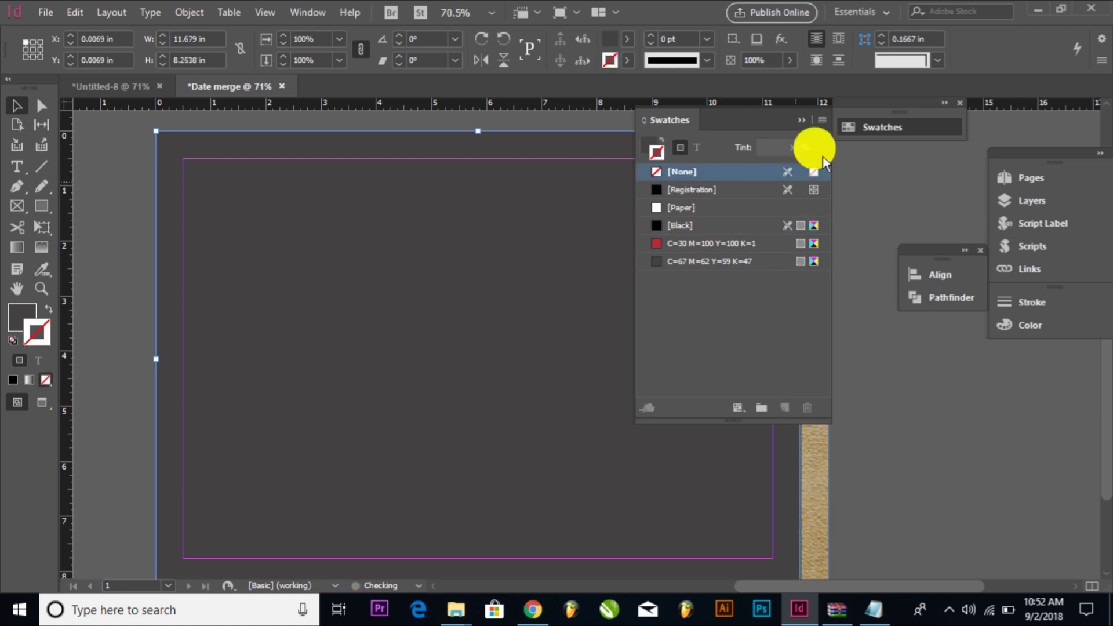
# Step: Change the full-page rectangle's fill to the C=30 M=100 Y=100 K=1 swatch with a 20% tint
pyautogui.click(650, 143)
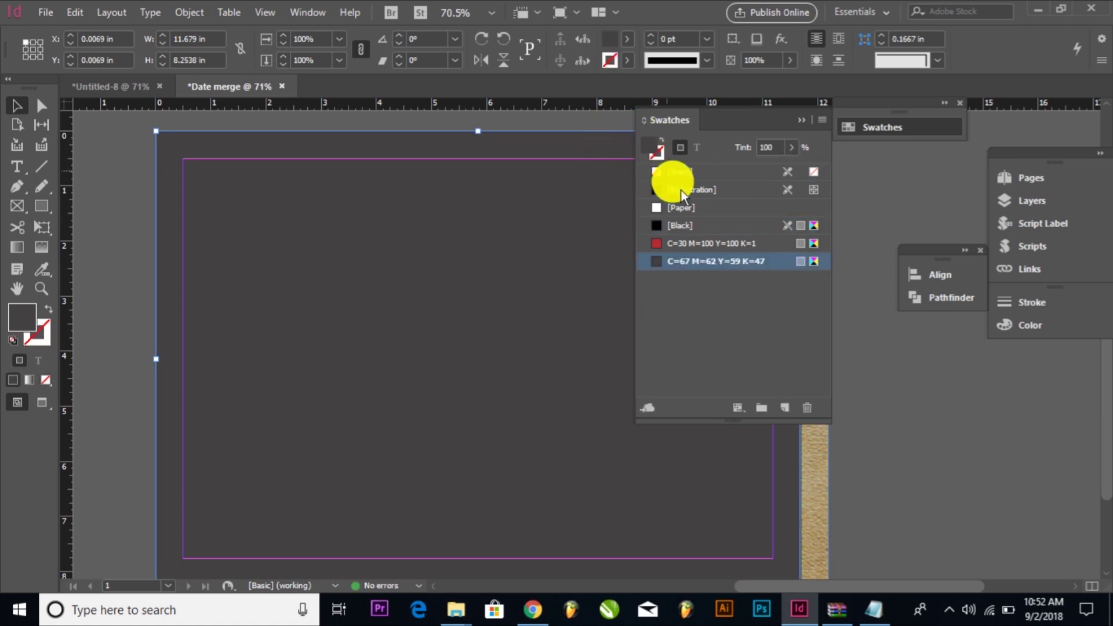
pyautogui.click(688, 245)
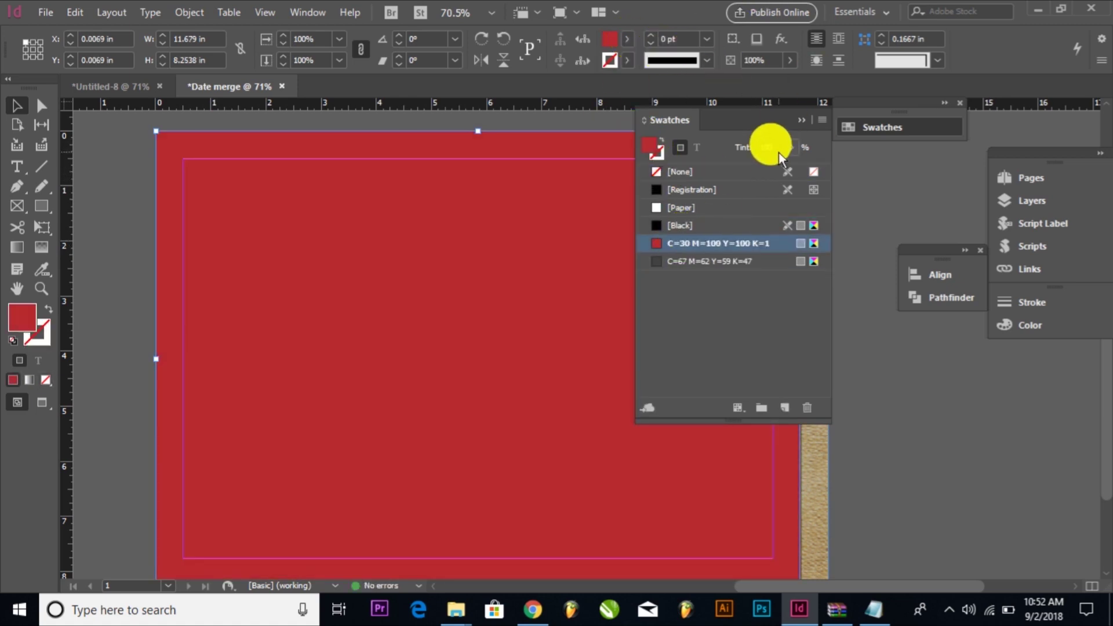
pyautogui.doubleClick(764, 147)
pyautogui.write('20')
pyautogui.press('Return')
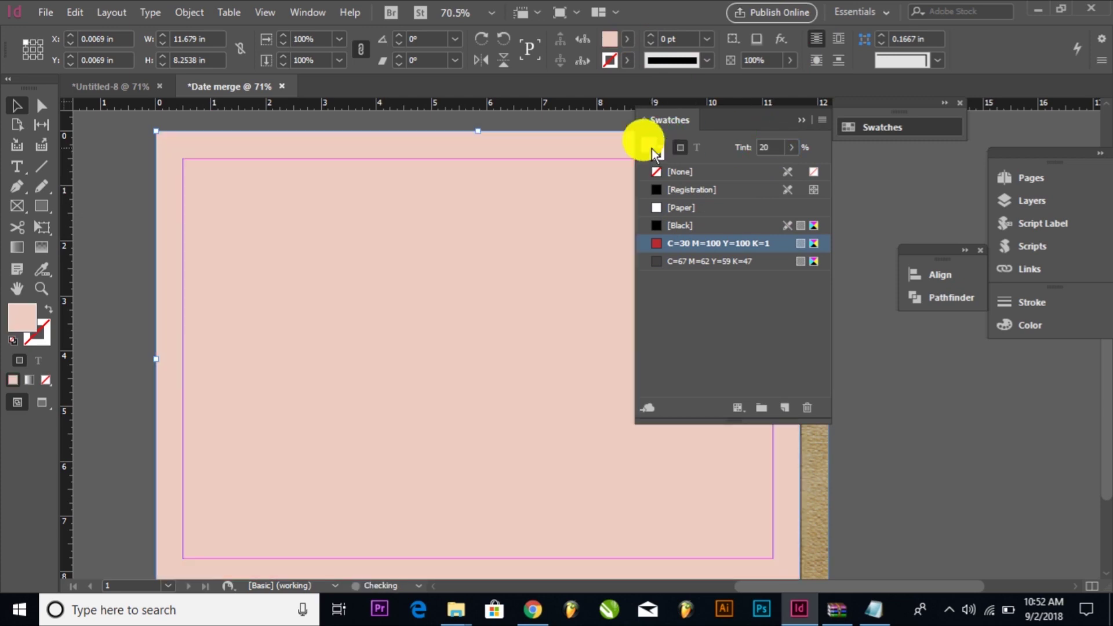
# Step: Compare transparency blending modes on the full-page rectangle, such as Hard Light, Color Burn and Hue, and apply Soft Light
pyautogui.click(185, 17)
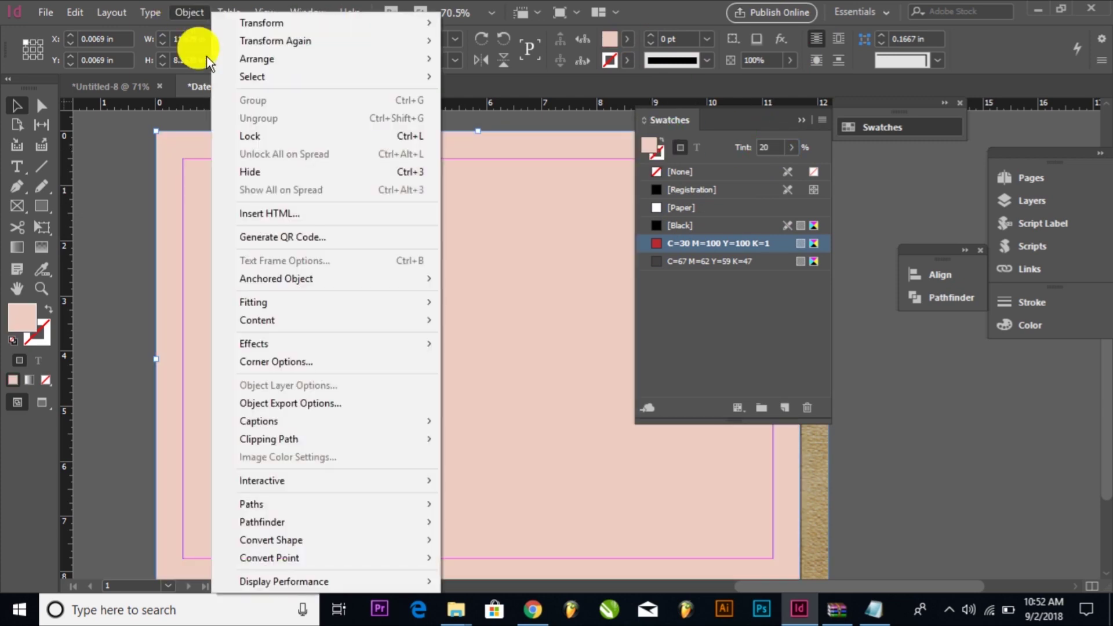
pyautogui.moveTo(381, 346)
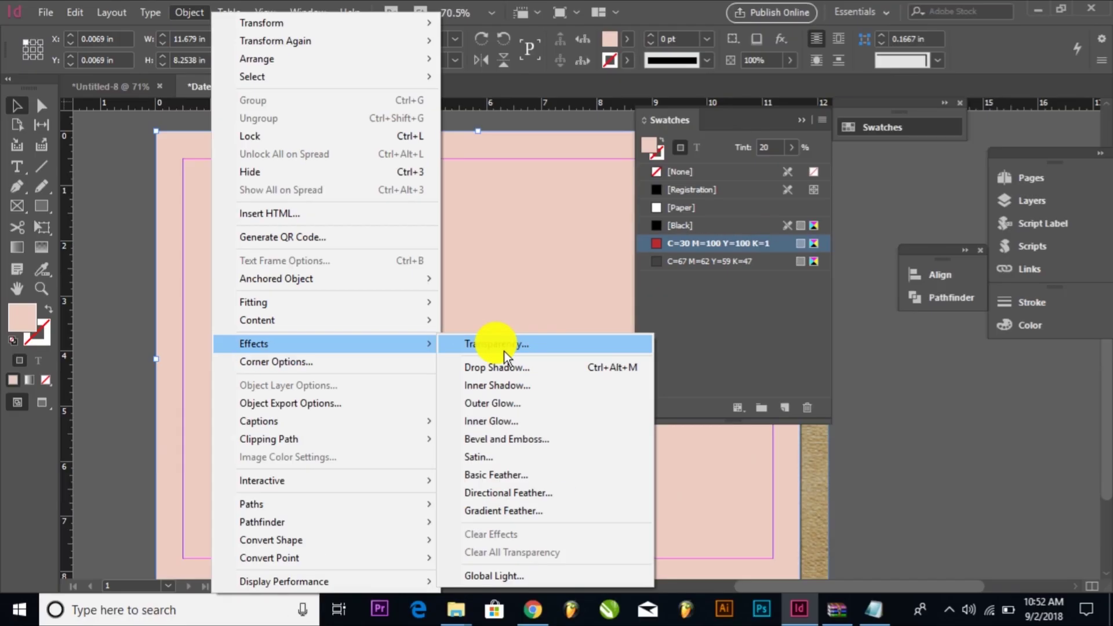
pyautogui.click(504, 350)
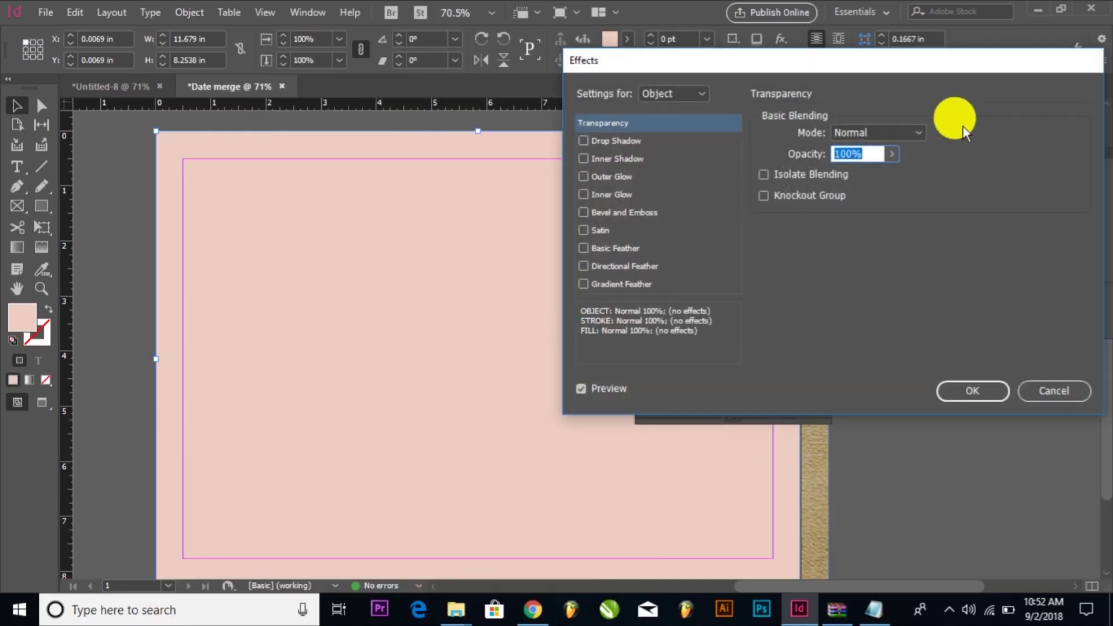
pyautogui.click(896, 133)
pyautogui.click(870, 238)
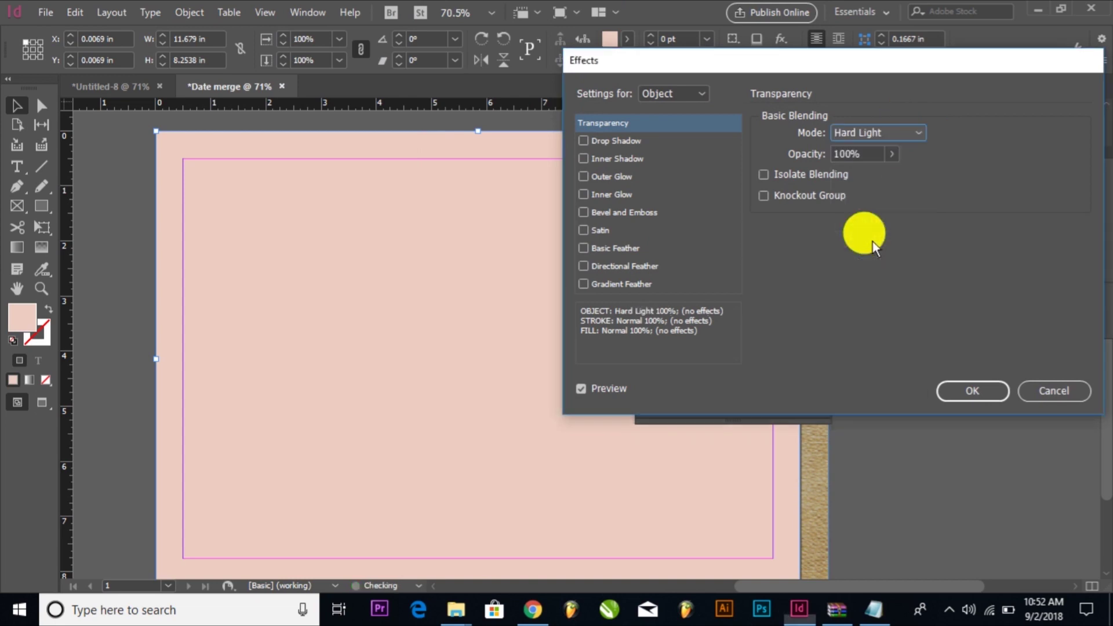
pyautogui.click(873, 132)
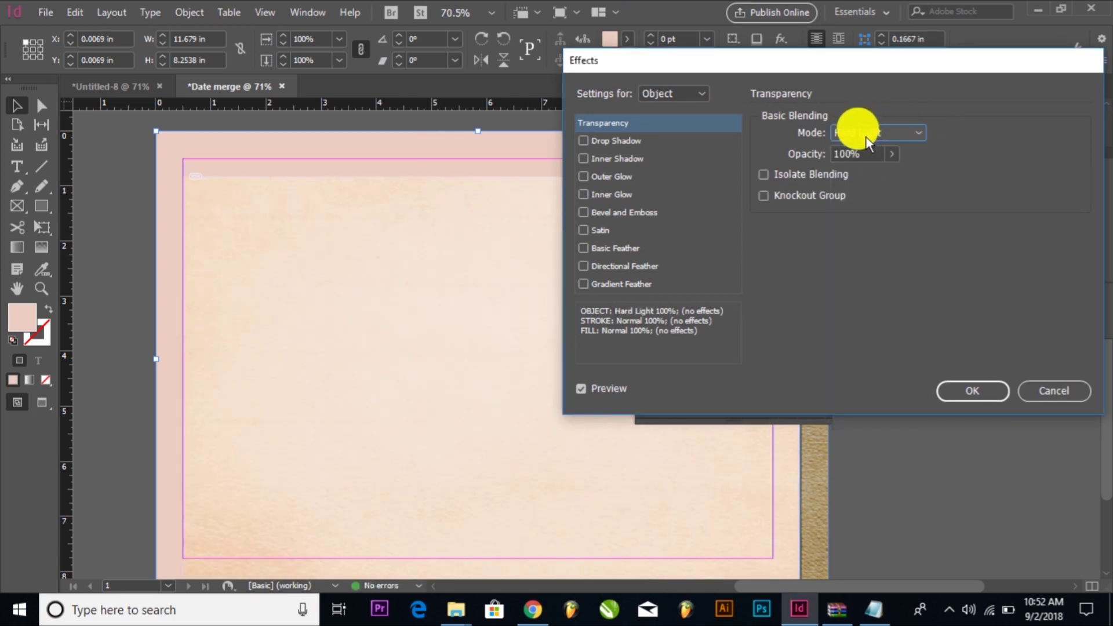
pyautogui.scroll(-3, 872, 132)
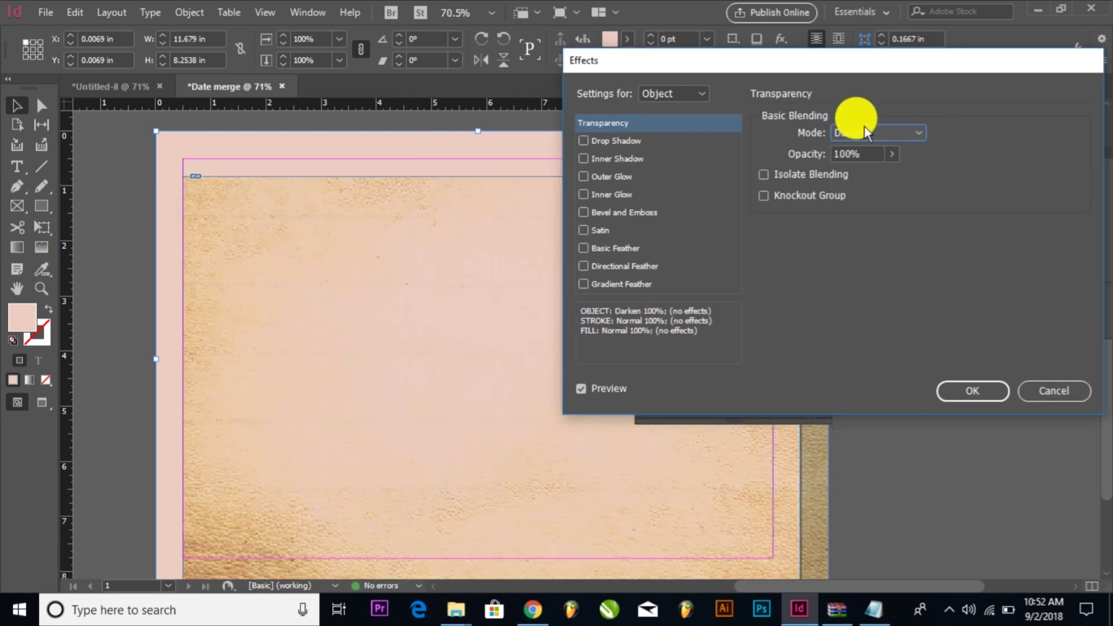
pyautogui.scroll(1, 863, 143)
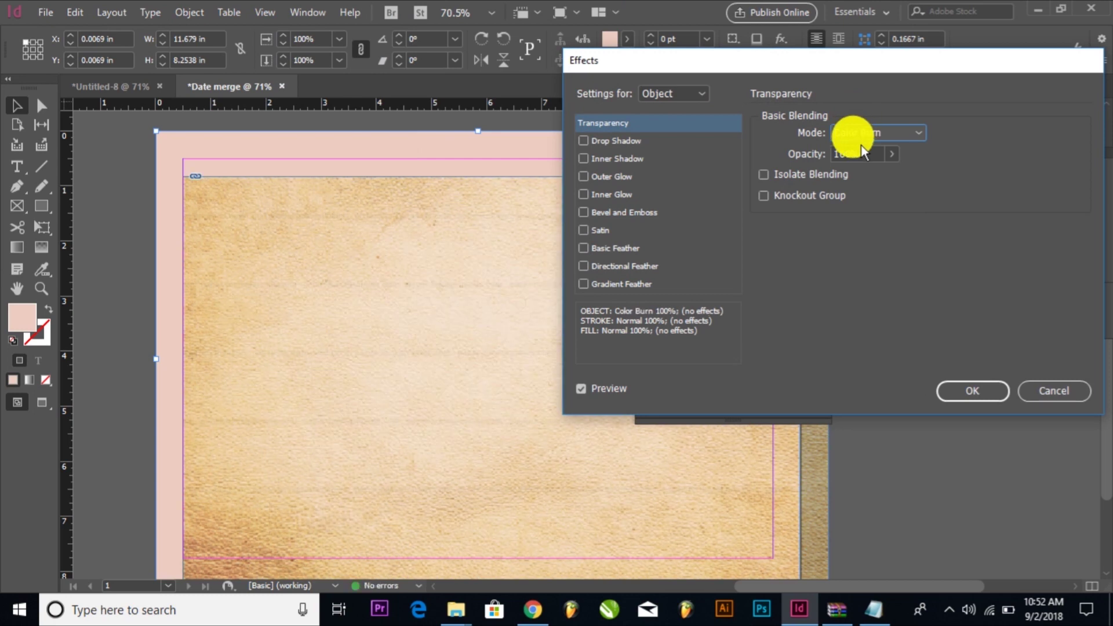
pyautogui.scroll(-5, 864, 152)
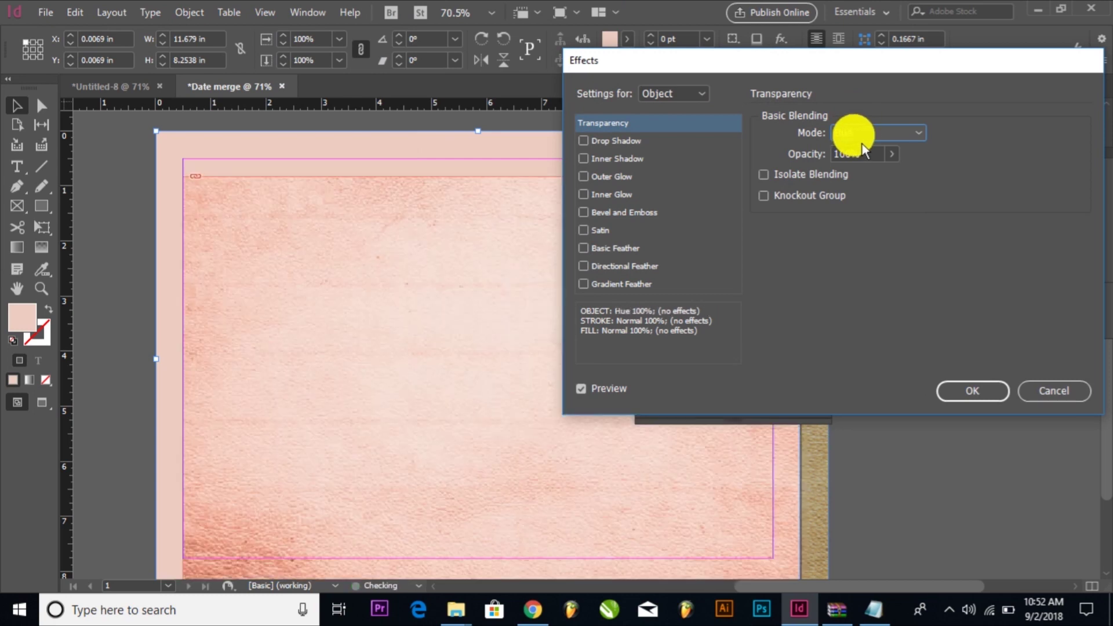
pyautogui.scroll(-1, 864, 148)
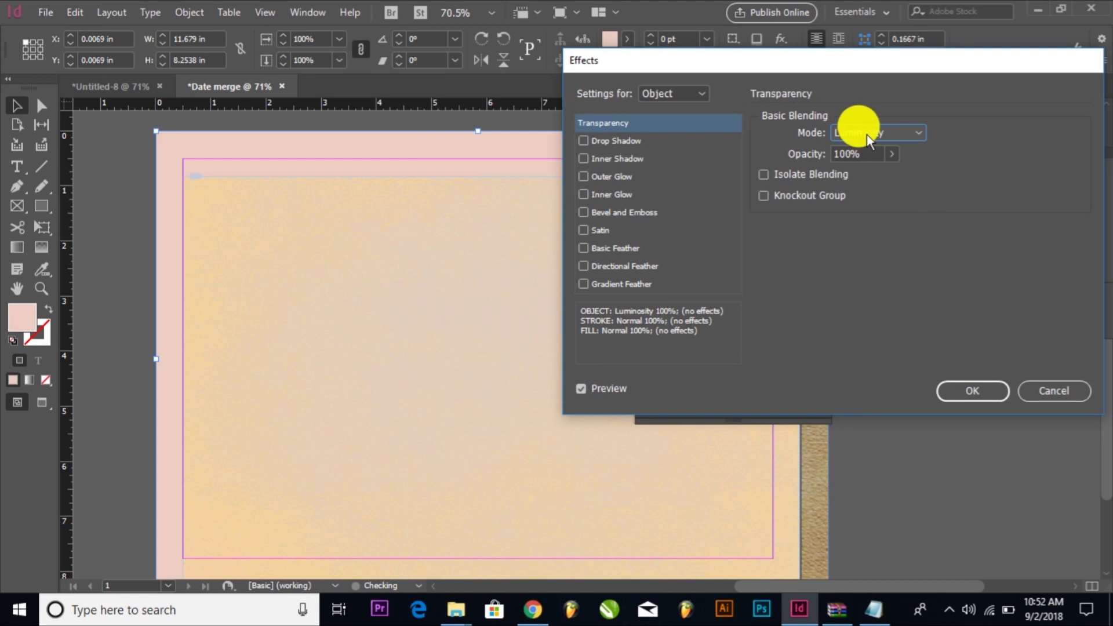
pyautogui.click(868, 134)
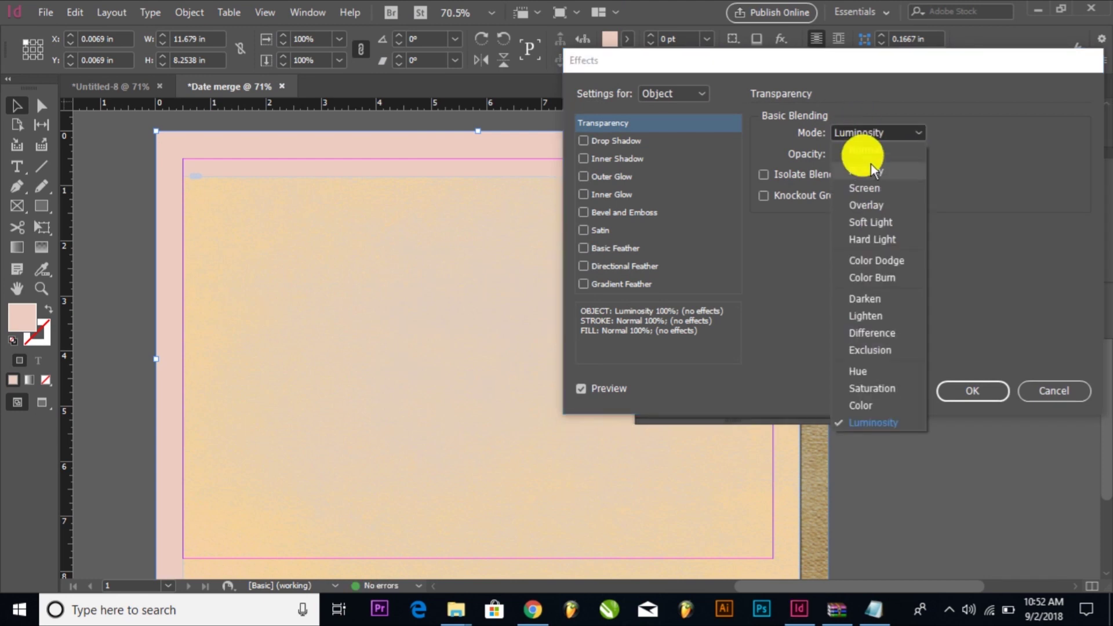
pyautogui.click(869, 225)
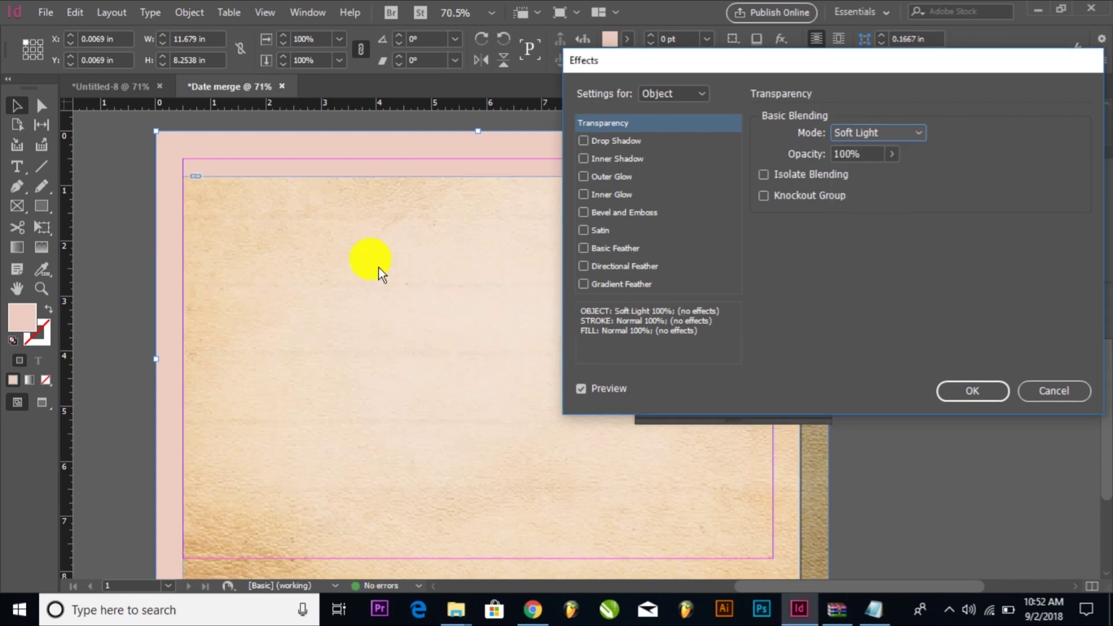
pyautogui.click(966, 385)
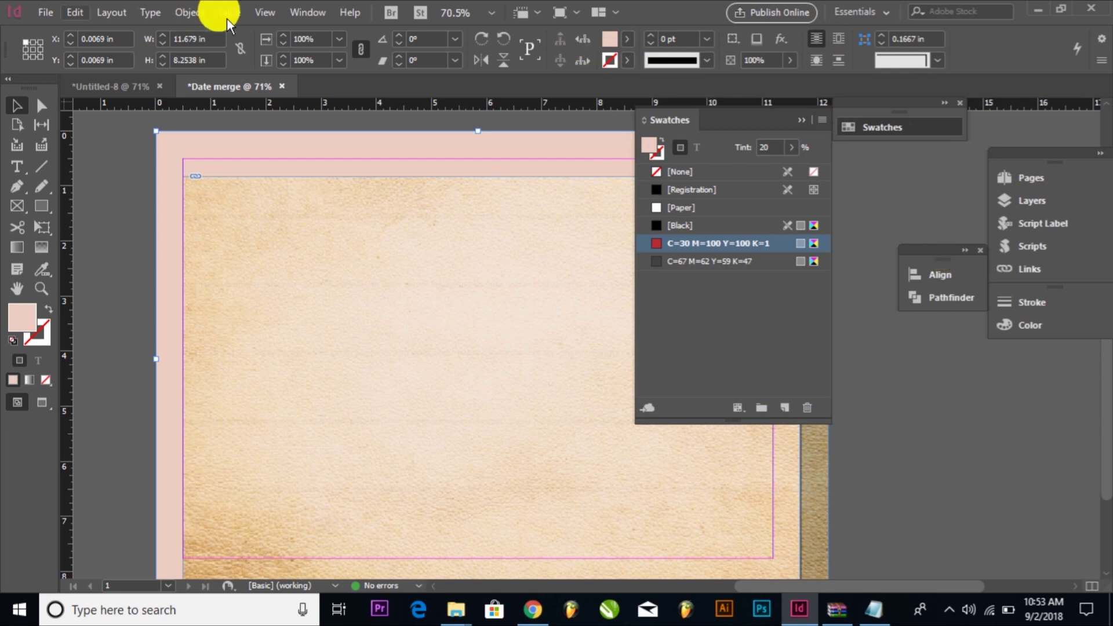
# Step: Set alignment to the page and center the background image and tinted rectangle on it both vertically and horizontally
pyautogui.click(306, 12)
pyautogui.moveTo(382, 269)
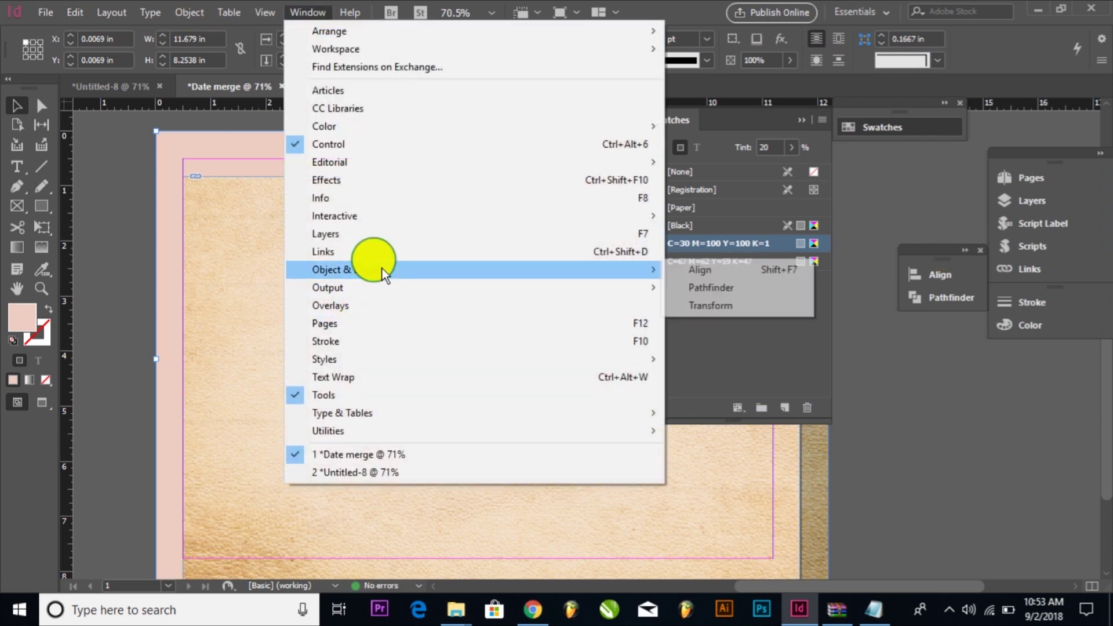
pyautogui.click(750, 267)
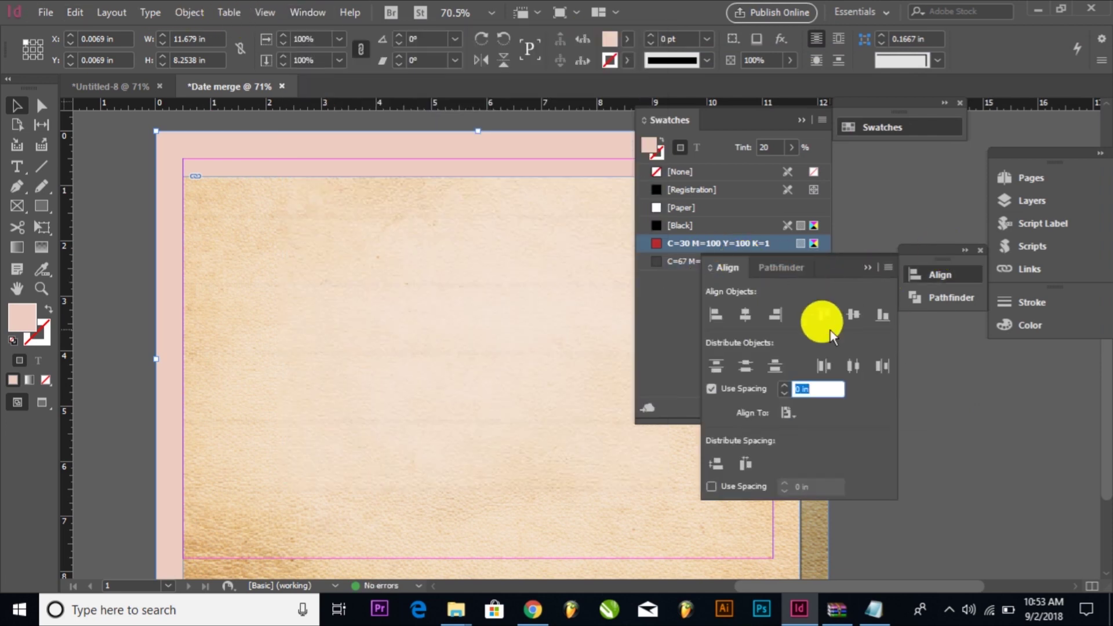
pyautogui.click(788, 412)
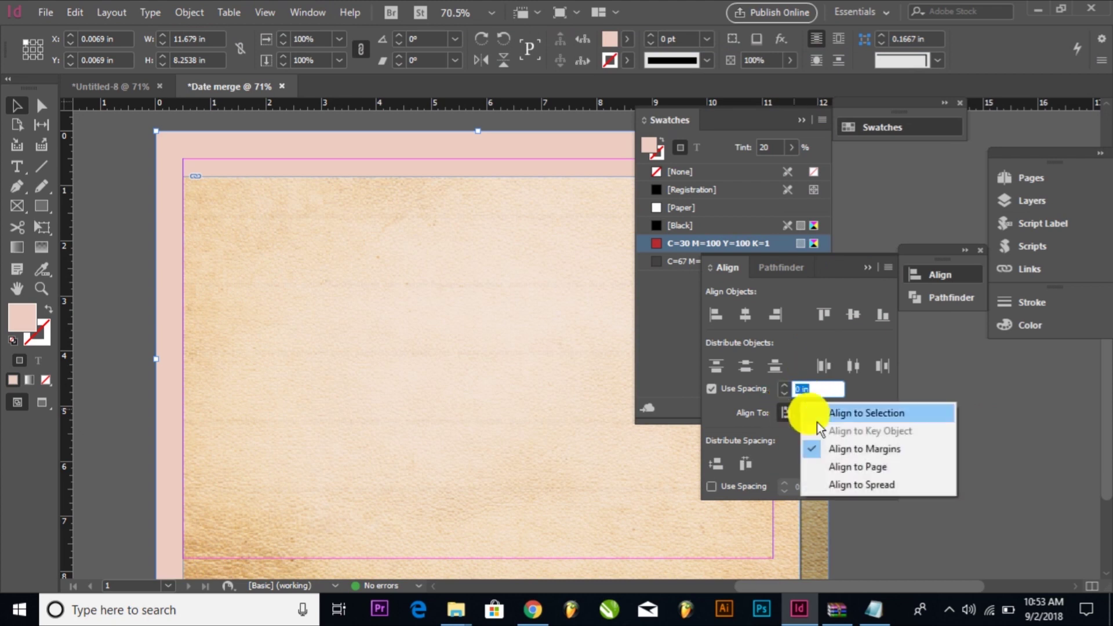
pyautogui.click(852, 467)
pyautogui.moveTo(105, 183); pyautogui.dragTo(200, 258)
pyautogui.click(854, 315)
pyautogui.click(748, 313)
# Step: Collapse the Swatches panel and detach the Pathfinder and Align panels to clear the view of the page
pyautogui.click(897, 268)
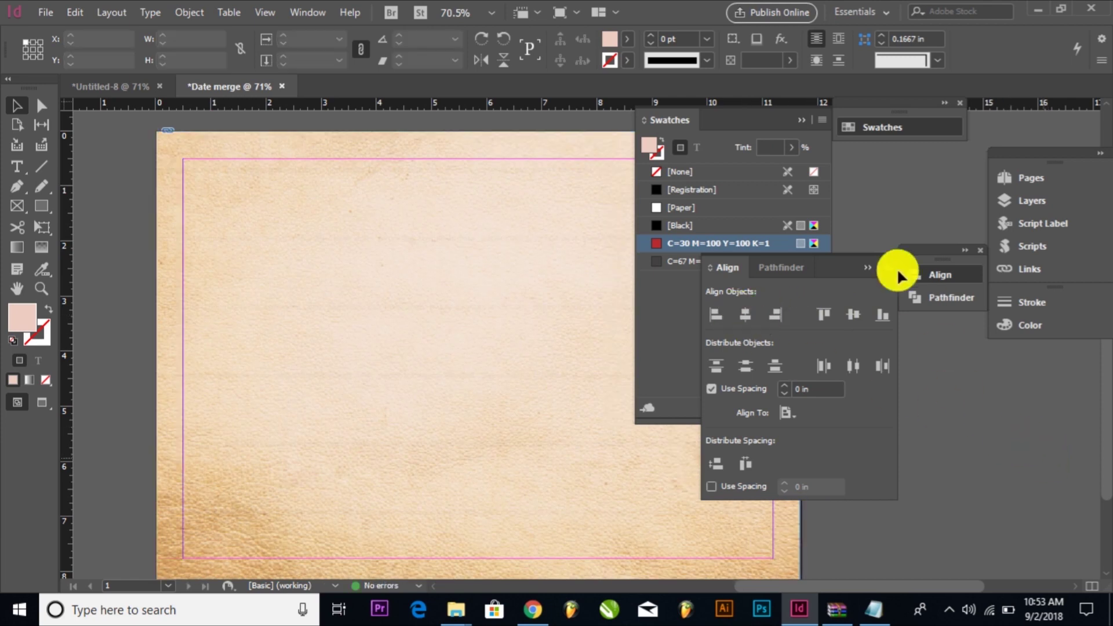
pyautogui.click(799, 269)
pyautogui.click(800, 120)
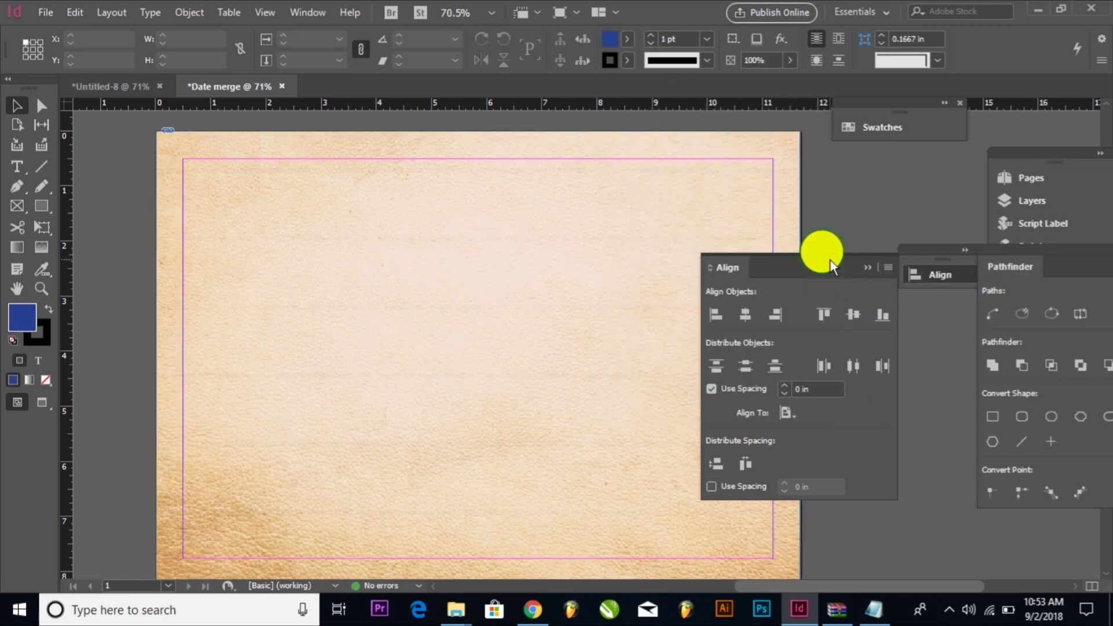
pyautogui.moveTo(832, 268); pyautogui.dragTo(846, 297)
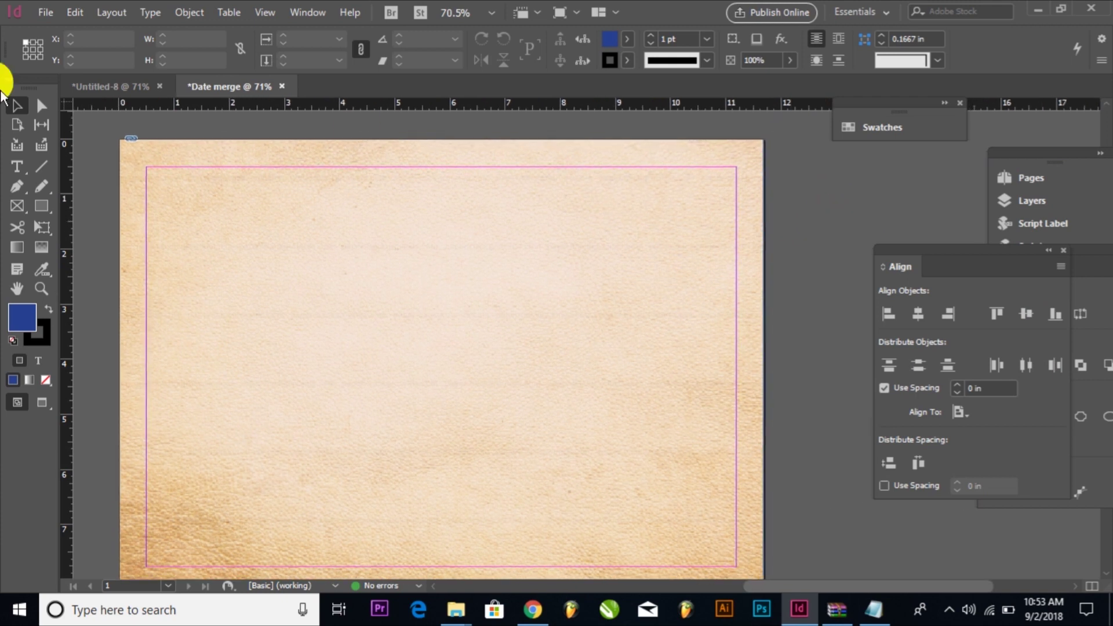
# Step: Draw a border rectangle about 11.04 by 7.6 in just outside the page margins and set its fill to None
pyautogui.click(41, 206)
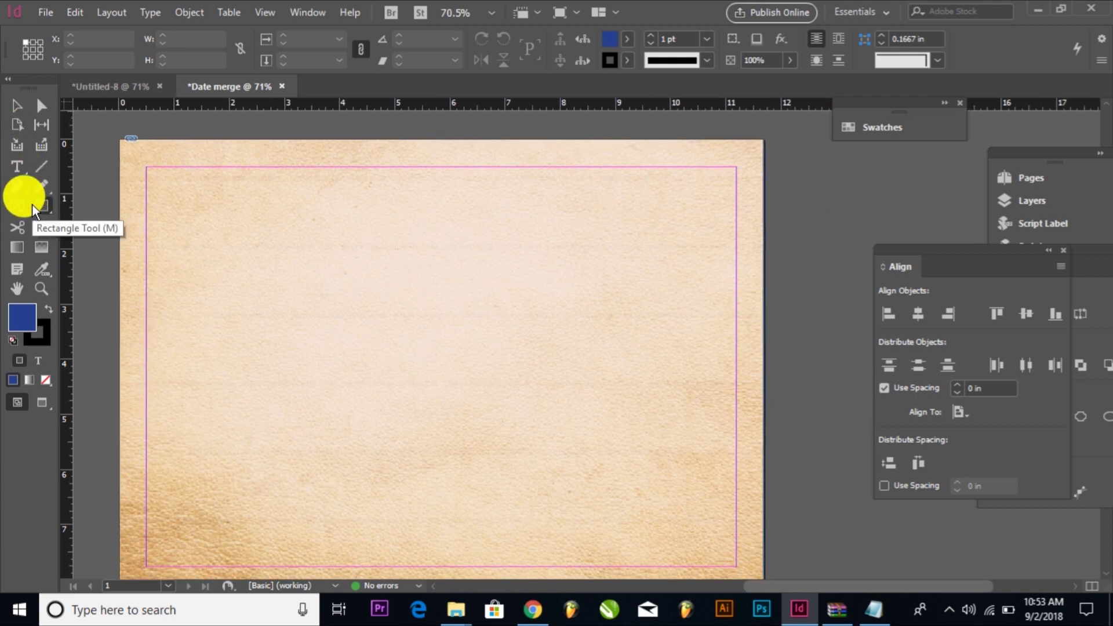
pyautogui.moveTo(237, 219); pyautogui.dragTo(353, 203)
pyautogui.moveTo(405, 245); pyautogui.dragTo(380, 280)
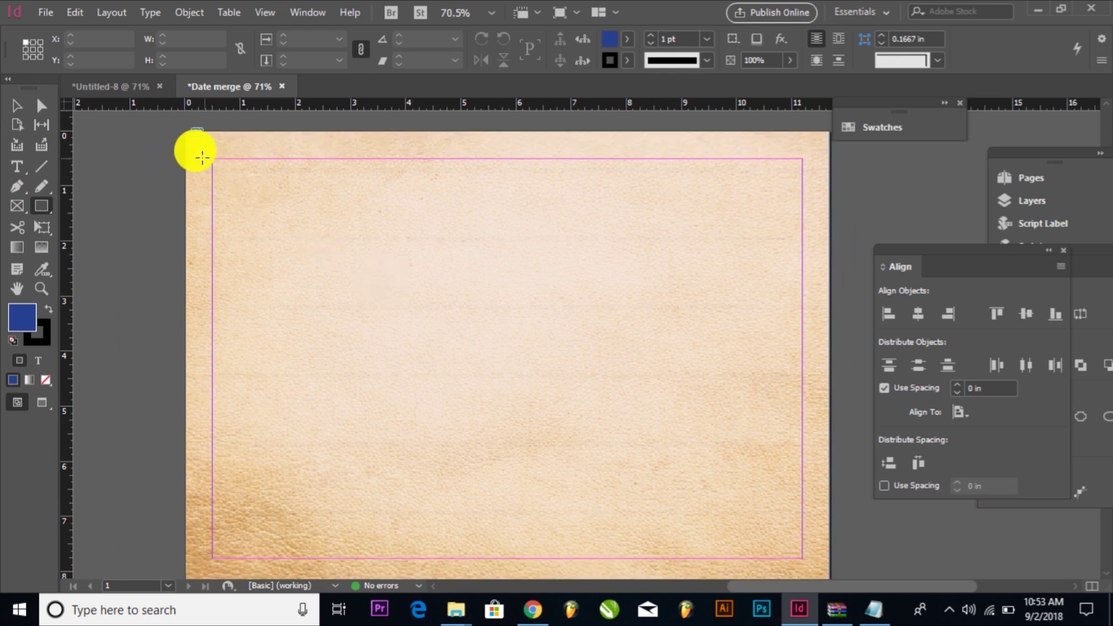
pyautogui.moveTo(205, 150); pyautogui.dragTo(809, 564)
pyautogui.moveTo(875, 527); pyautogui.dragTo(855, 512)
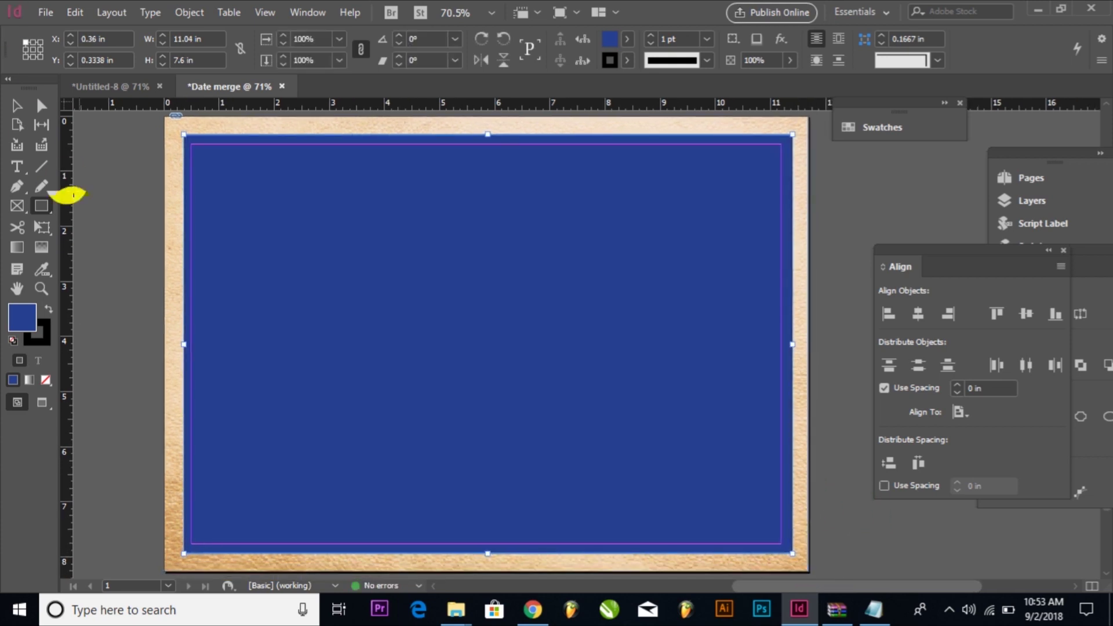
pyautogui.click(45, 381)
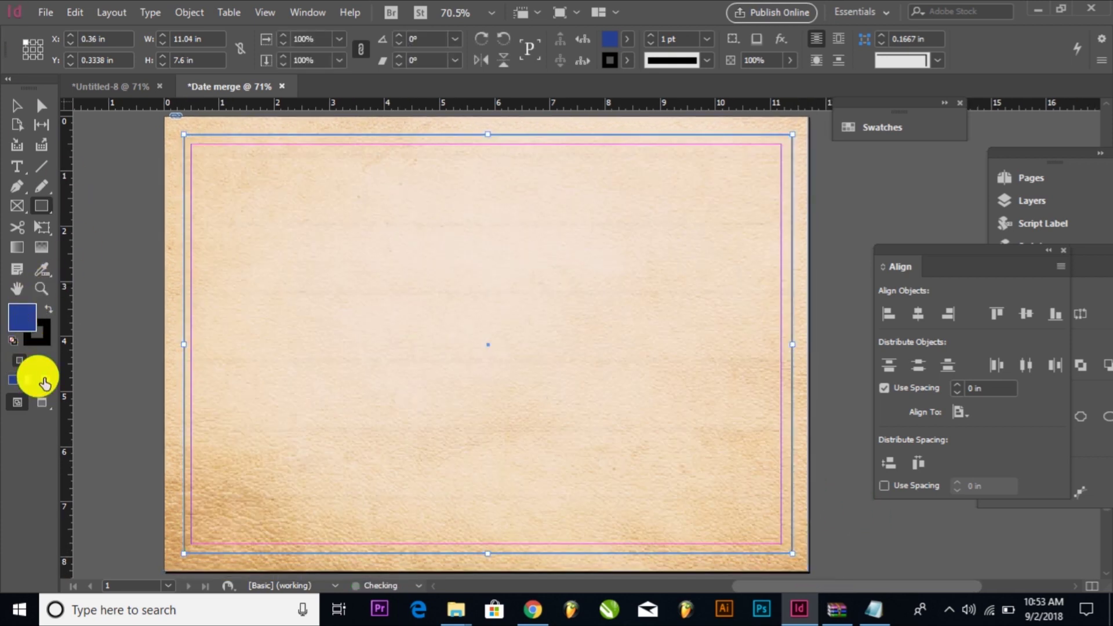
# Step: Center the border rectangle horizontally on the page and return to the Selection tool
pyautogui.moveTo(167, 119); pyautogui.dragTo(249, 174)
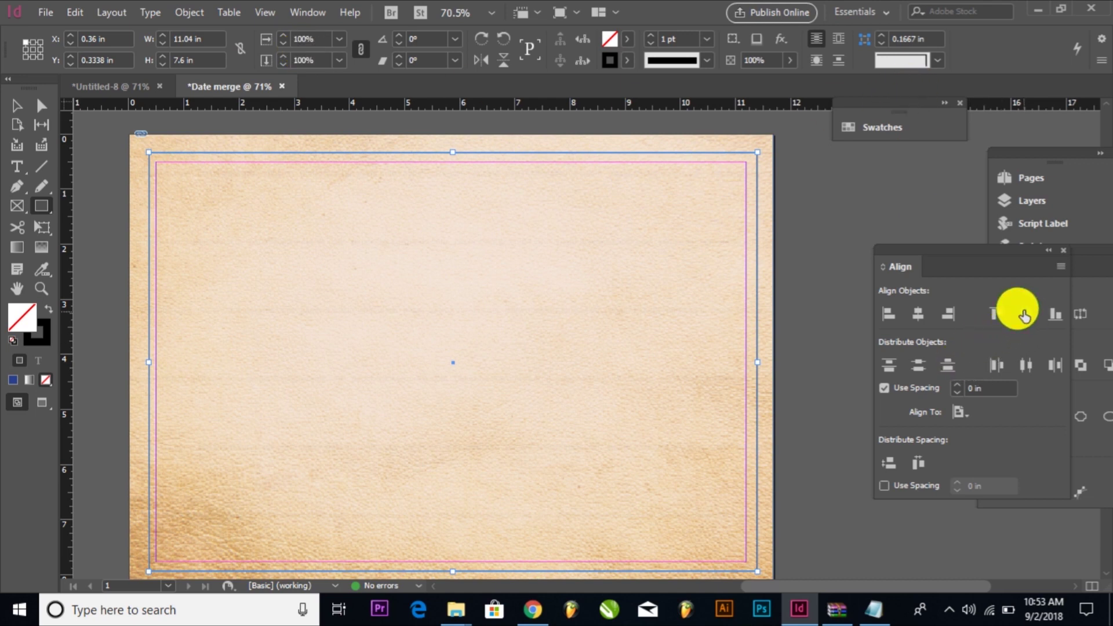
pyautogui.click(922, 314)
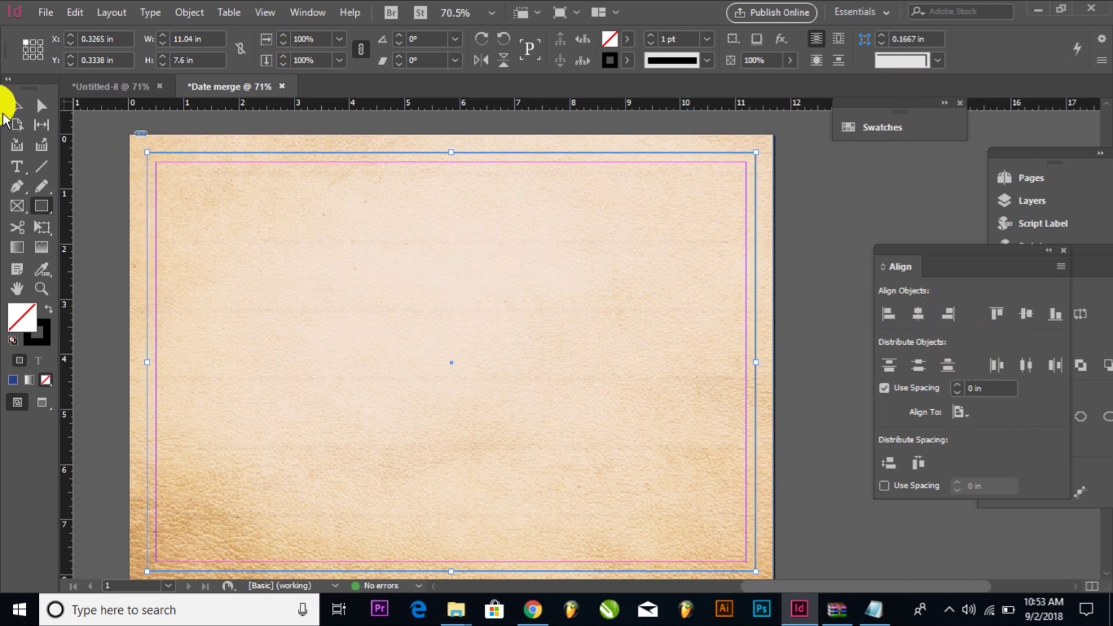
pyautogui.click(17, 107)
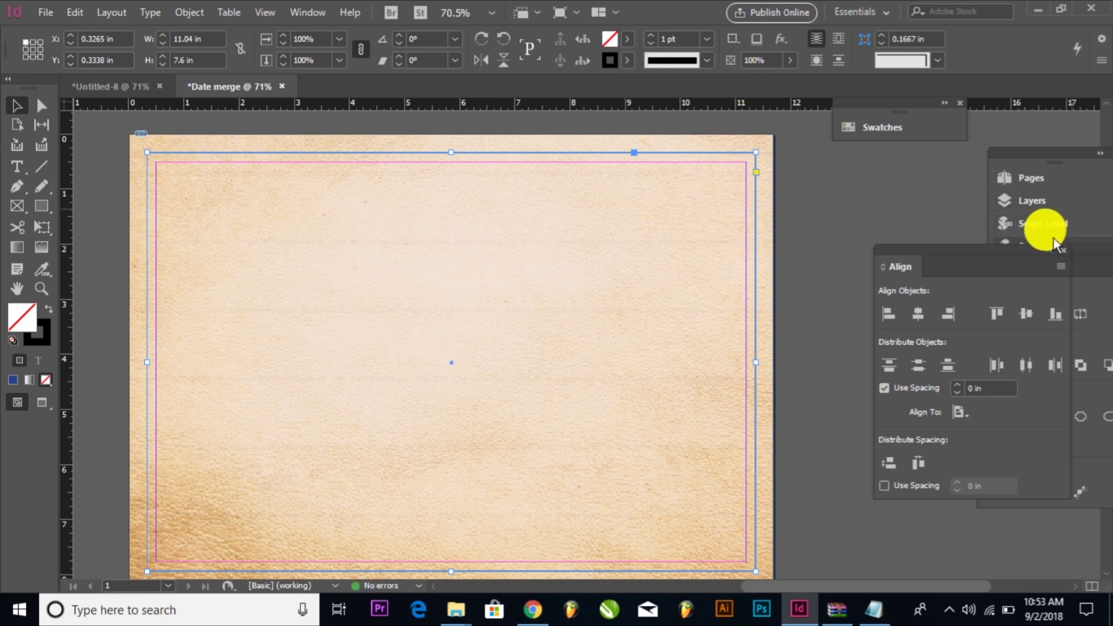
# Step: Give the border rectangle a 2.5 pt stroke in the C=30 M=100 Y=100 K=1 swatch
pyautogui.click(1008, 244)
pyautogui.click(909, 145)
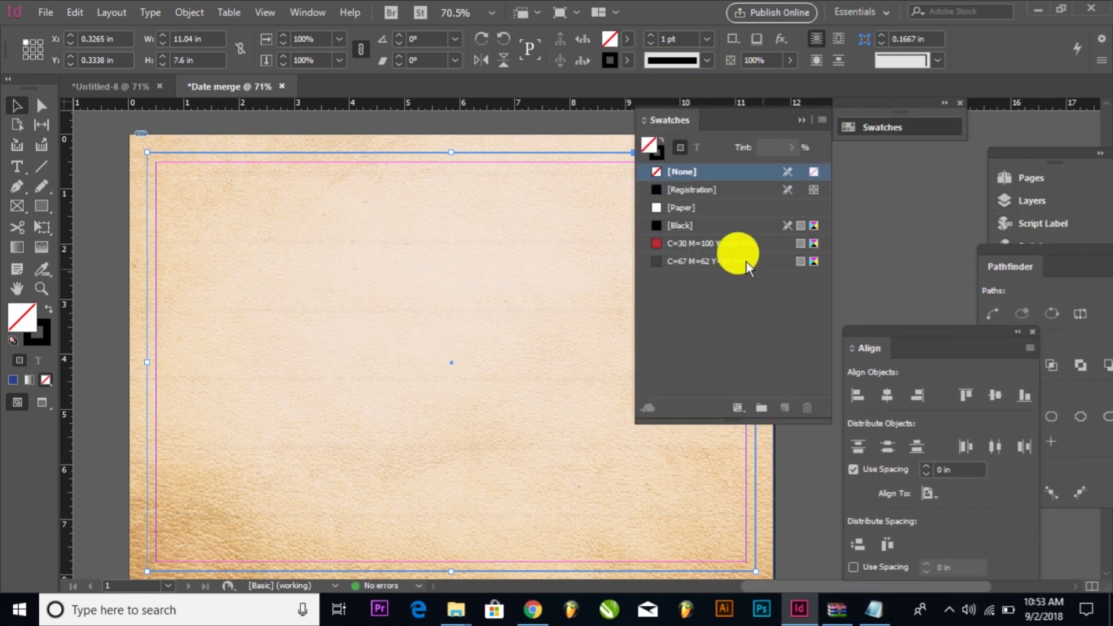
pyautogui.click(655, 157)
pyautogui.click(691, 241)
pyautogui.click(719, 161)
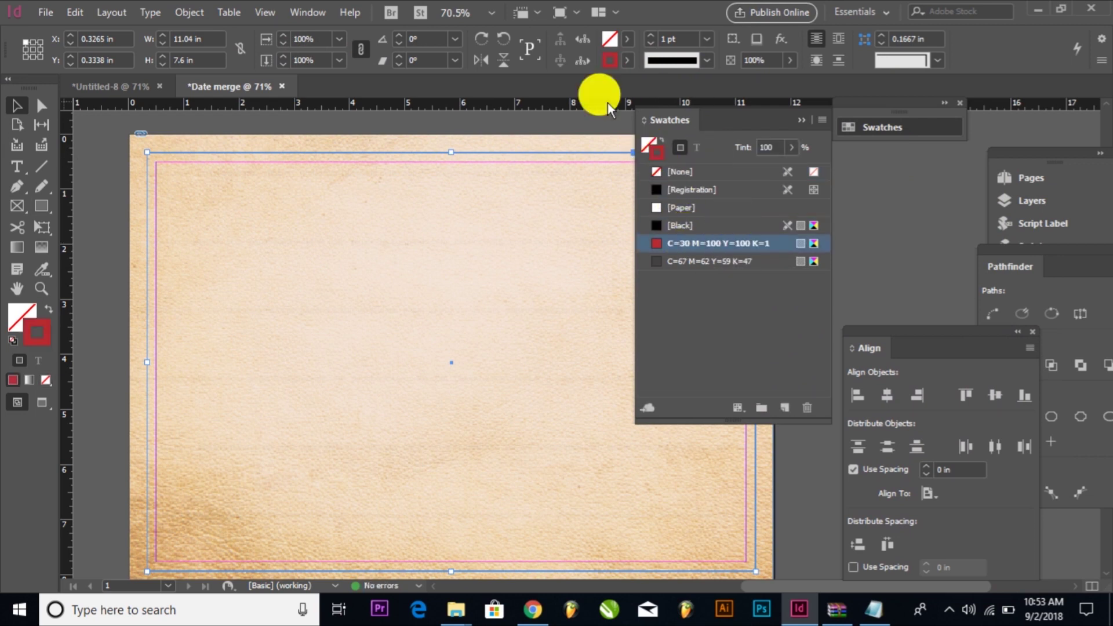
pyautogui.click(679, 39)
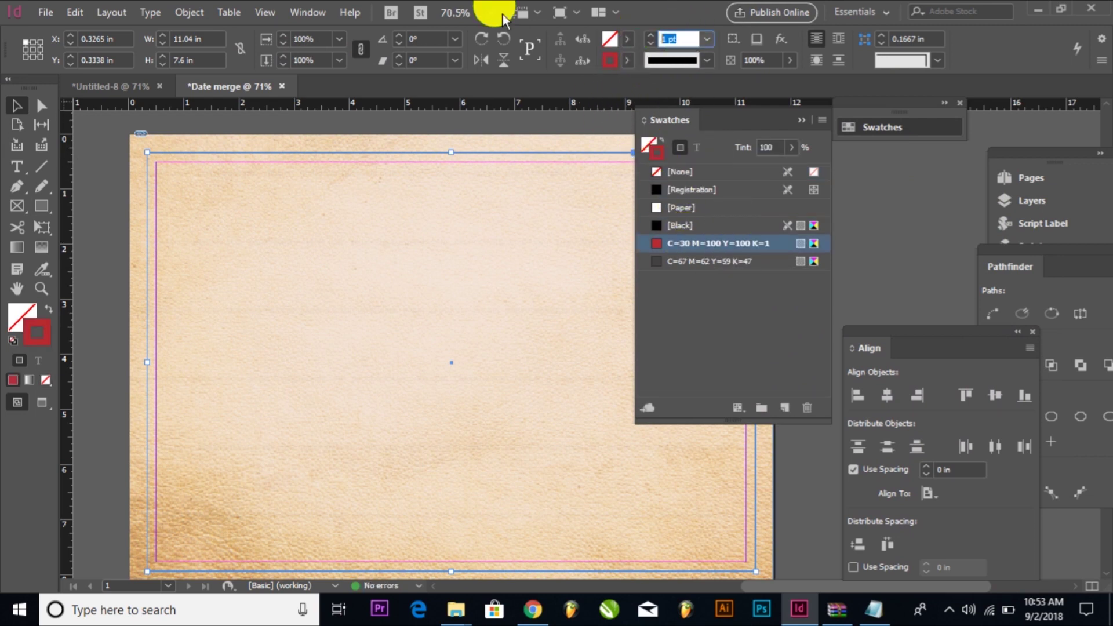
pyautogui.write('2.5')
pyautogui.press('Return')
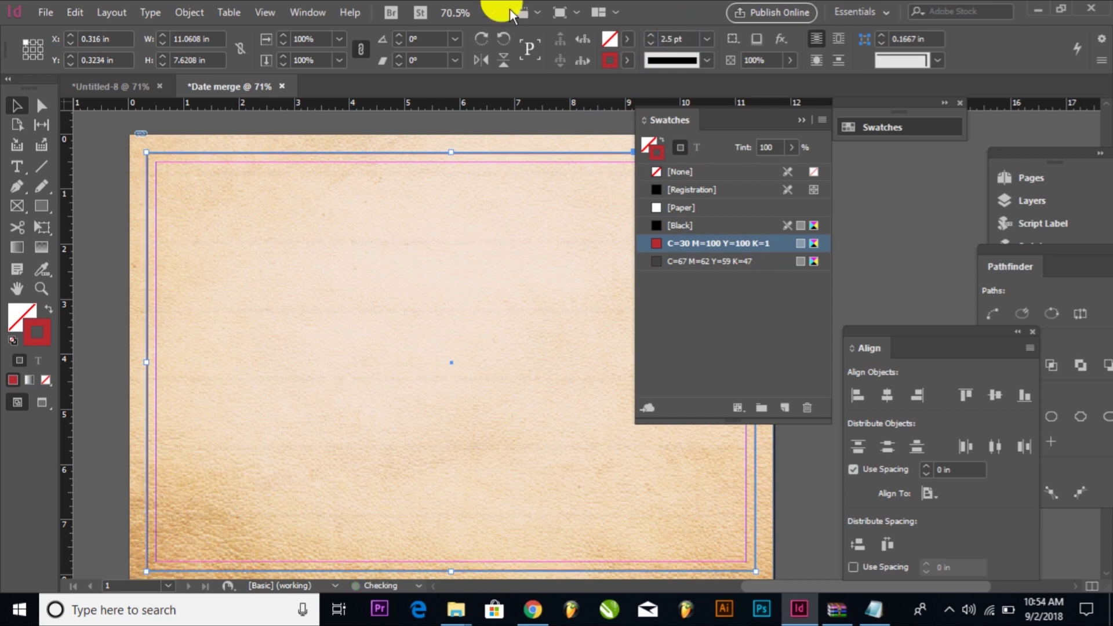
# Step: Apply the Fancy corner shape at 0.25 in to all four corners of the border rectangle
pyautogui.click(182, 13)
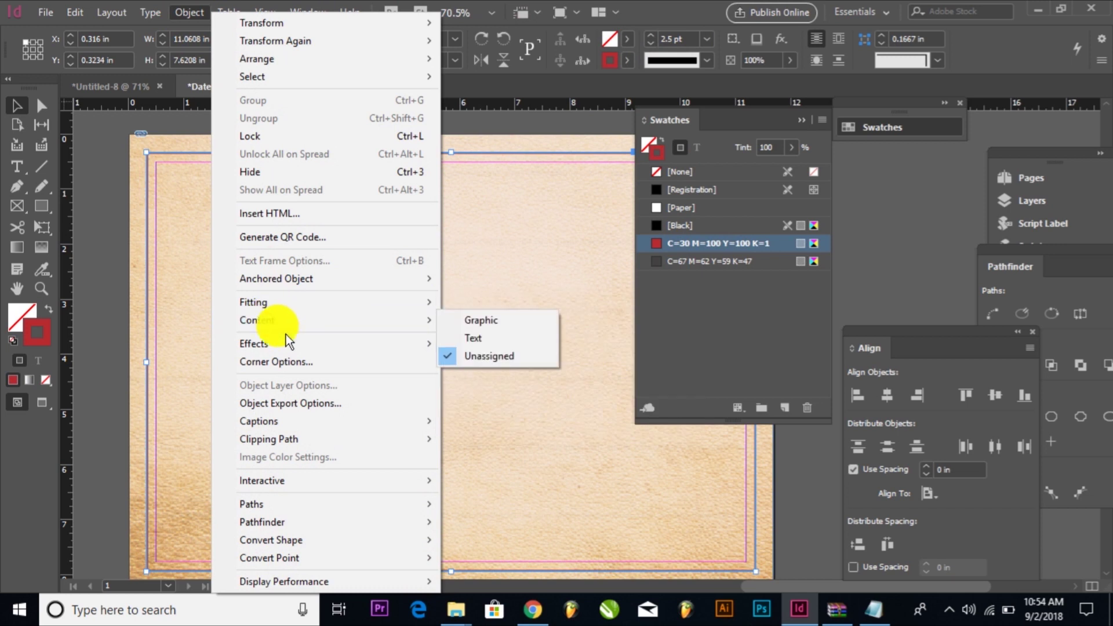
pyautogui.moveTo(289, 343)
pyautogui.click(289, 362)
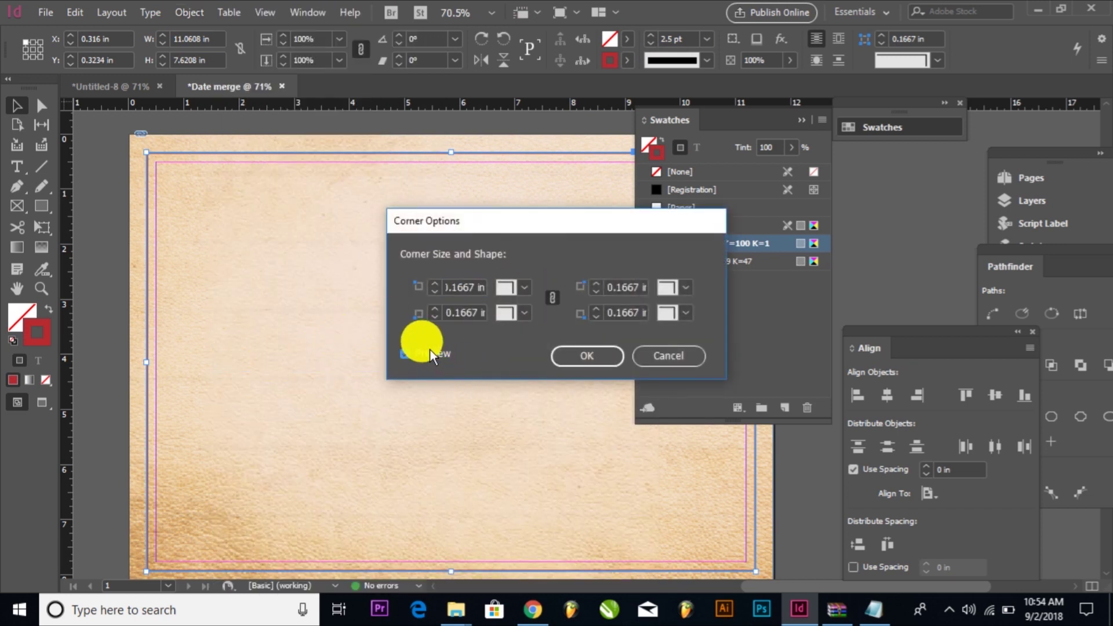
pyautogui.click(524, 287)
pyautogui.click(531, 324)
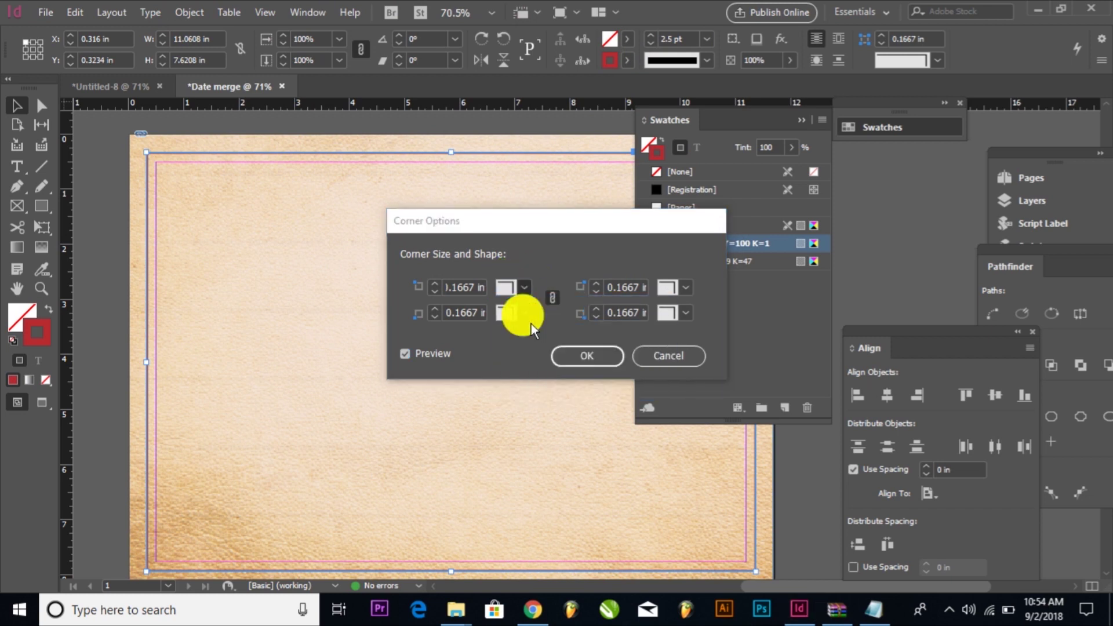
pyautogui.click(460, 288)
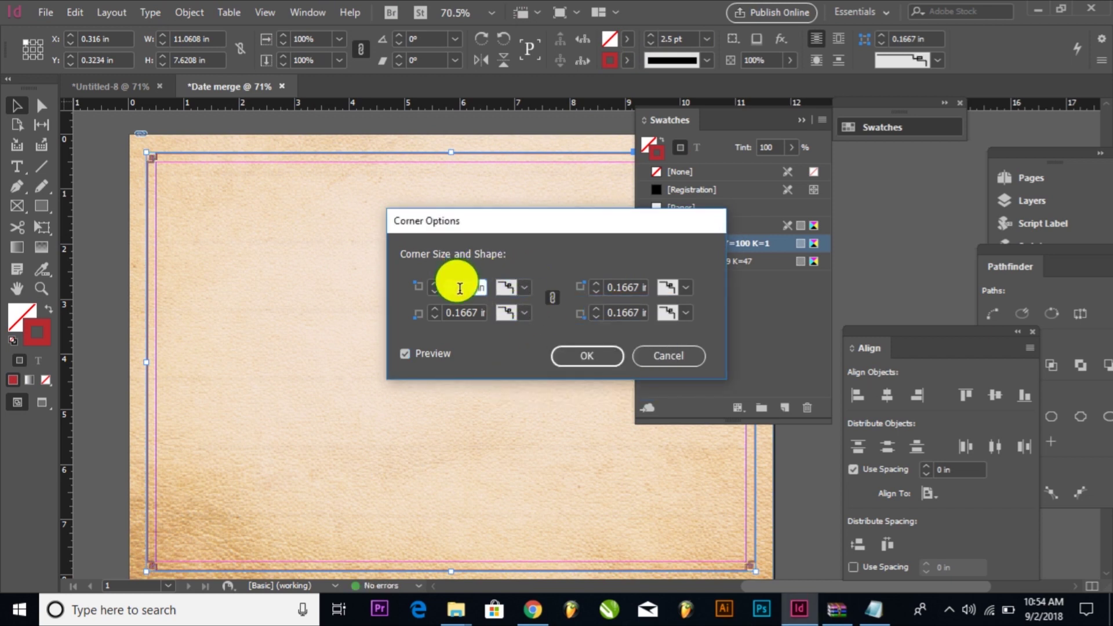
pyautogui.press('Up')
pyautogui.press('Up')
pyautogui.press('Down')
pyautogui.press('Up')
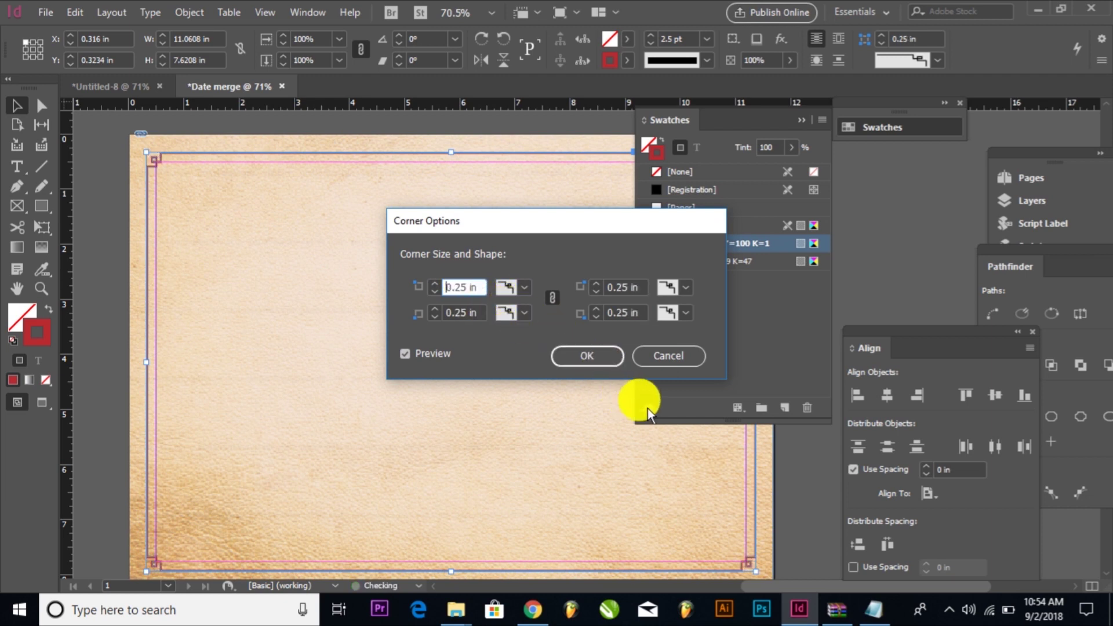
pyautogui.click(607, 356)
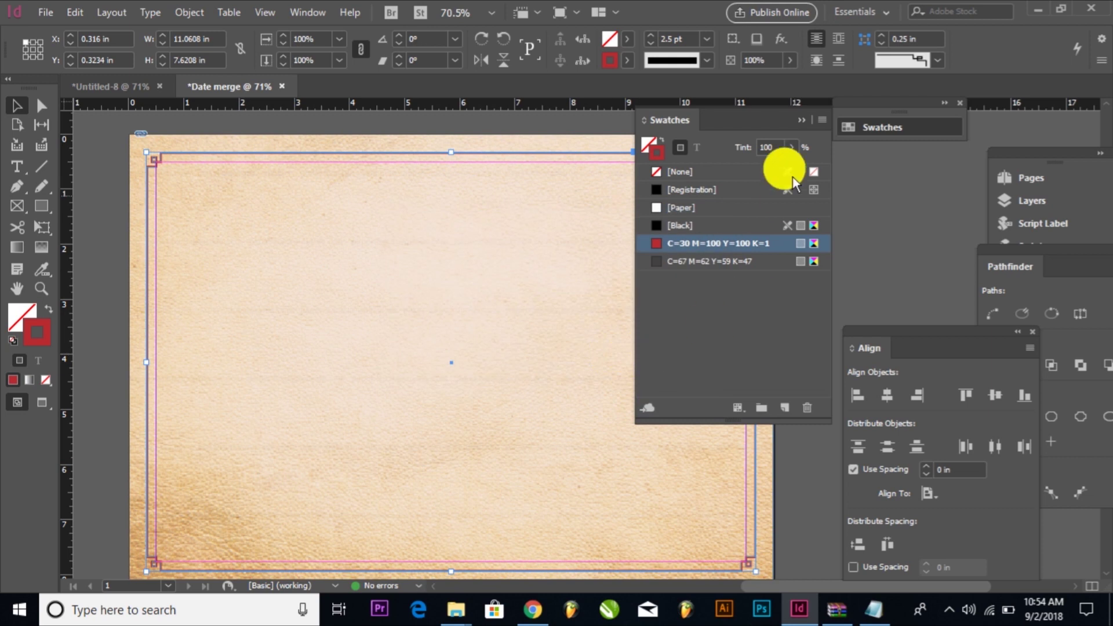
# Step: Collapse the swatch list, deselect the border rectangle and show the page in Preview mode
pyautogui.click(802, 119)
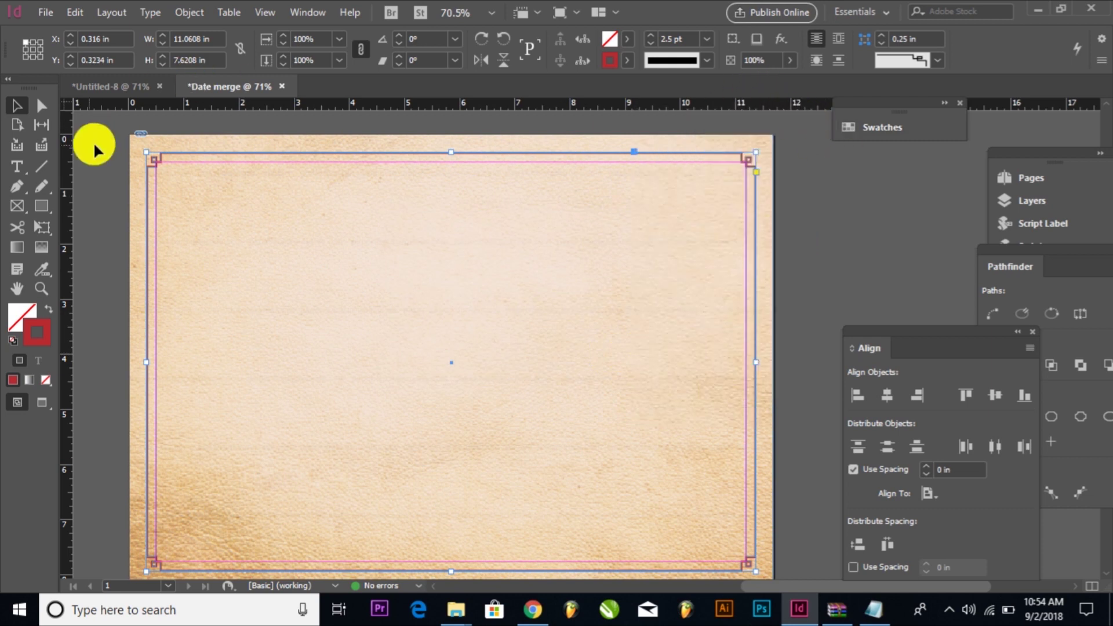
pyautogui.click(105, 199)
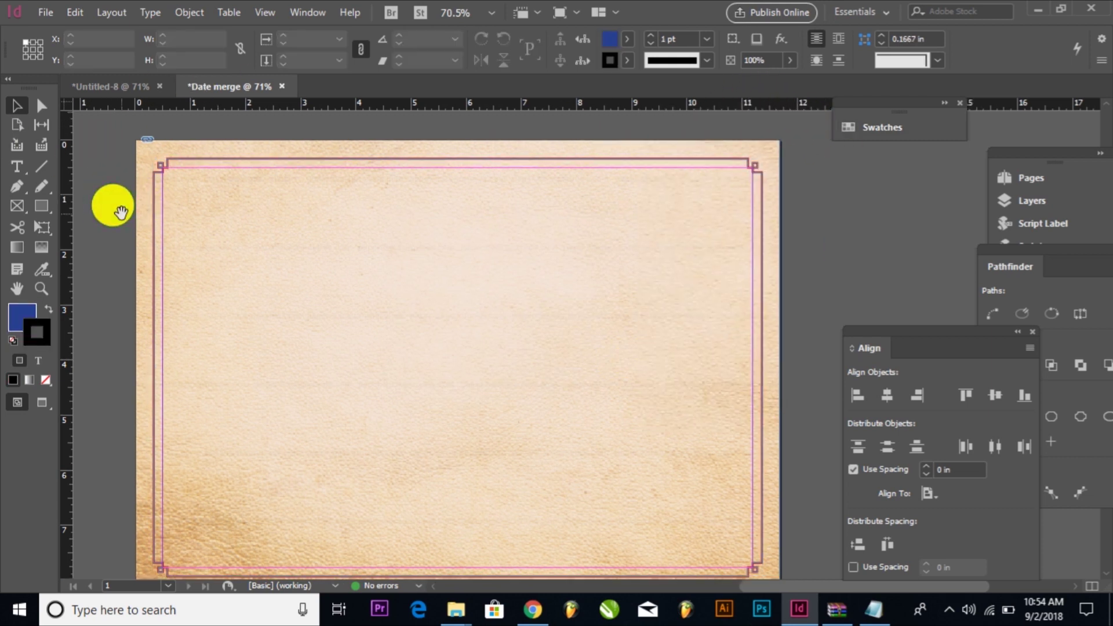
pyautogui.press('w')
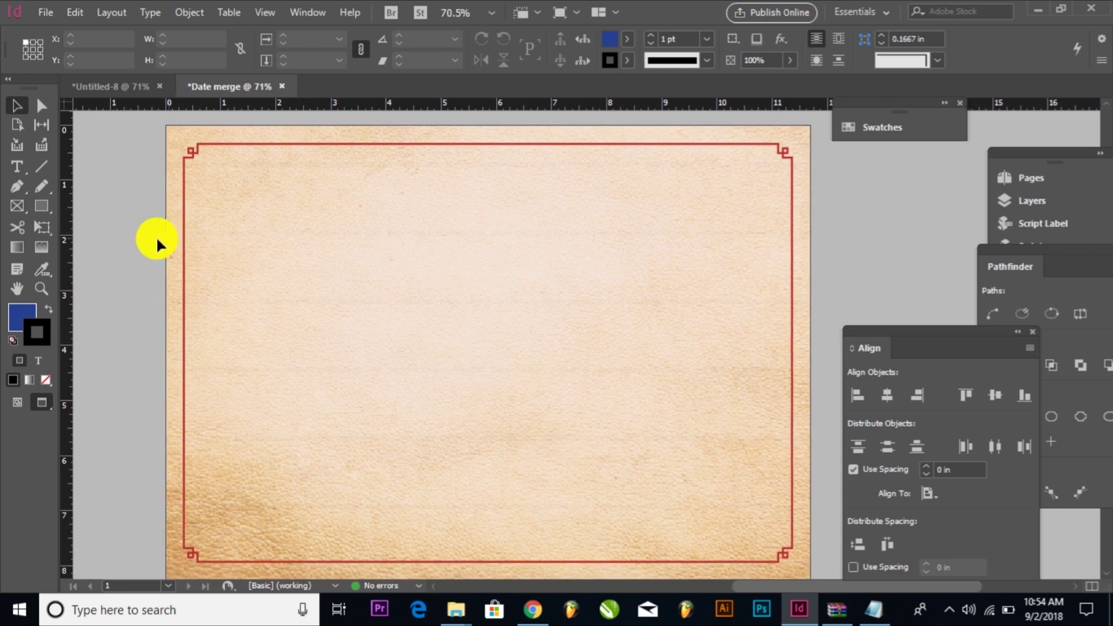
pyautogui.moveTo(216, 269); pyautogui.dragTo(232, 267)
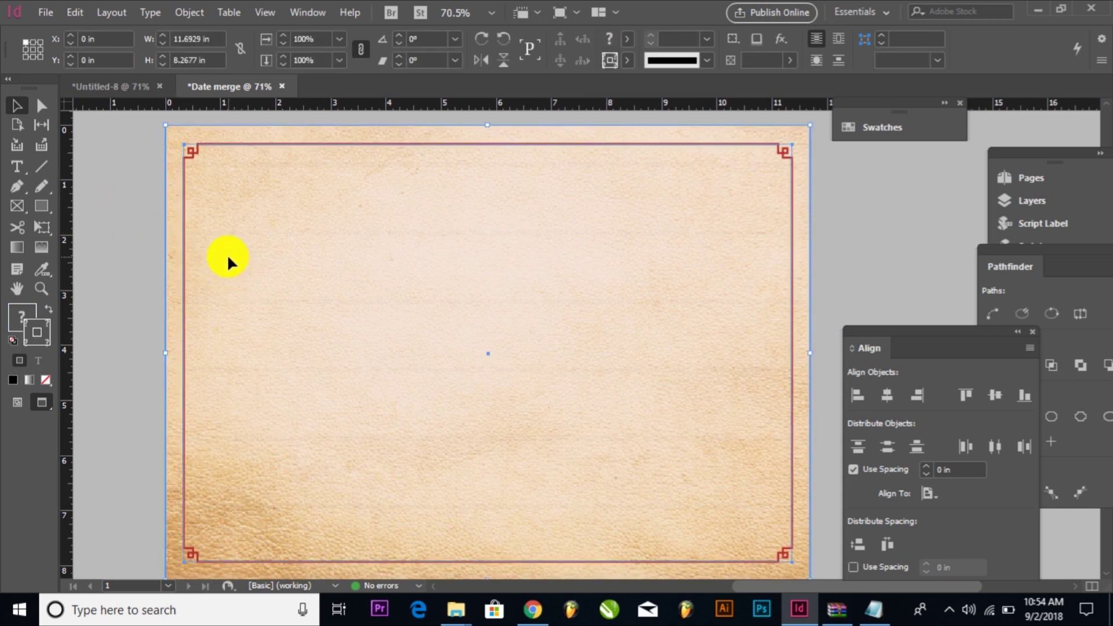
pyautogui.click(876, 220)
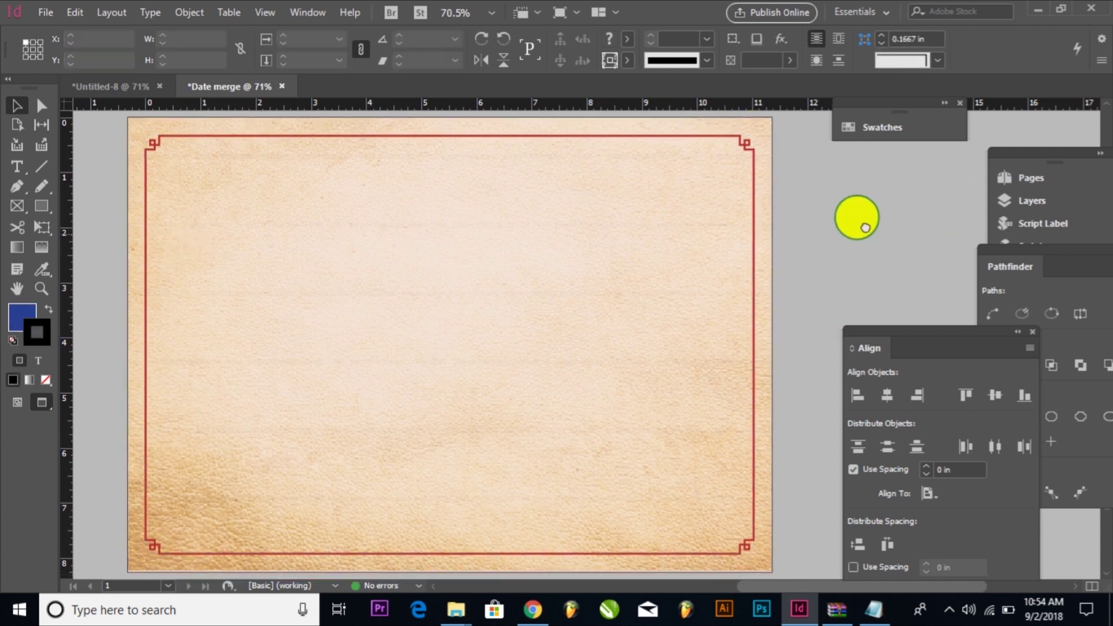
# Step: Place "business card matter - Copy" and "logo - Copy" in the page's upper corners, about 2.96 by 0.92 in at left and 2.2 by 1.02 in at right
pyautogui.hotkey('ctrl', 'd')
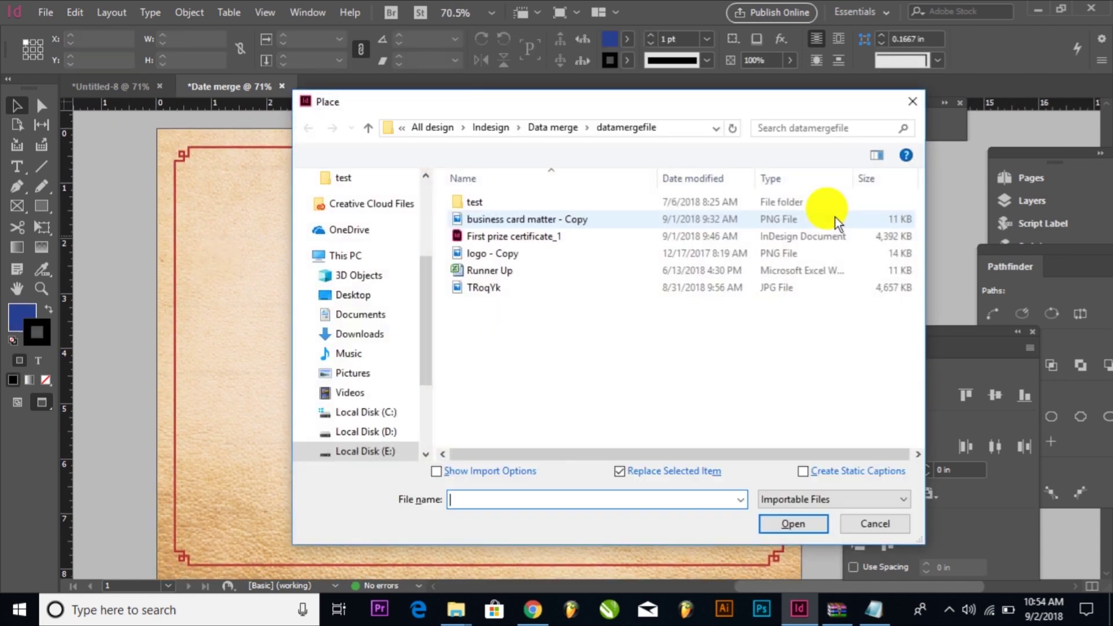
pyautogui.press('Escape')
pyautogui.click(46, 16)
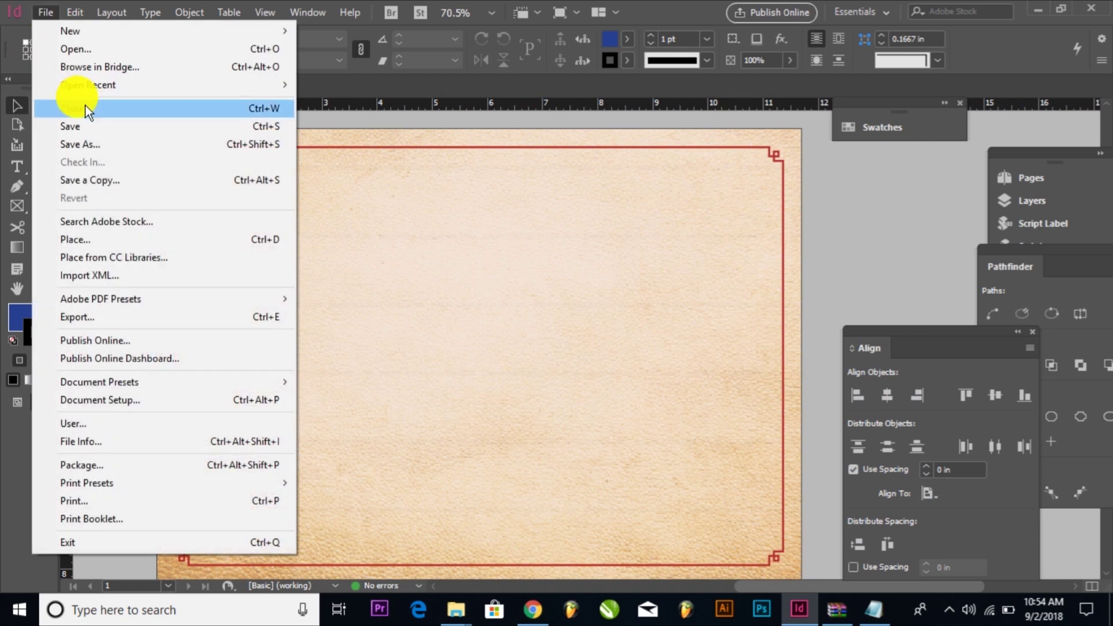
pyautogui.click(94, 239)
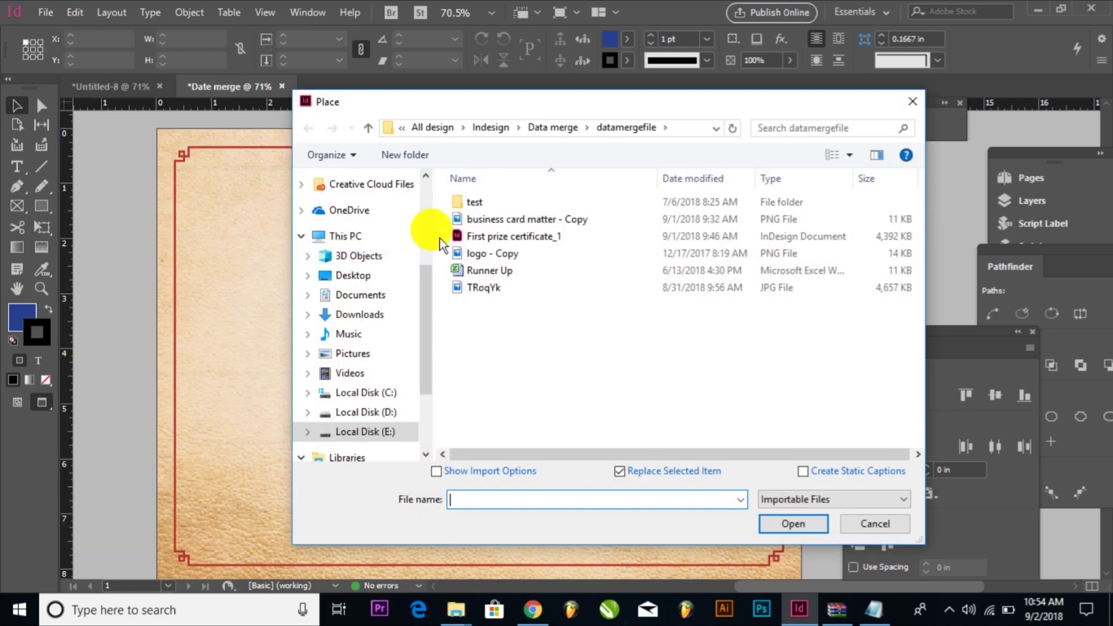
pyautogui.click(490, 218)
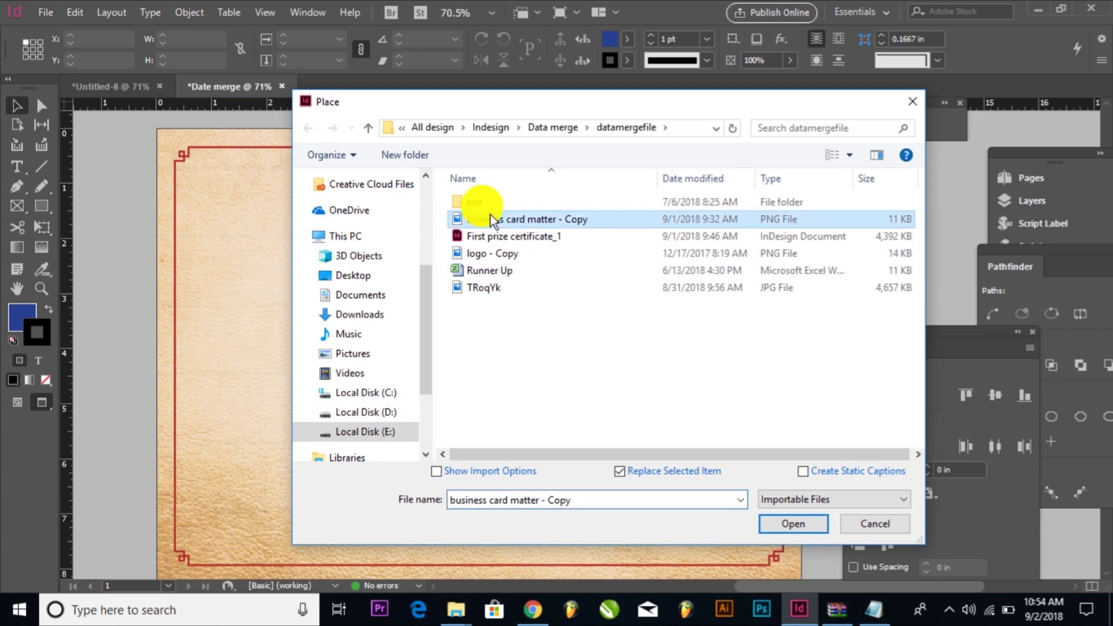
pyautogui.keyDown('ctrl'); pyautogui.click(489, 254); pyautogui.keyUp('ctrl')
pyautogui.click(800, 525)
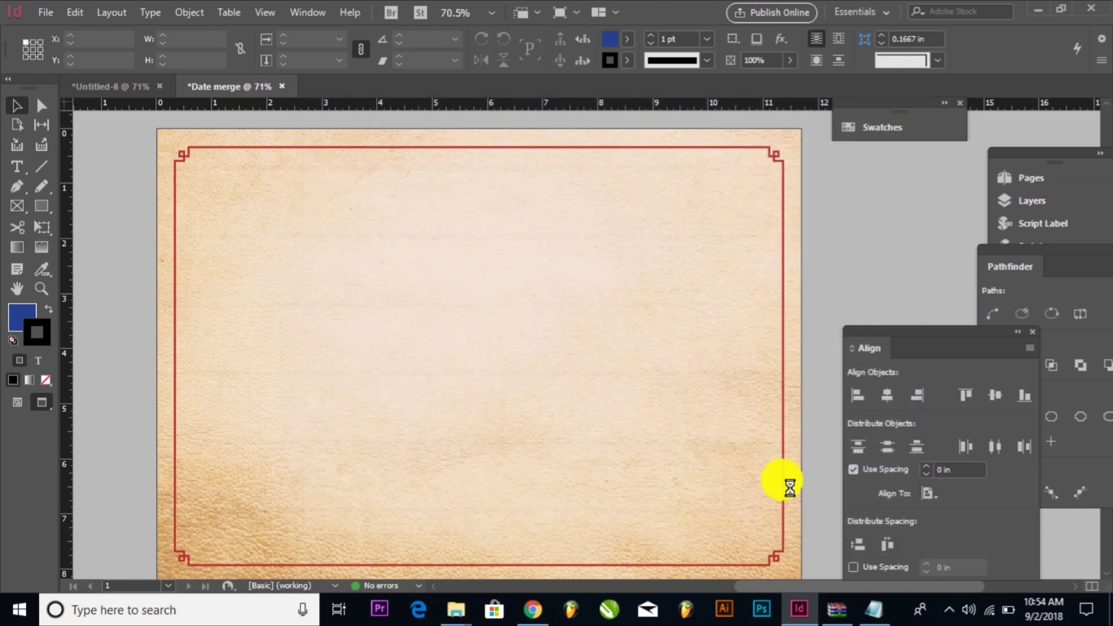
pyautogui.moveTo(625, 168); pyautogui.dragTo(744, 219)
pyautogui.moveTo(203, 165); pyautogui.dragTo(364, 226)
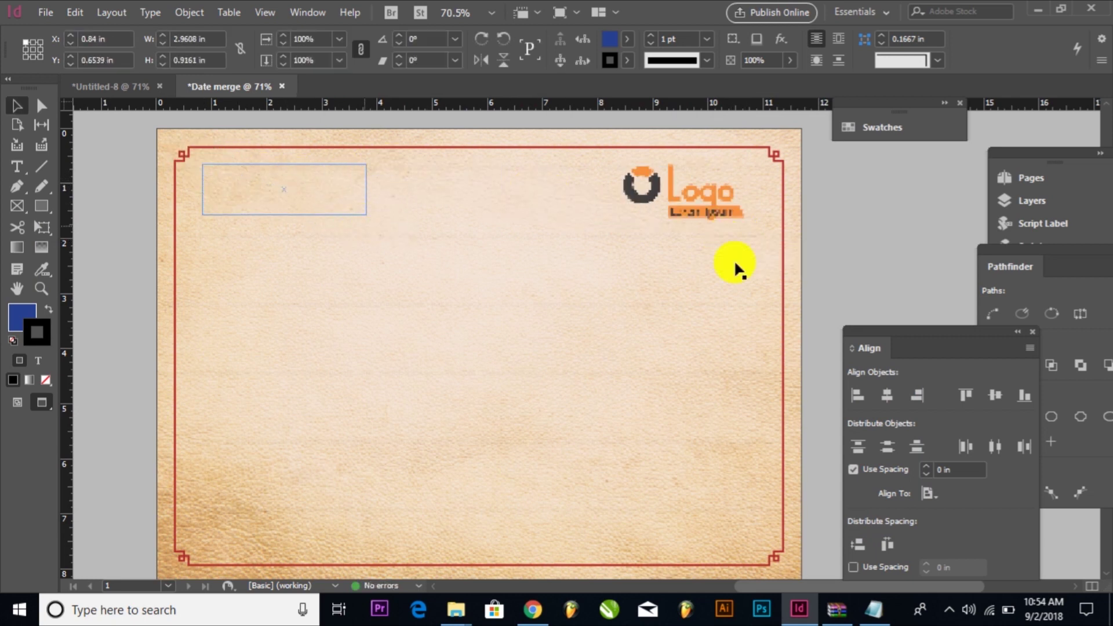
# Step: Scale the orange logo in the page's upper right down slightly from its lower-left corner
pyautogui.click(858, 241)
pyautogui.click(748, 214)
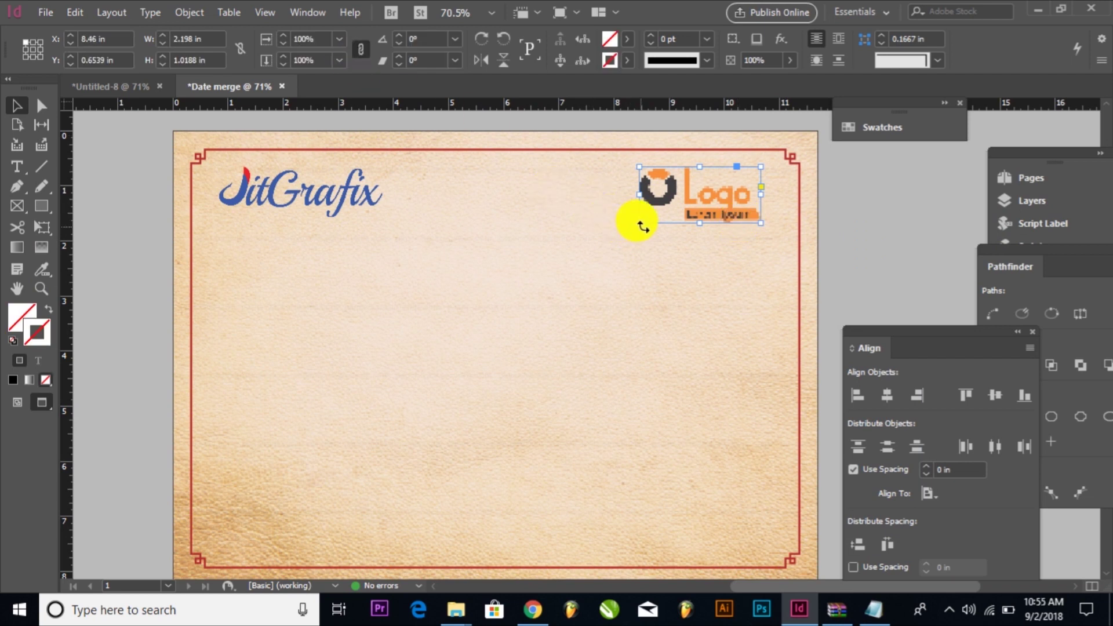
pyautogui.moveTo(636, 221); pyautogui.dragTo(661, 212)
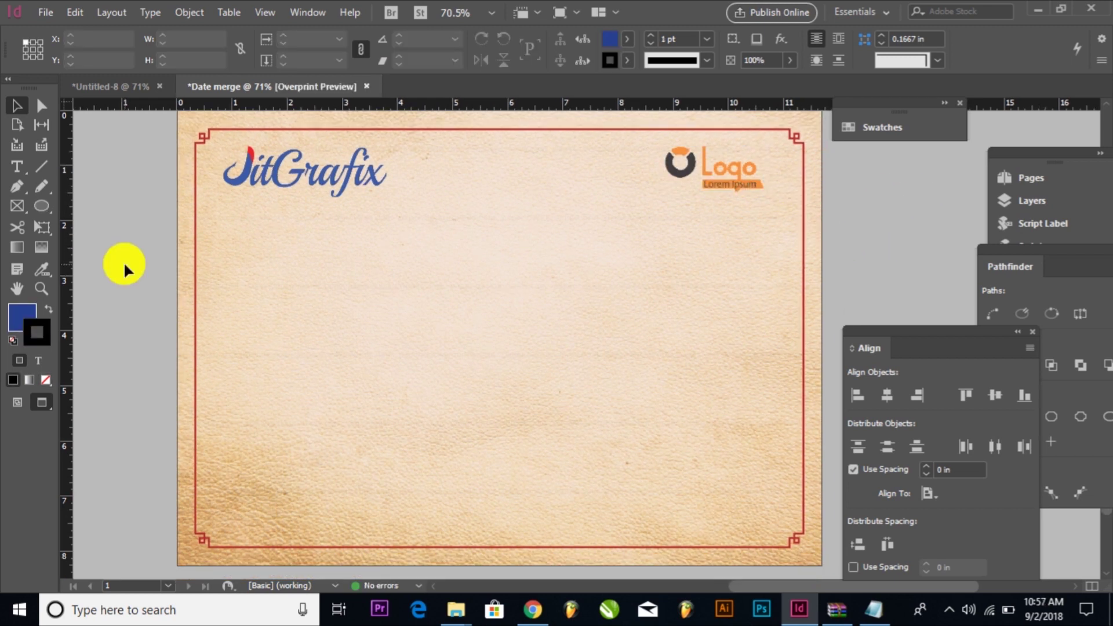
# Step: Switch to Notepad and copy the entire certificate text
pyautogui.click(873, 607)
pyautogui.click(596, 357)
pyautogui.hotkey('ctrl', 'a')
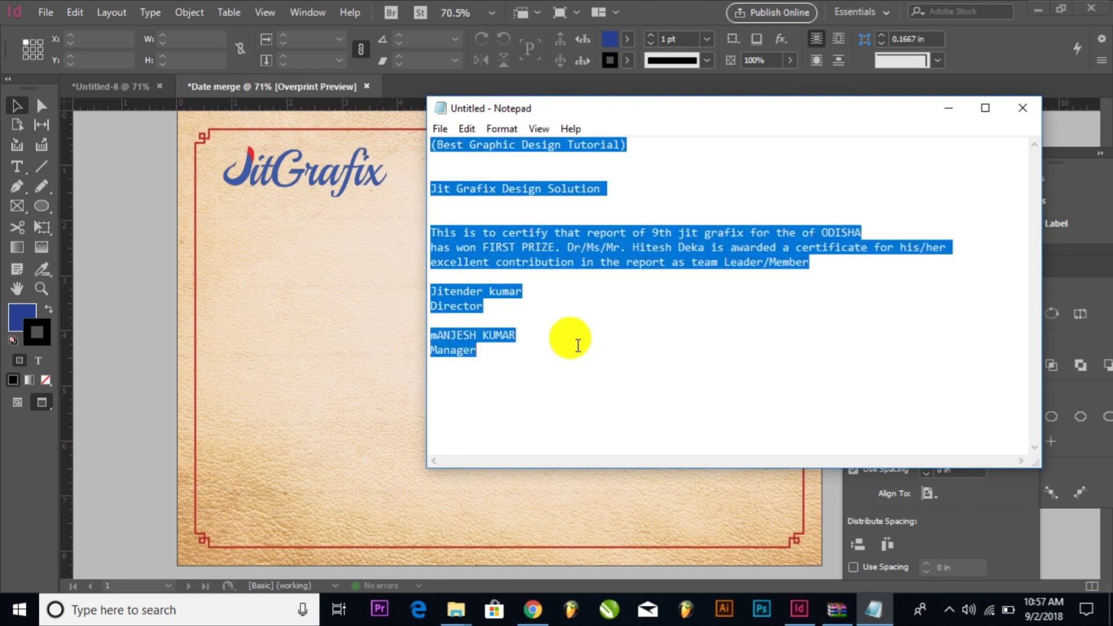
pyautogui.rightClick(509, 249)
pyautogui.click(563, 301)
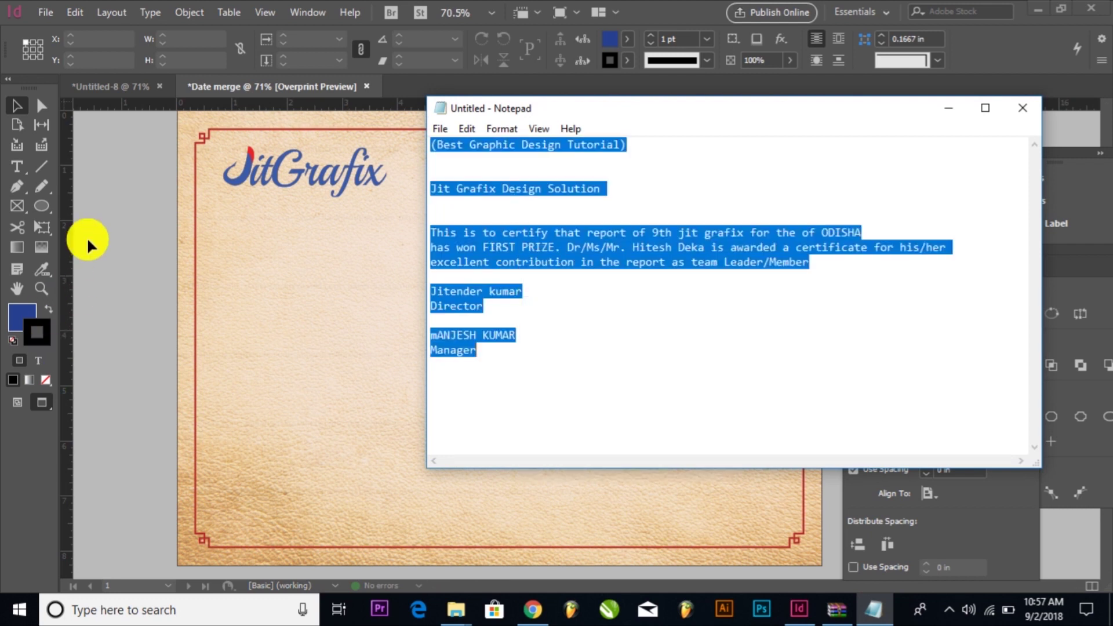
# Step: Return to InDesign, create a text frame about 10.43 by 4.46 in below the logos and paste the certificate text into it
pyautogui.click(50, 155)
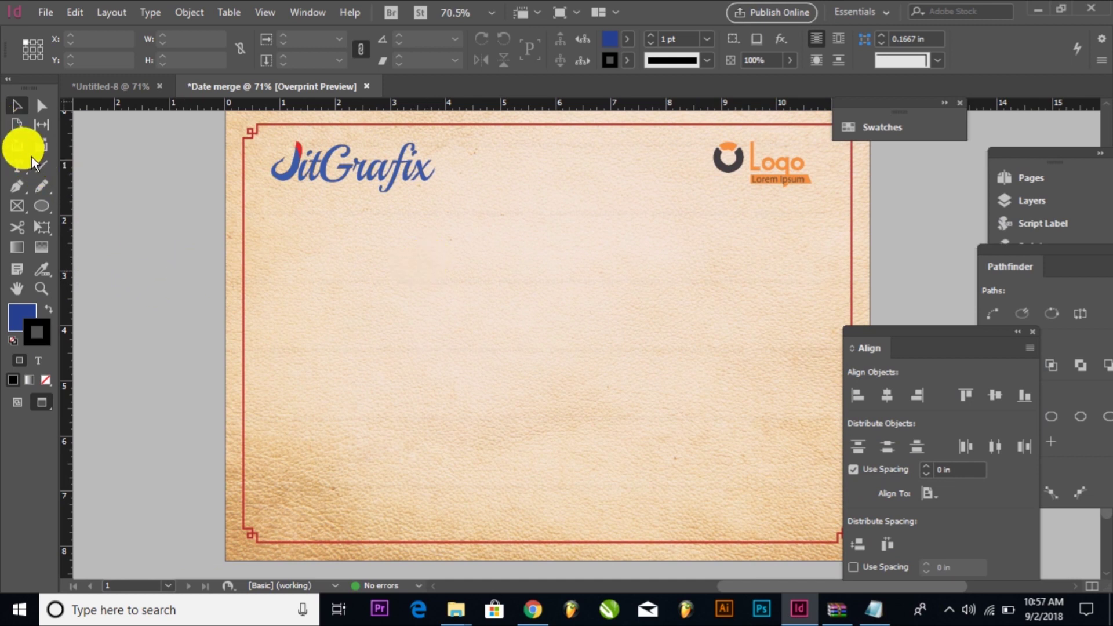
pyautogui.click(18, 166)
pyautogui.moveTo(267, 263); pyautogui.dragTo(828, 504)
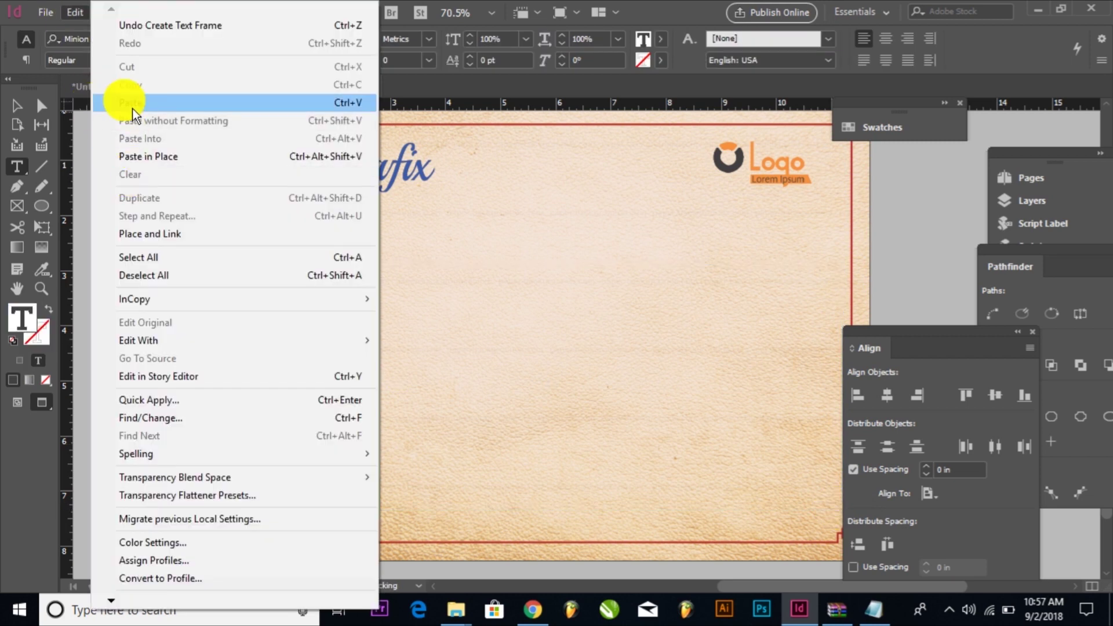
pyautogui.click(124, 102)
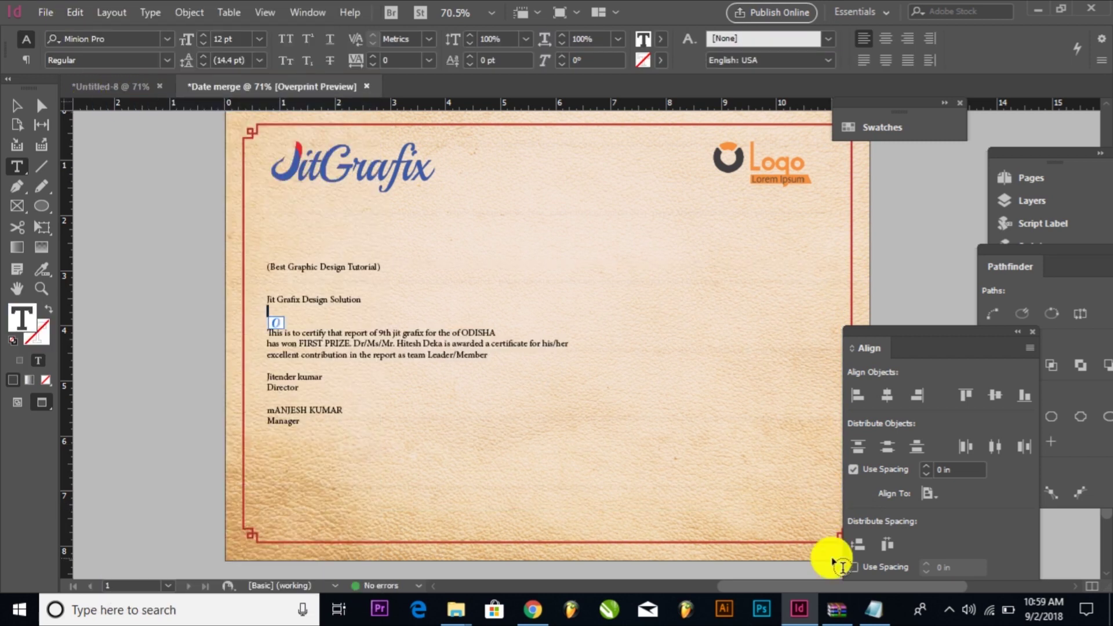
# Step: Cut the "Jit Grafix Design Solution" line out of the certificate text
pyautogui.moveTo(363, 297); pyautogui.dragTo(259, 295)
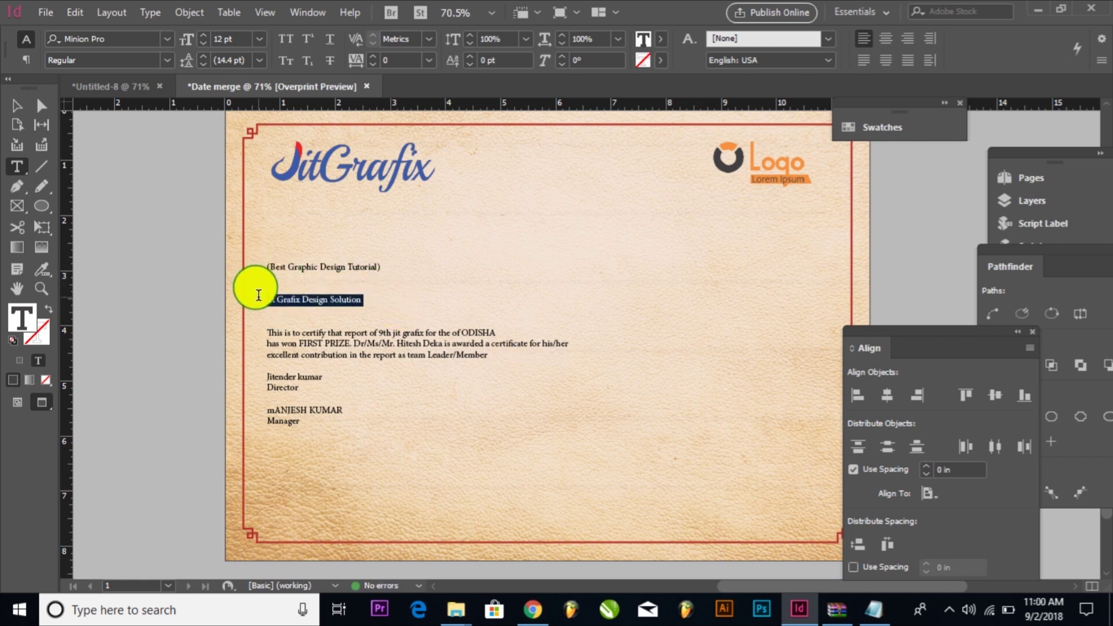
pyautogui.click(75, 12)
pyautogui.click(131, 67)
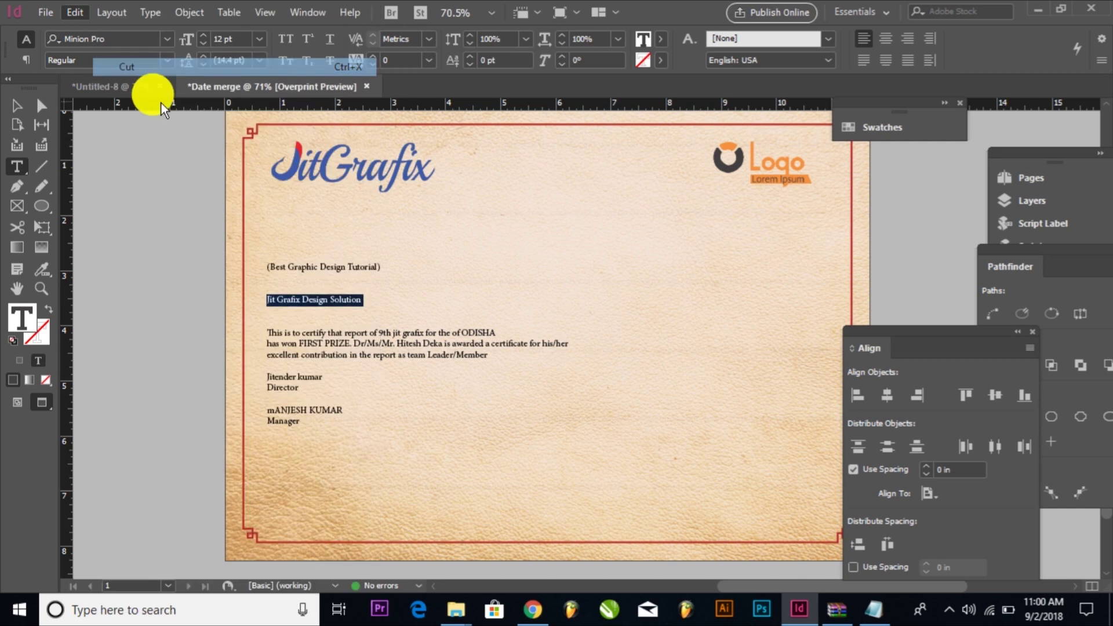
# Step: Set all remaining certificate text to the Futura Hv font and move its frame down to about Y 3.59 in
pyautogui.hotkey('ctrl', 'a')
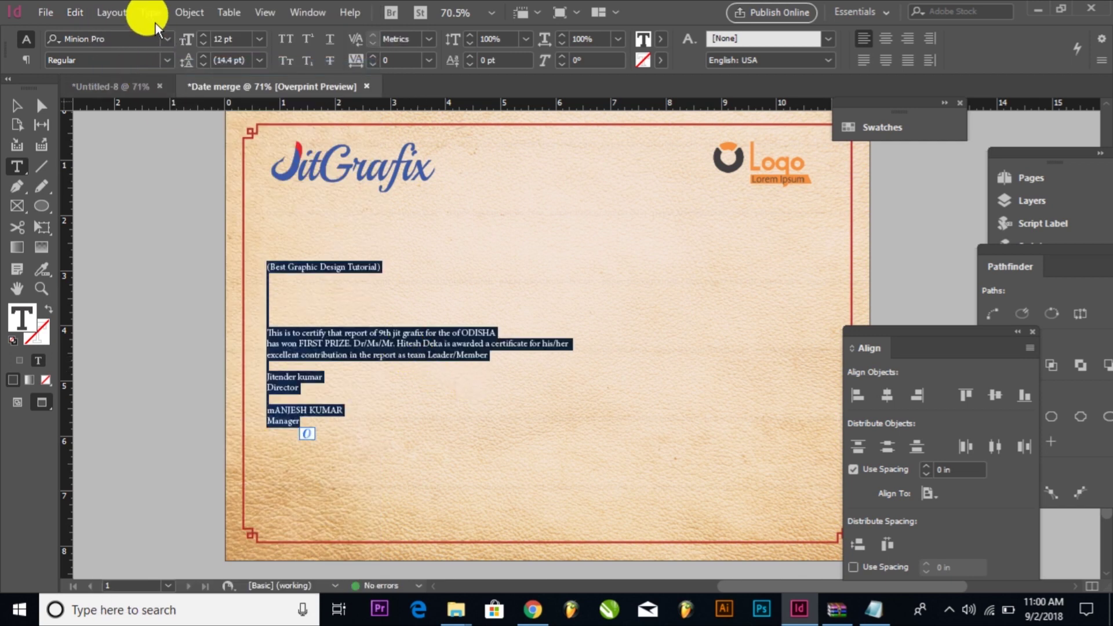
pyautogui.click(166, 38)
pyautogui.click(132, 85)
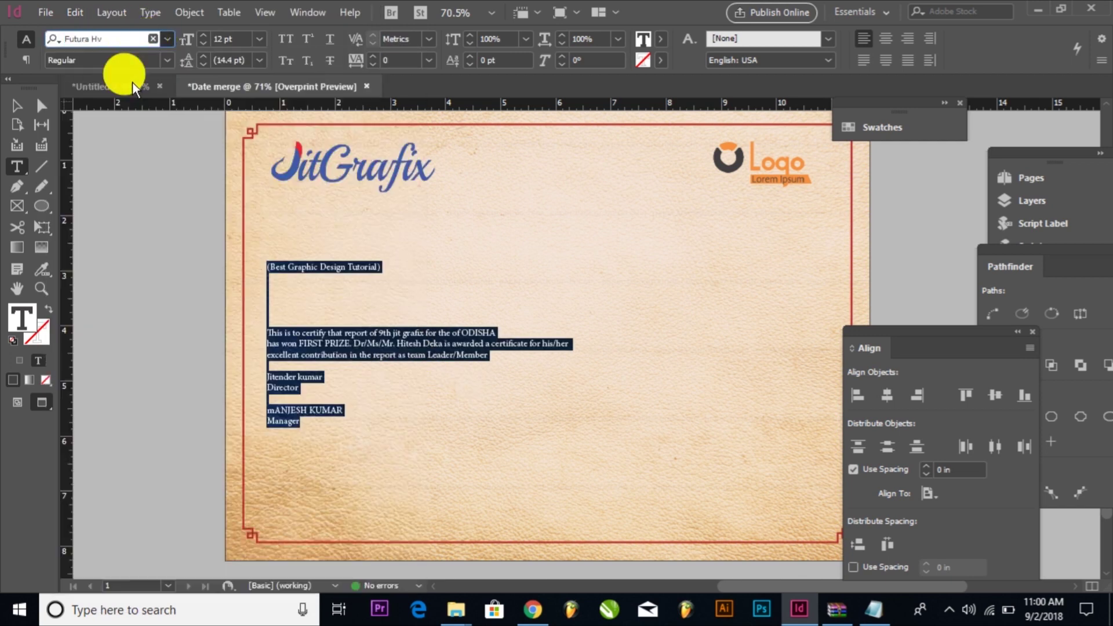
pyautogui.click(17, 105)
pyautogui.moveTo(383, 305); pyautogui.dragTo(384, 385)
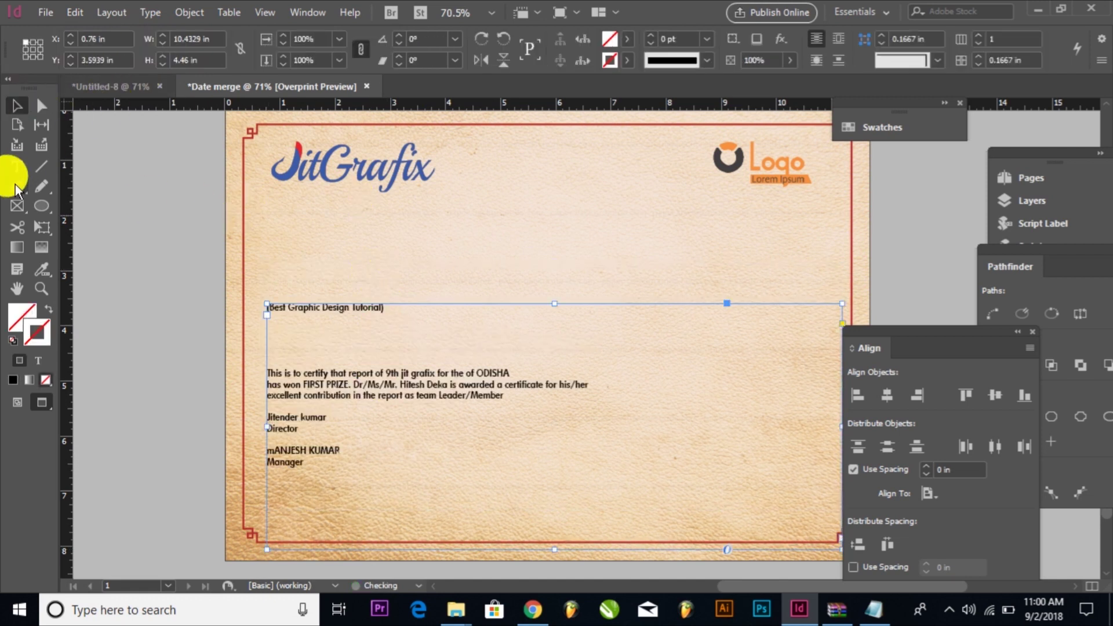
# Step: Draw an ellipse about 11.06 by 2.58 in across the border's width below the logos and set its fill to None
pyautogui.click(41, 206)
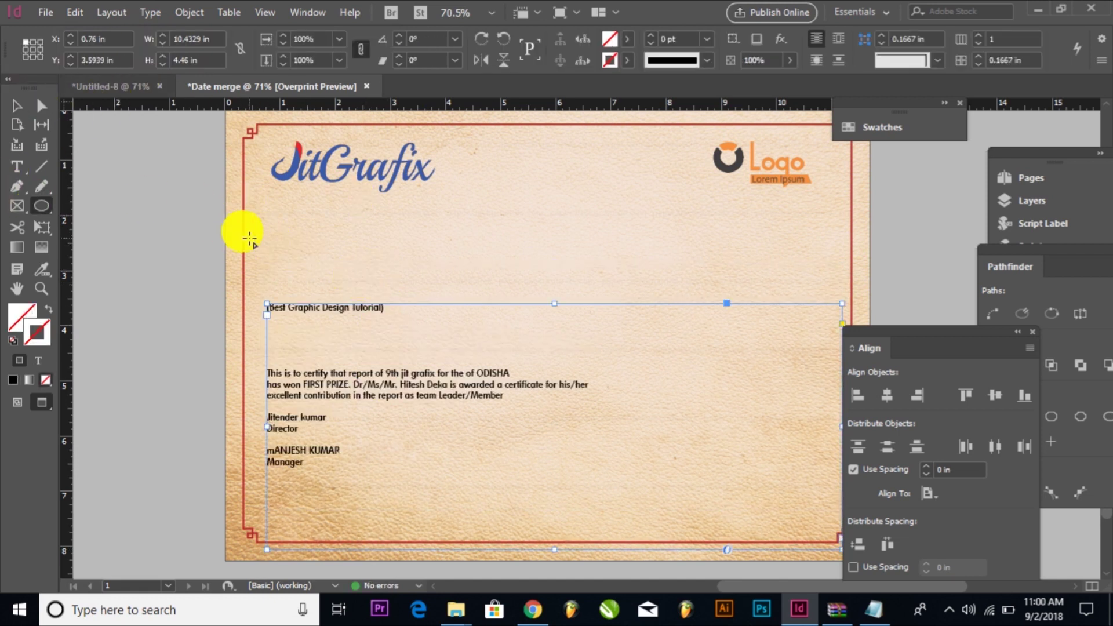
pyautogui.moveTo(242, 234)
pyautogui.mouseDown()
pyautogui.moveTo(539, 303)
pyautogui.moveTo(835, 328)
pyautogui.moveTo(851, 378)
pyautogui.mouseUp()
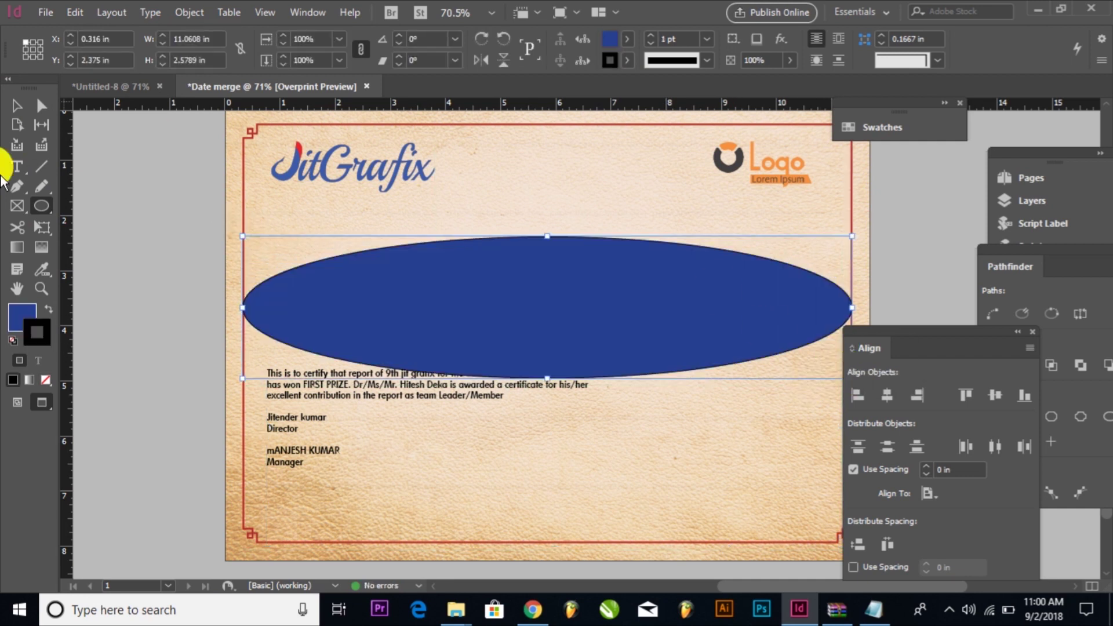
pyautogui.click(627, 39)
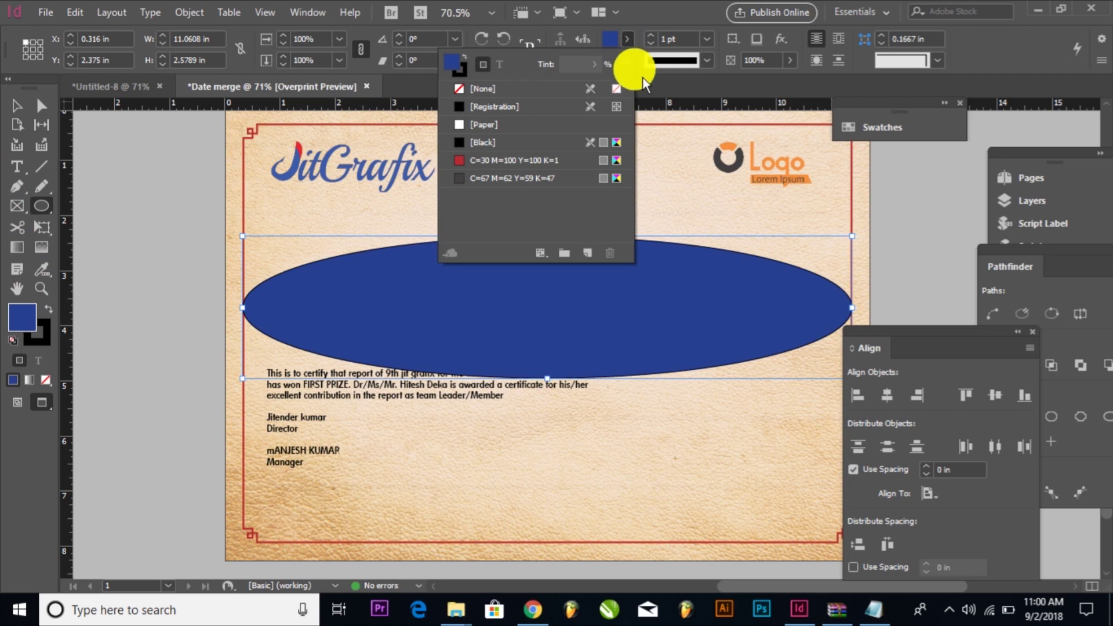
pyautogui.click(488, 86)
pyautogui.click(356, 245)
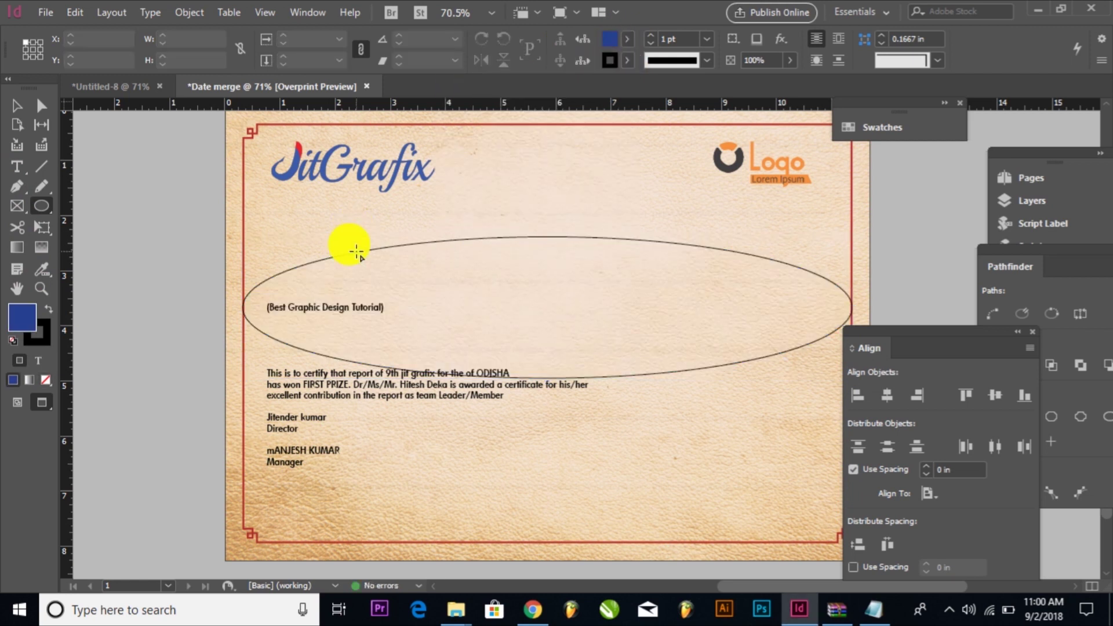
# Step: Paste "Jit Grafix Design Solution" along the upper edge of the ellipse with the Type on a Path tool
pyautogui.click(17, 105)
pyautogui.click(17, 166)
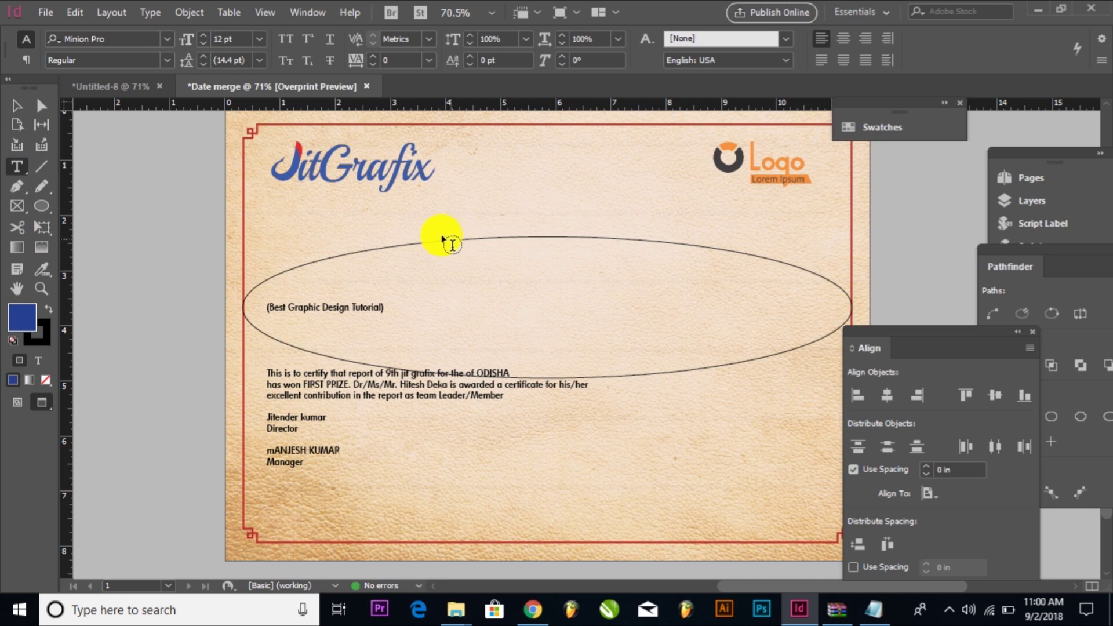
pyautogui.rightClick(17, 166)
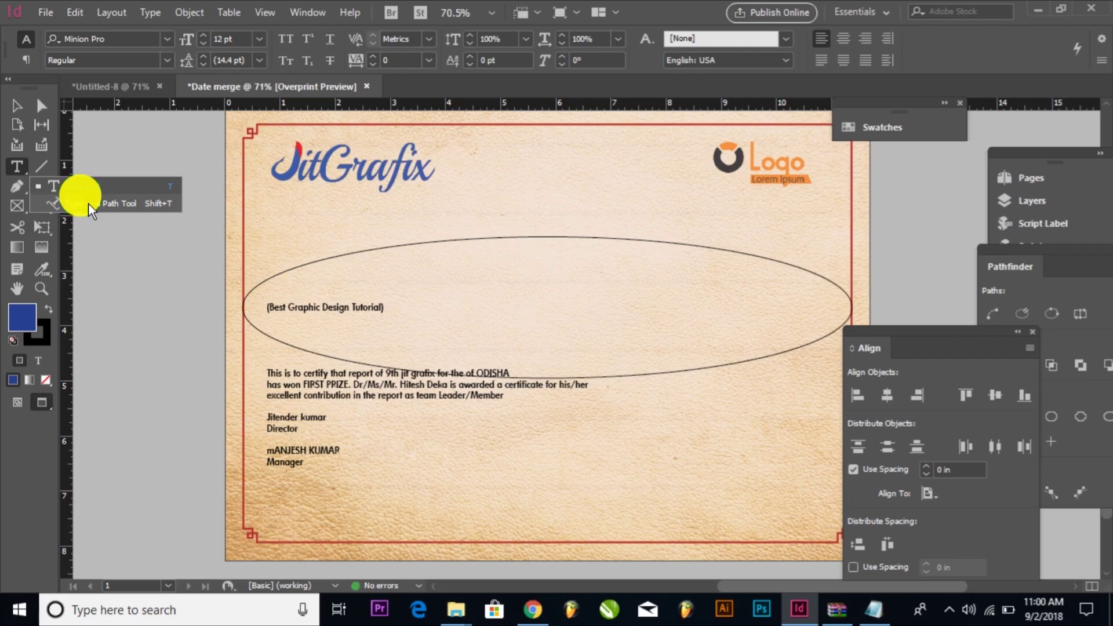
pyautogui.click(88, 203)
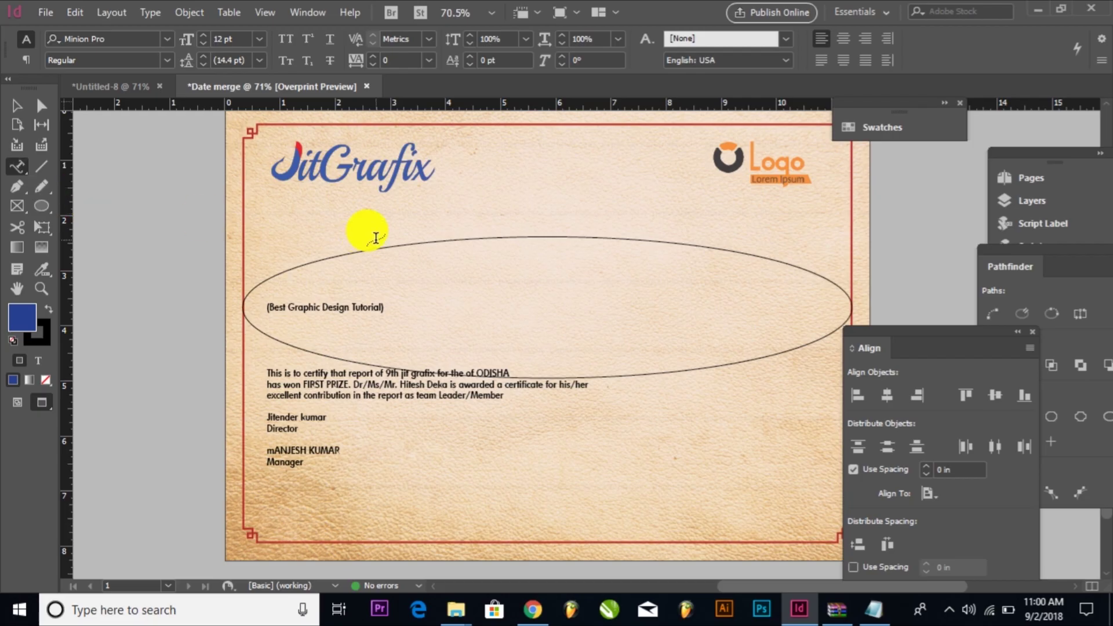
pyautogui.click(398, 249)
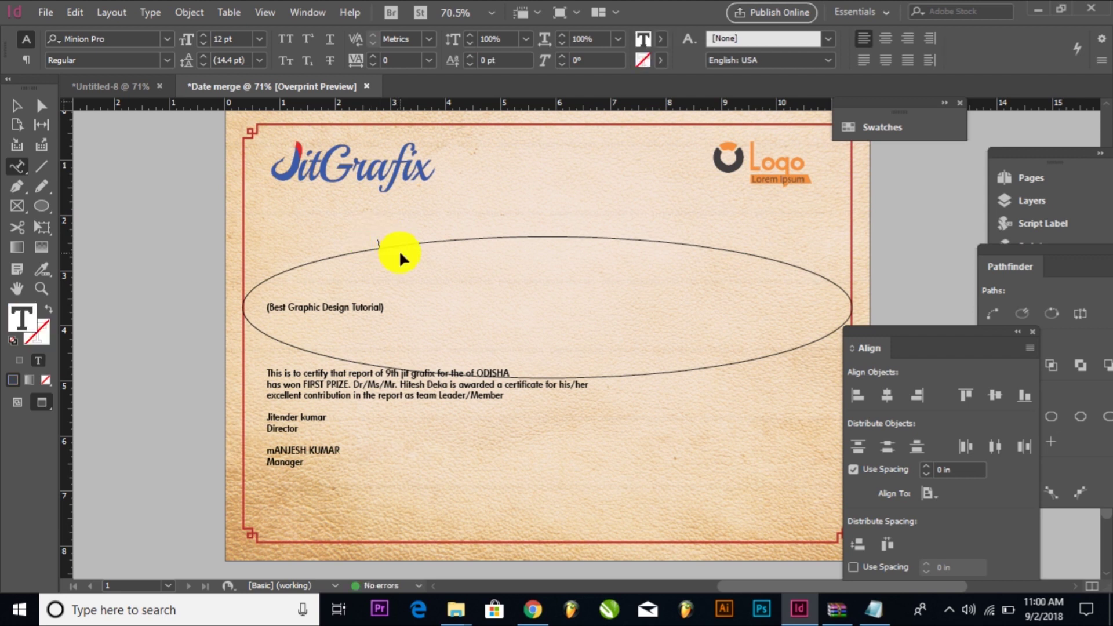
pyautogui.click(75, 13)
pyautogui.click(137, 106)
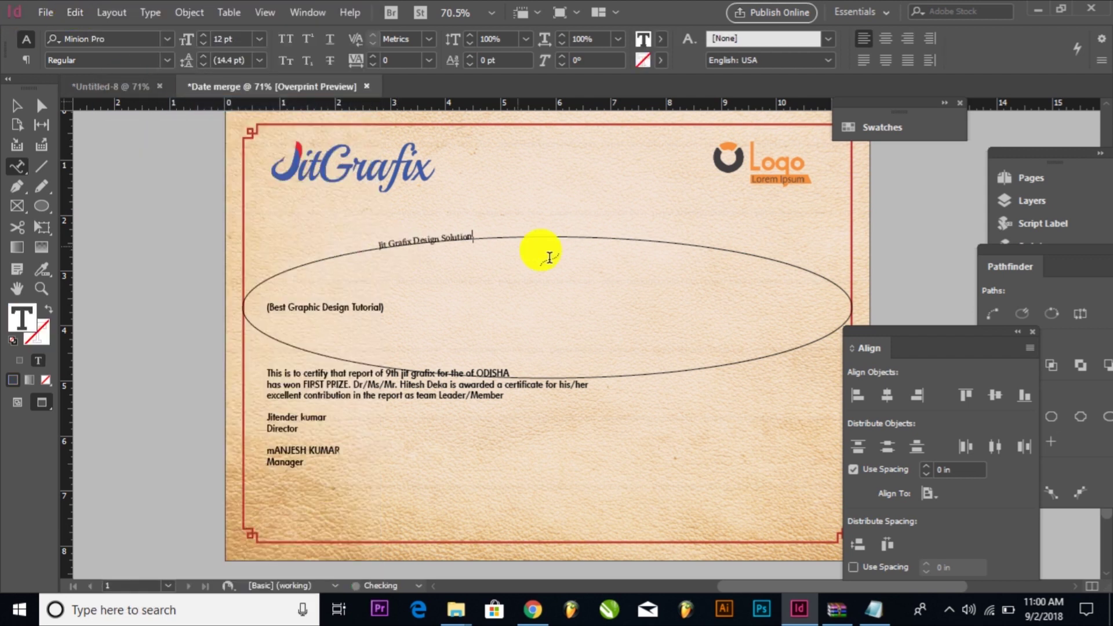
# Step: Reposition the path text's start and end brackets so the heading's range spans the upper half of the ellipse between its side extremes
pyautogui.click(15, 103)
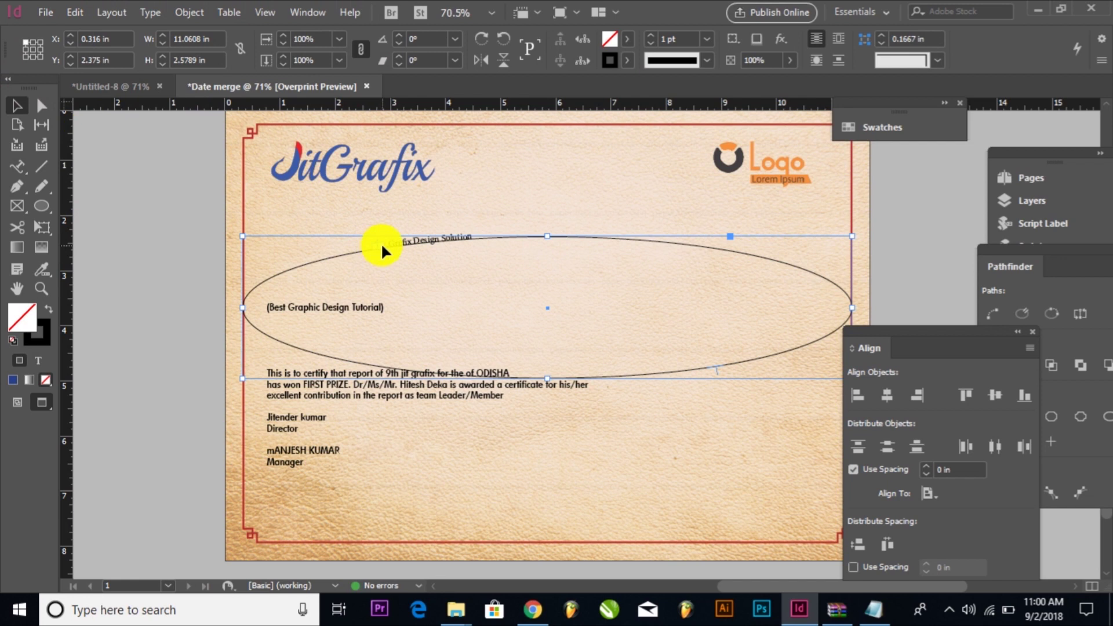
pyautogui.moveTo(390, 245); pyautogui.dragTo(418, 242)
pyautogui.press('Escape')
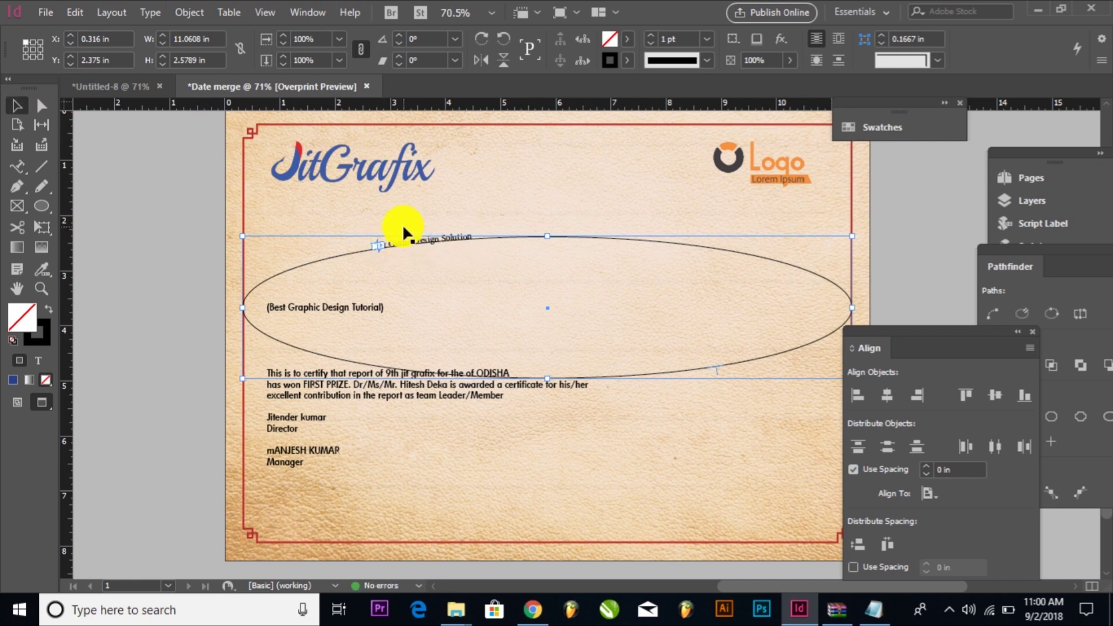
pyautogui.moveTo(420, 238); pyautogui.dragTo(443, 237)
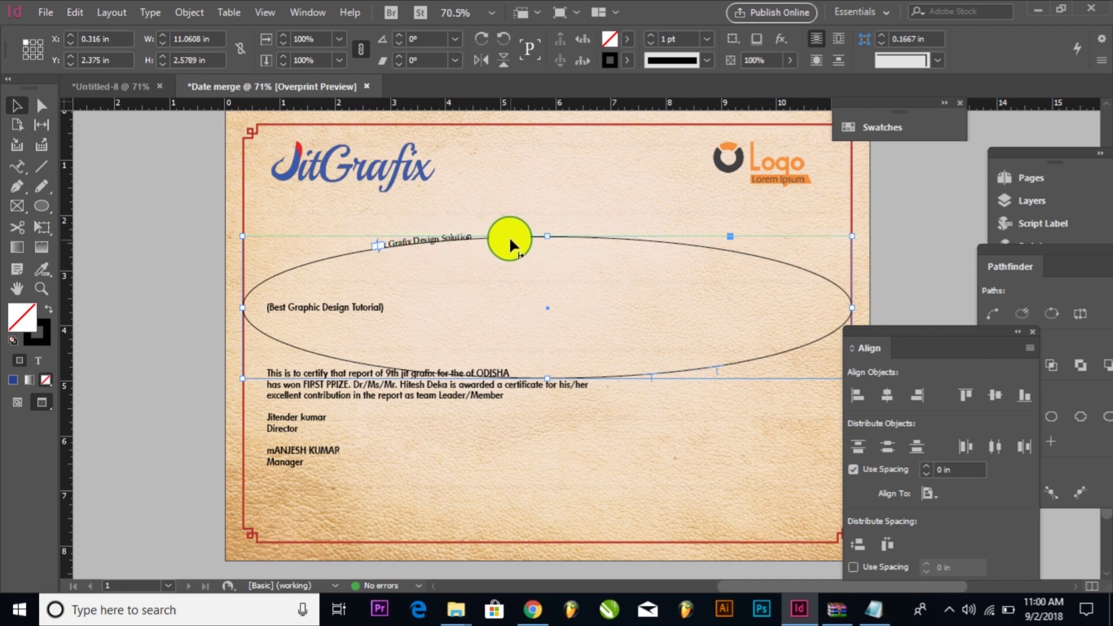
pyautogui.moveTo(826, 322); pyautogui.dragTo(854, 300)
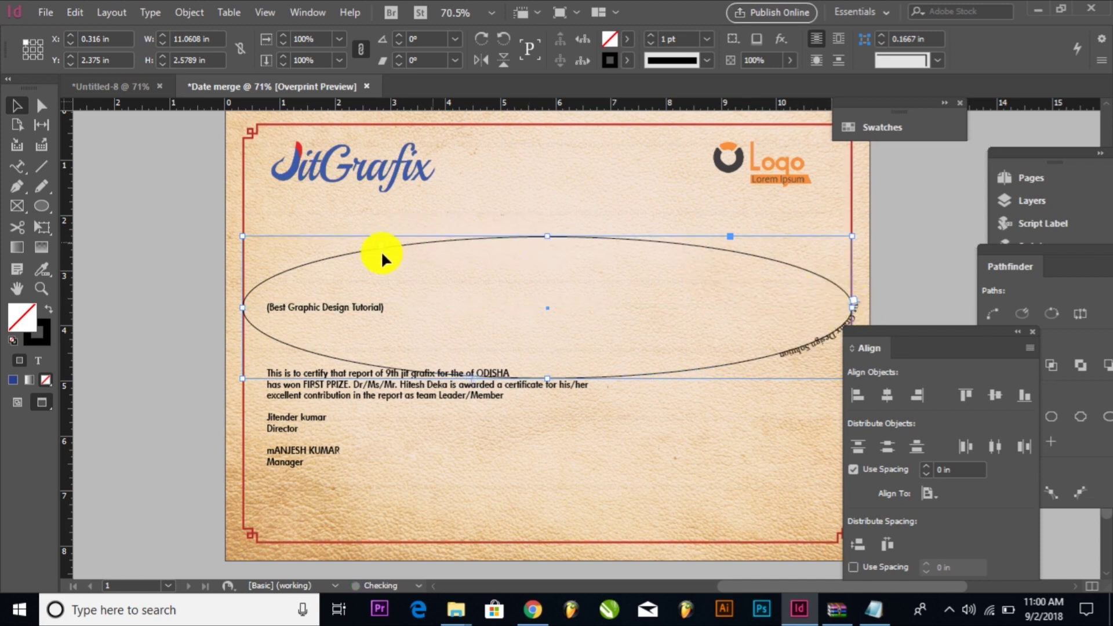
pyautogui.click(376, 259)
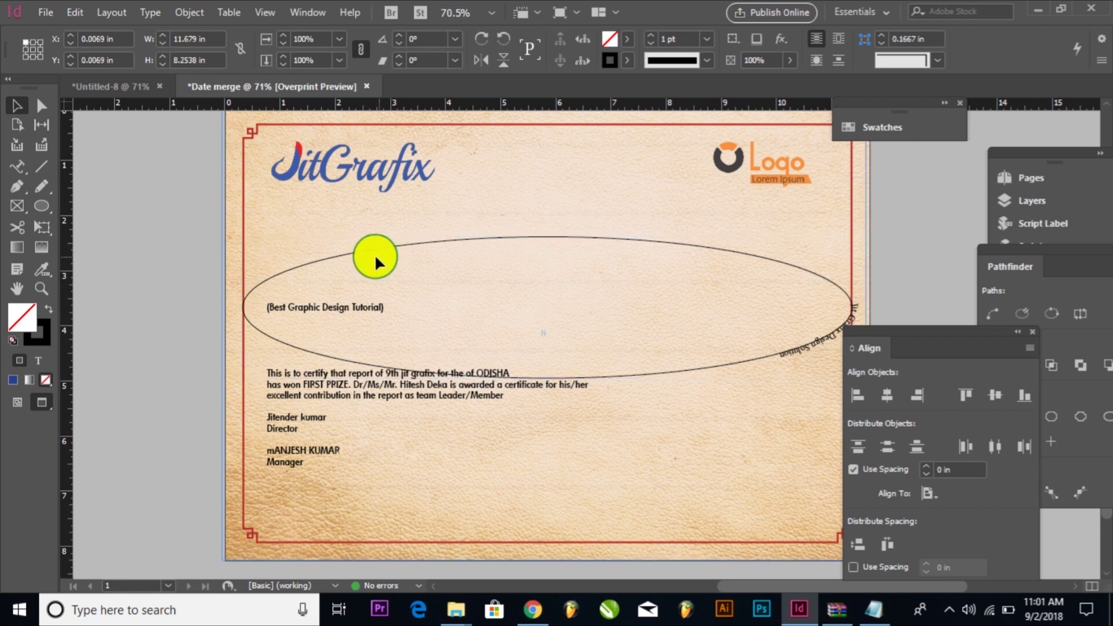
pyautogui.click(375, 258)
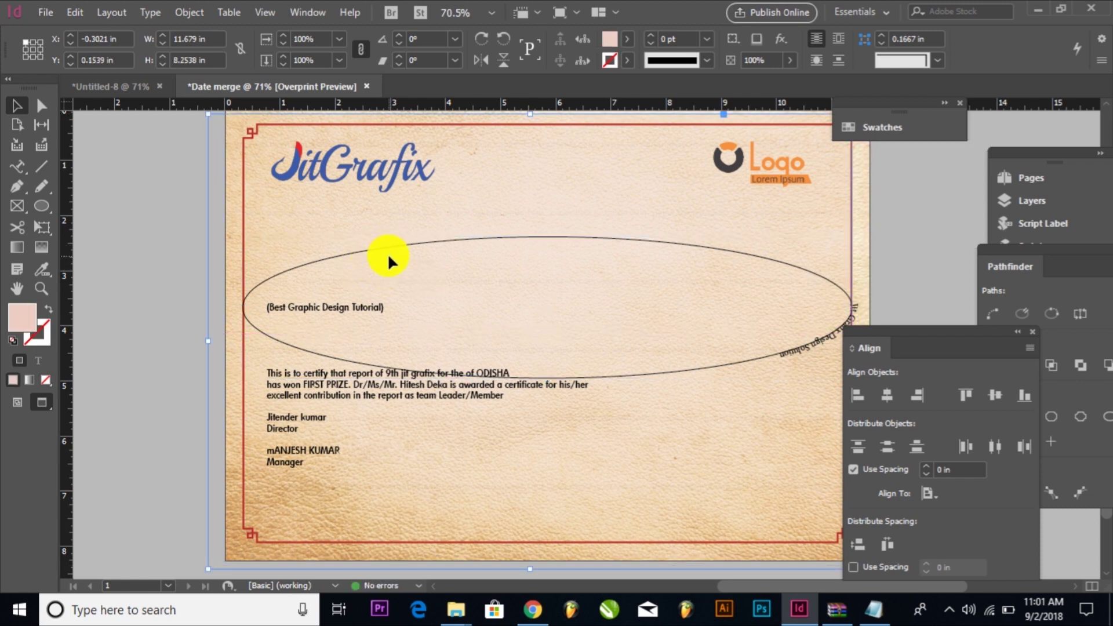
pyautogui.click(374, 253)
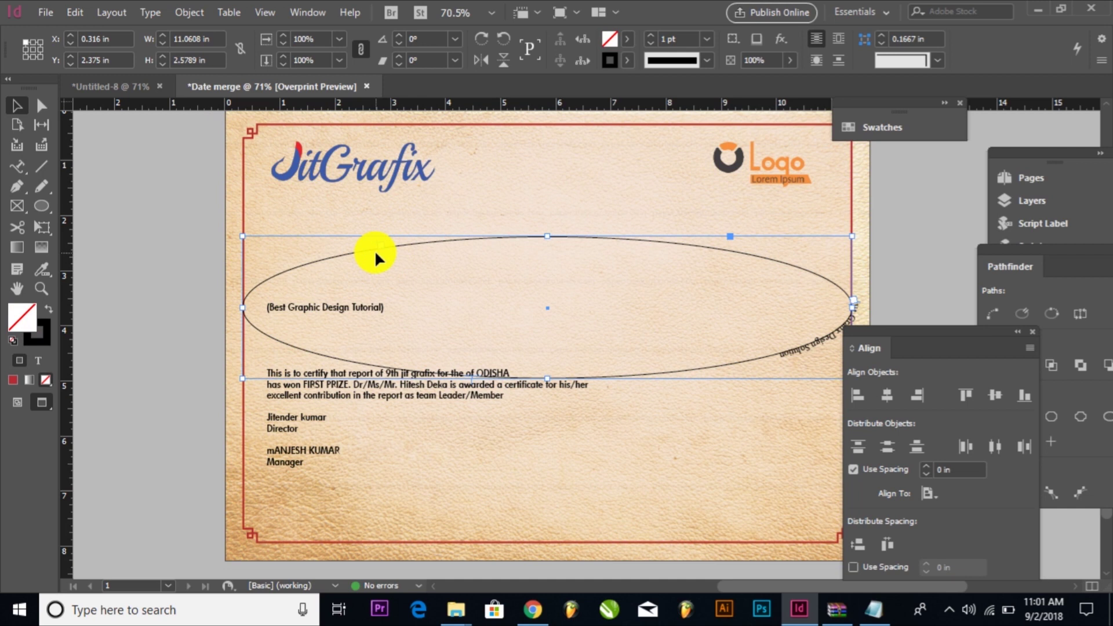
pyautogui.moveTo(247, 325); pyautogui.dragTo(232, 310)
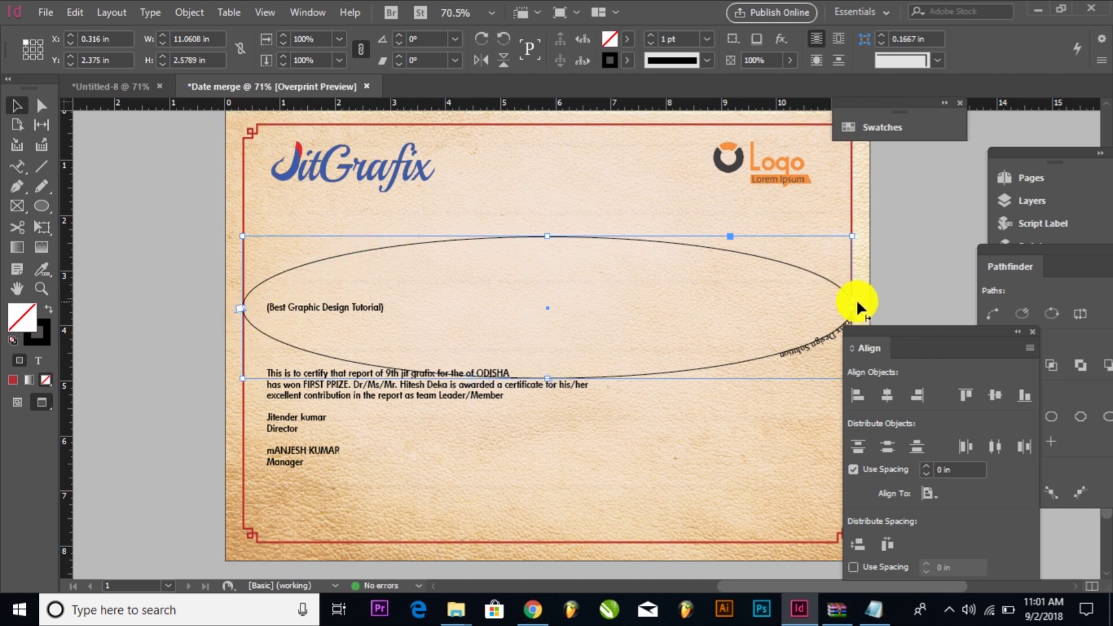
pyautogui.moveTo(854, 259); pyautogui.dragTo(847, 259)
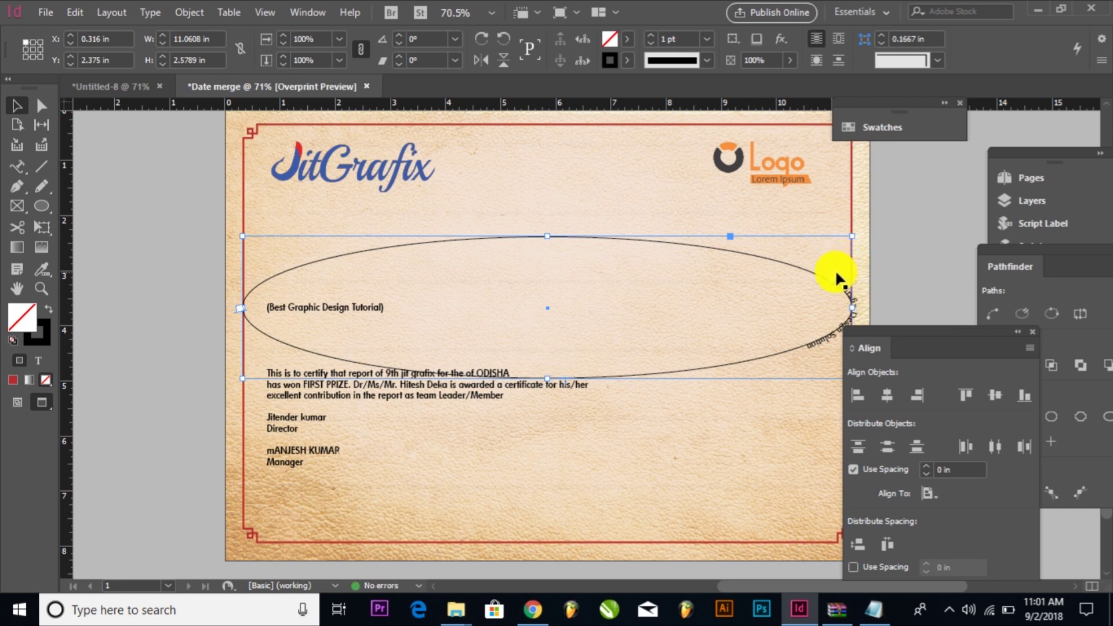
pyautogui.moveTo(837, 273); pyautogui.dragTo(356, 292)
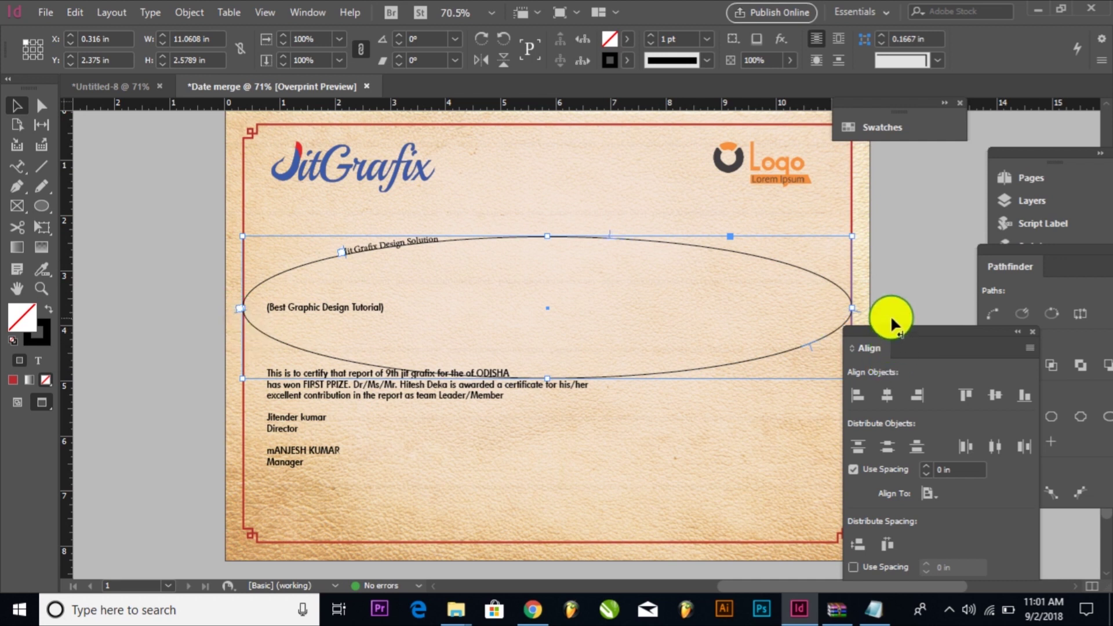
pyautogui.moveTo(340, 242); pyautogui.dragTo(248, 299)
# Step: Centre-align the whole "Jit Grafix Design Solution" heading on the ellipse path
pyautogui.doubleClick(249, 299)
pyautogui.hotkey('ctrl', 'a')
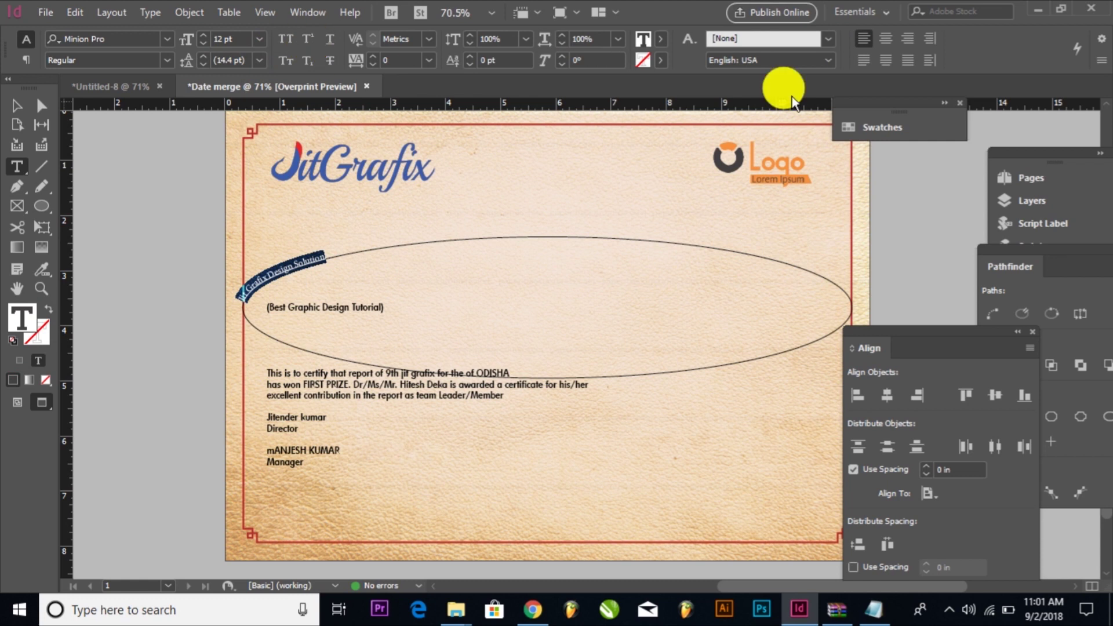
pyautogui.click(828, 38)
pyautogui.click(885, 38)
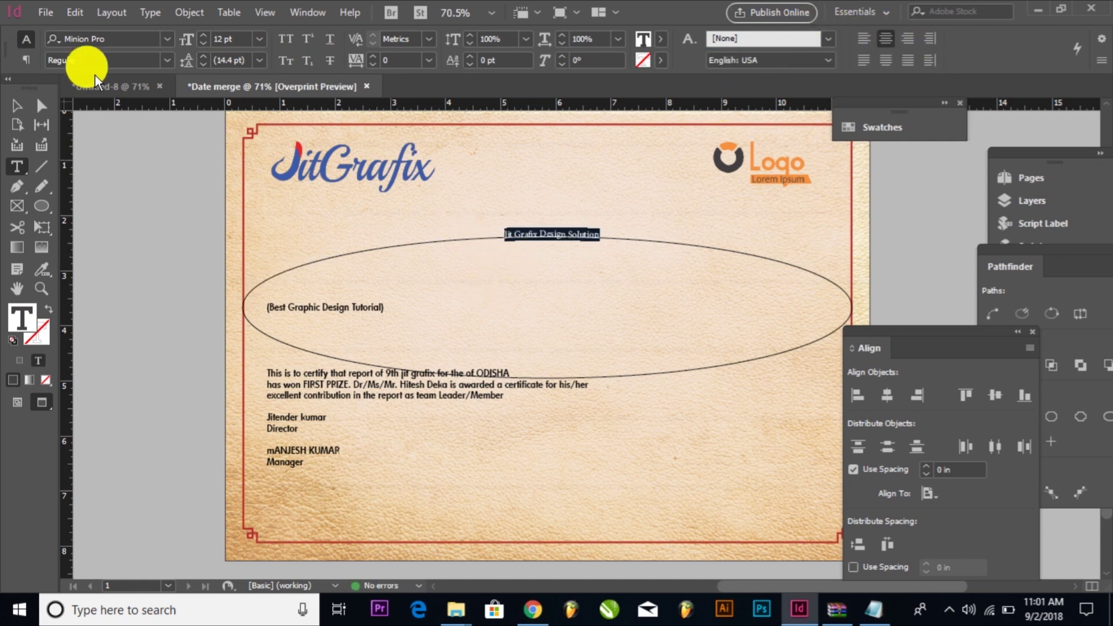
# Step: Set the curved heading to the Aachen-Bold font in All Caps
pyautogui.click(166, 38)
pyautogui.click(165, 38)
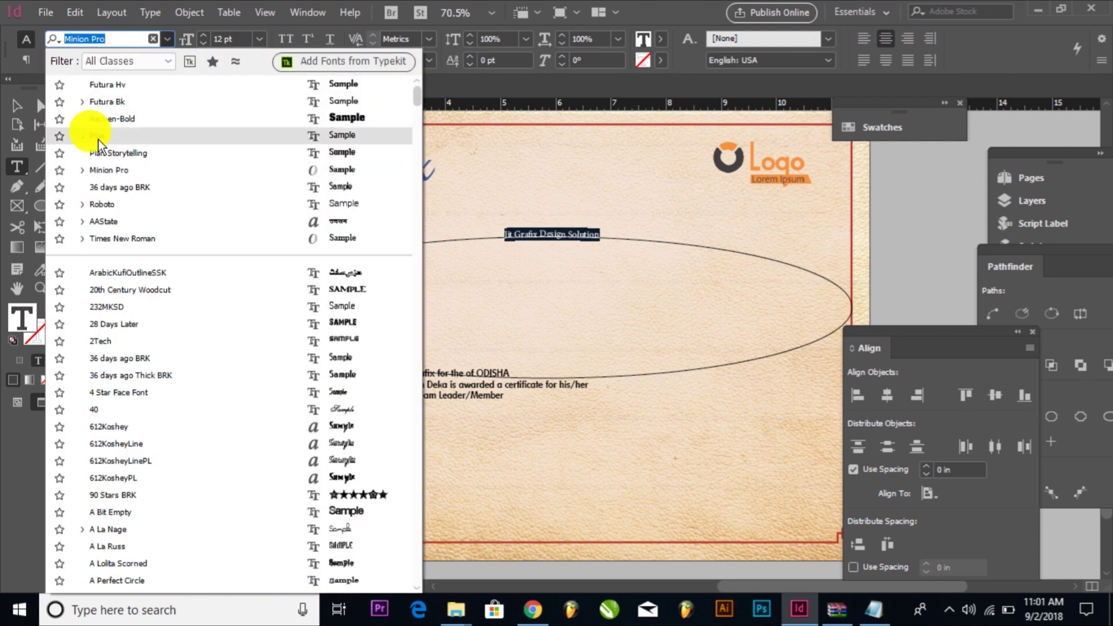
pyautogui.click(119, 116)
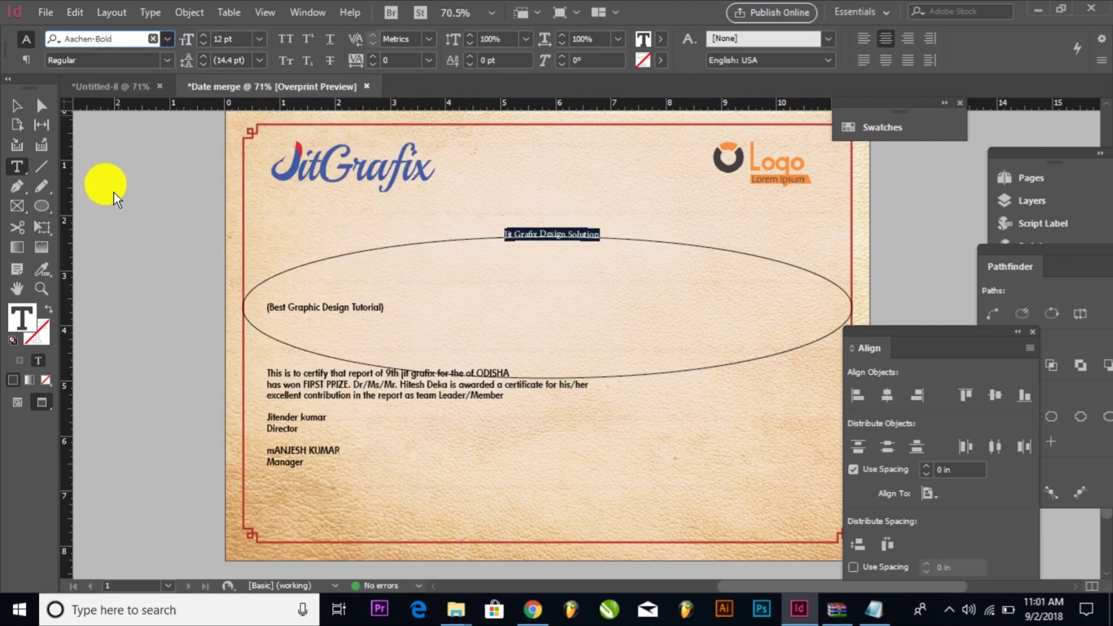
pyautogui.click(286, 39)
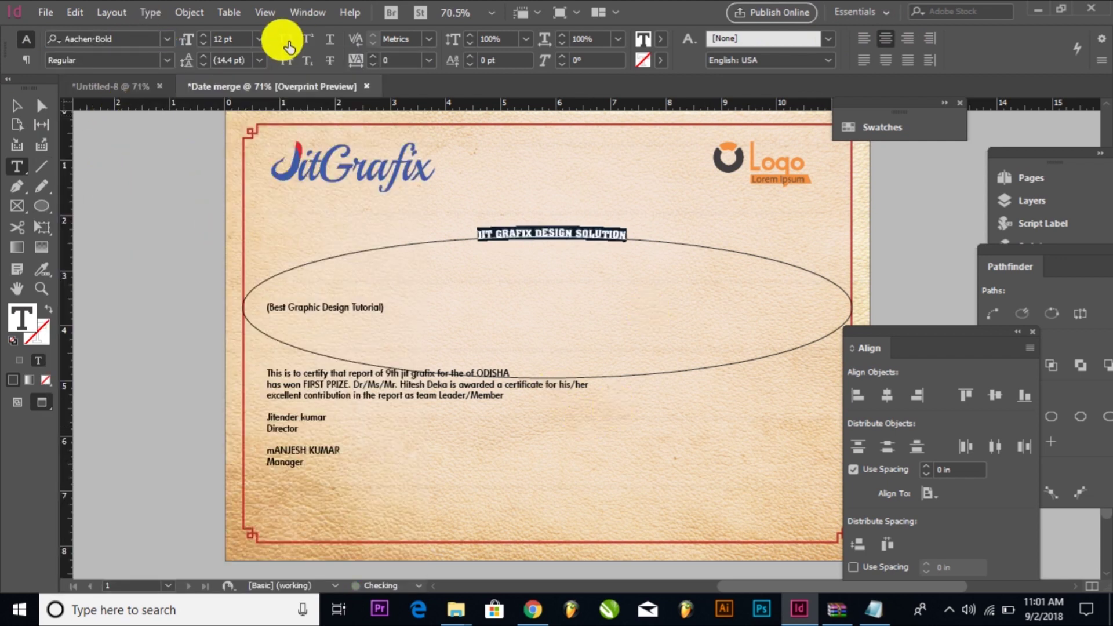
# Step: Try a font size of 45 pt on the curved heading
pyautogui.click(234, 39)
pyautogui.write('45')
pyautogui.press('Return')
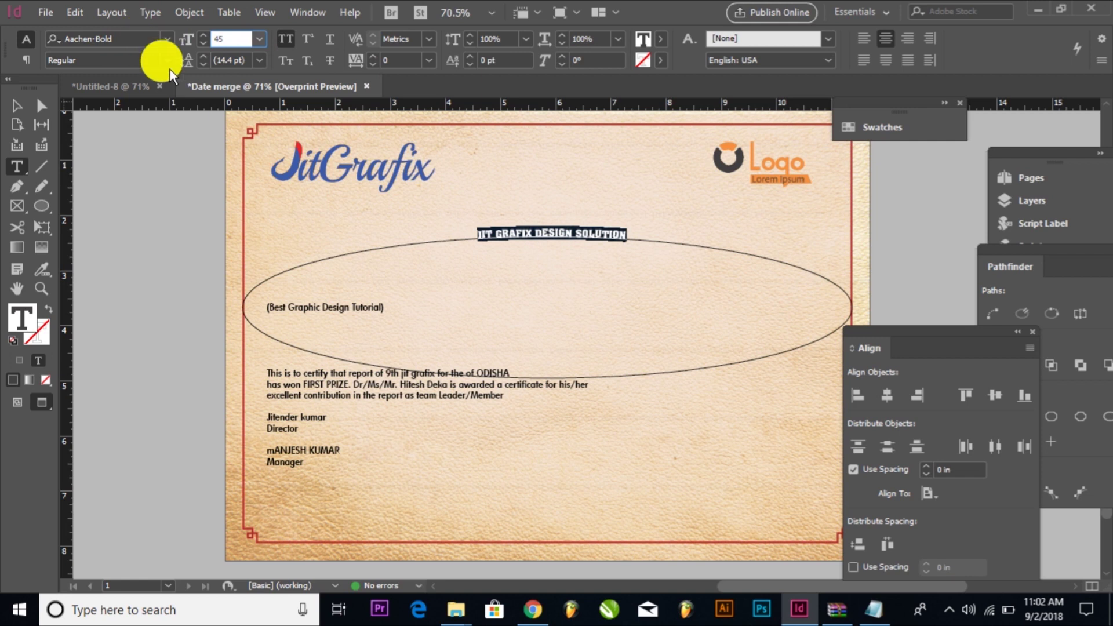
pyautogui.press('Tab')
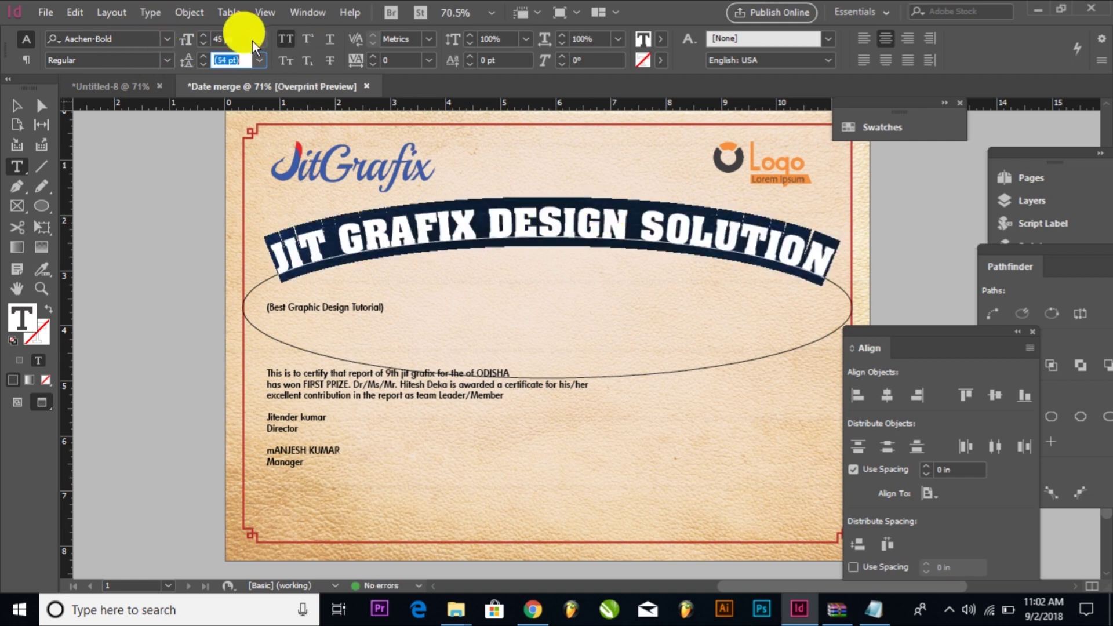
# Step: Set the curved heading's font size to 40 pt
pyautogui.click(234, 39)
pyautogui.write('40')
pyautogui.press('Return')
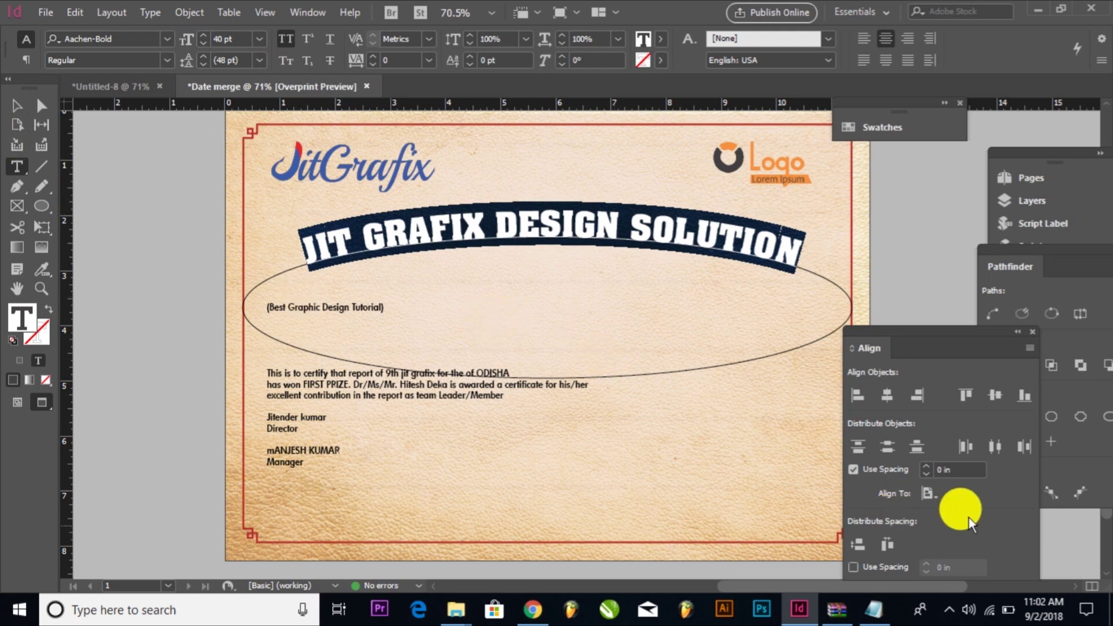
# Step: Colour the curved heading text with the red swatch C=30 M=100 Y=100 K=1
pyautogui.click(879, 127)
pyautogui.click(692, 243)
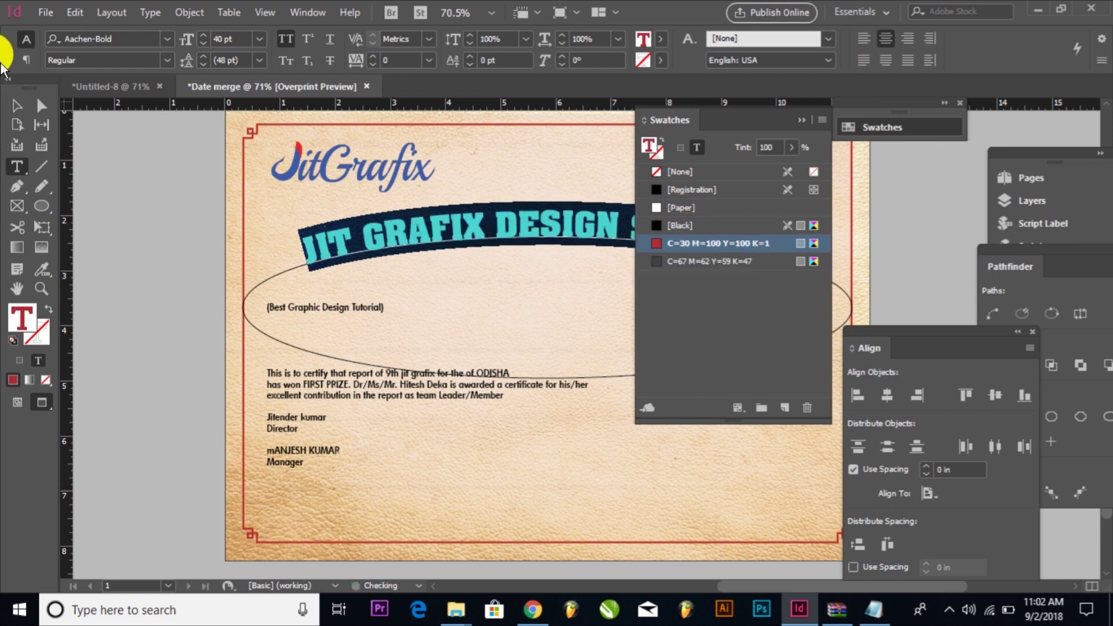
pyautogui.click(17, 105)
pyautogui.click(838, 191)
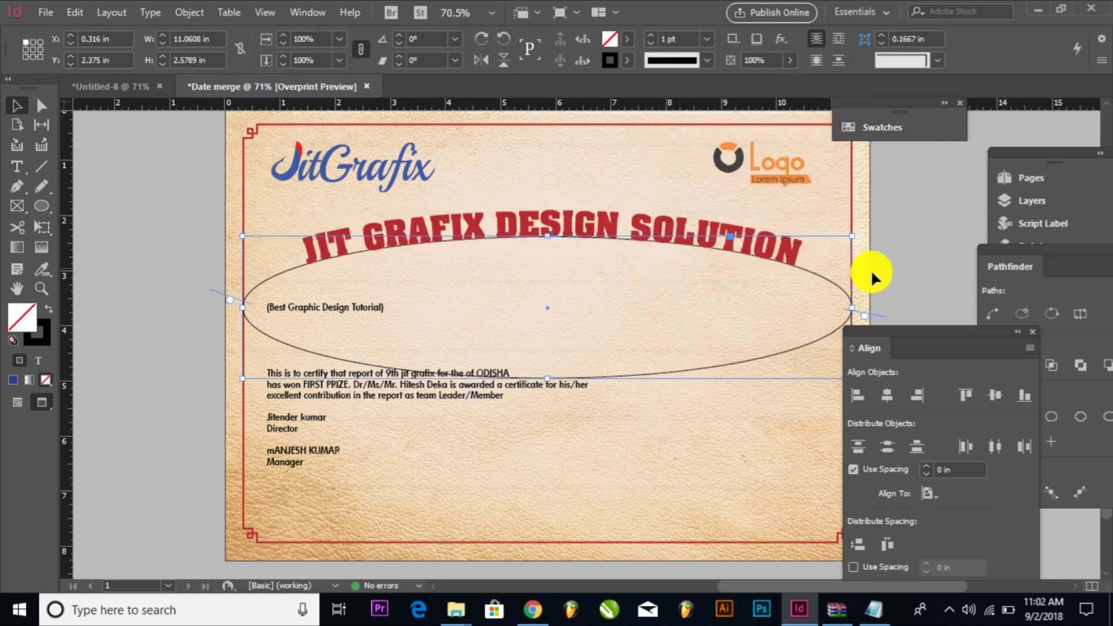
# Step: Set the stroke of the heading's ellipse to None
pyautogui.click(625, 62)
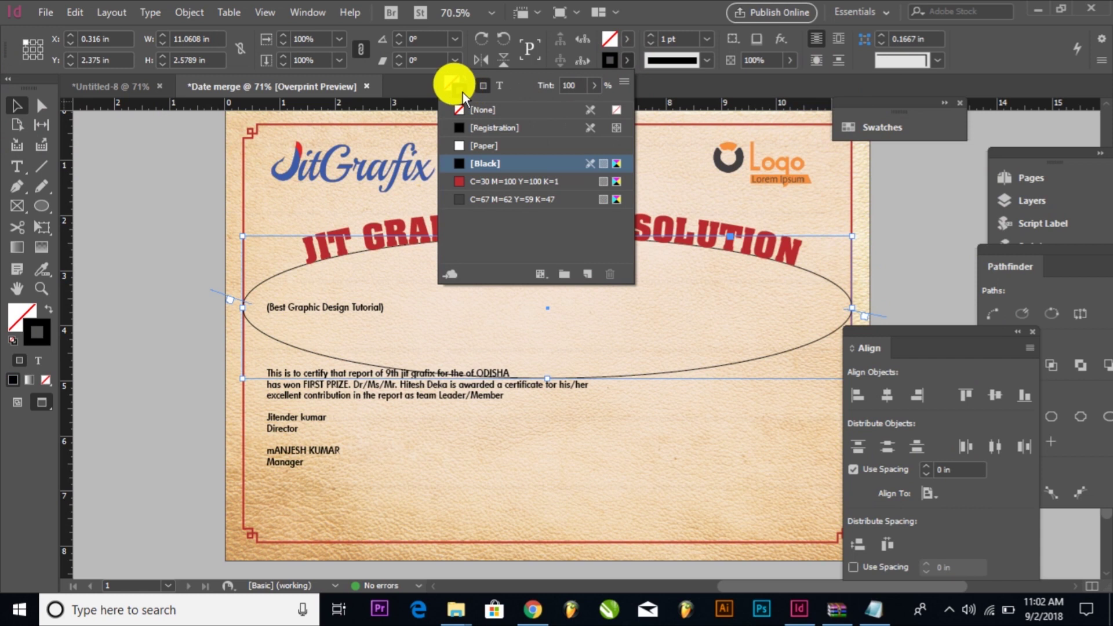
pyautogui.click(465, 109)
pyautogui.click(133, 284)
# Step: Stretch the heading's ellipse downward to about 3.57 in high and shift the path text's start bracket to recentre the heading
pyautogui.click(668, 223)
pyautogui.moveTo(545, 377); pyautogui.dragTo(534, 434)
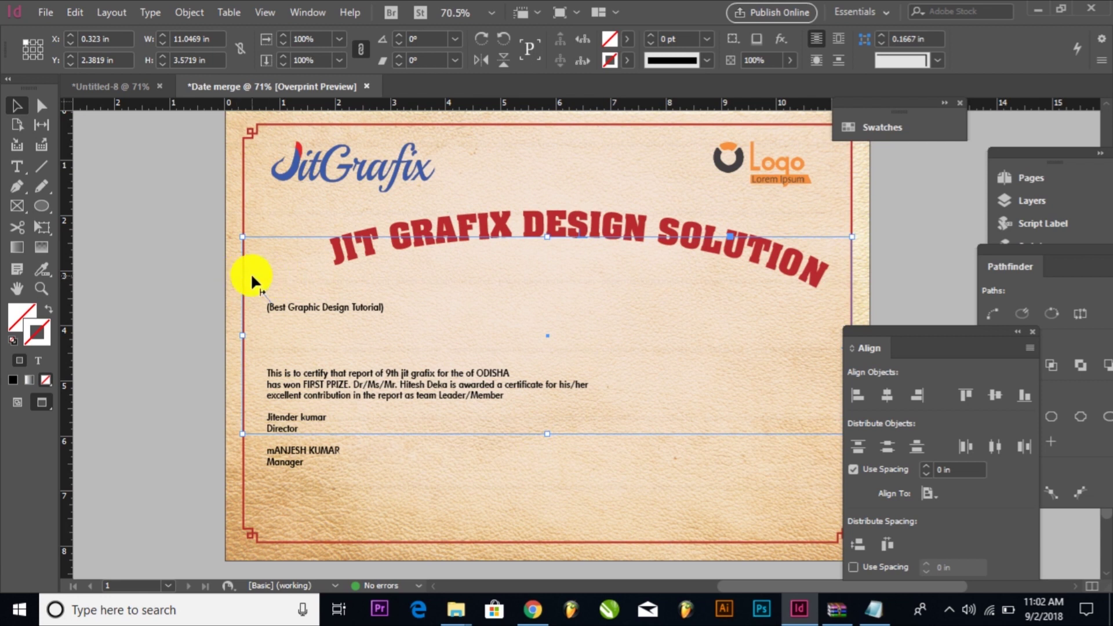
pyautogui.moveTo(252, 280)
pyautogui.mouseDown()
pyautogui.moveTo(228, 302)
pyautogui.moveTo(368, 290)
pyautogui.moveTo(245, 278)
pyautogui.mouseUp()
pyautogui.click(236, 294)
pyautogui.press('Escape')
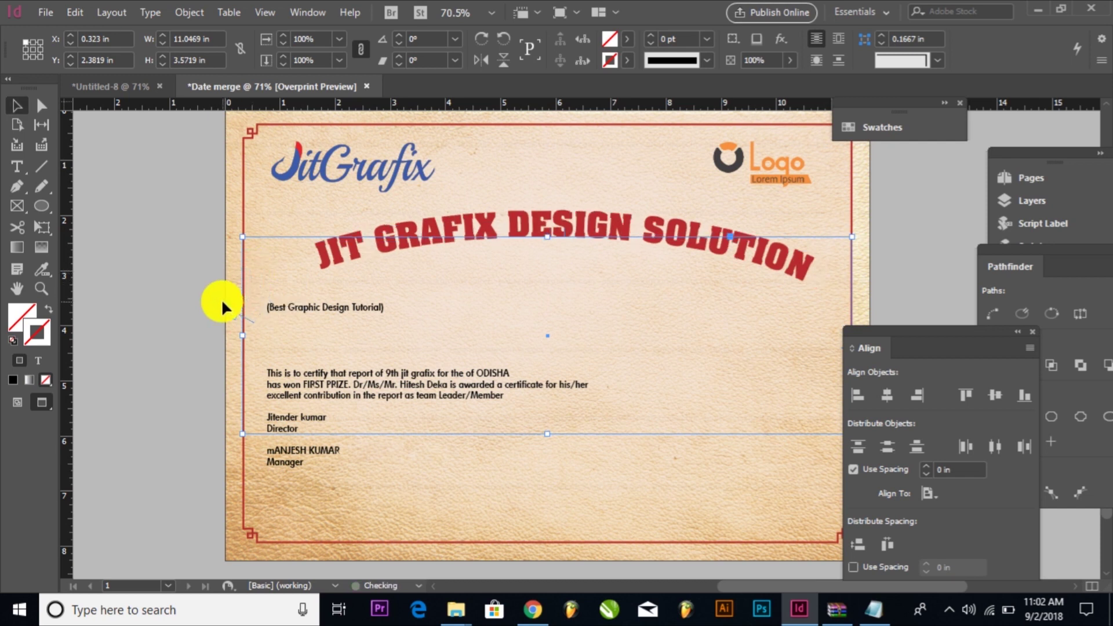
pyautogui.click(192, 283)
# Step: Move the certificate text frame to the left border at about Y 3.72 in and widen it to about 11.05 in, reaching the right border
pyautogui.scroll(-1, 653, 290)
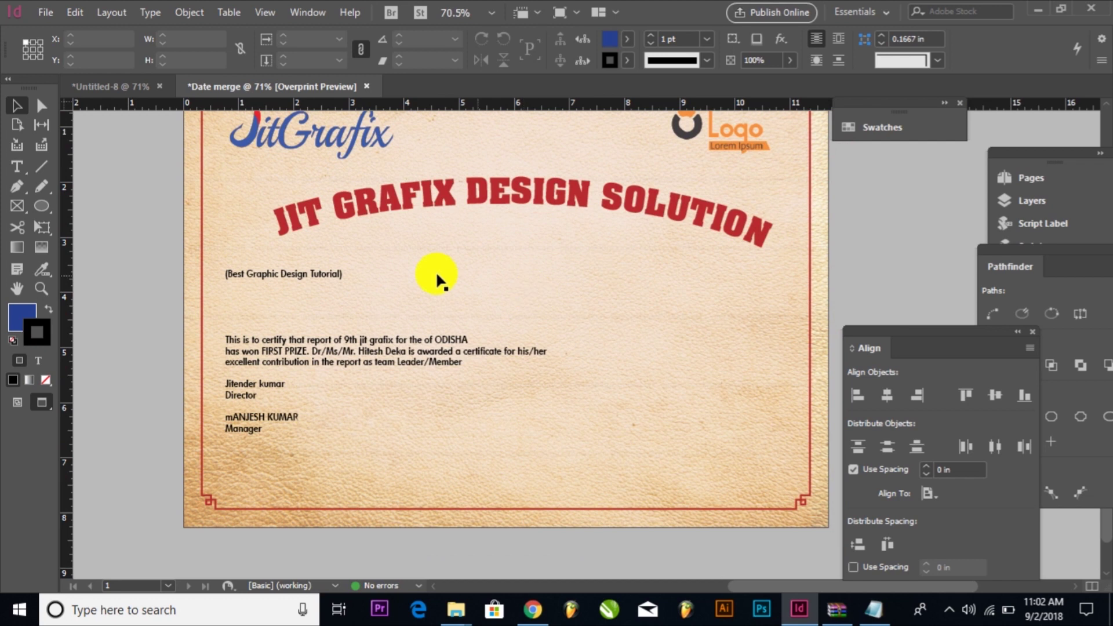
pyautogui.moveTo(317, 273); pyautogui.dragTo(294, 287)
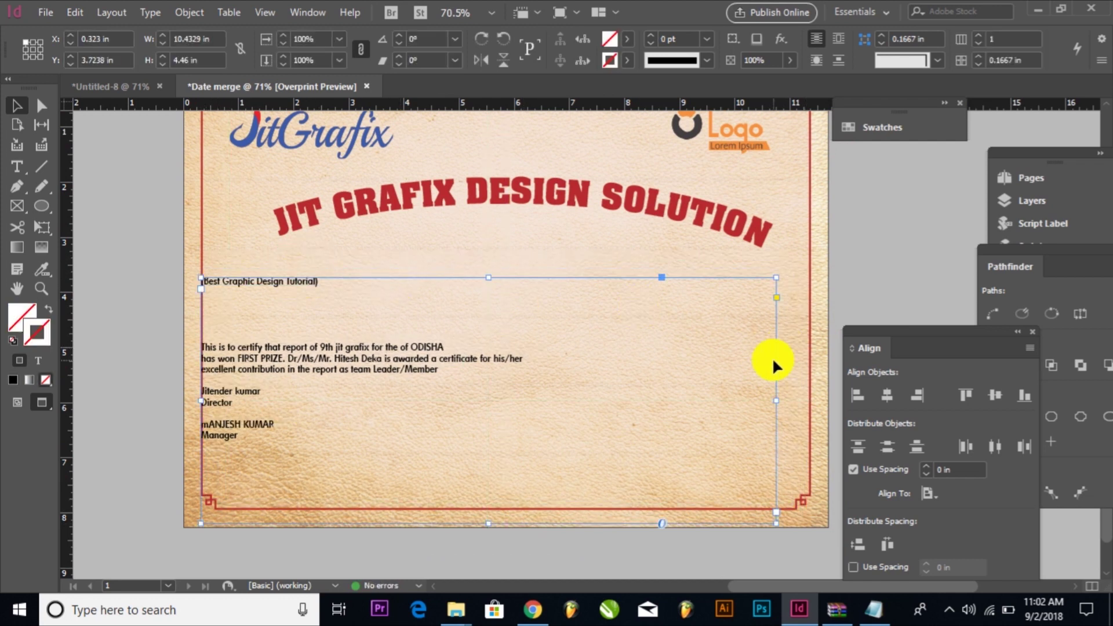
pyautogui.moveTo(780, 401); pyautogui.dragTo(811, 401)
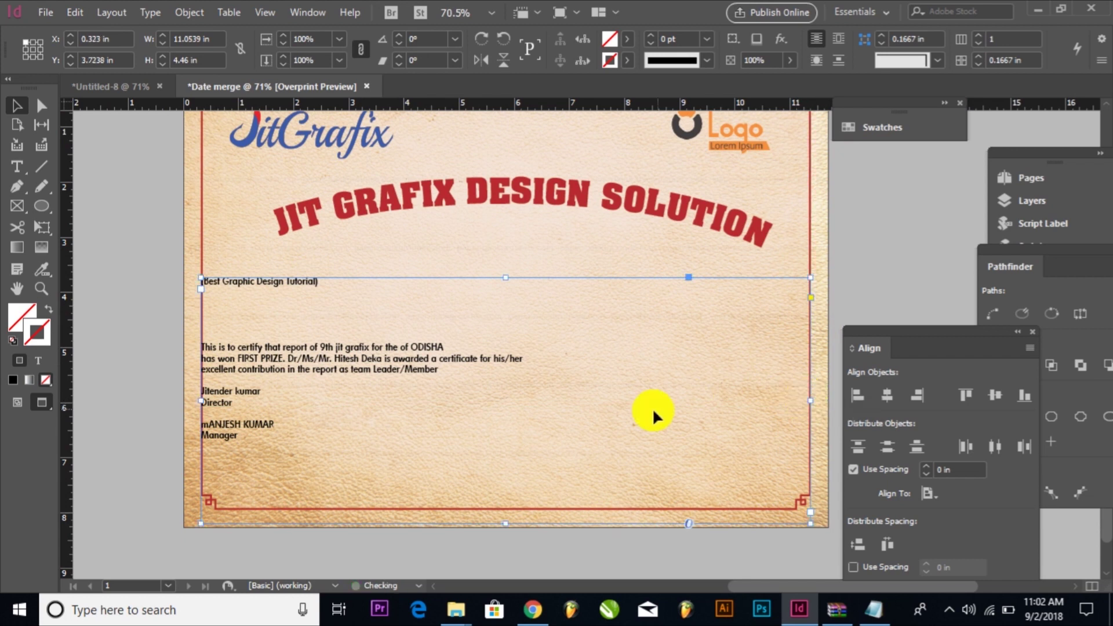
# Step: Cut the "(Best Graphic Design Tutorial)" line from the certificate text and move the remaining text frame down to about Y 4.88 in
pyautogui.doubleClick(287, 285)
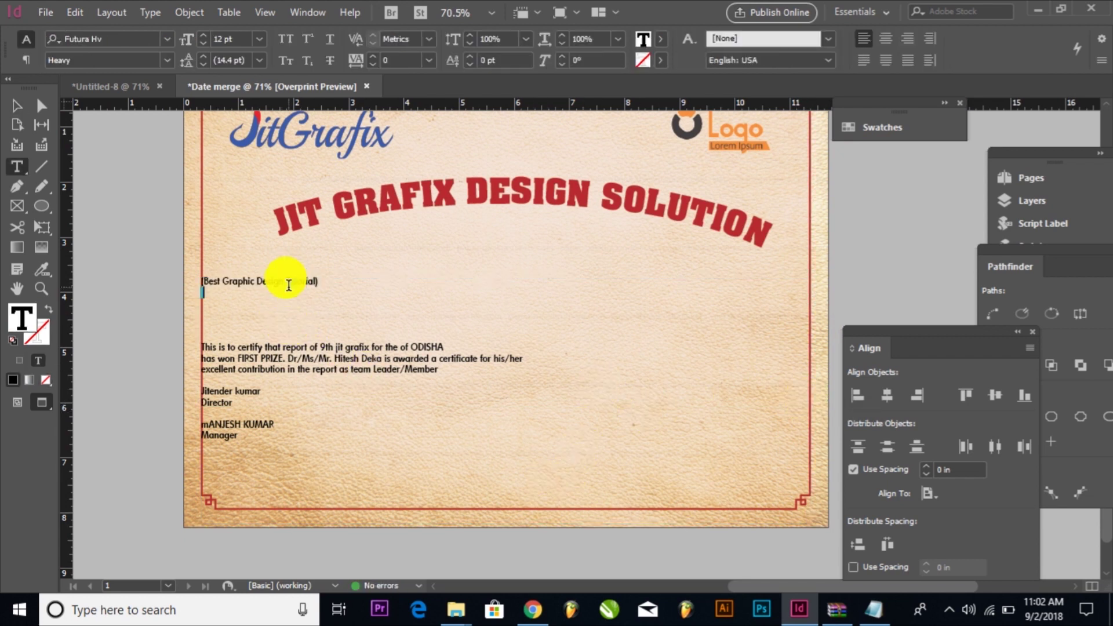
pyautogui.tripleClick(303, 283)
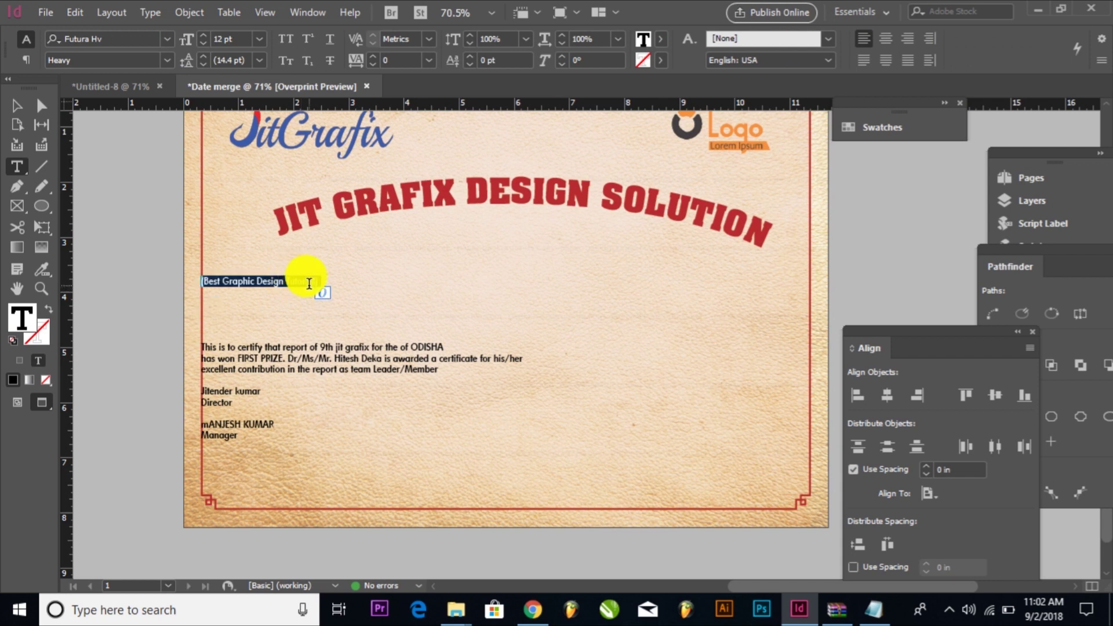
pyautogui.press('BackSpace')
pyautogui.click(16, 105)
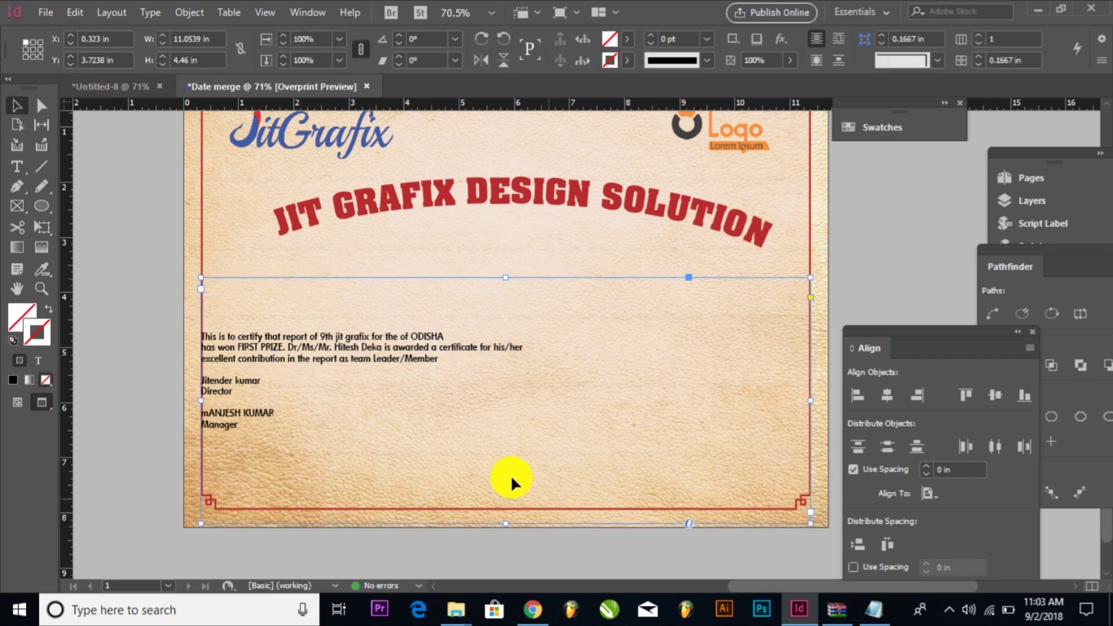
pyautogui.moveTo(391, 398); pyautogui.dragTo(391, 397)
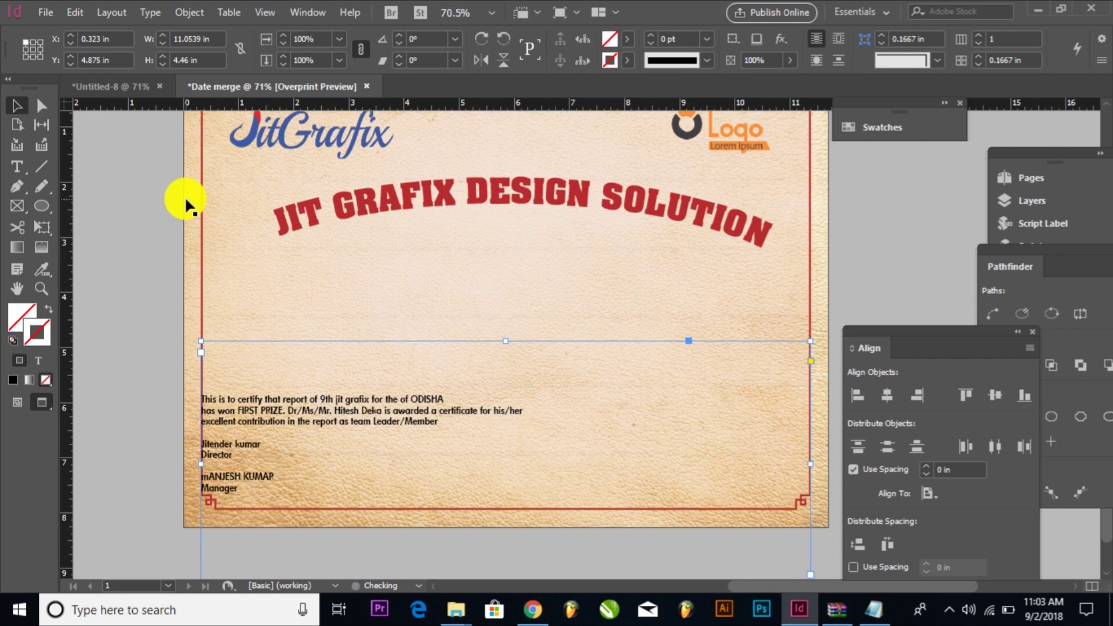
# Step: Draw a text frame about 9.06 by 0.84 in below the curved heading and paste "(Best Graphic Design Tutorial)" into it
pyautogui.click(18, 167)
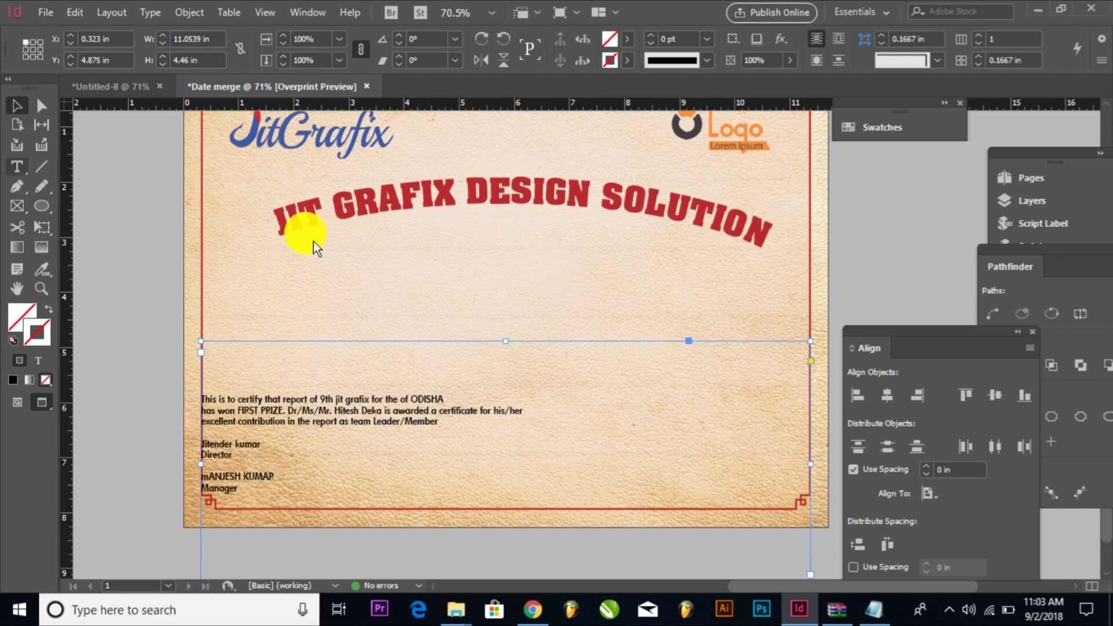
pyautogui.moveTo(311, 240); pyautogui.dragTo(800, 283)
pyautogui.hotkey('ctrl', 'v')
pyautogui.hotkey('ctrl', 'a')
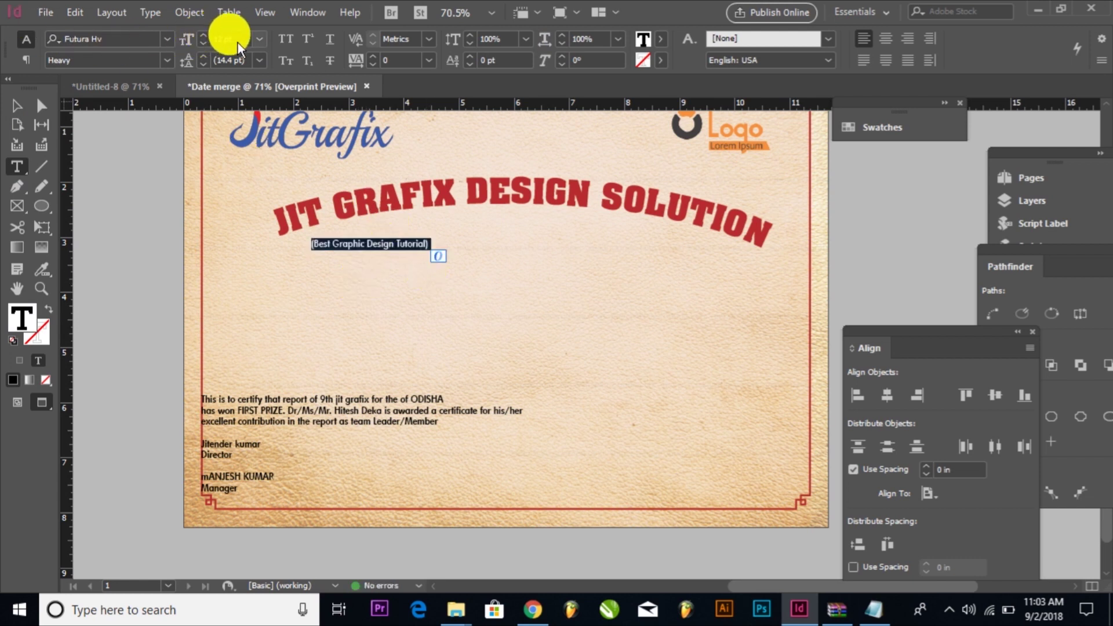
# Step: Set the "(Best Graphic Design Tutorial)" line to 20 pt and centre-align it in its frame
pyautogui.write('20')
pyautogui.press('Return')
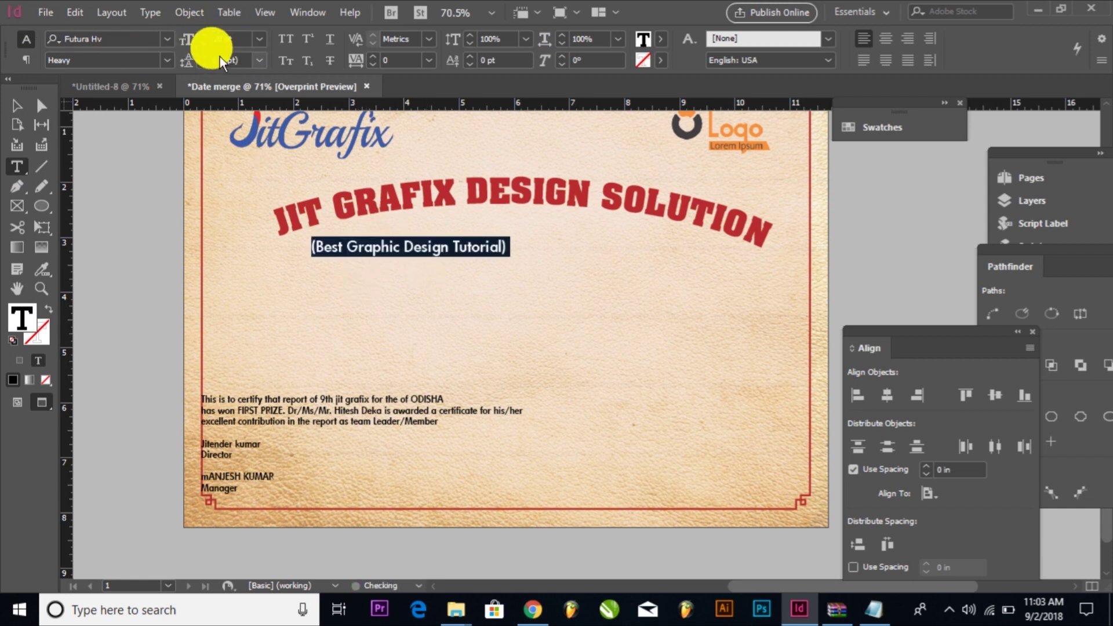
pyautogui.hotkey('ctrl', 'shift', 'c')
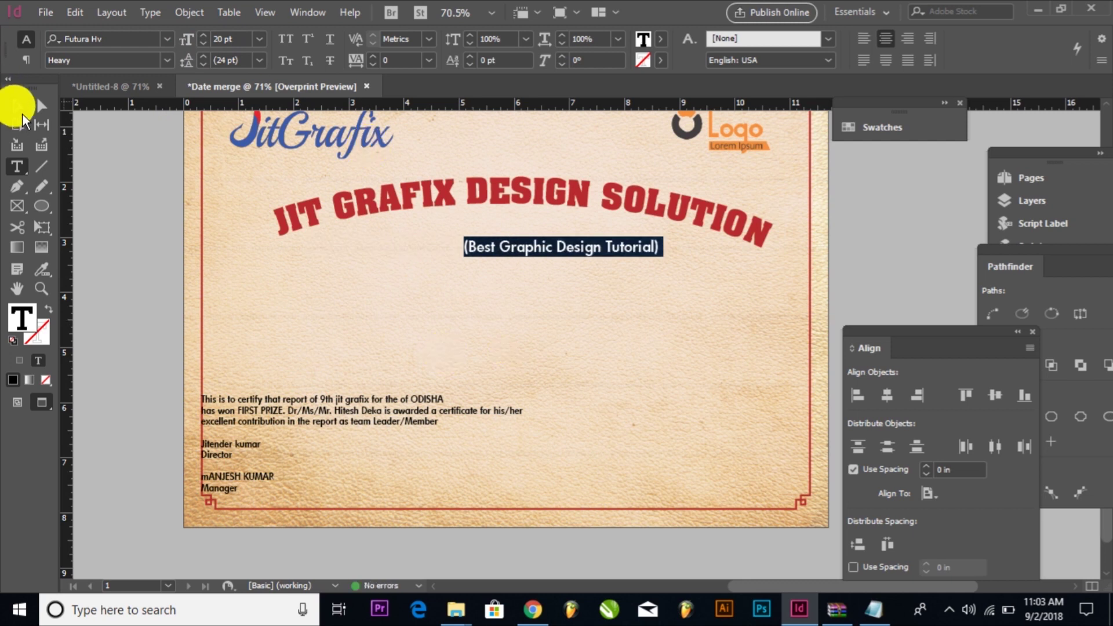
pyautogui.click(16, 105)
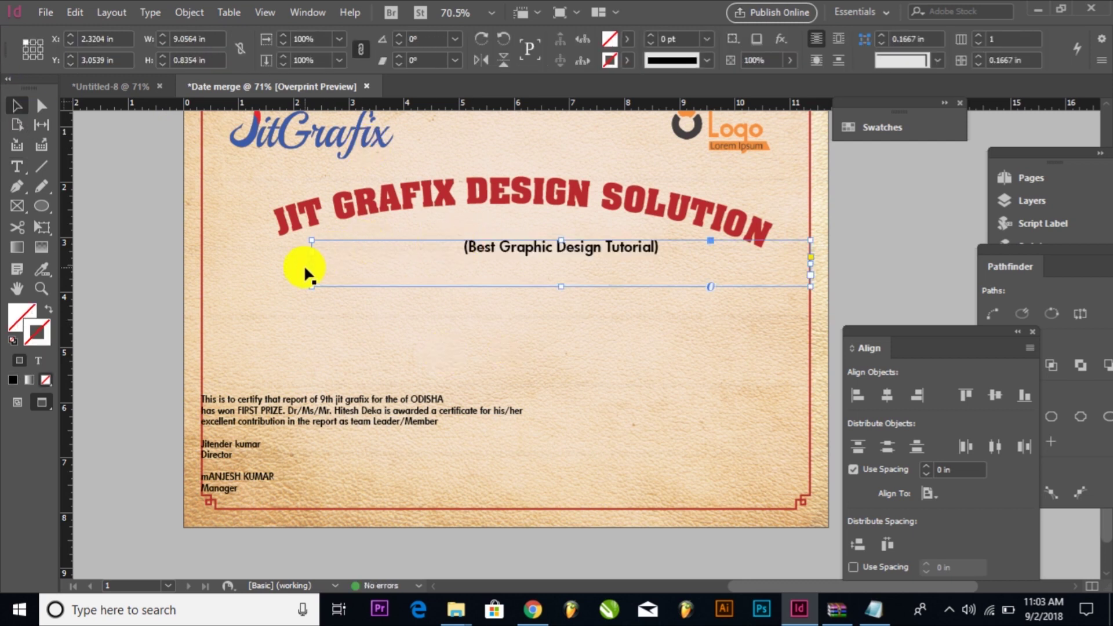
# Step: Extend the subtitle's text frame to the left border, about 11.05 in wide, and set its text in all caps
pyautogui.moveTo(312, 264); pyautogui.dragTo(197, 262)
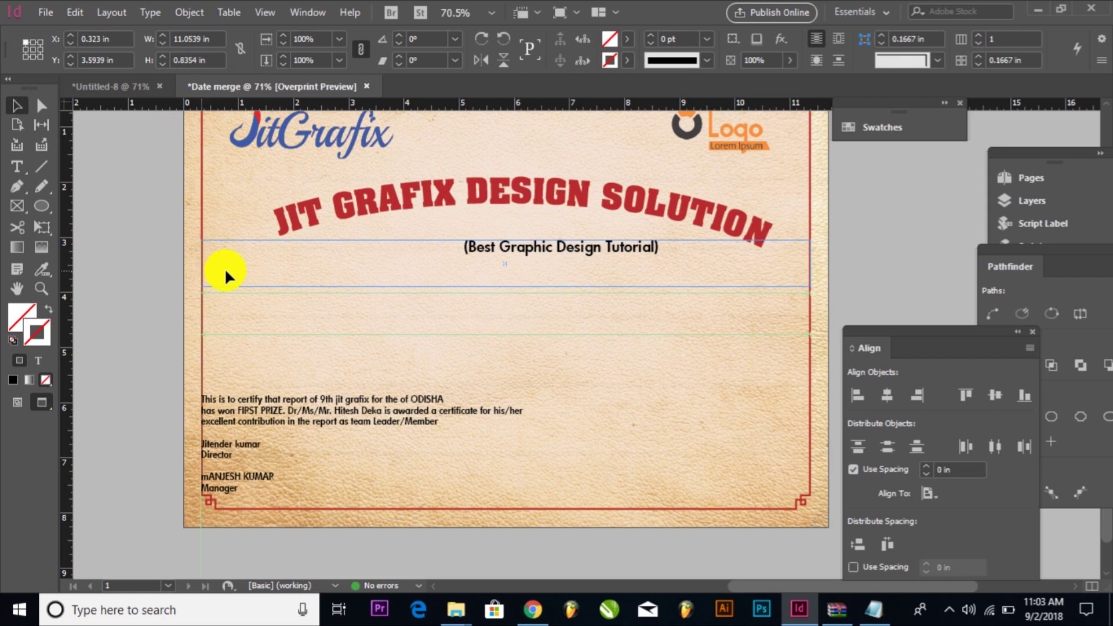
pyautogui.doubleClick(435, 255)
pyautogui.click(435, 255)
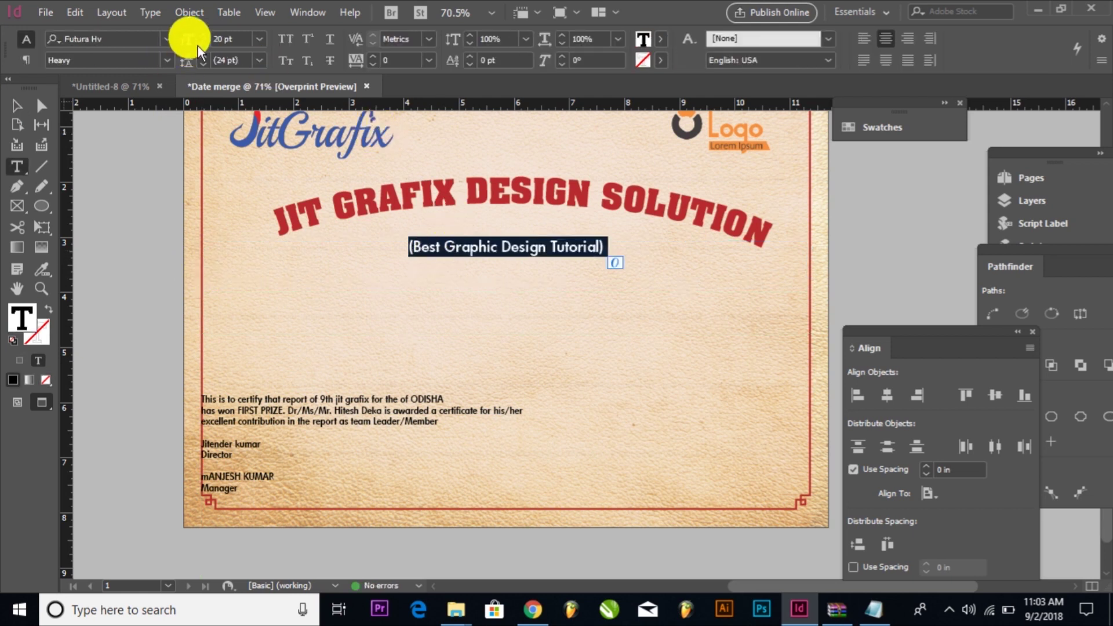
pyautogui.click(286, 39)
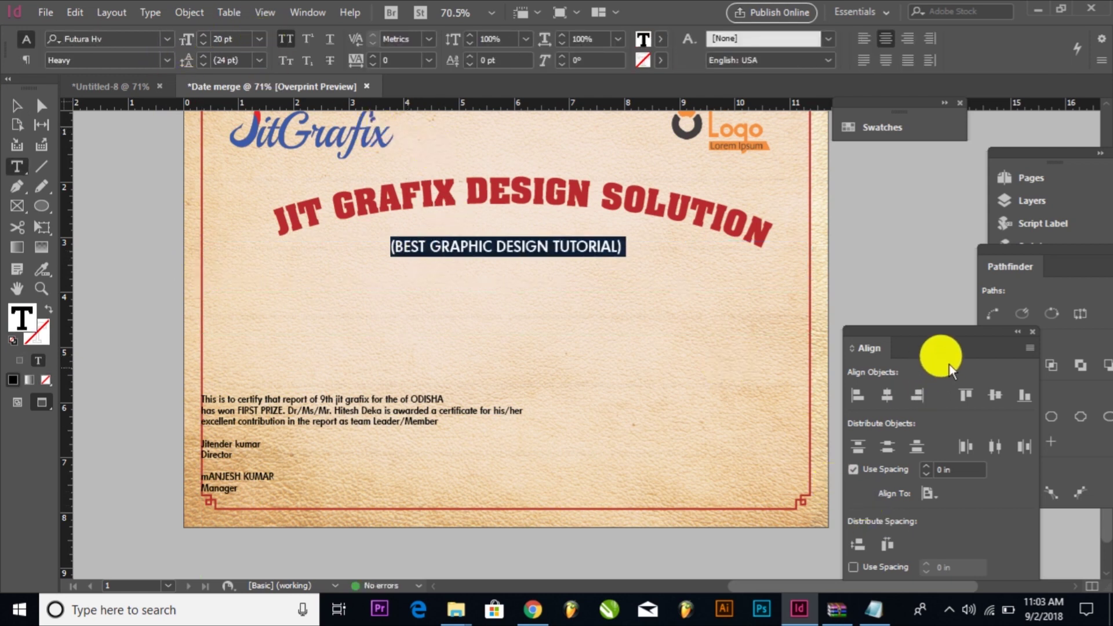
# Step: Recolour the subtitle text with the red swatch C=30 M=100 Y=100 K=1 and deselect it
pyautogui.click(877, 130)
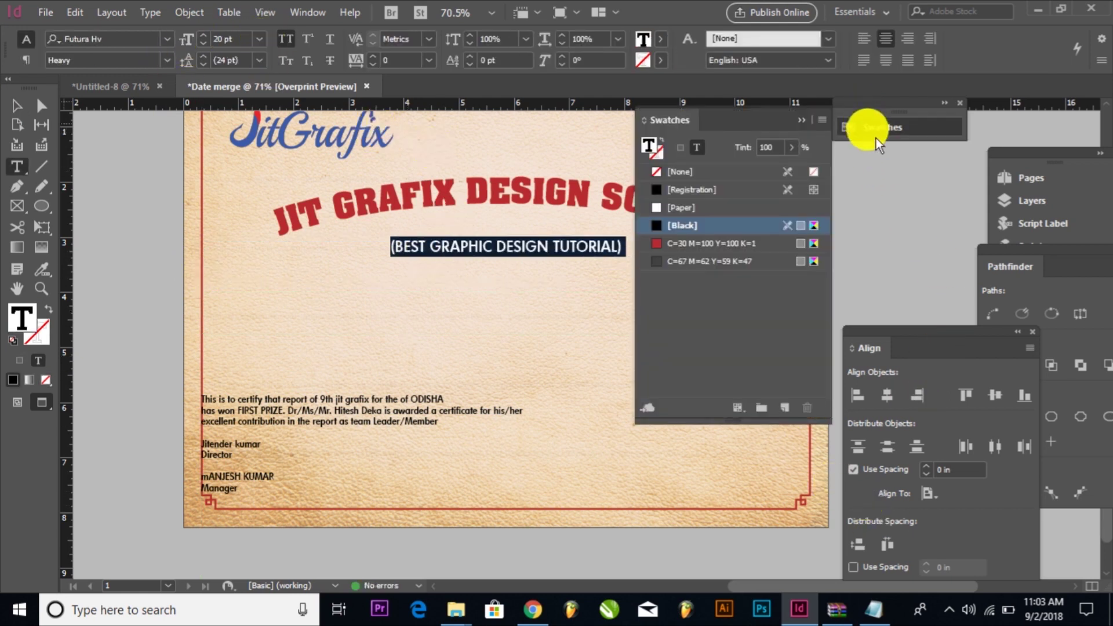
pyautogui.click(726, 245)
pyautogui.click(16, 106)
pyautogui.click(434, 360)
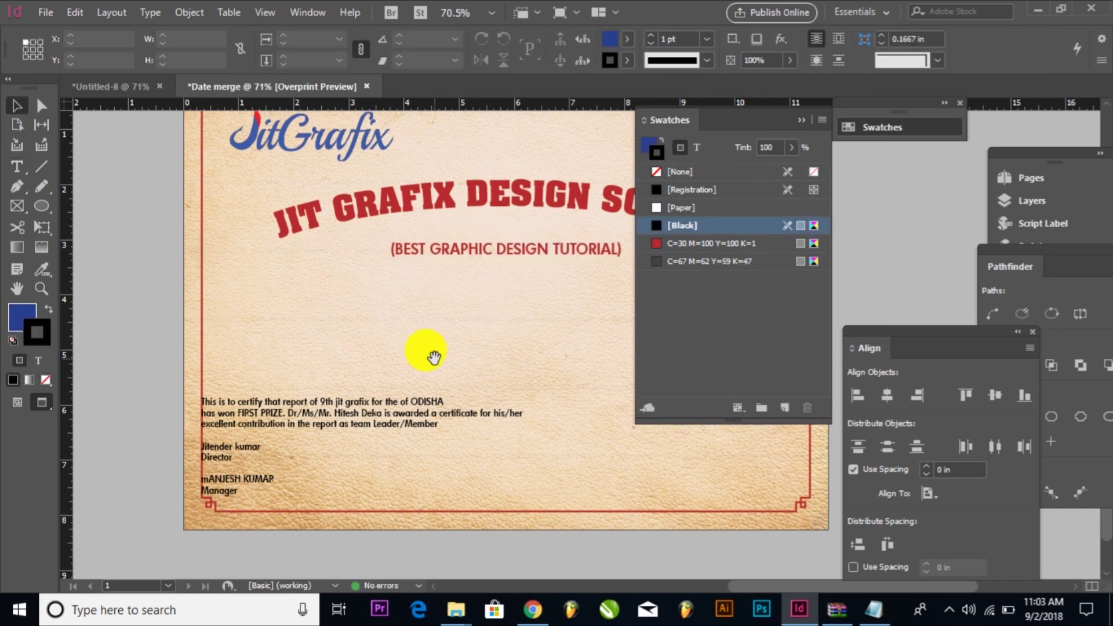
# Step: Set the red subtitle's font size to 25 pt after trying 30 pt
pyautogui.tripleClick(458, 254)
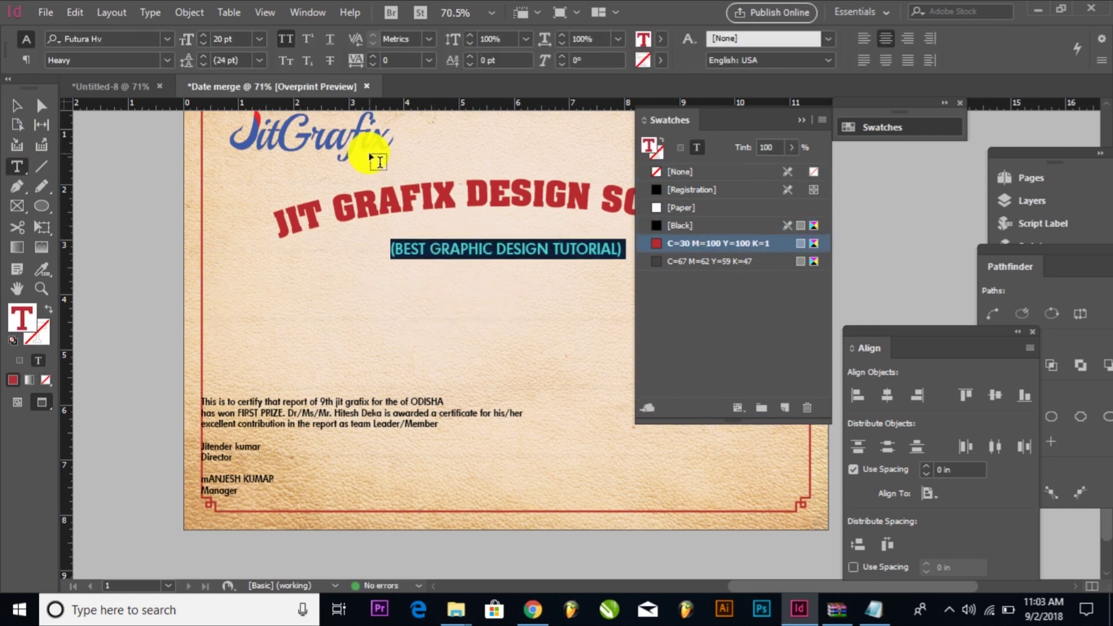
pyautogui.click(238, 40)
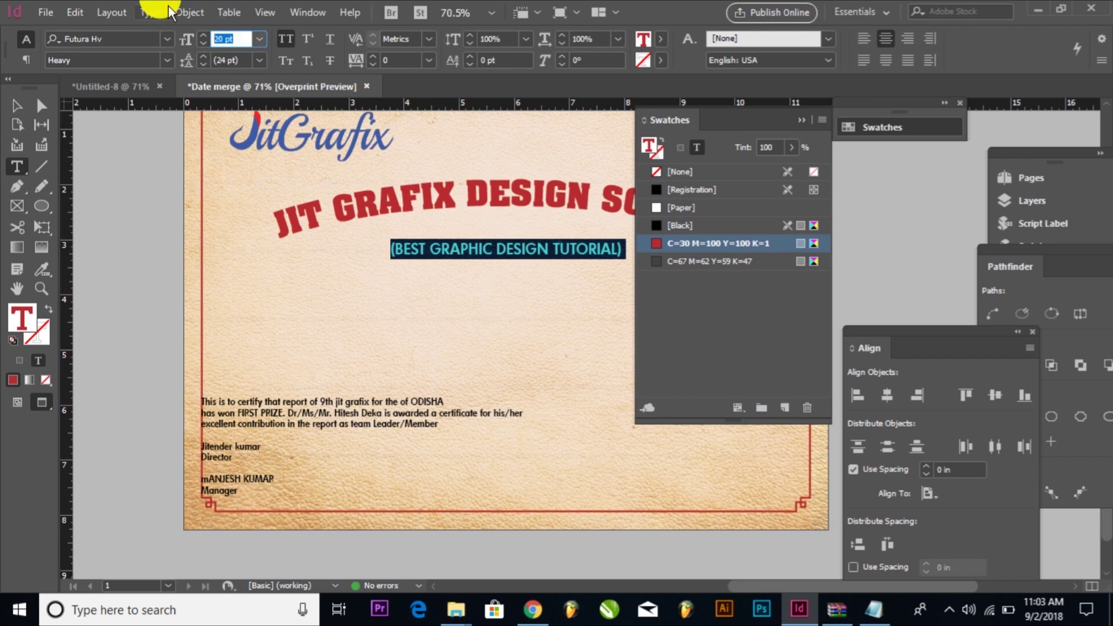
pyautogui.write('30')
pyautogui.press('Return')
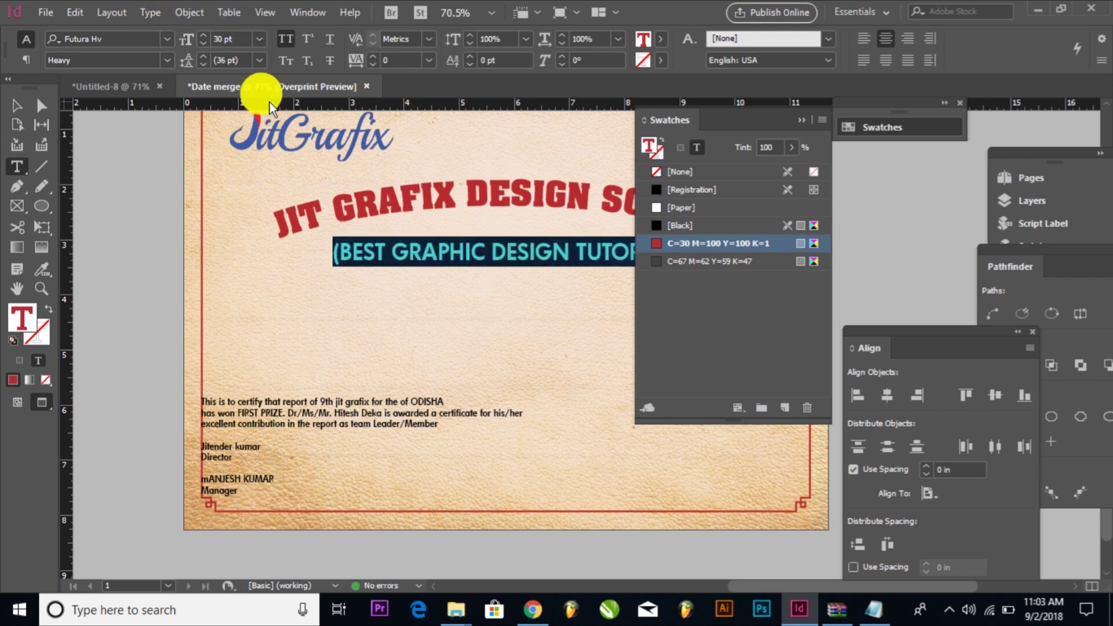
pyautogui.write('25')
pyautogui.press('Return')
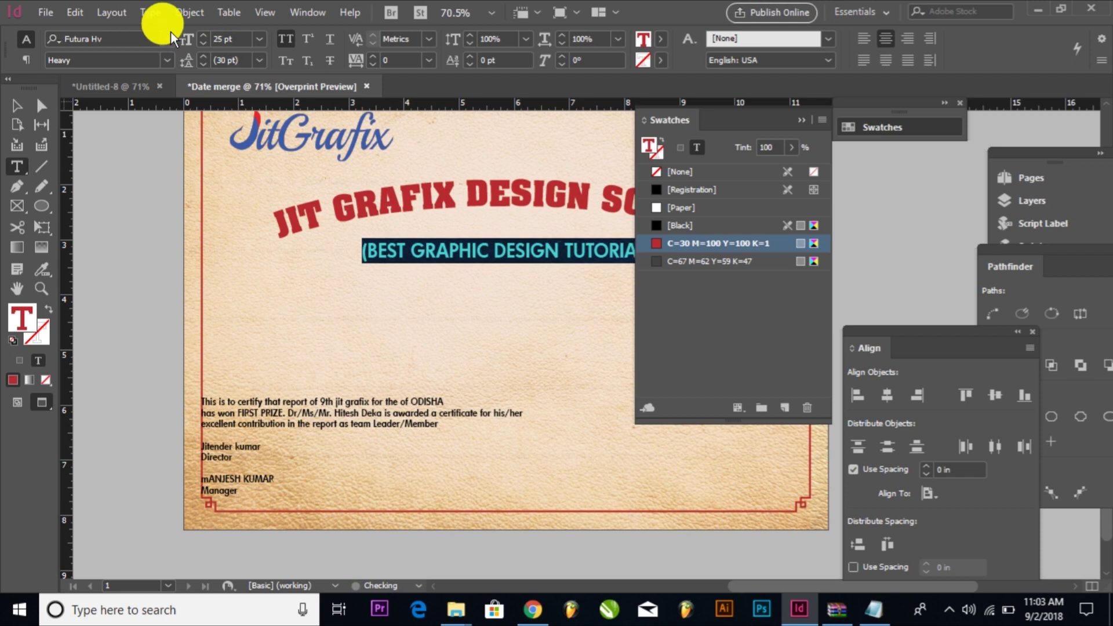
pyautogui.click(22, 105)
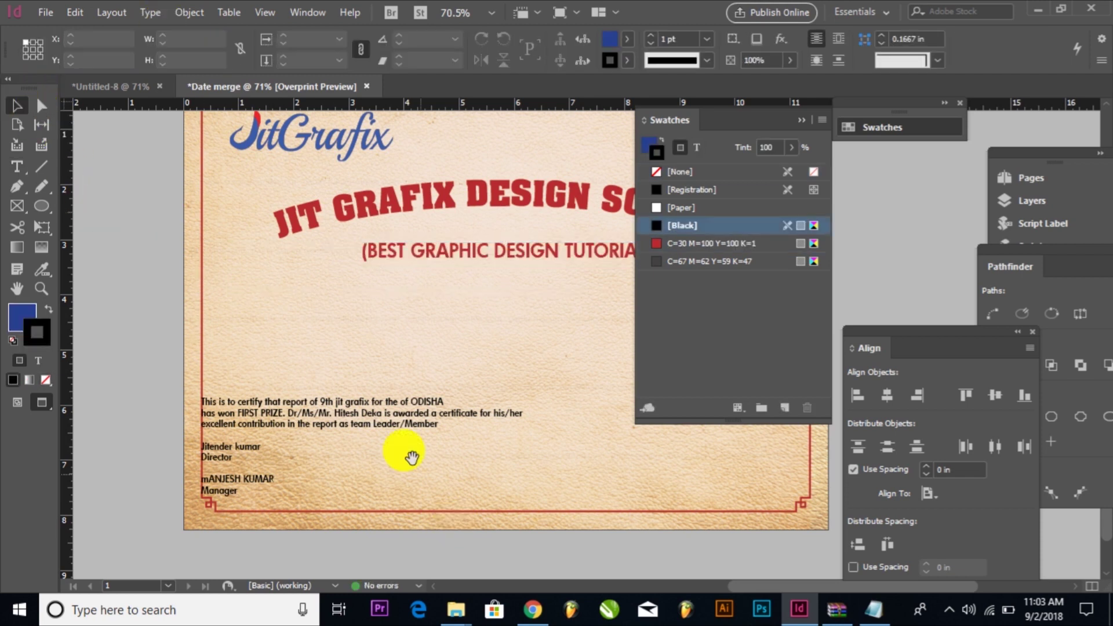
# Step: Move the certificate text frame to about X 0.57 in, Y 4.01 in, and cut the director and manager lines from it
pyautogui.hscroll(2, 428, 479)
pyautogui.click(341, 413)
pyautogui.hotkey('ctrl', 'z')
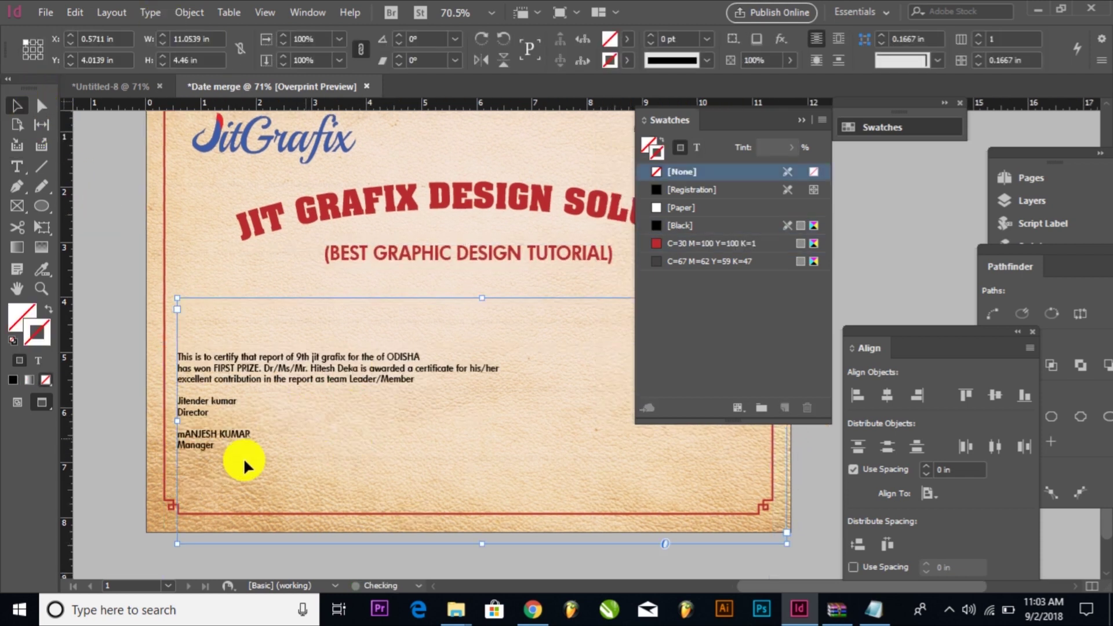
pyautogui.doubleClick(208, 427)
pyautogui.moveTo(242, 442); pyautogui.dragTo(183, 404)
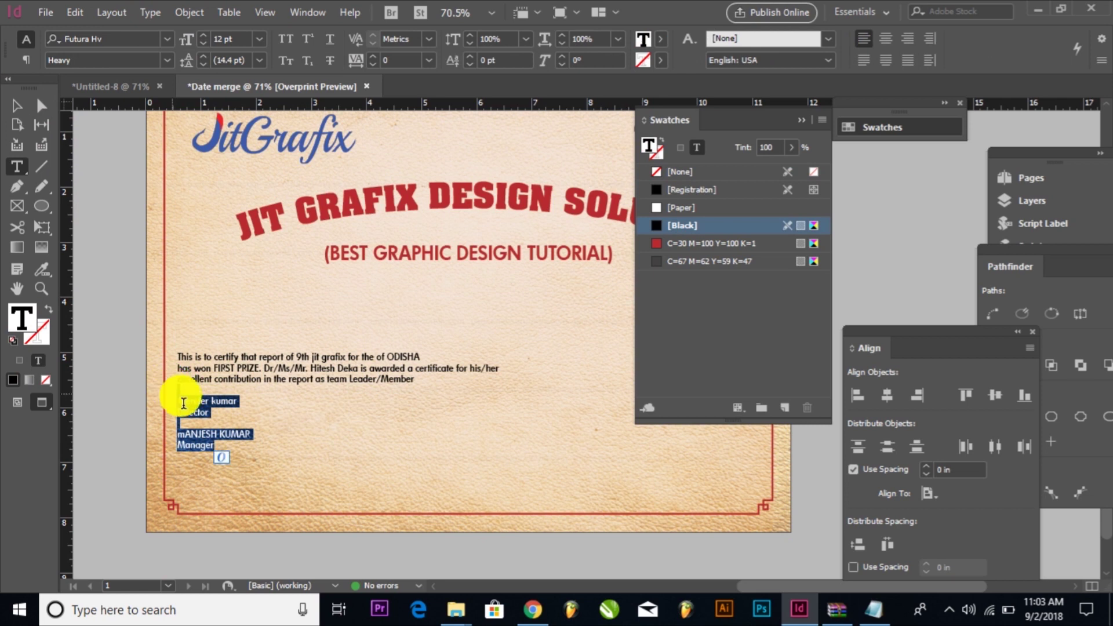
pyautogui.press('BackSpace')
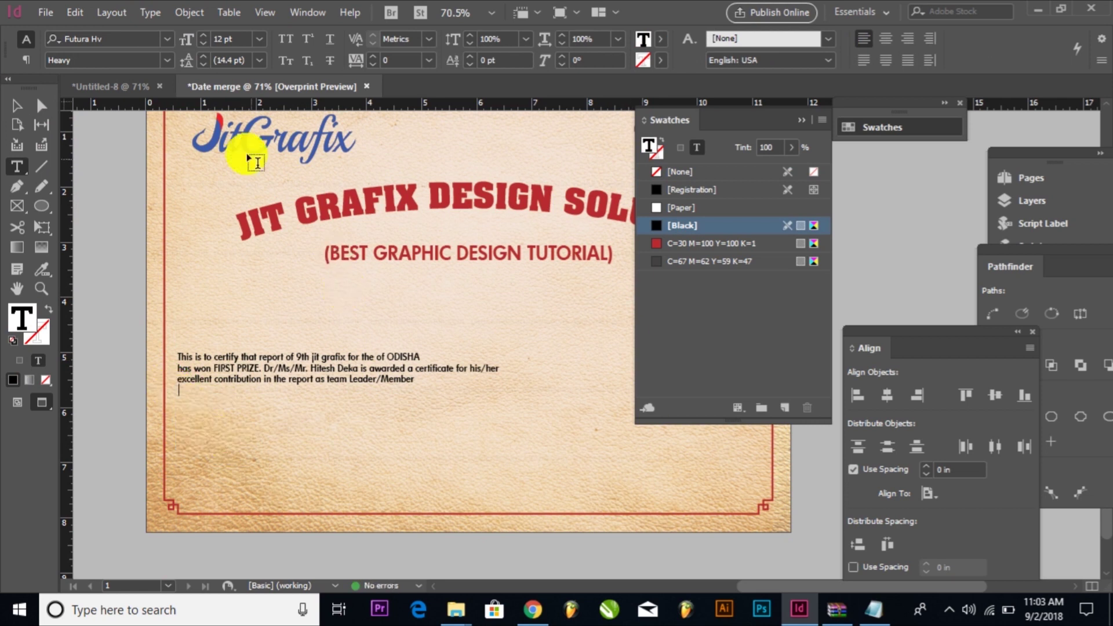
# Step: Shorten the certificate text frame and paste the director and manager lines as a separate frame at about X 1.28 in, Y 6.08 in
pyautogui.click(17, 106)
pyautogui.moveTo(472, 534); pyautogui.dragTo(441, 407)
pyautogui.hotkey('ctrl', 'v')
pyautogui.moveTo(534, 315); pyautogui.dragTo(222, 458)
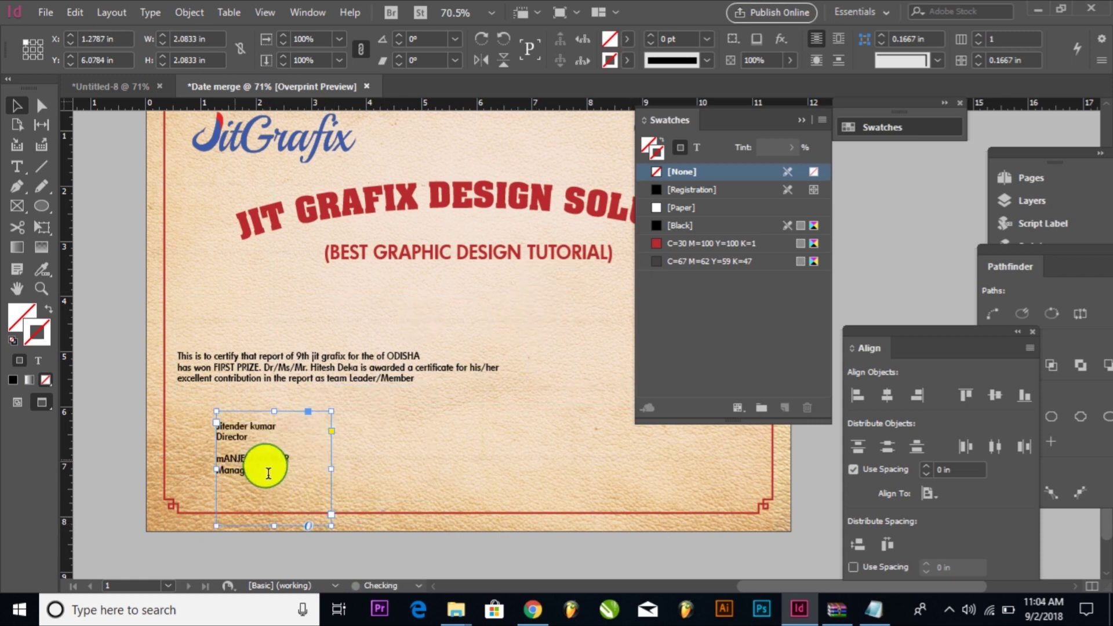
# Step: Cut the manager's name and title from the pasted frame and remove the blank lines left below "Director"
pyautogui.doubleClick(236, 459)
pyautogui.tripleClick(255, 458)
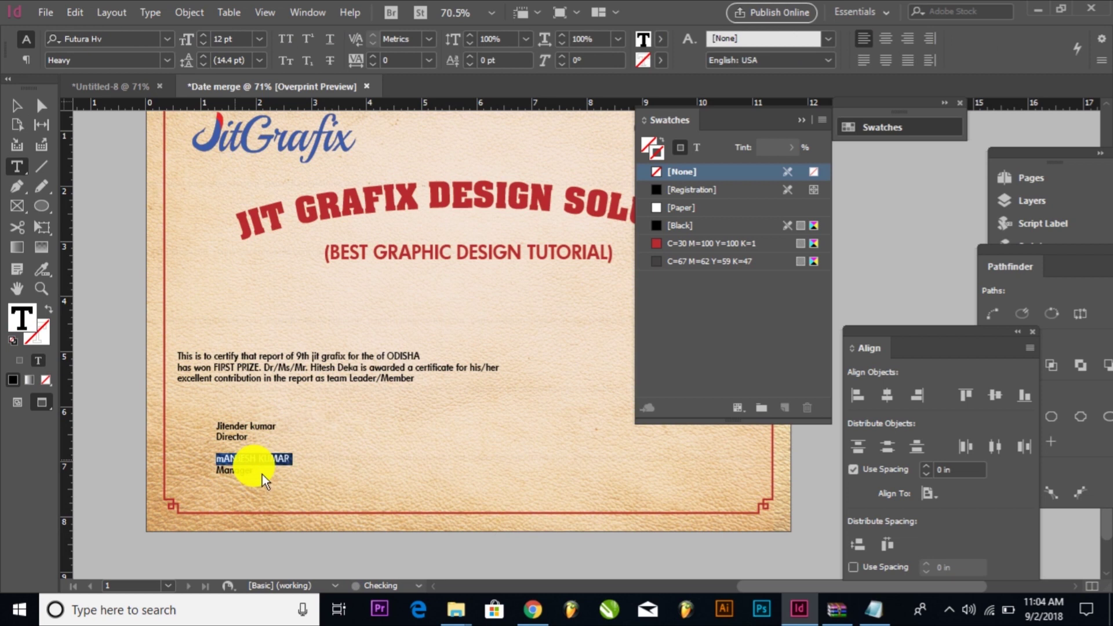
pyautogui.moveTo(217, 458); pyautogui.dragTo(244, 470)
pyautogui.moveTo(343, 476); pyautogui.dragTo(343, 475)
pyautogui.click(85, 12)
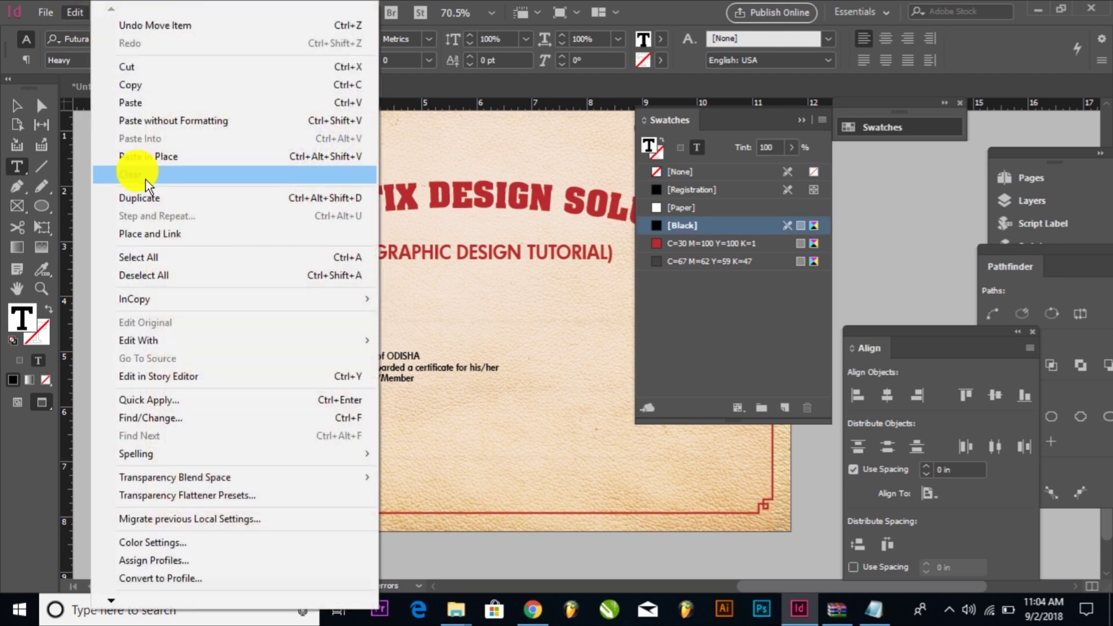
pyautogui.click(133, 72)
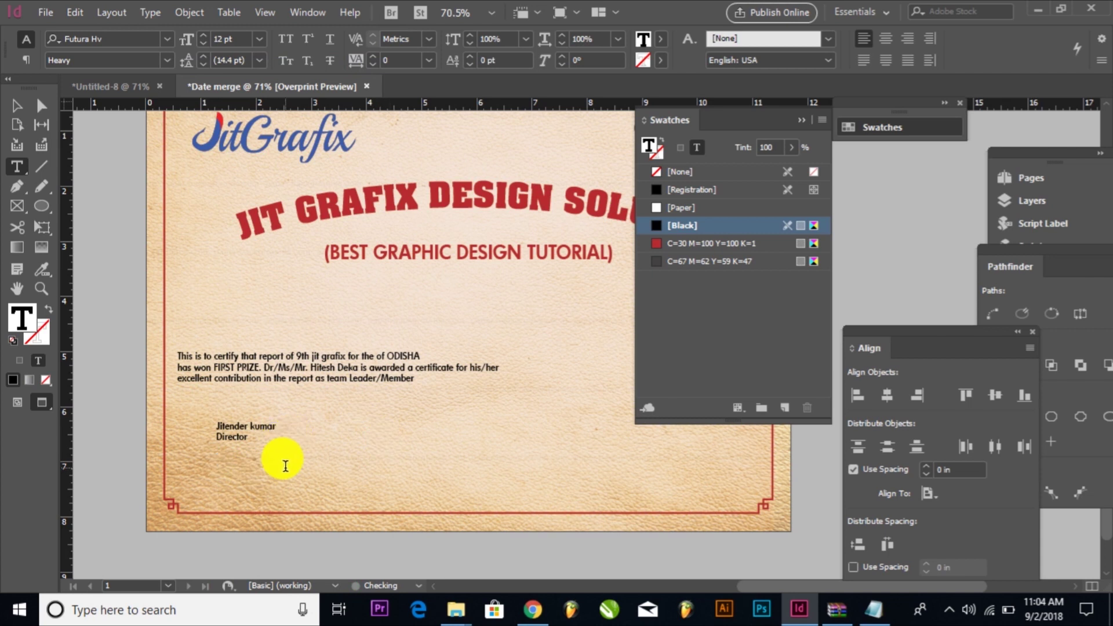
pyautogui.press('BackSpace')
pyautogui.press('BackSpace')
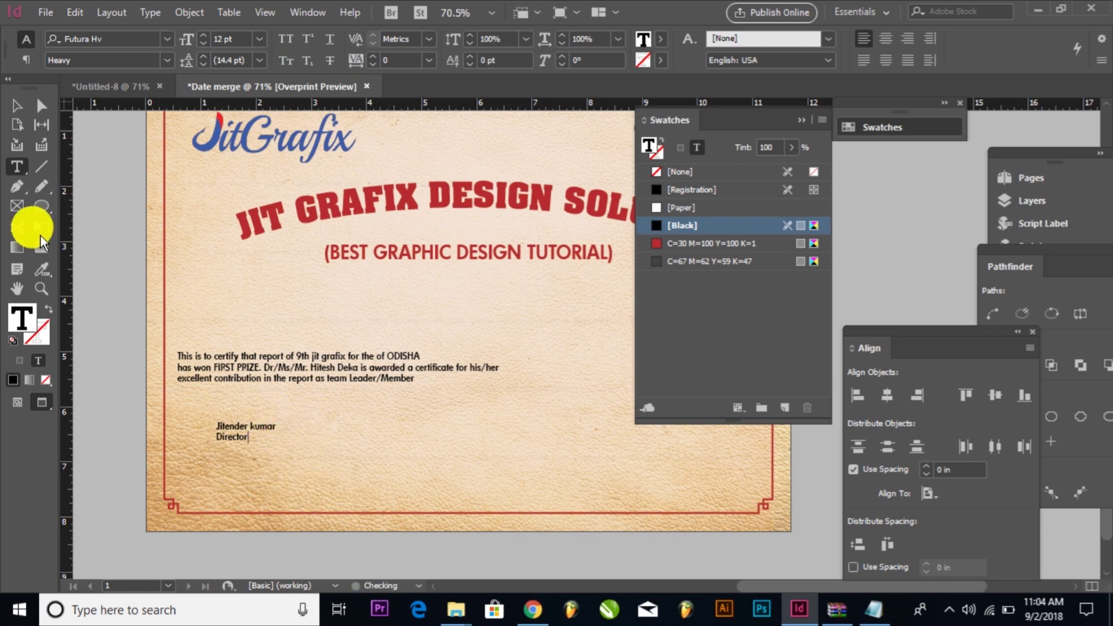
# Step: Shrink the director frame to about 0.53 in high and paste the manager lines as a new frame at about X 8.96 in, Y 7.01 in
pyautogui.click(14, 109)
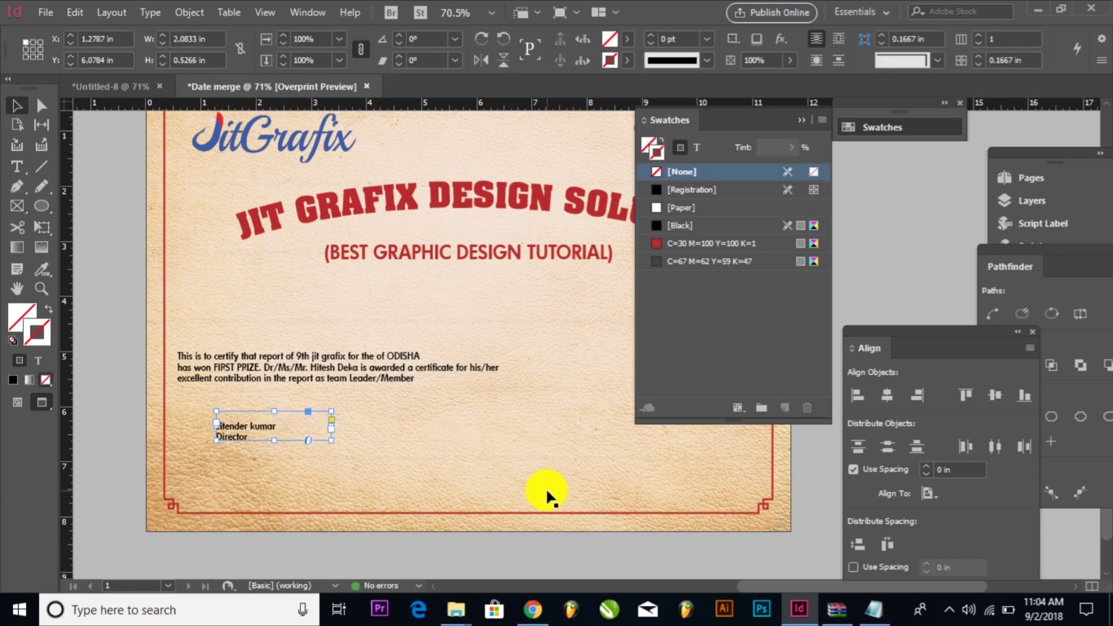
pyautogui.hotkey('ctrl', 'v')
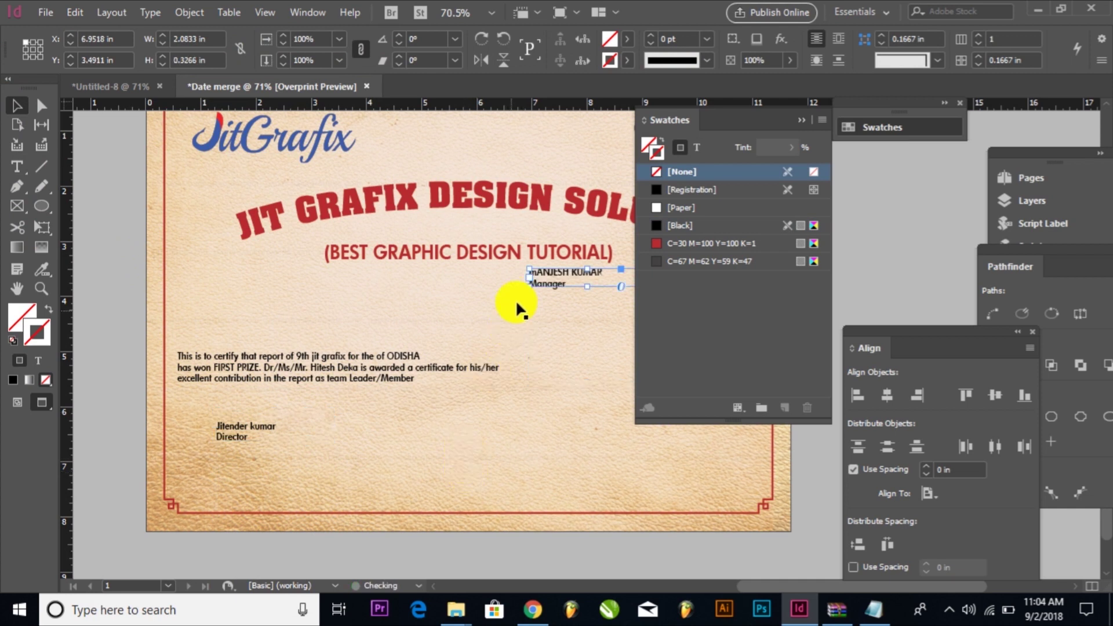
pyautogui.moveTo(547, 273); pyautogui.dragTo(660, 475)
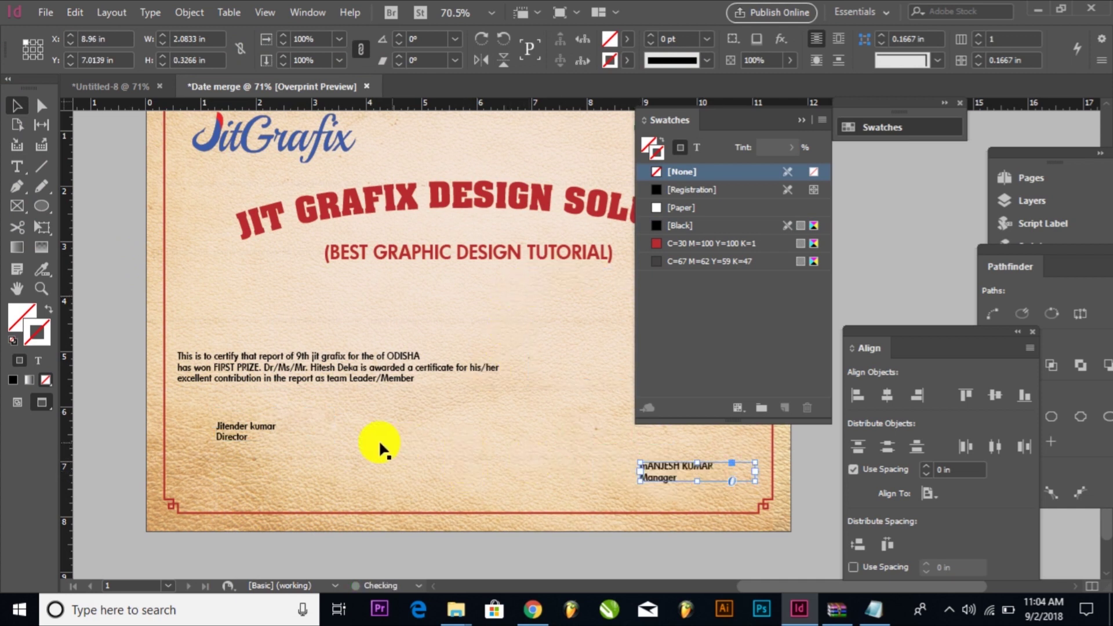
# Step: Move the director frame to about X 0.7 in, Y 7.01 in, with its top edge level with the manager frame
pyautogui.moveTo(241, 440); pyautogui.dragTo(207, 492)
pyautogui.keyDown('shift'); pyautogui.click(688, 471); pyautogui.keyUp('shift')
pyautogui.click(667, 468)
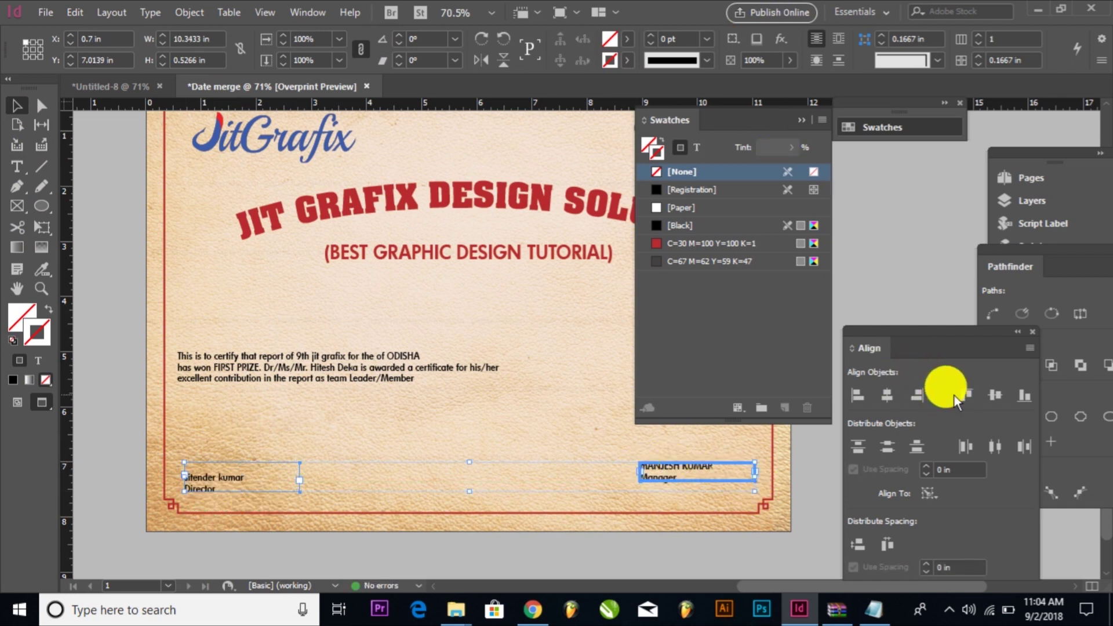
pyautogui.moveTo(777, 494); pyautogui.dragTo(726, 498)
pyautogui.click(763, 498)
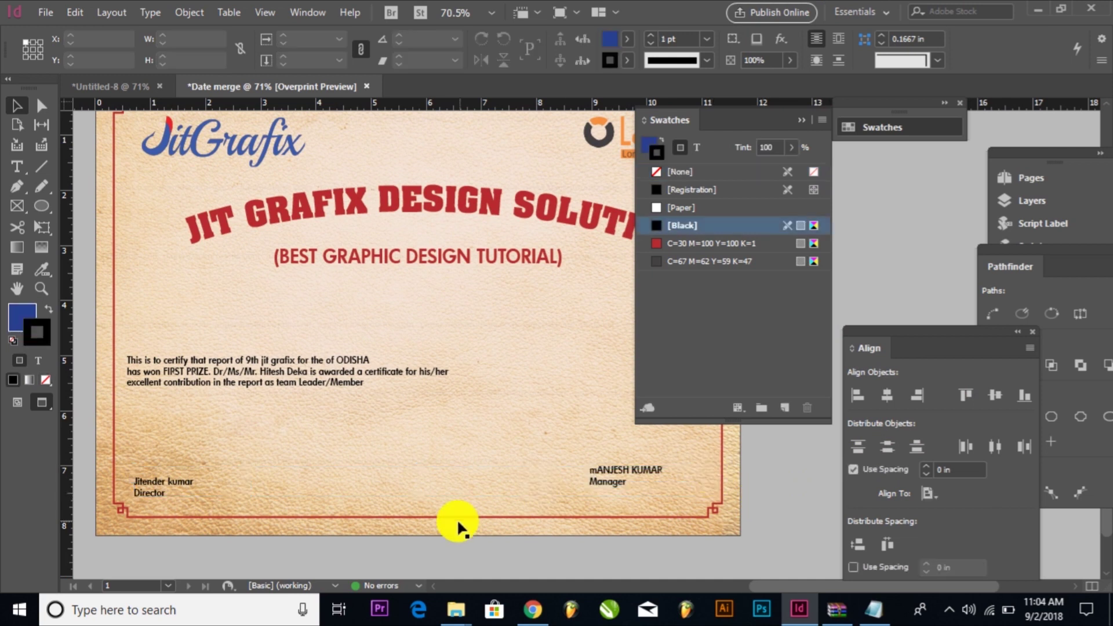
pyautogui.click(194, 484)
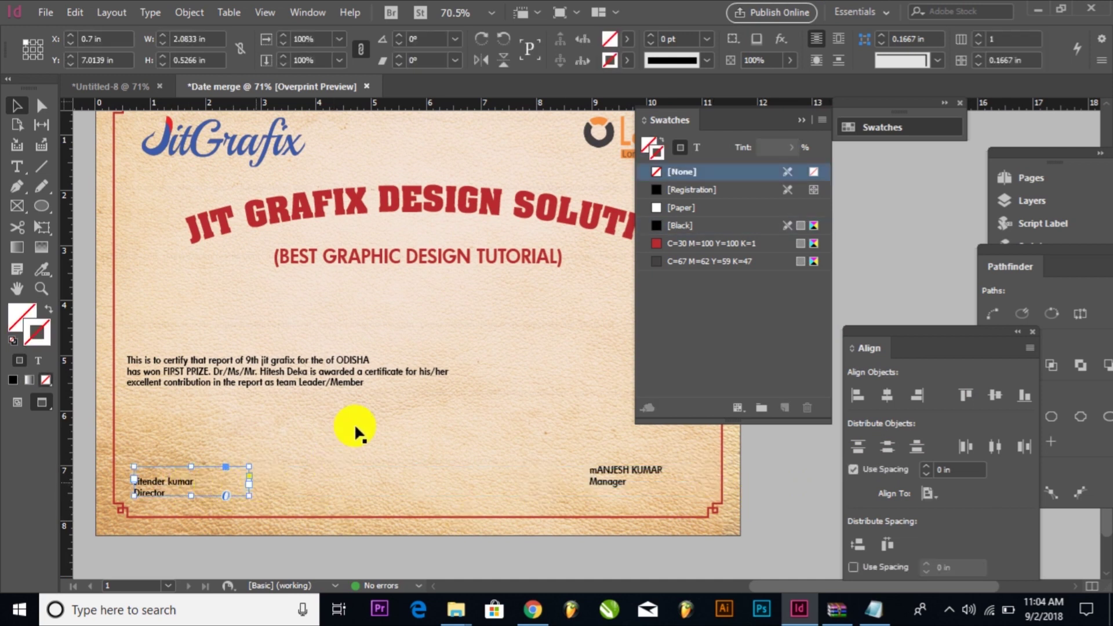
pyautogui.hotkey('ctrl', 'b')
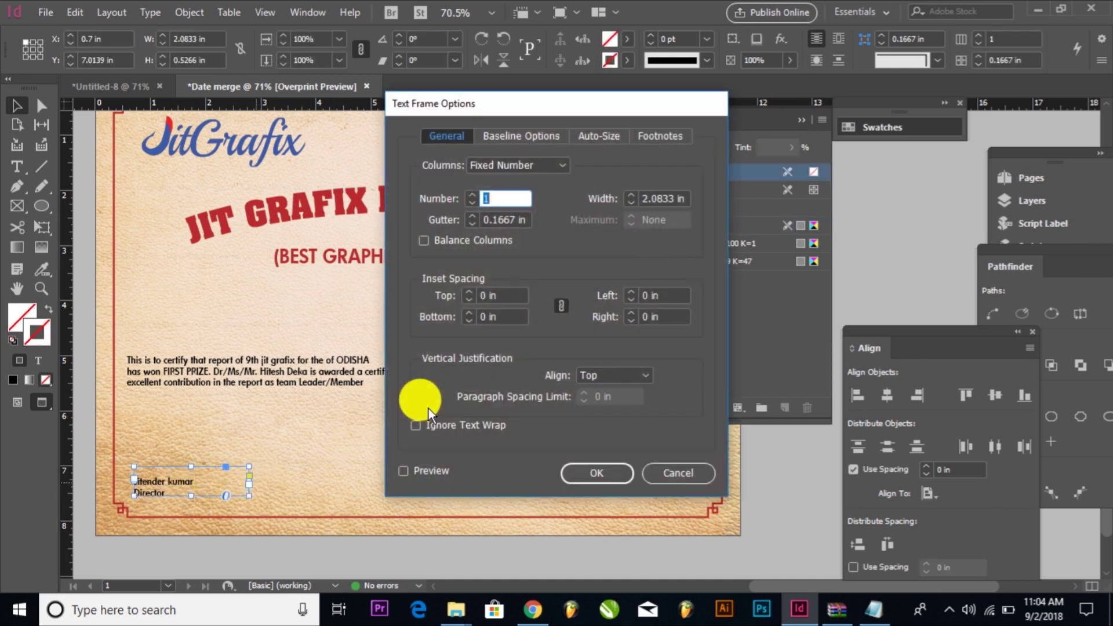
pyautogui.click(603, 376)
pyautogui.click(608, 387)
pyautogui.click(678, 469)
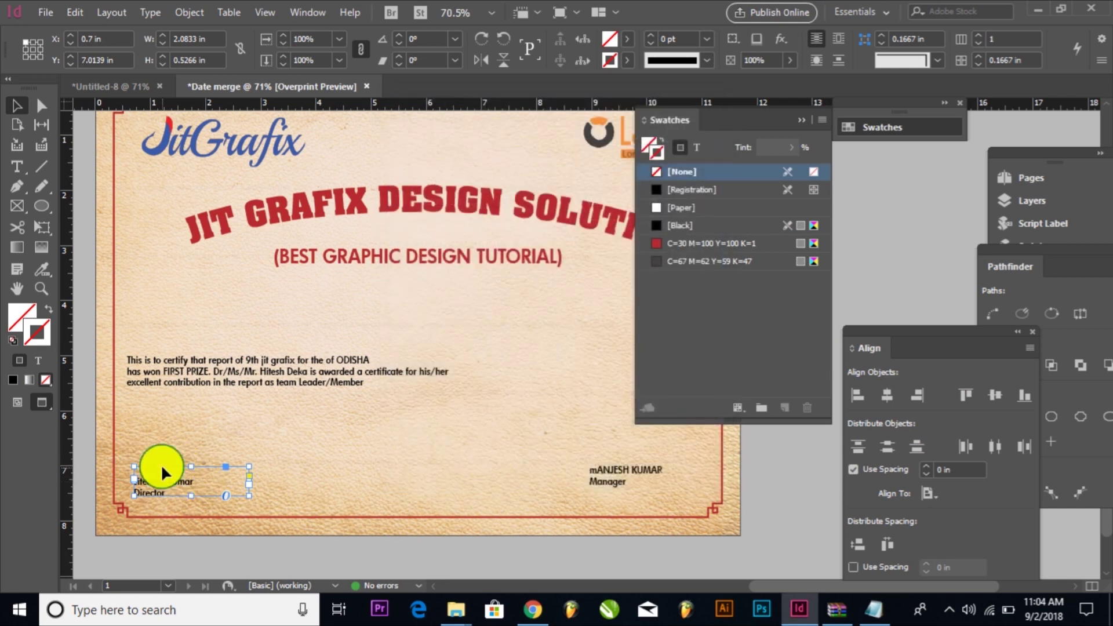
# Step: Delete the blank line above the director's name in the director text frame
pyautogui.doubleClick(161, 470)
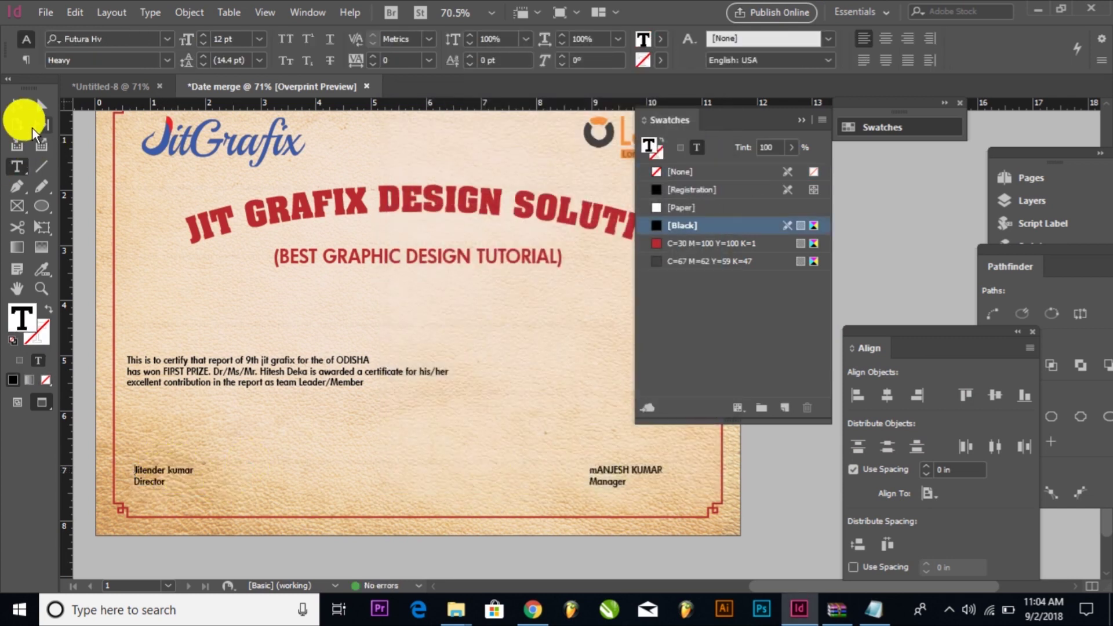
pyautogui.press('Escape')
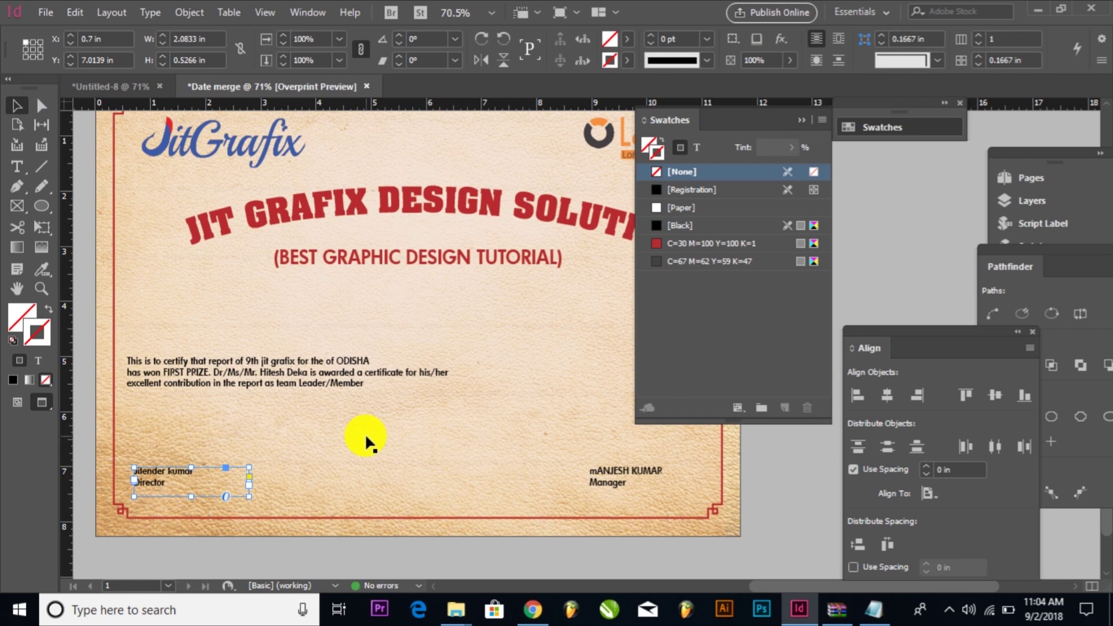
pyautogui.click(945, 609)
# Step: Delete the blank lines above "This is to certify" in the certificate text frame
pyautogui.doubleClick(446, 364)
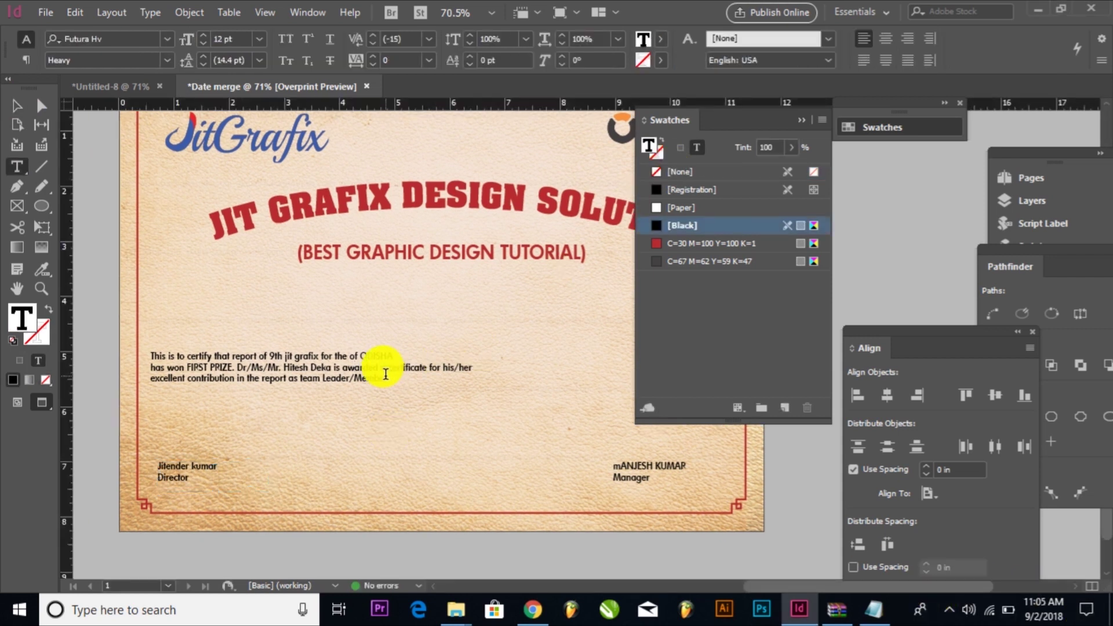
pyautogui.hotkey('ctrl', 'a')
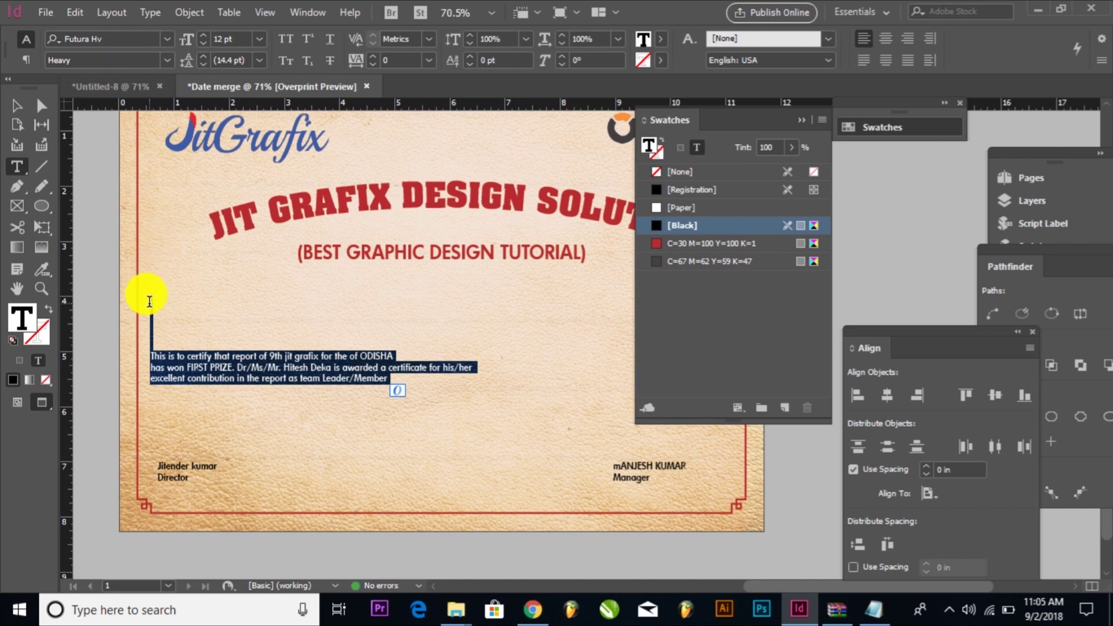
pyautogui.click(167, 299)
pyautogui.press('Delete')
pyautogui.press('Delete')
pyautogui.press('Delete')
pyautogui.press('Delete')
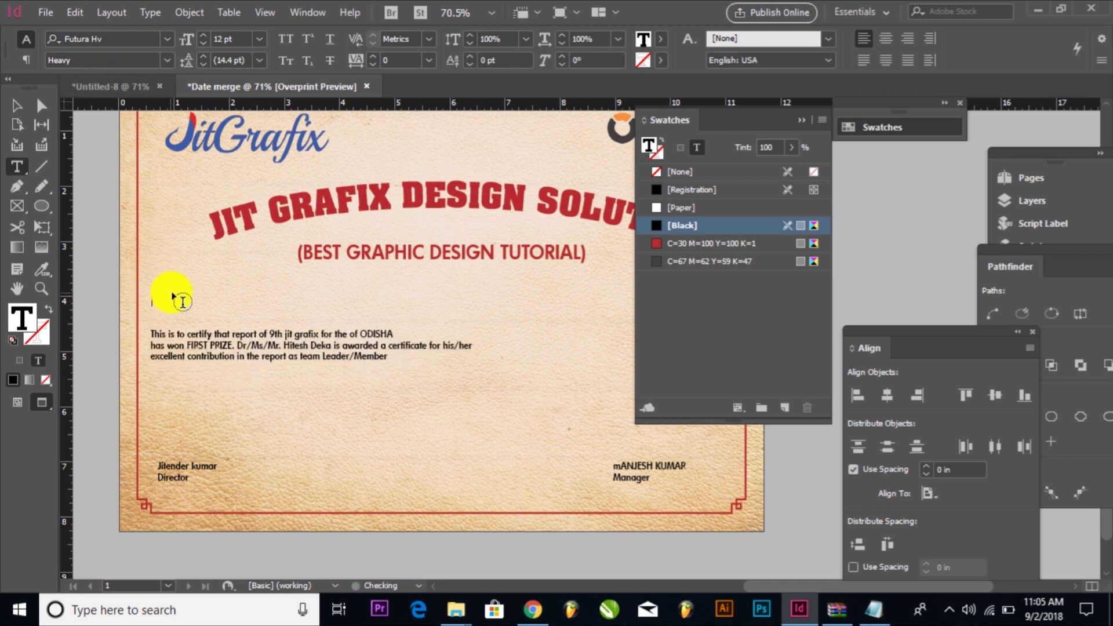
pyautogui.press('Delete')
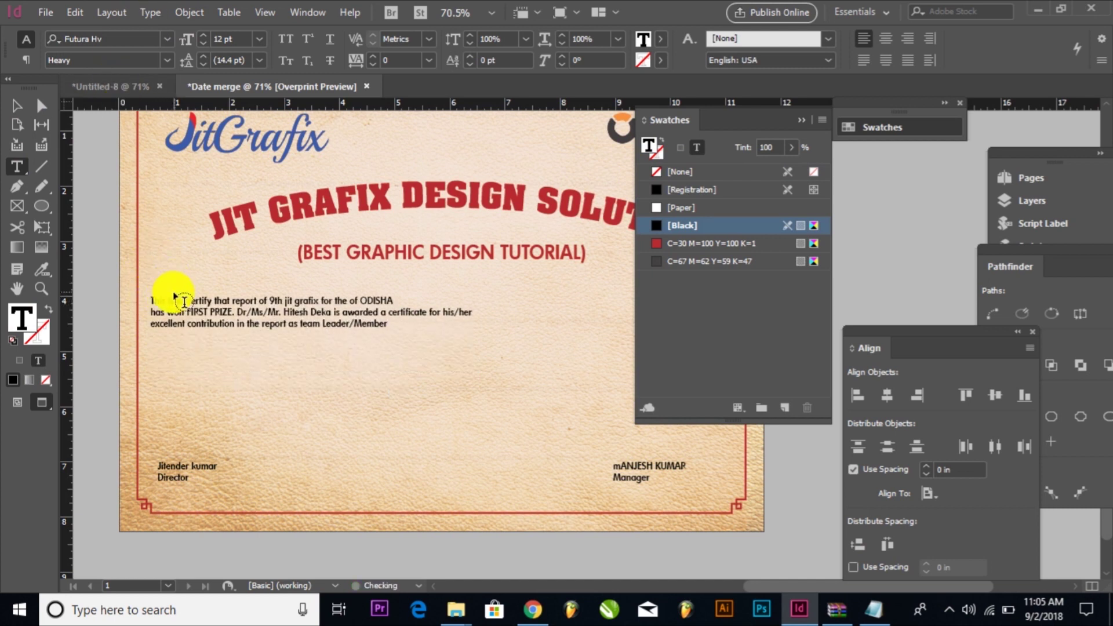
# Step: Set the font of all the certificate body text to Futura Md
pyautogui.hotkey('ctrl', 'a')
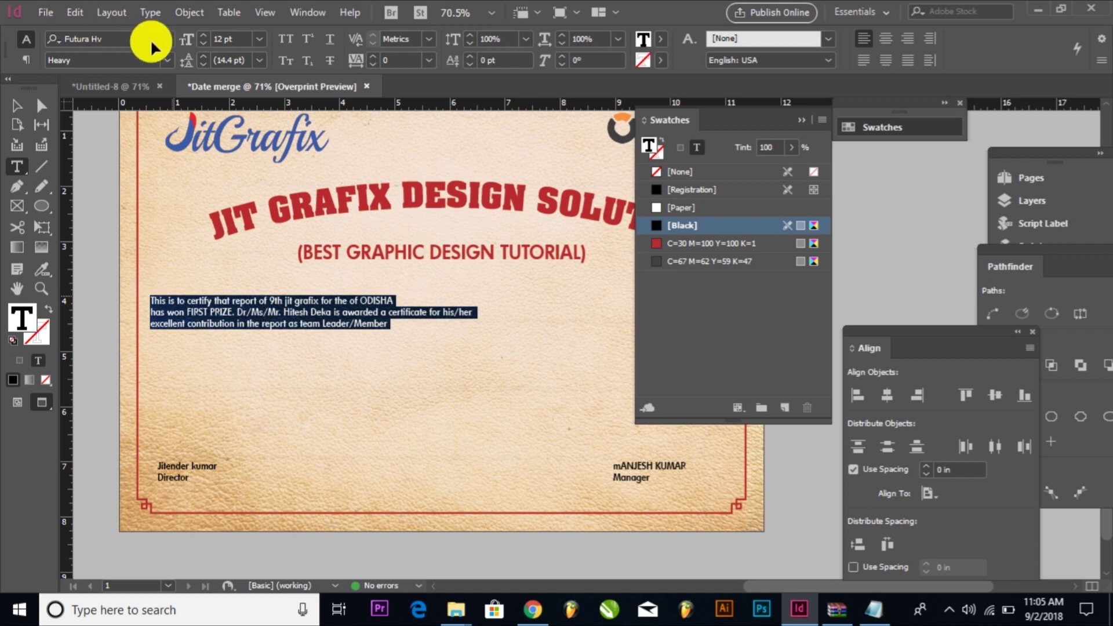
pyautogui.click(165, 39)
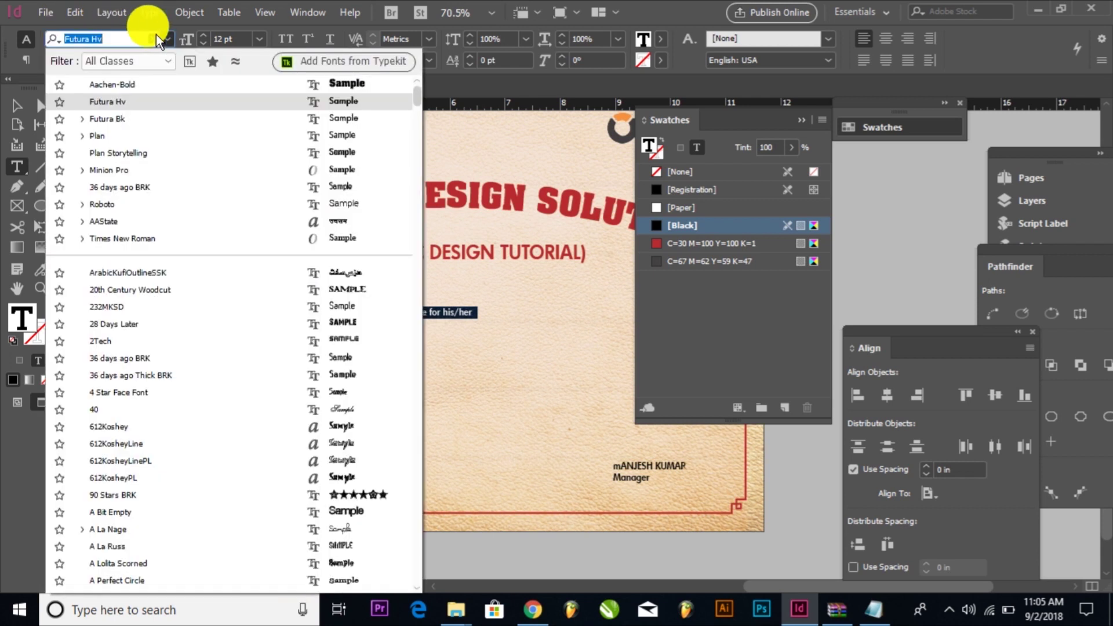
pyautogui.click(136, 35)
pyautogui.press('BackSpace')
pyautogui.press('BackSpace')
pyautogui.write('MD')
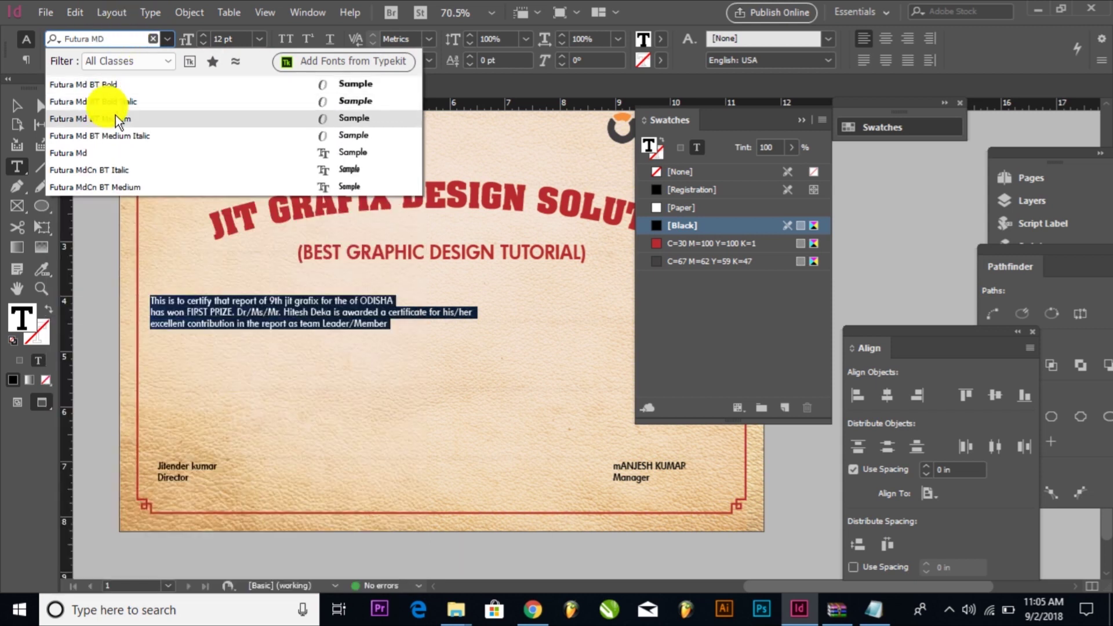
pyautogui.click(87, 152)
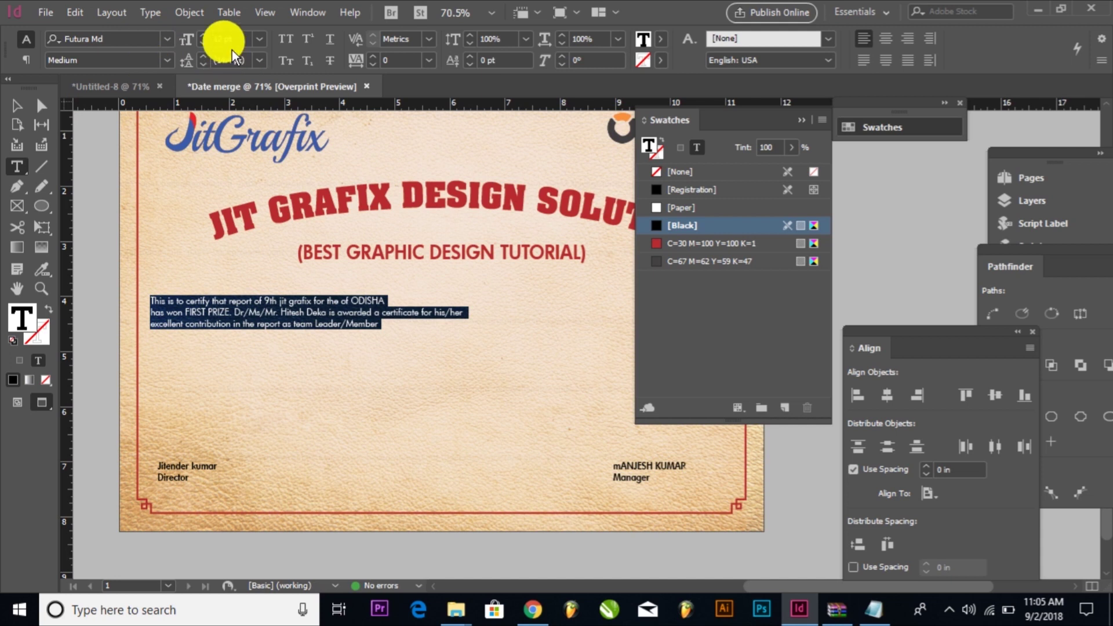
# Step: Set the certificate body text to 20 pt and align it to the centre
pyautogui.click(239, 36)
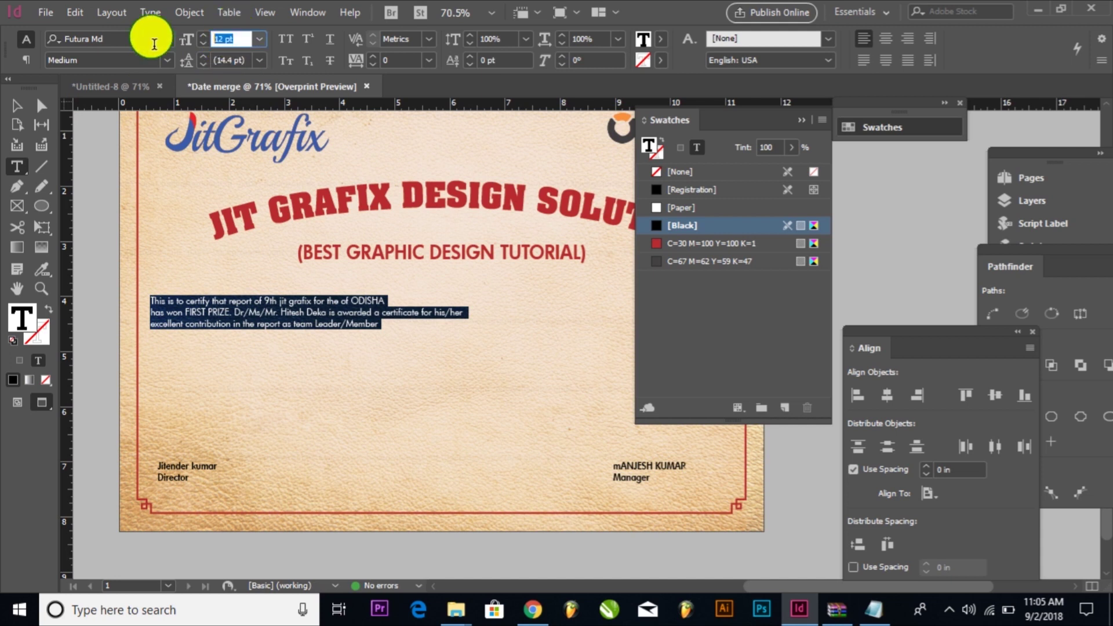
pyautogui.write('20')
pyautogui.press('Return')
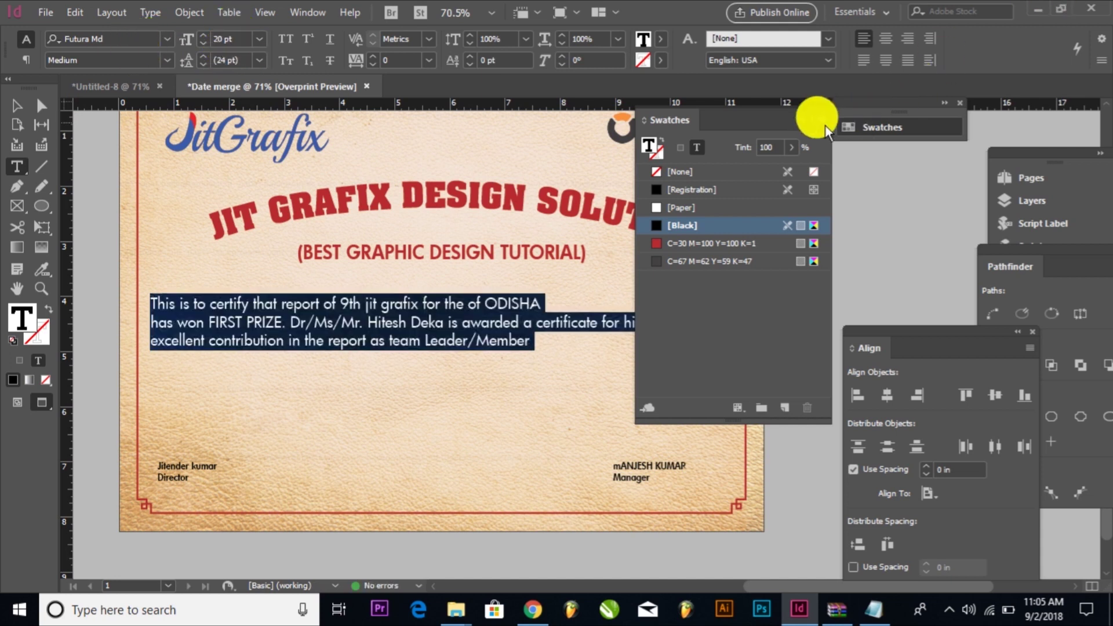
pyautogui.click(885, 38)
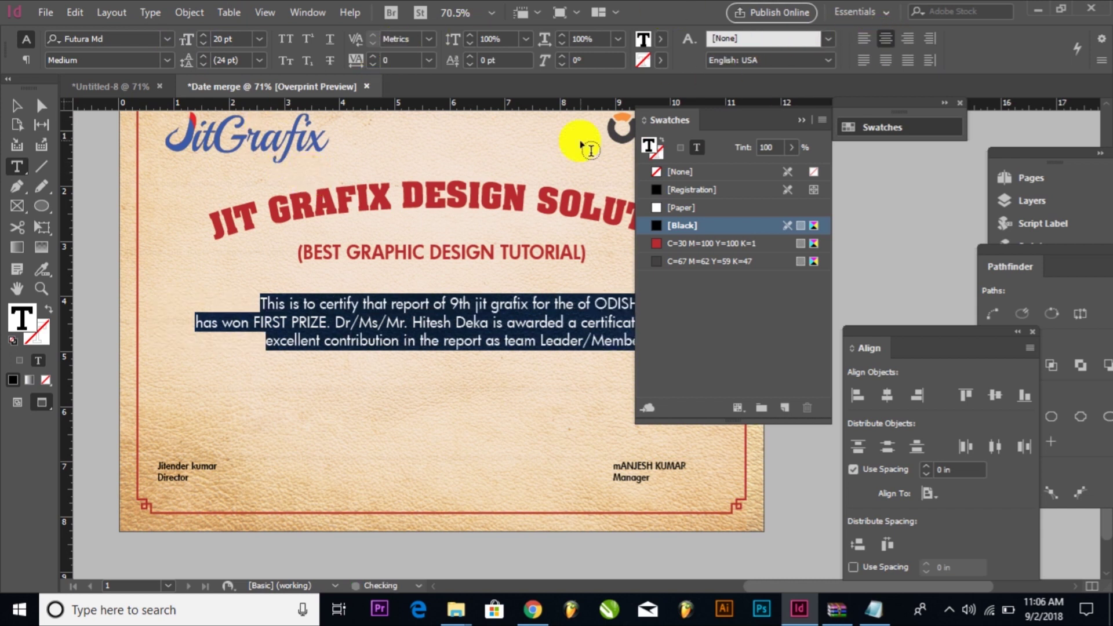
# Step: Set the leading of the certificate body text to 35 pt
pyautogui.click(233, 60)
pyautogui.write('30')
pyautogui.press('Return')
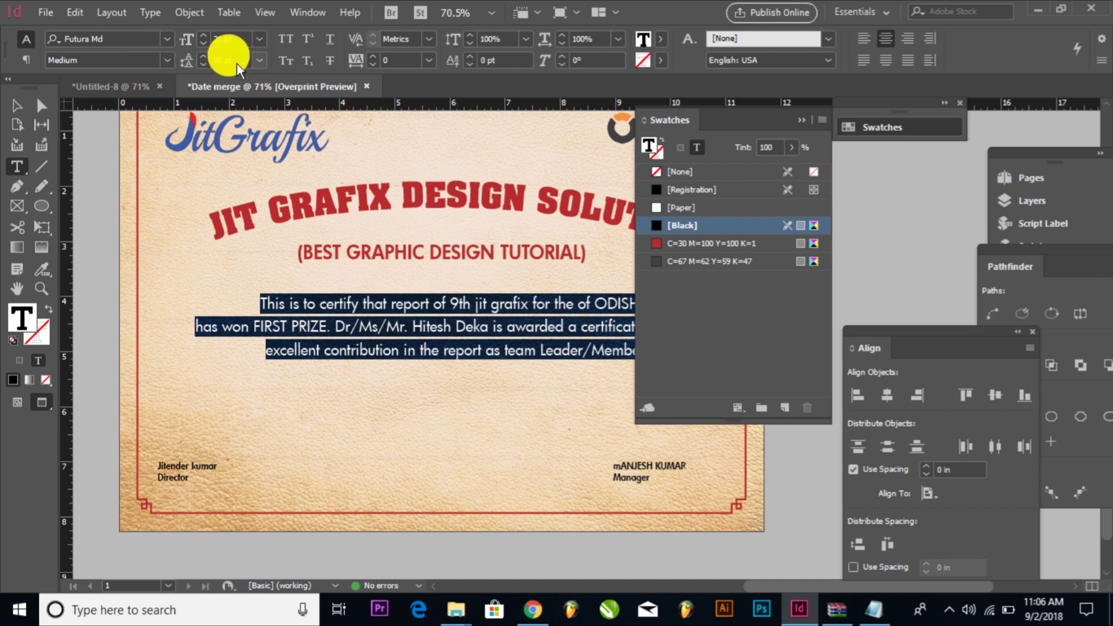
pyautogui.write('35')
pyautogui.press('Return')
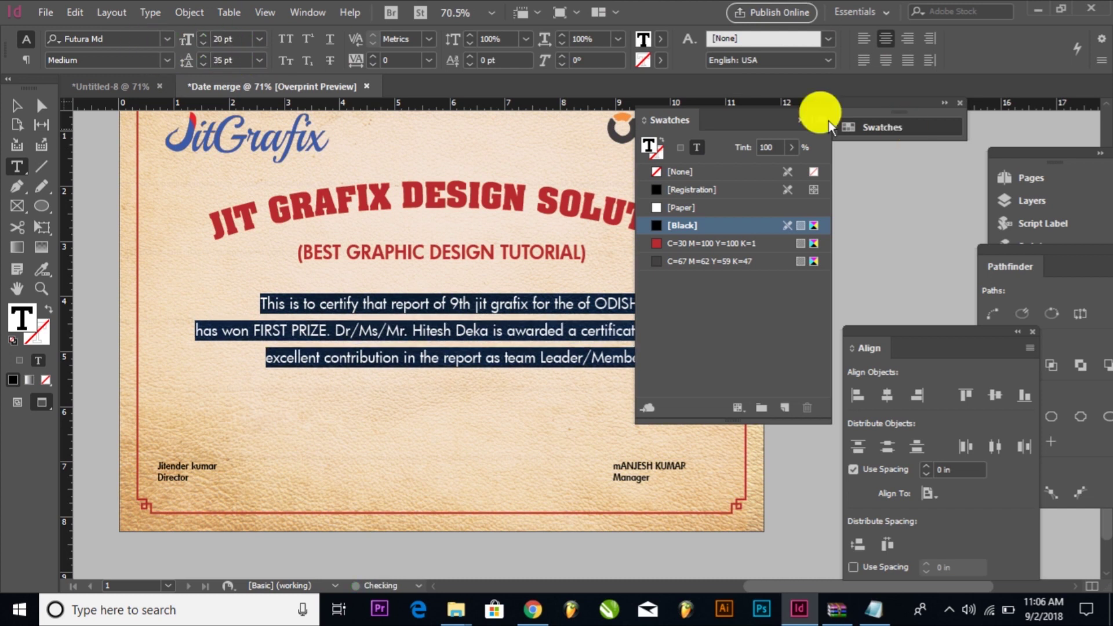
# Step: Stretch the certificate text frame to the width of the red border, with its left edge at X 0.316 in
pyautogui.click(802, 120)
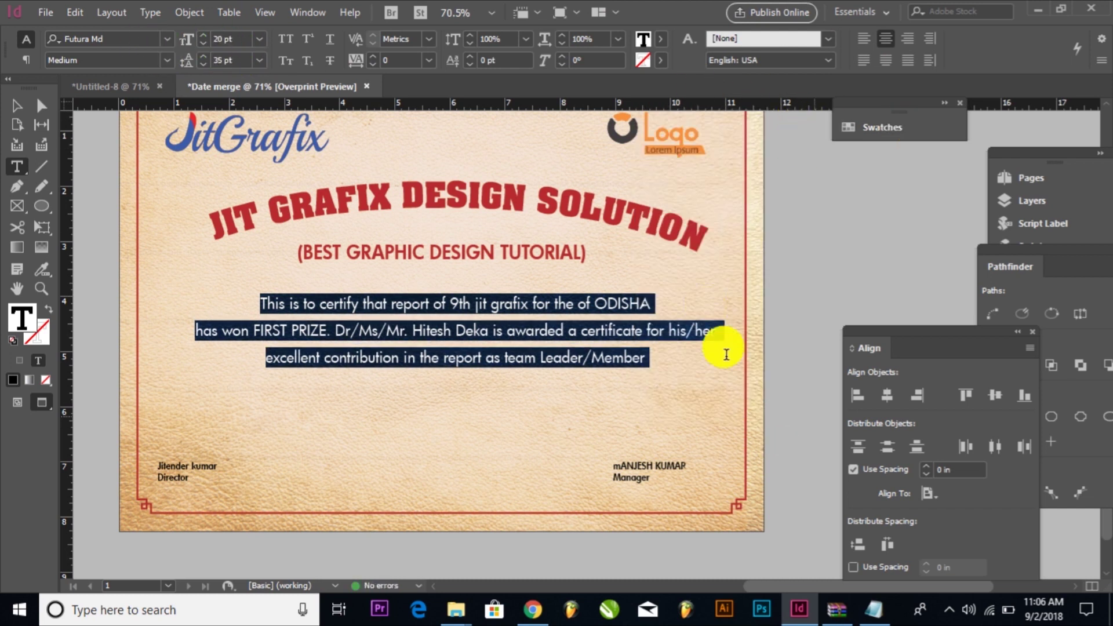
pyautogui.click(13, 106)
pyautogui.moveTo(153, 354); pyautogui.dragTo(137, 350)
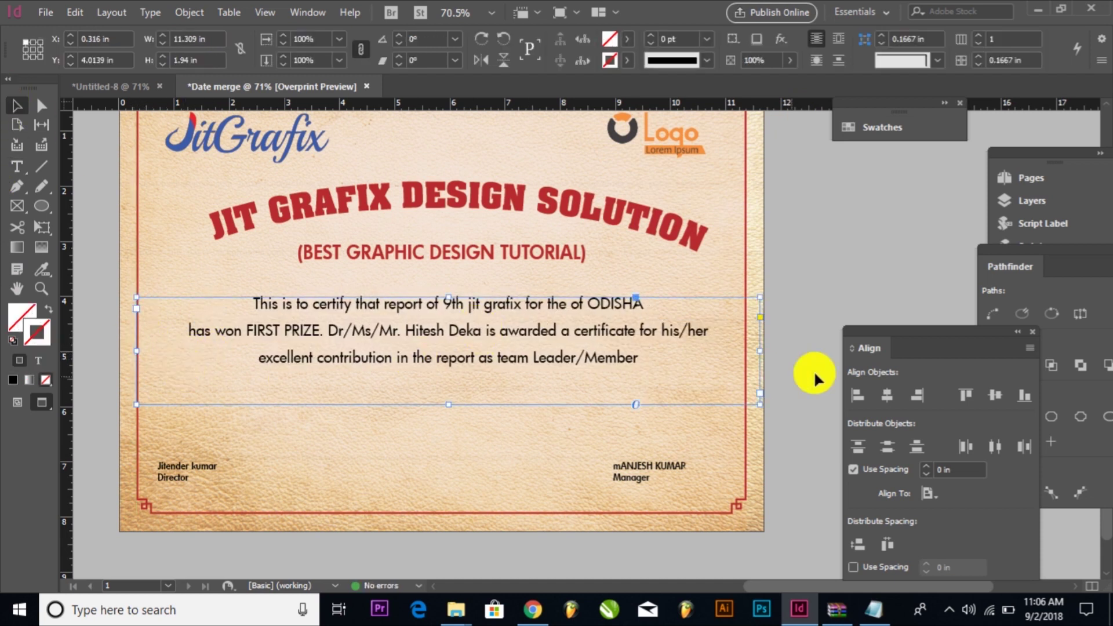
pyautogui.moveTo(756, 349); pyautogui.dragTo(746, 349)
pyautogui.click(726, 479)
pyautogui.click(821, 322)
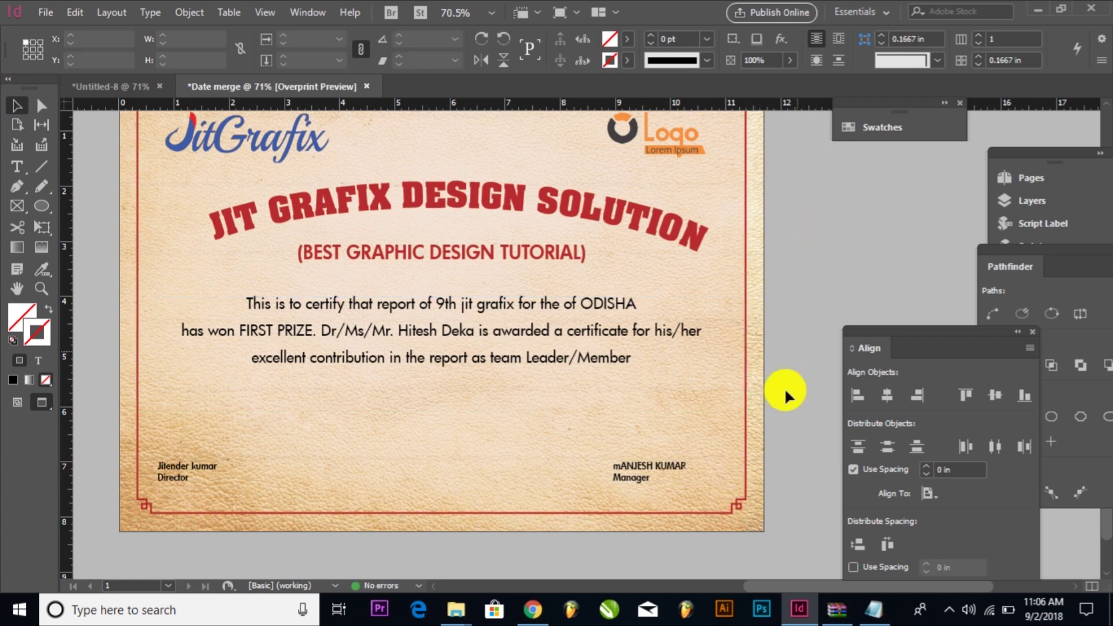
pyautogui.click(744, 470)
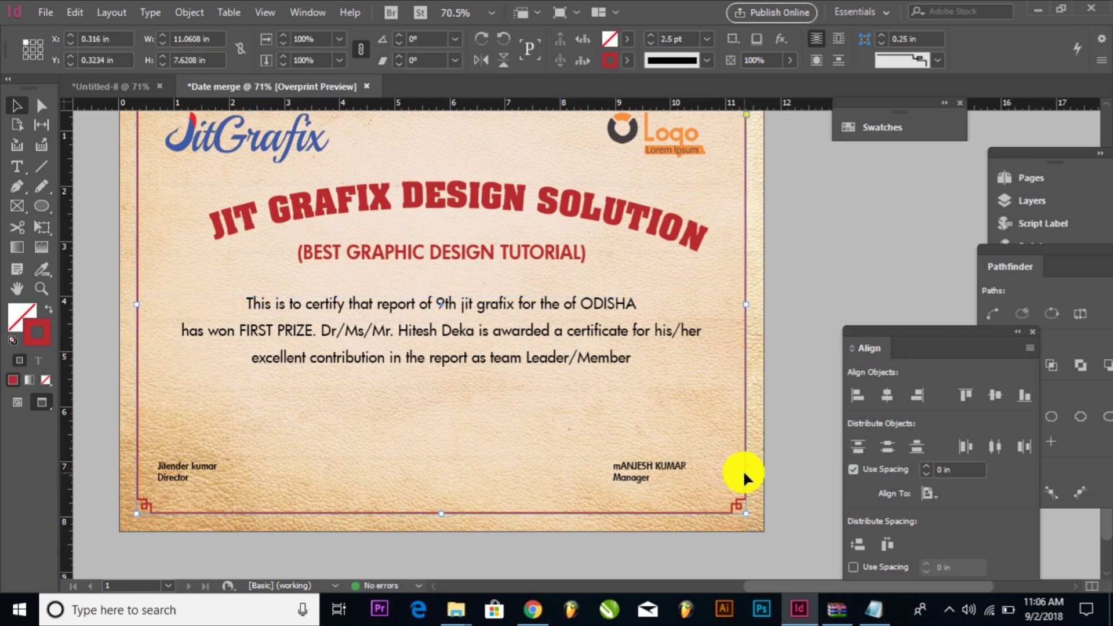
pyautogui.click(885, 313)
# Step: Centre-align the name and title in the director text frame
pyautogui.scroll(-1, 489, 564)
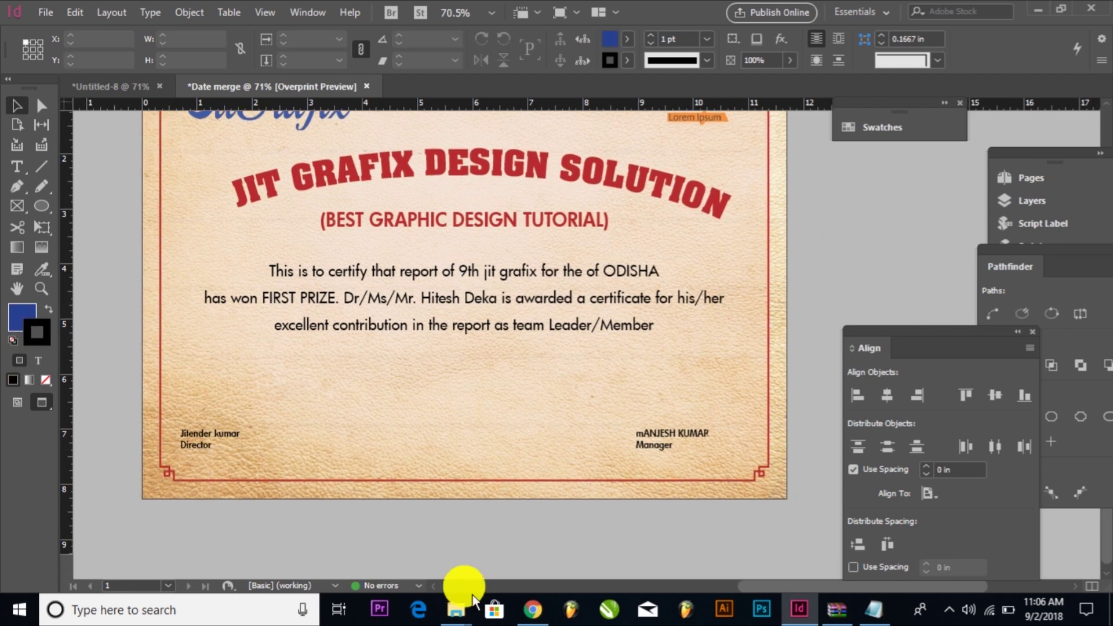
pyautogui.click(196, 442)
pyautogui.doubleClick(215, 471)
pyautogui.hotkey('ctrl', 'a')
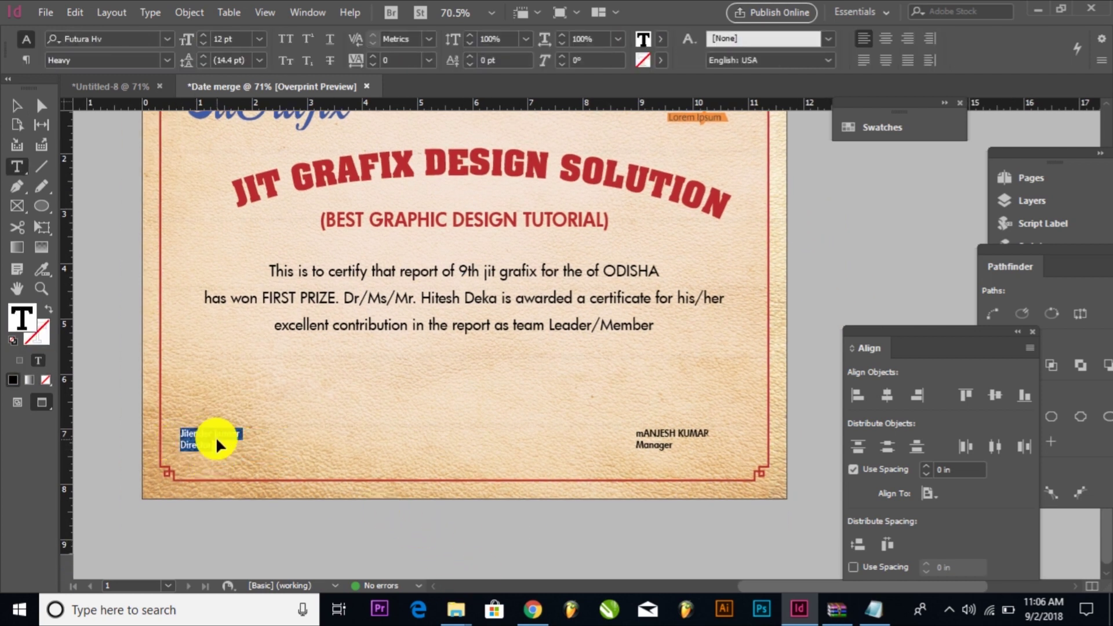
pyautogui.hotkey('ctrl', 'shift', 'c')
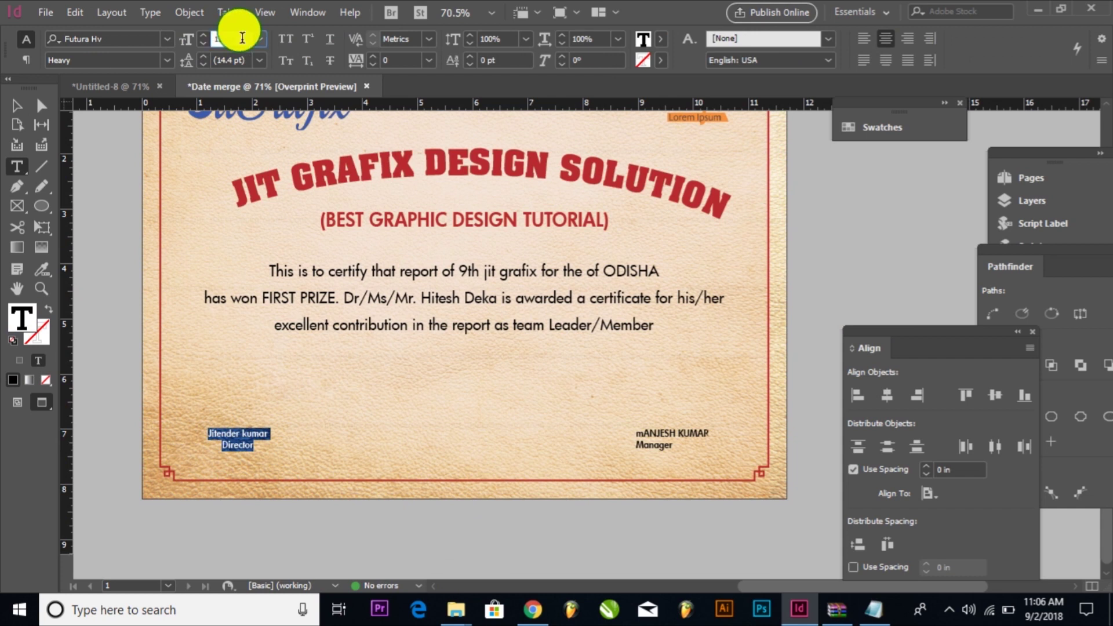
# Step: Set the director's name and title to 20 pt and fit the text frame to its content
pyautogui.click(235, 39)
pyautogui.write('20')
pyautogui.press('Return')
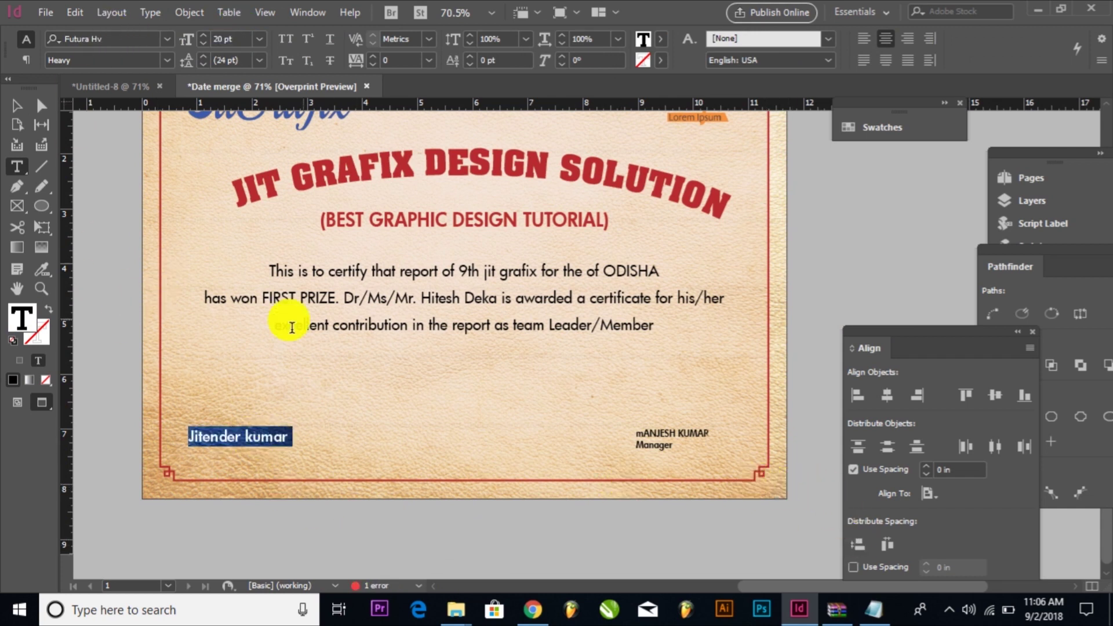
pyautogui.hotkey('ctrl', 'alt', 'c')
pyautogui.click(244, 438)
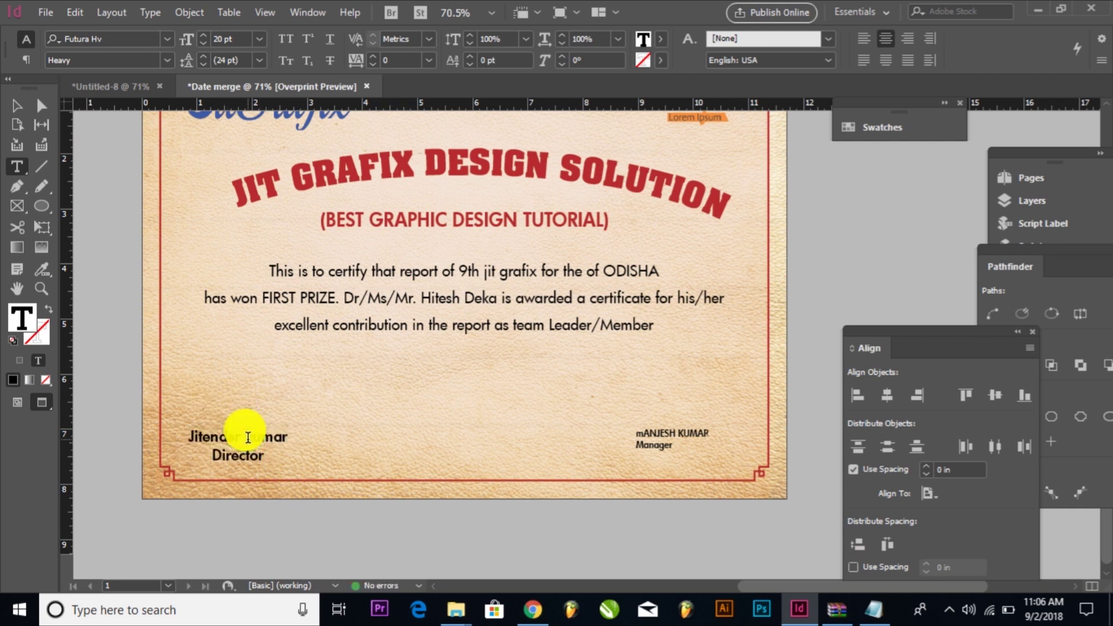
# Step: Apply All Caps to the director's name and enlarge the frame to about 2.26 in wide by 0.6 in high
pyautogui.moveTo(288, 436); pyautogui.dragTo(165, 434)
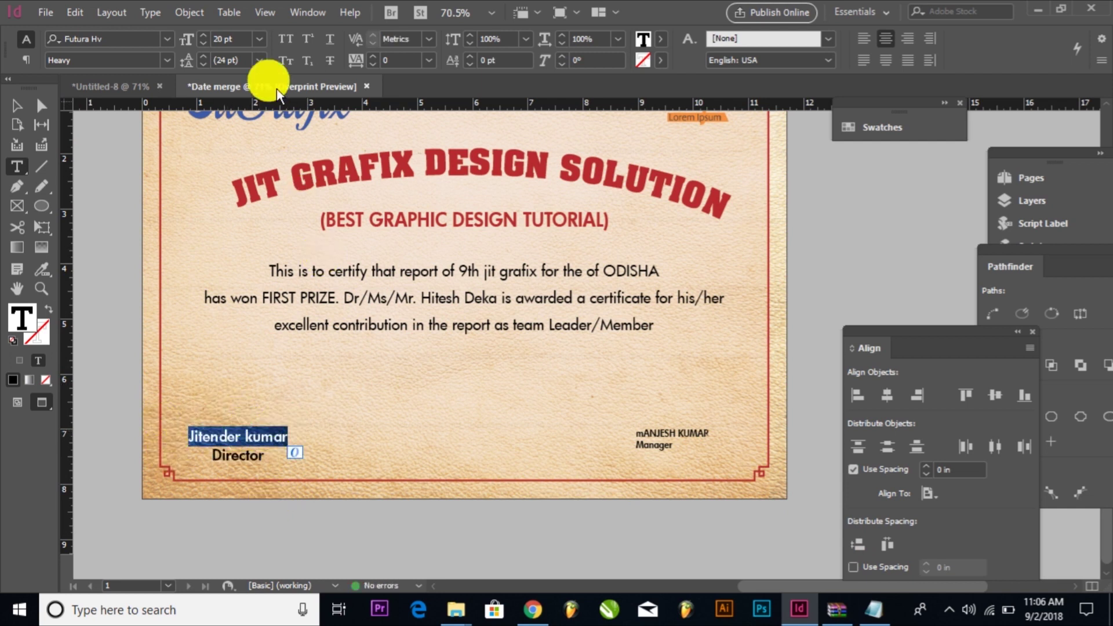
pyautogui.click(286, 39)
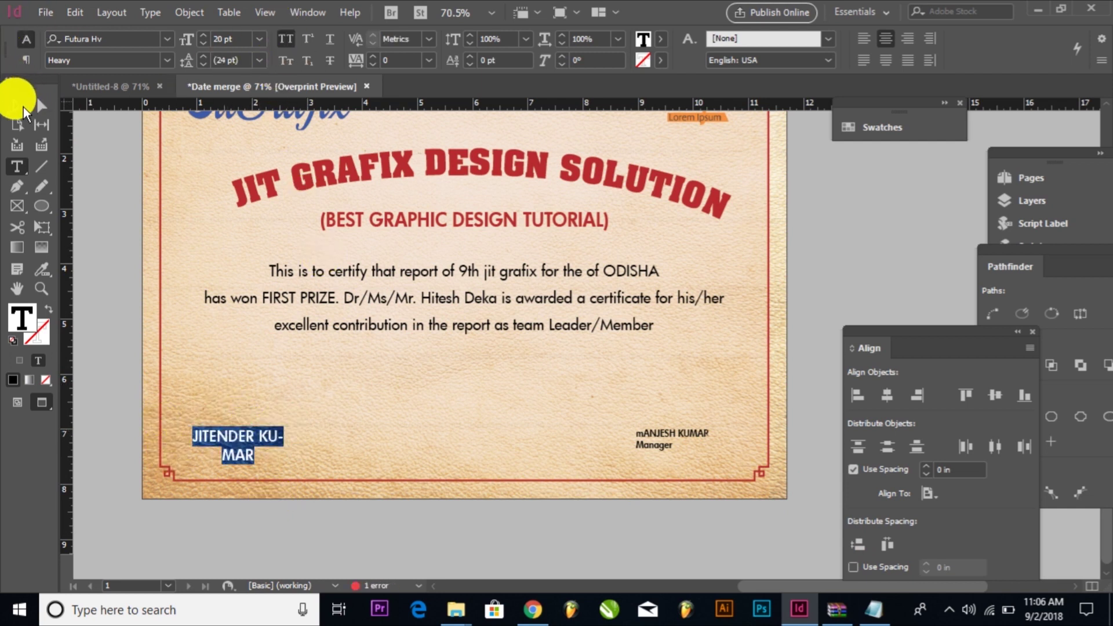
pyautogui.click(16, 105)
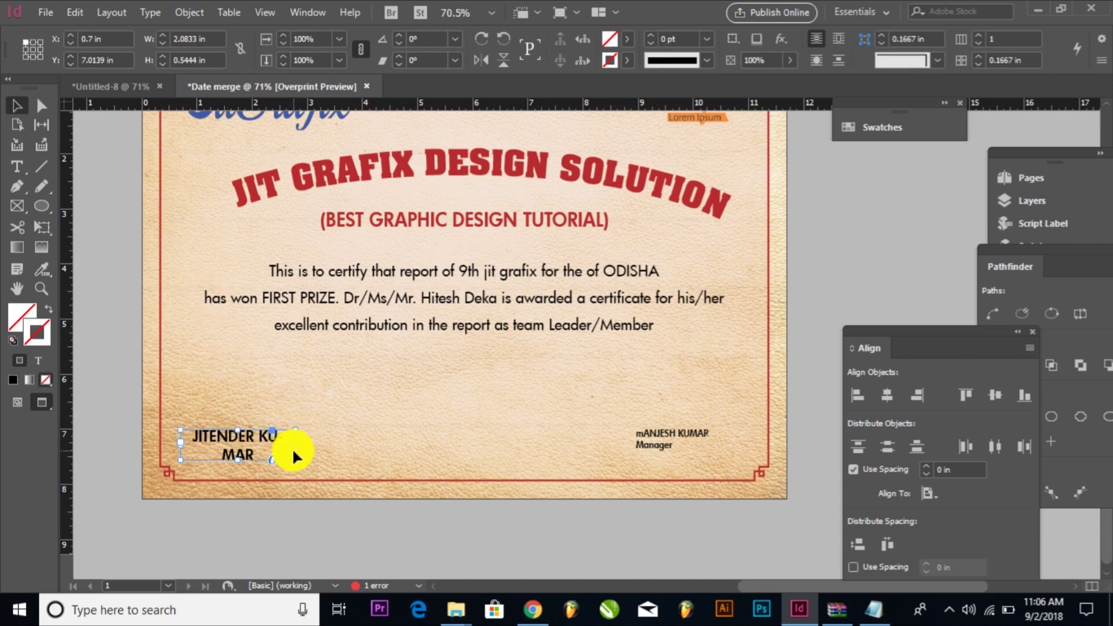
pyautogui.moveTo(298, 465); pyautogui.dragTo(308, 468)
# Step: Set the name and title in the manager text frame to 20 pt
pyautogui.hscroll(3, 435, 439)
pyautogui.moveTo(436, 439); pyautogui.dragTo(498, 447)
pyautogui.click(603, 435)
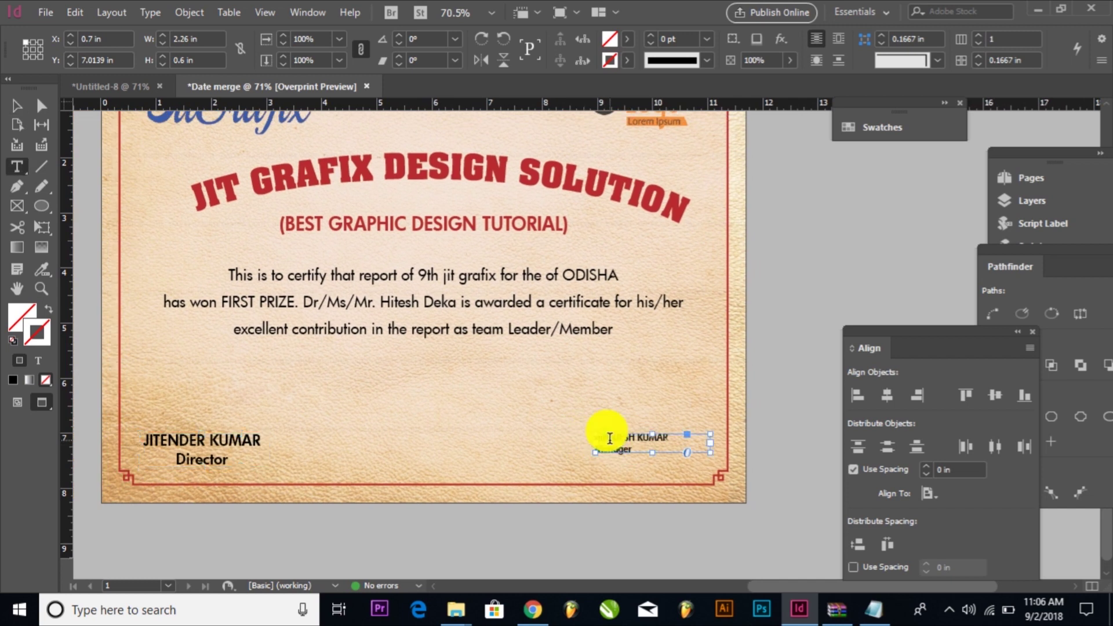
pyautogui.doubleClick(604, 435)
pyautogui.hotkey('ctrl', 'a')
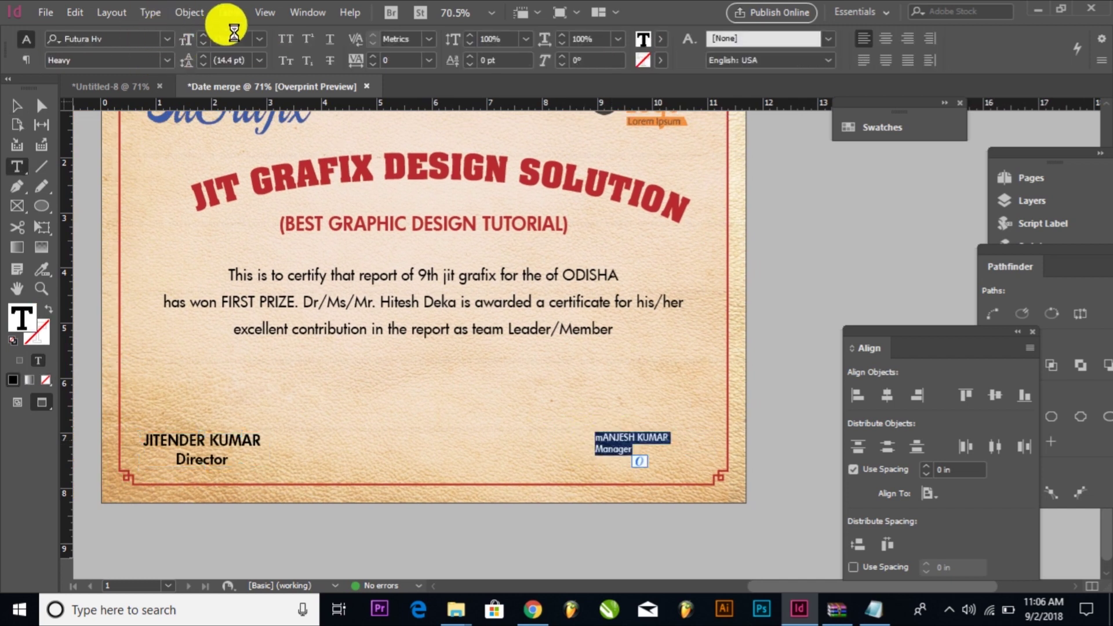
pyautogui.doubleClick(235, 36)
pyautogui.write('20')
pyautogui.press('Return')
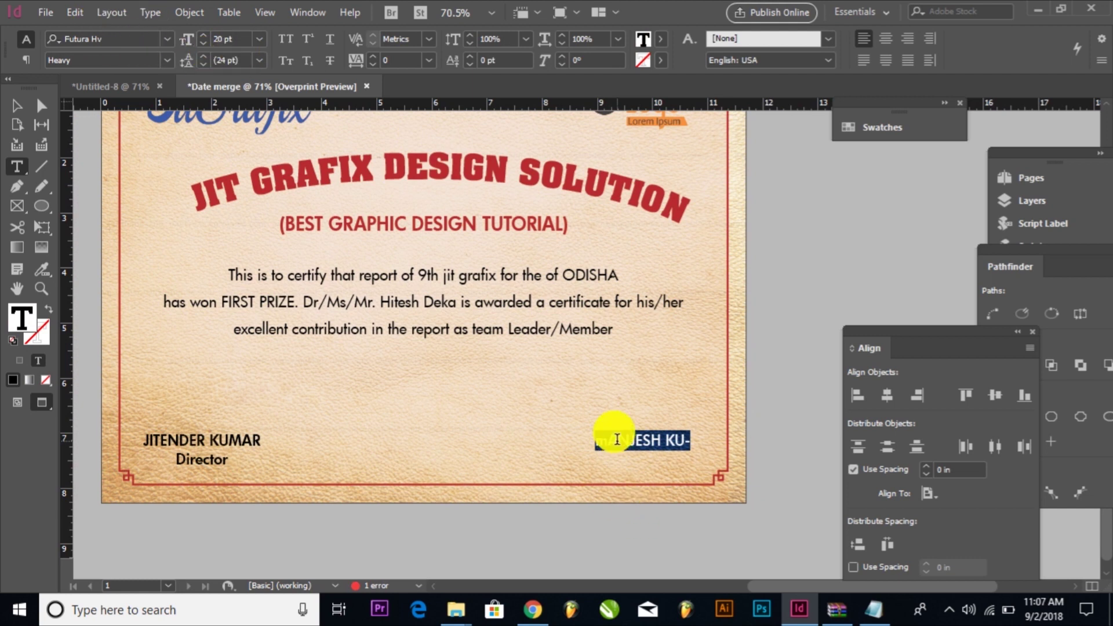
pyautogui.click(621, 457)
# Step: Enlarge the manager text frame to about 2.66 in wide by 0.48 in high, extending it leftward to X 8.38 in
pyautogui.click(18, 107)
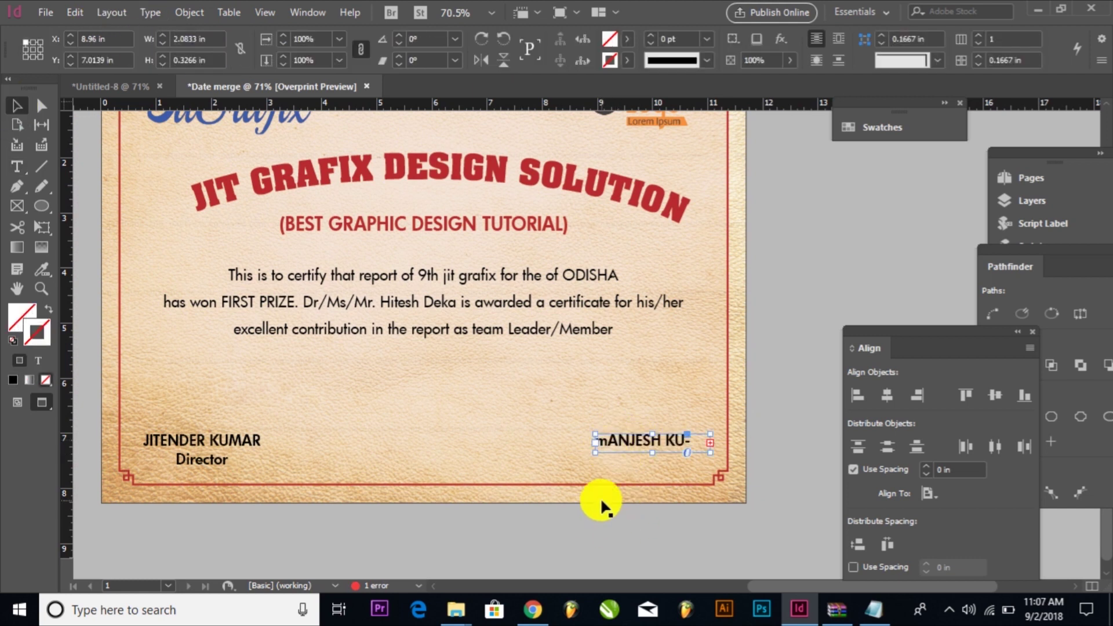
pyautogui.click(581, 457)
pyautogui.moveTo(582, 456); pyautogui.dragTo(589, 464)
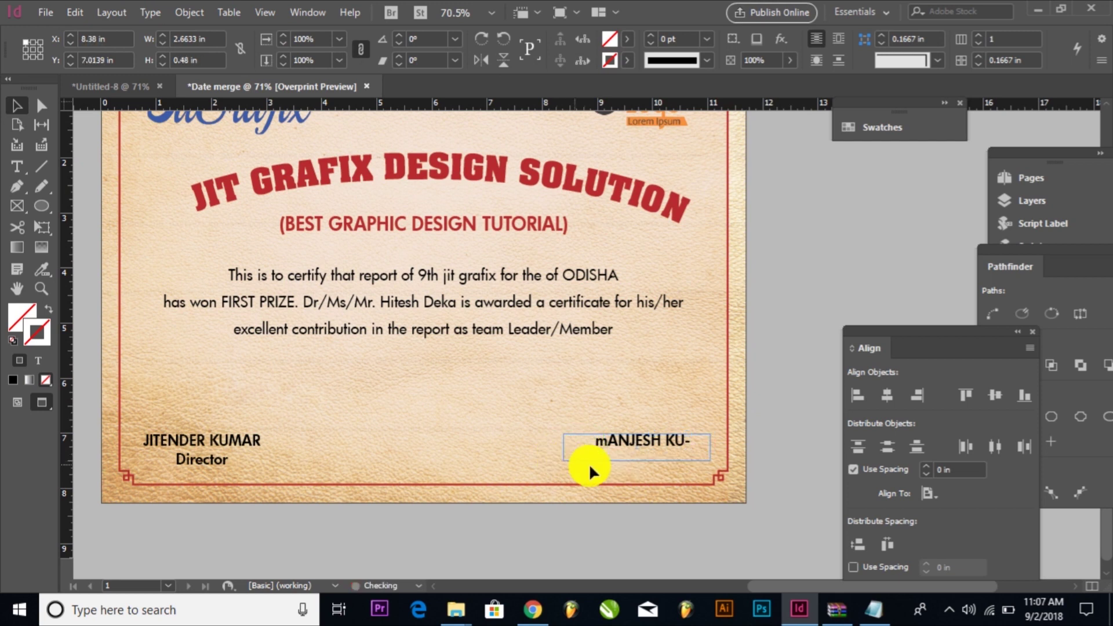
# Step: Centre-align all text in the manager frame and apply All Caps to it
pyautogui.doubleClick(708, 443)
pyautogui.moveTo(708, 442); pyautogui.dragTo(504, 439)
pyautogui.press('Right')
pyautogui.hotkey('ctrl', 'a')
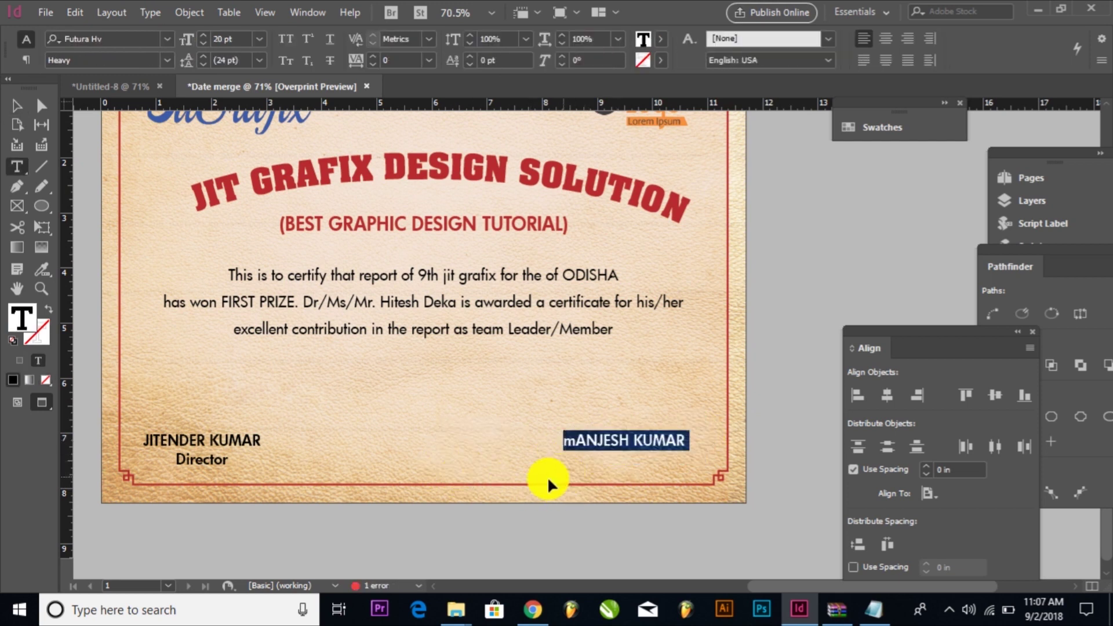
pyautogui.click(885, 38)
pyautogui.click(286, 39)
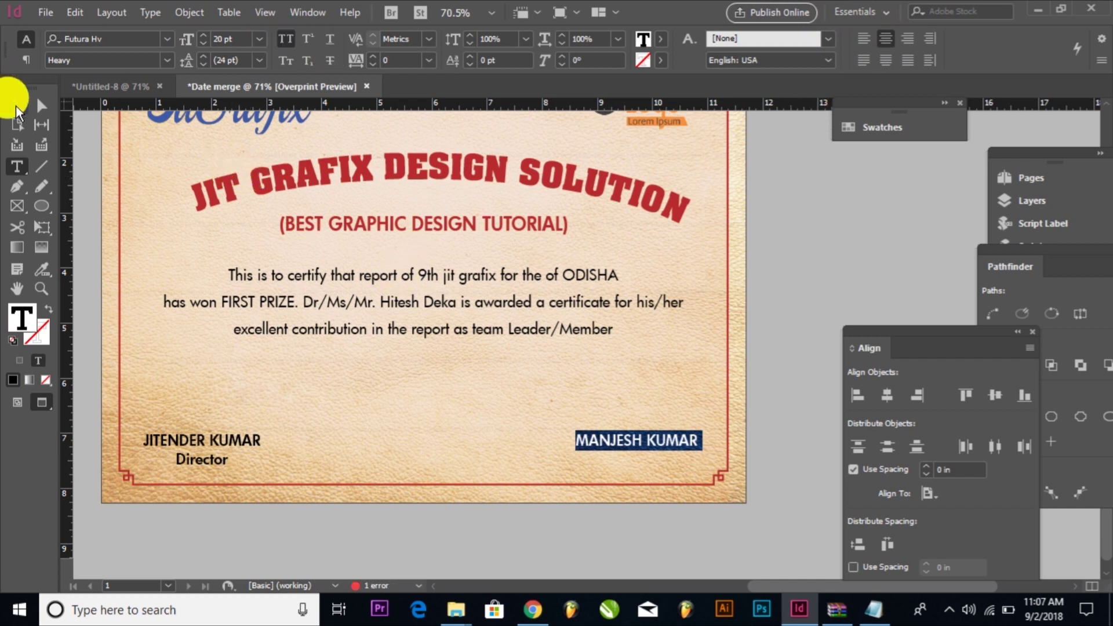
# Step: Enlarge the manager frame downward to fit both lines and remove All Caps from the "Manager" title
pyautogui.click(17, 105)
pyautogui.tripleClick(653, 456)
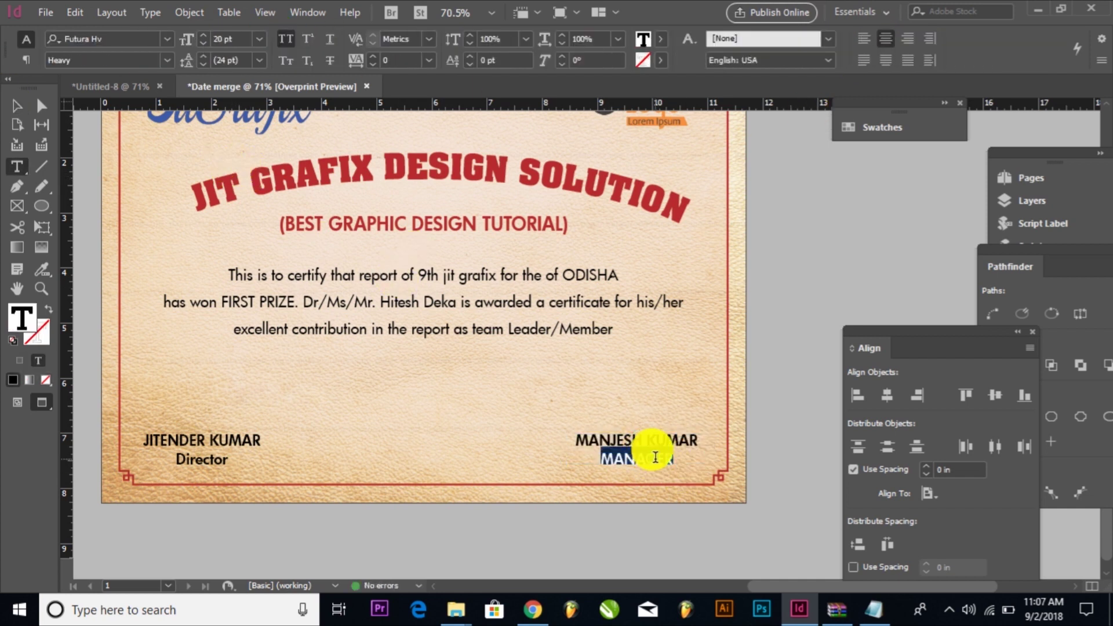
pyautogui.click(285, 38)
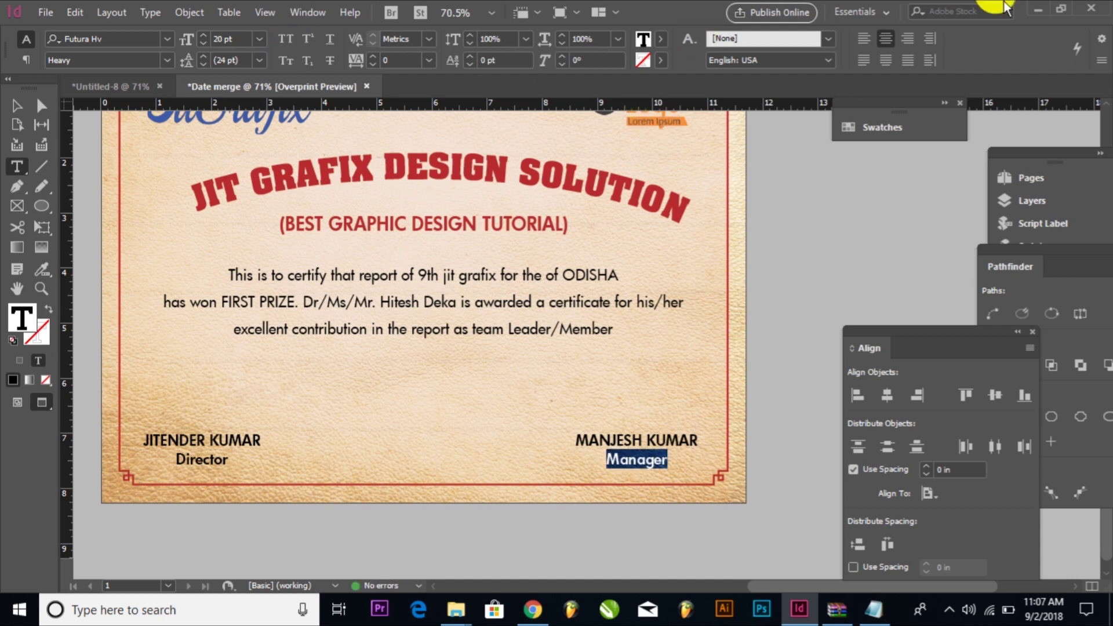
# Step: Colour the "Manager" and "Director" titles with the dark grey swatch C=67 M=62 Y=59 K=47
pyautogui.click(878, 129)
pyautogui.click(721, 261)
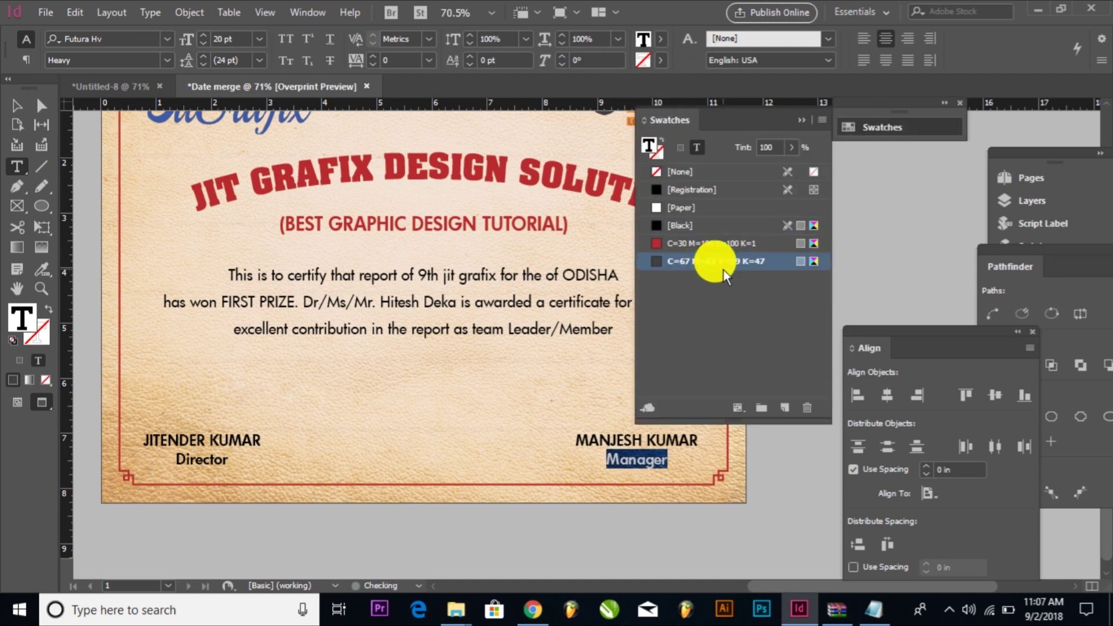
pyautogui.doubleClick(195, 458)
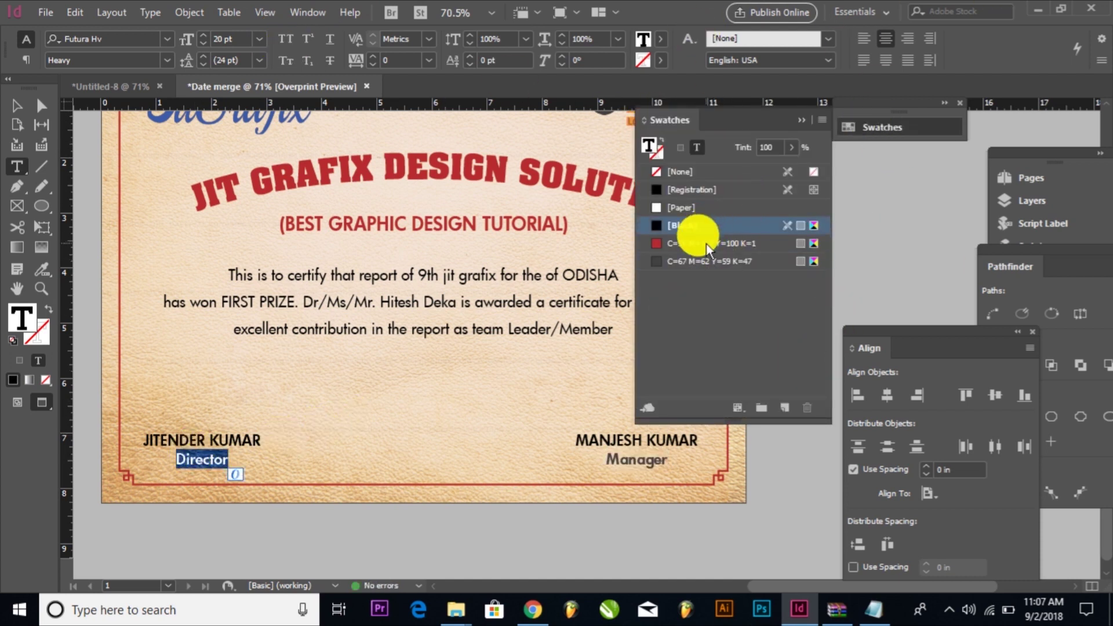
pyautogui.click(704, 260)
# Step: Colour all three lines of the certificate body text with the C=67 M=62 Y=59 K=47 swatch
pyautogui.doubleClick(554, 302)
pyautogui.click(574, 304)
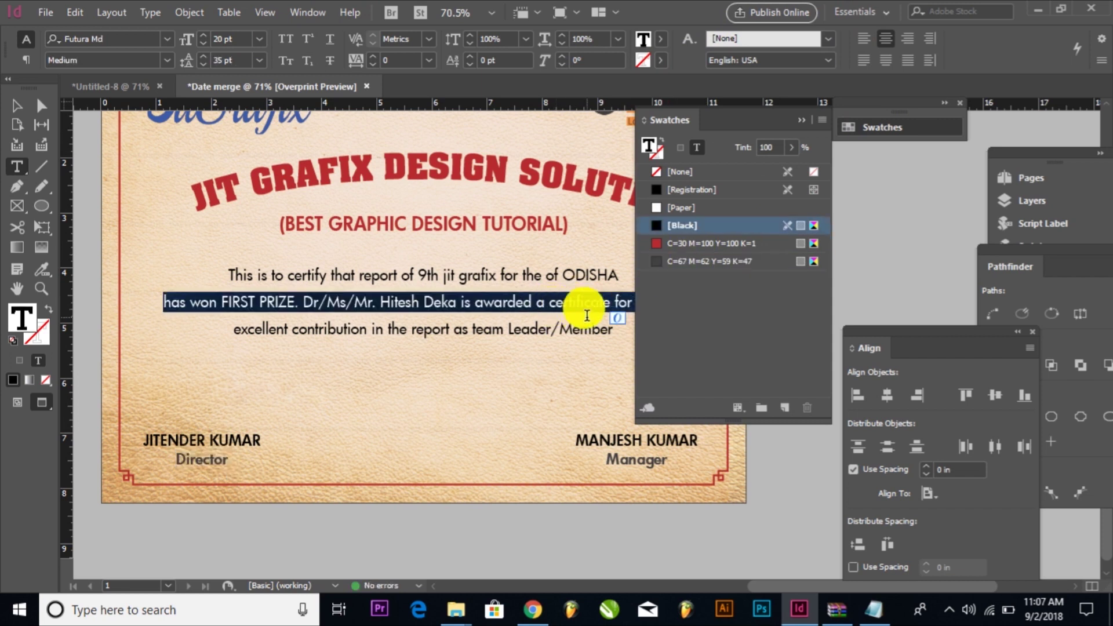
pyautogui.click(560, 316)
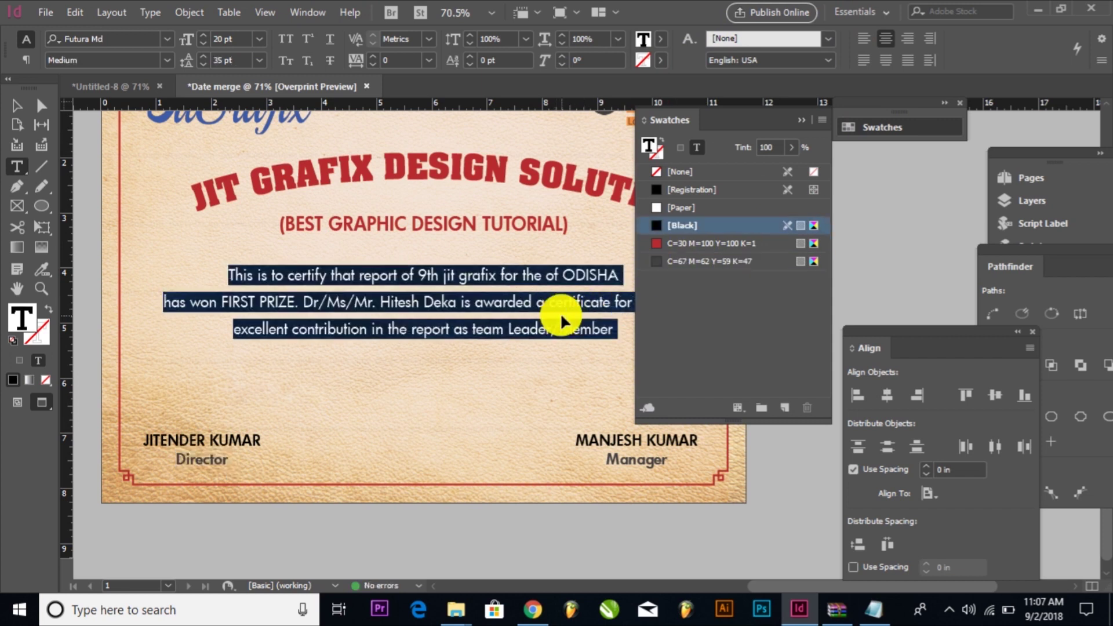
pyautogui.click(690, 260)
pyautogui.click(542, 275)
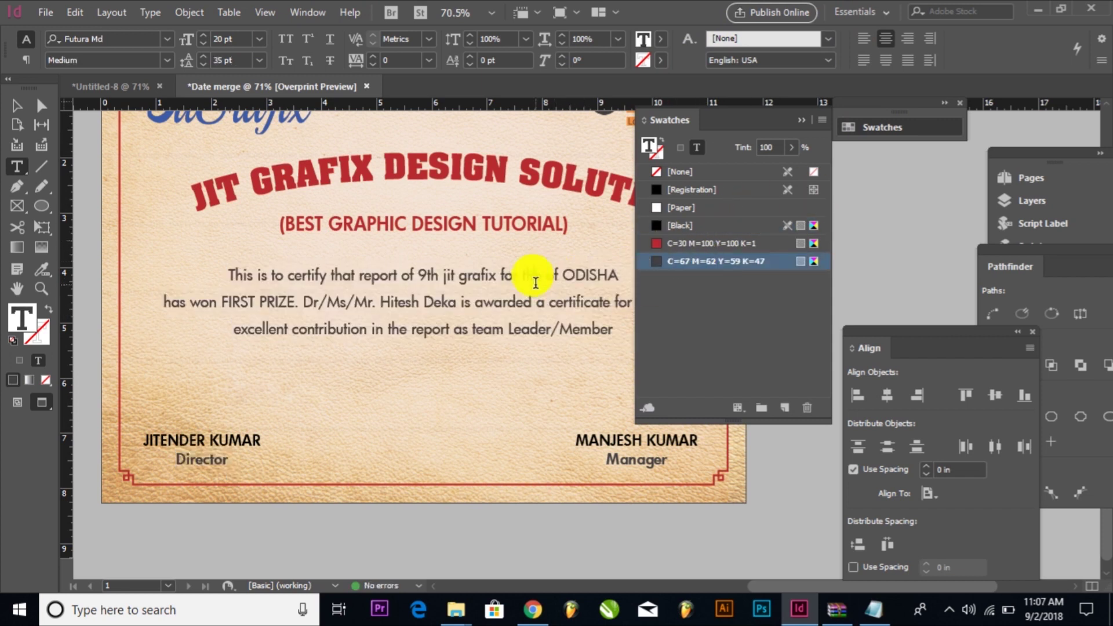
# Step: Format the recipient's name in the certificate body with All Caps, the C=30 M=100 Y=100 K=1 swatch and the Futura Hv font
pyautogui.click(367, 286)
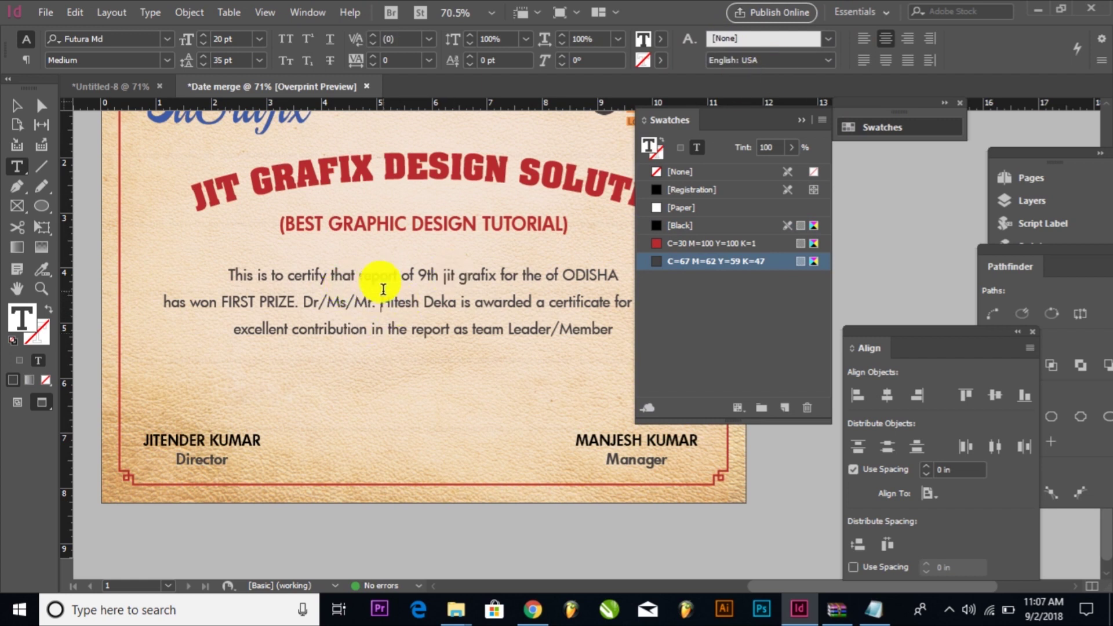
pyautogui.doubleClick(452, 305)
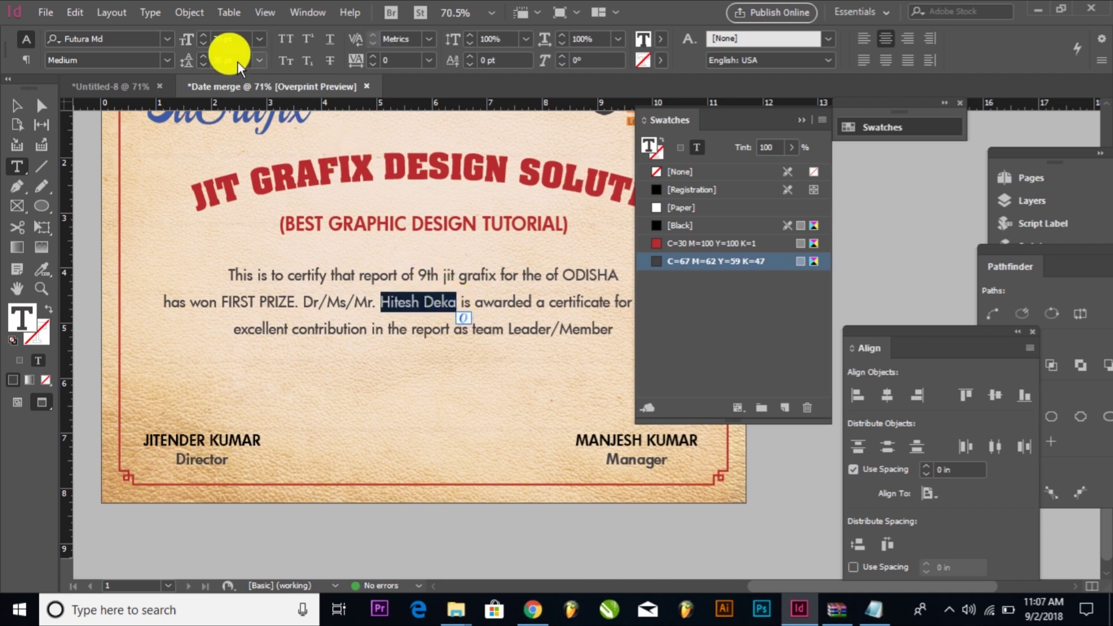
pyautogui.click(293, 38)
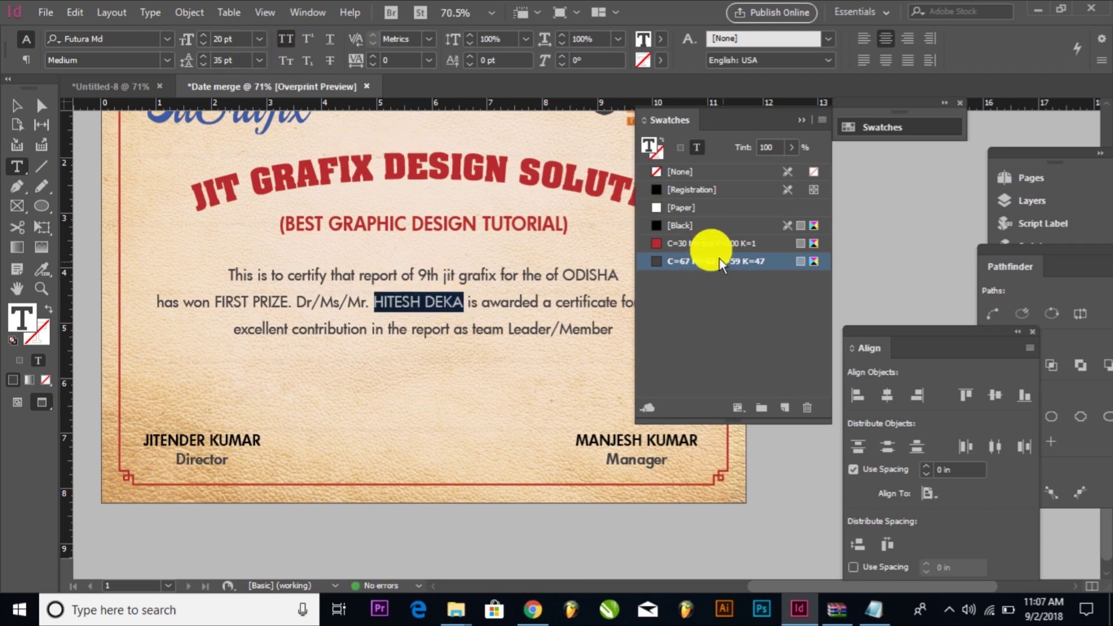
pyautogui.click(706, 244)
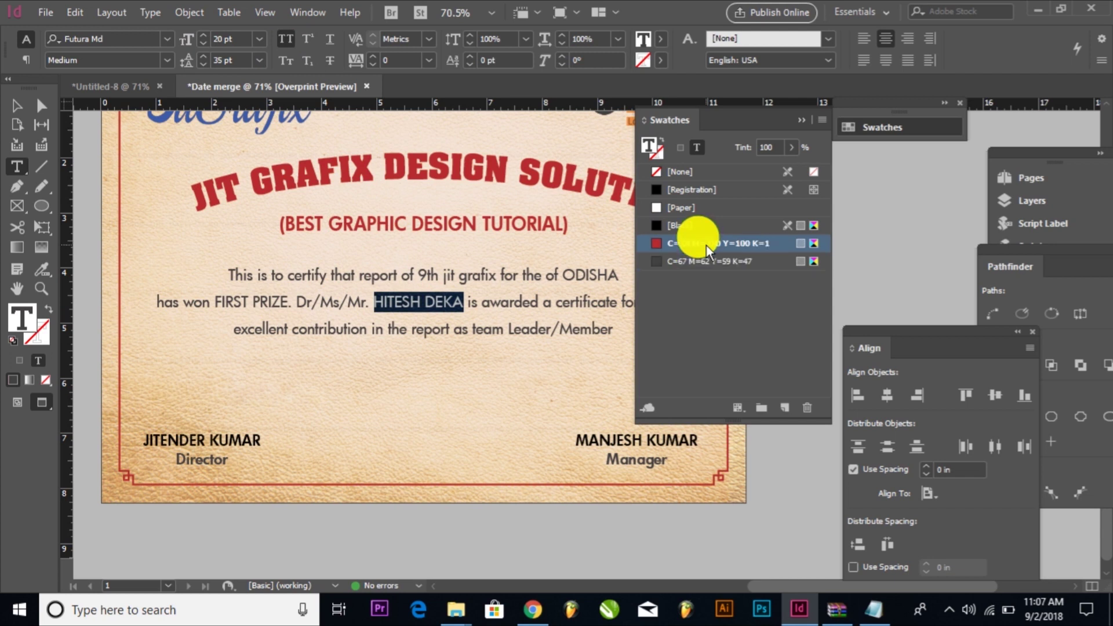
pyautogui.click(165, 60)
pyautogui.click(172, 39)
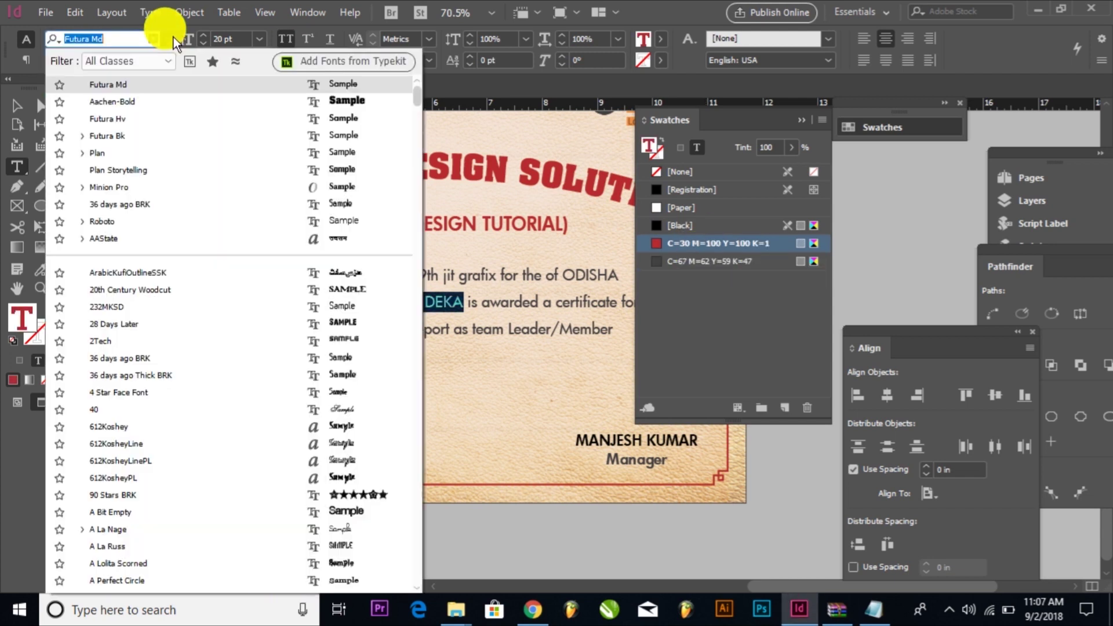
pyautogui.click(127, 120)
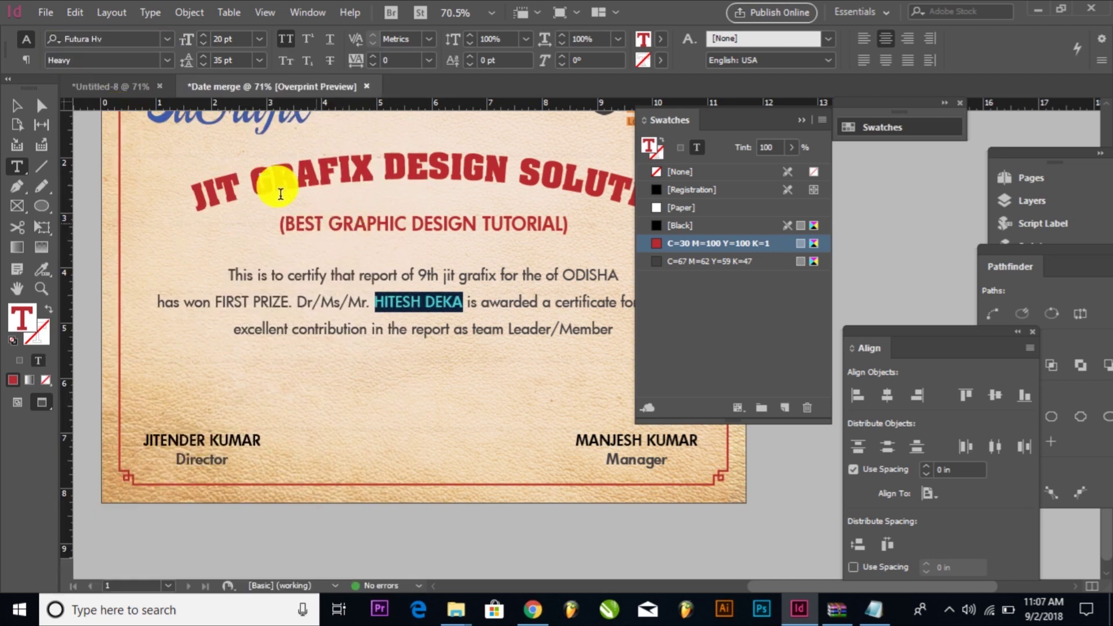
pyautogui.click(17, 106)
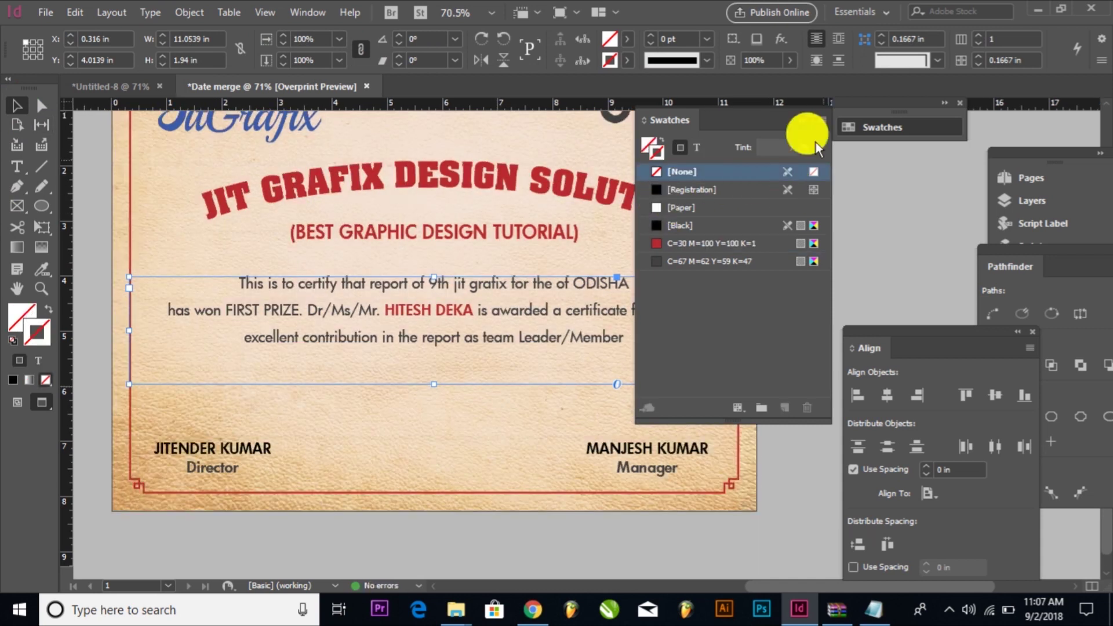
pyautogui.click(811, 165)
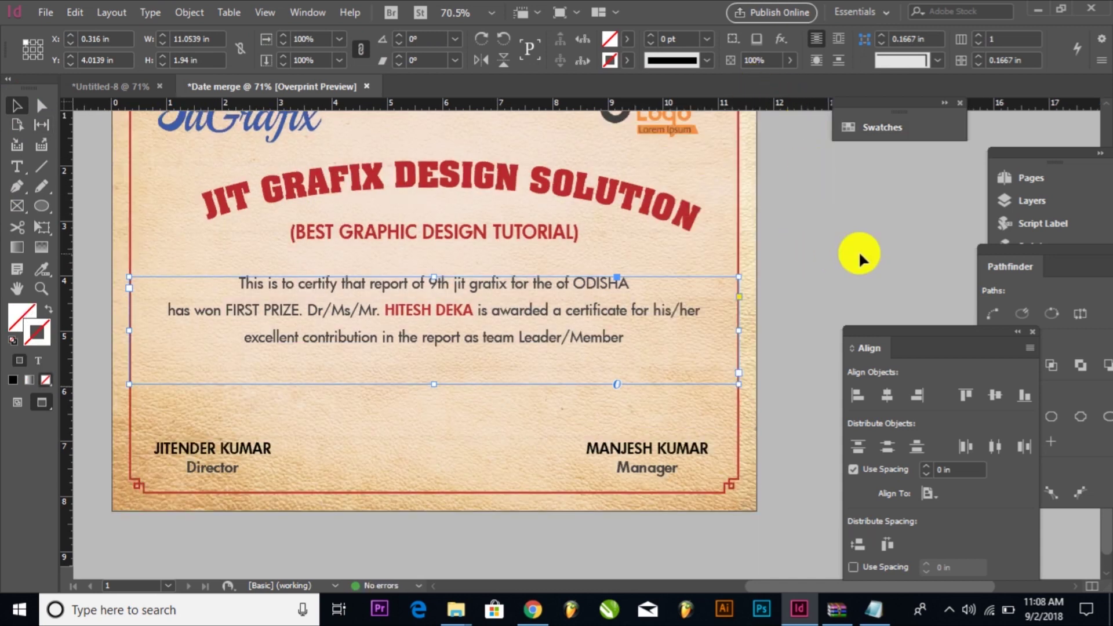
# Step: Copy the recipient name's formatting with the Eyedropper onto "ODISHA", "FIRST PRIZE" and "9th" in the body text
pyautogui.click(816, 234)
pyautogui.press('i')
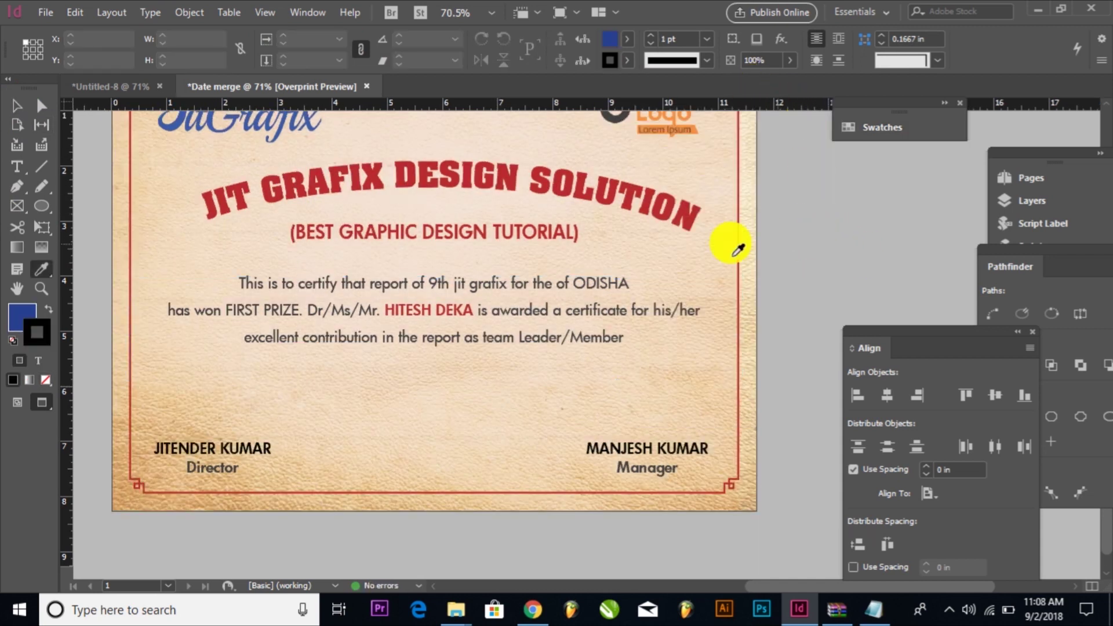
pyautogui.click(467, 305)
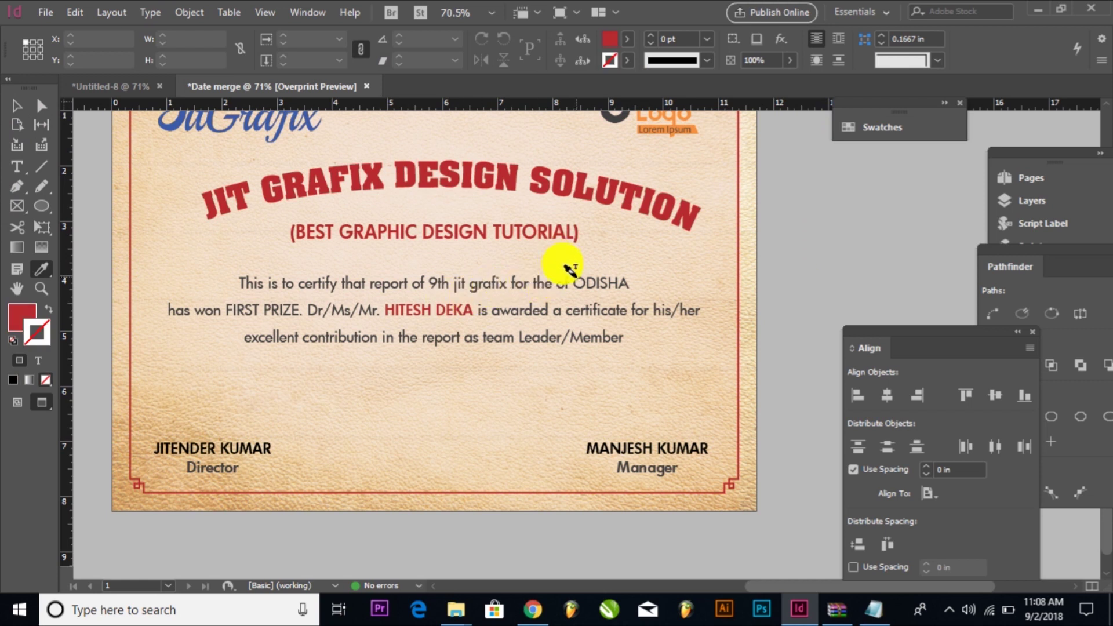
pyautogui.moveTo(580, 277); pyautogui.dragTo(629, 279)
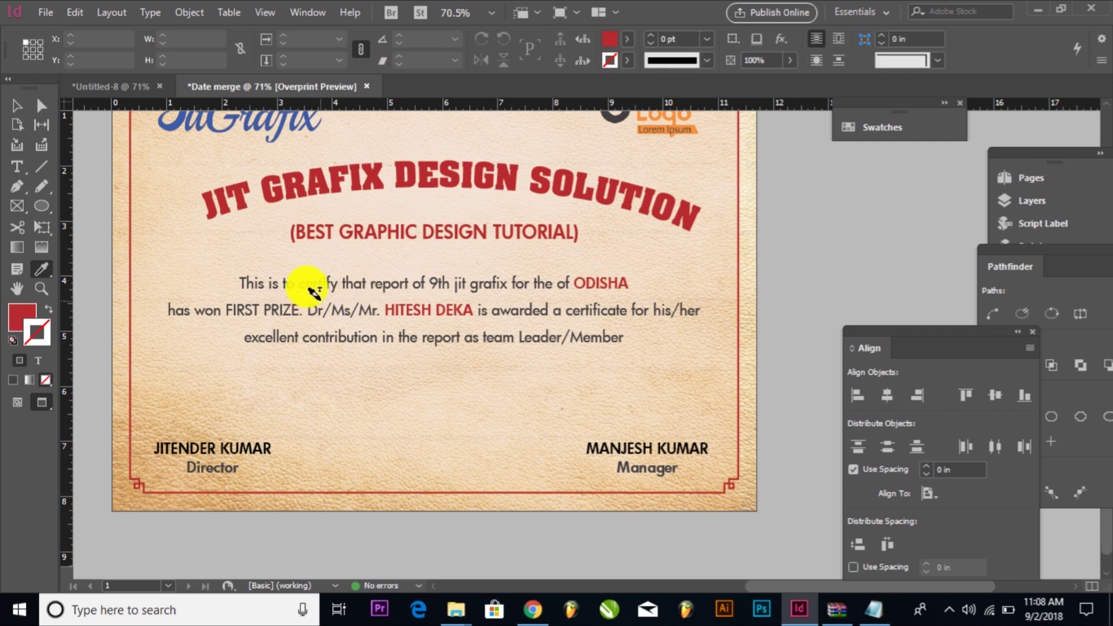
pyautogui.moveTo(291, 308)
pyautogui.mouseDown()
pyautogui.moveTo(211, 286)
pyautogui.moveTo(272, 303)
pyautogui.mouseUp()
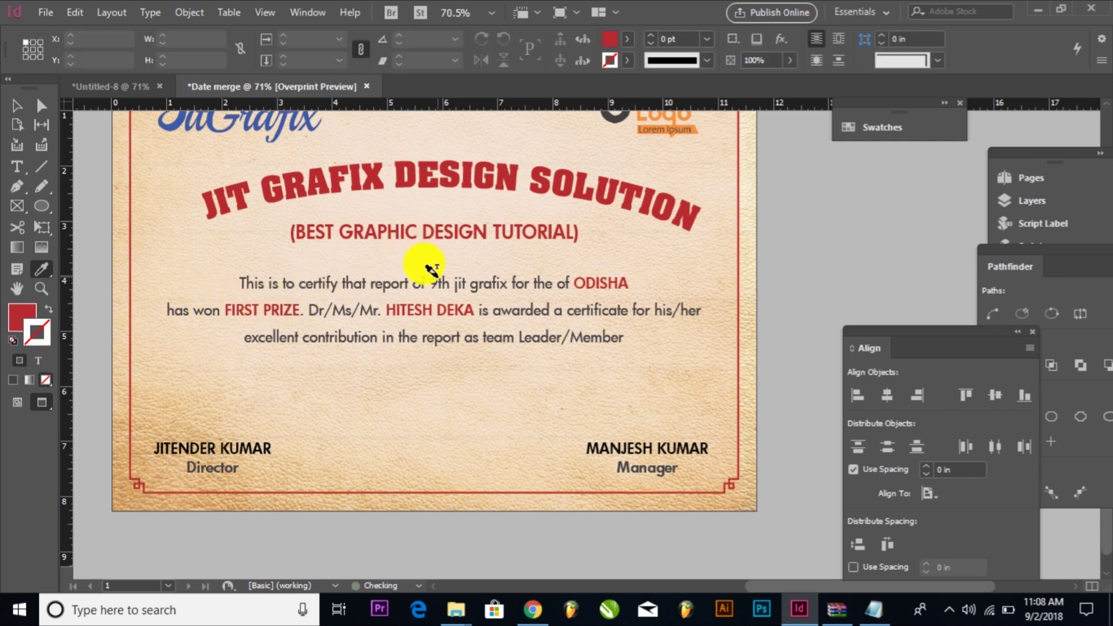
pyautogui.moveTo(423, 281); pyautogui.dragTo(451, 282)
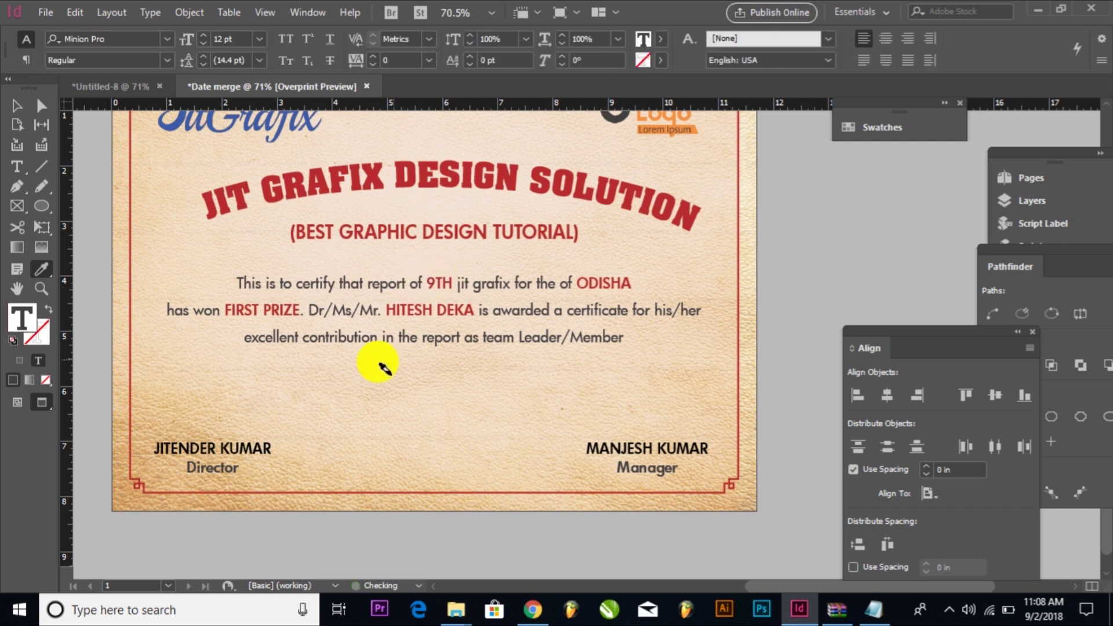
pyautogui.click(15, 105)
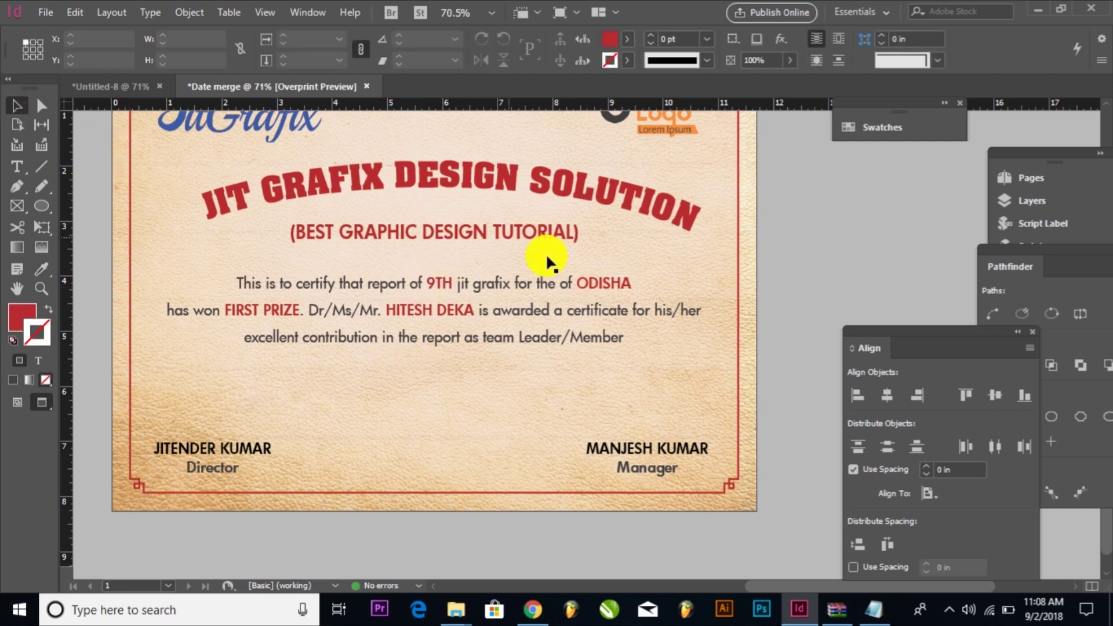
# Step: Remove All Caps from the "th" in "9th" in the certificate body text
pyautogui.moveTo(489, 285); pyautogui.dragTo(451, 295)
pyautogui.doubleClick(451, 288)
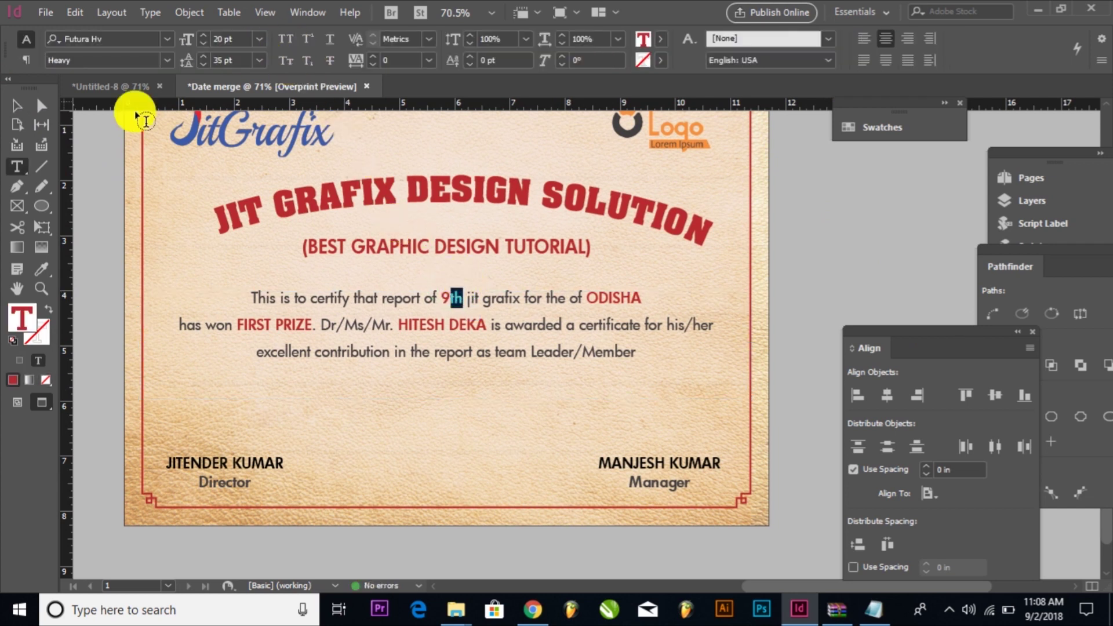
pyautogui.click(13, 107)
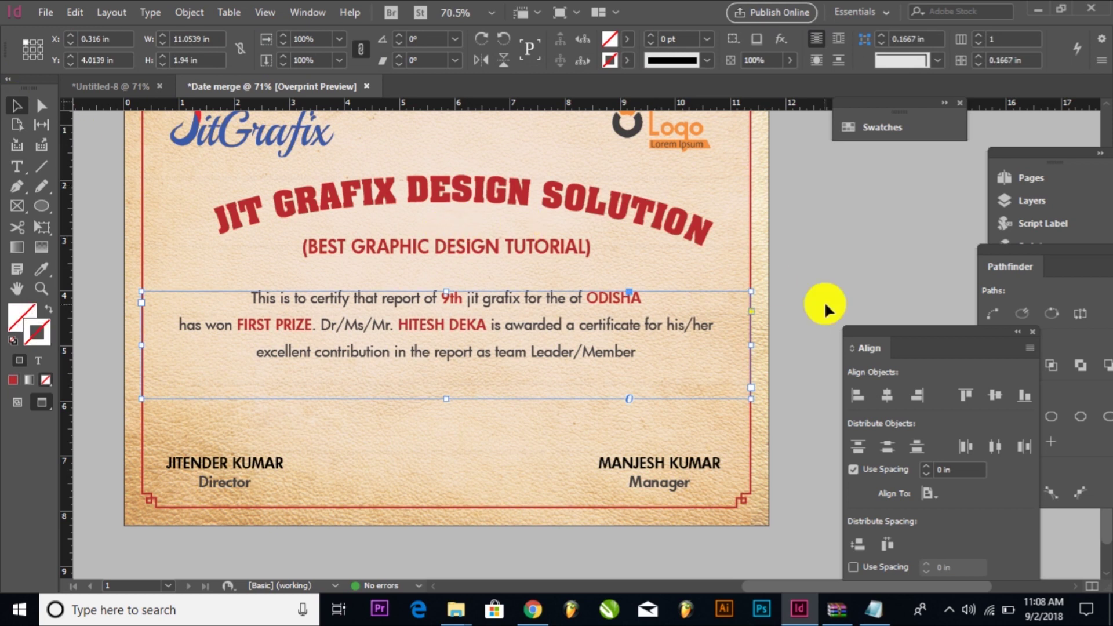
pyautogui.click(777, 284)
# Step: Centre the pale overlay rectangle horizontally and vertically on the page, and preview the certificate with the panels hidden
pyautogui.moveTo(785, 159); pyautogui.dragTo(762, 258)
pyautogui.hotkey('ctrl', '-')
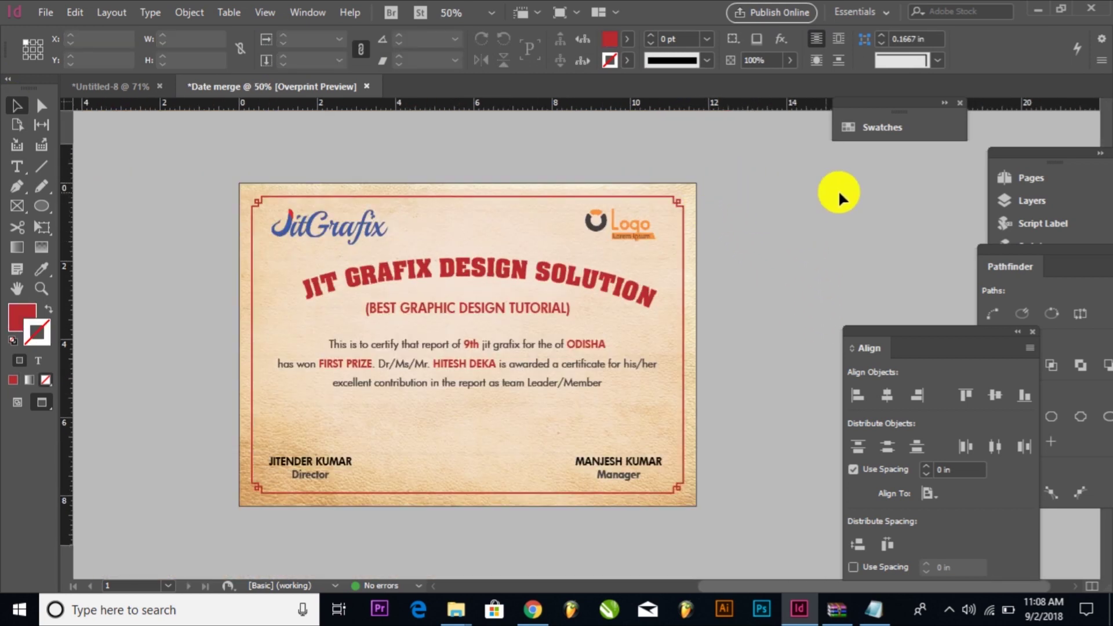
pyautogui.click(675, 191)
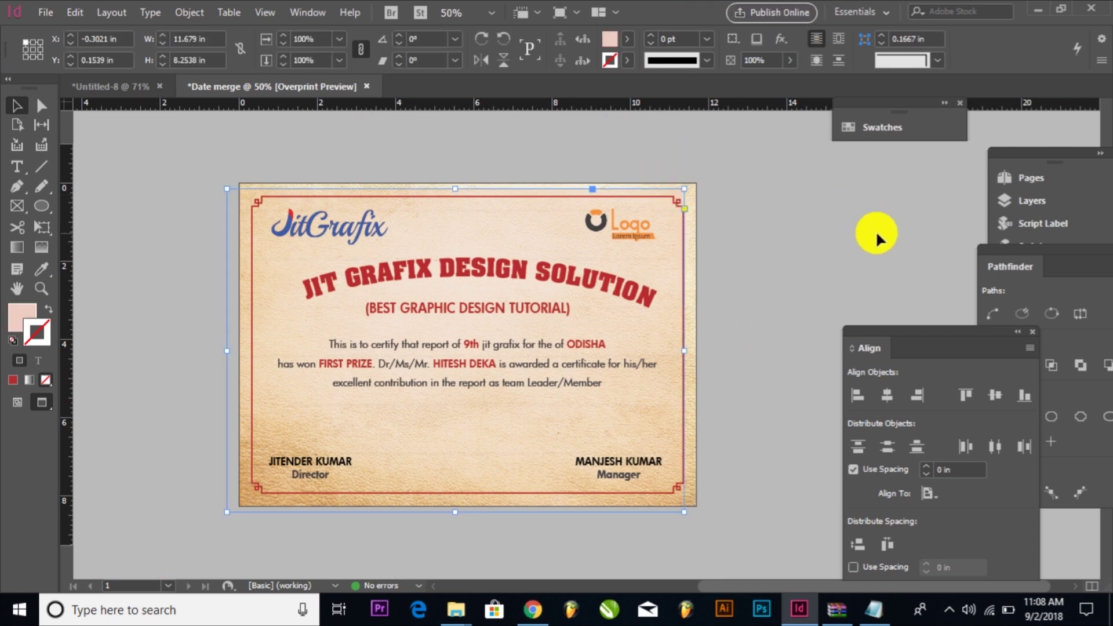
pyautogui.click(887, 395)
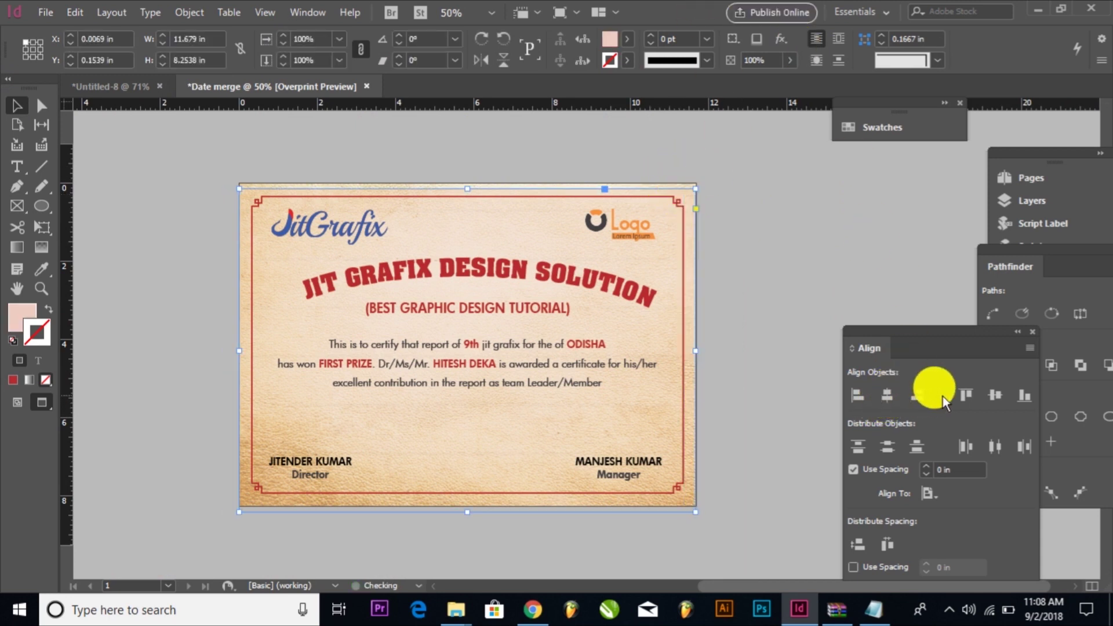
pyautogui.click(992, 397)
pyautogui.click(808, 220)
pyautogui.moveTo(771, 212); pyautogui.dragTo(779, 213)
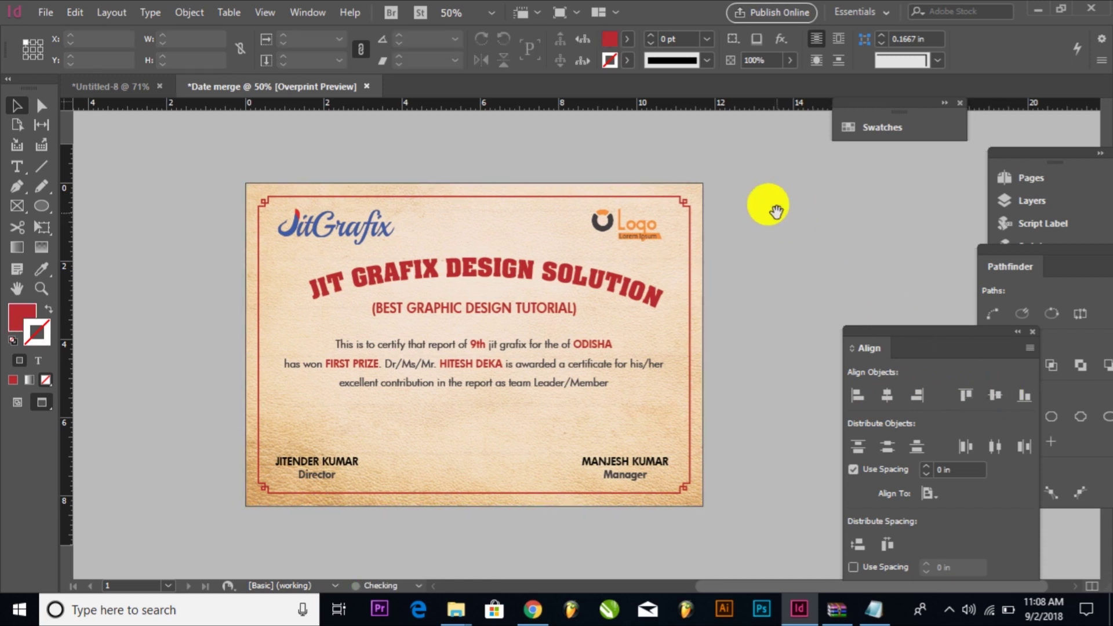
pyautogui.hotkey('ctrl', '=')
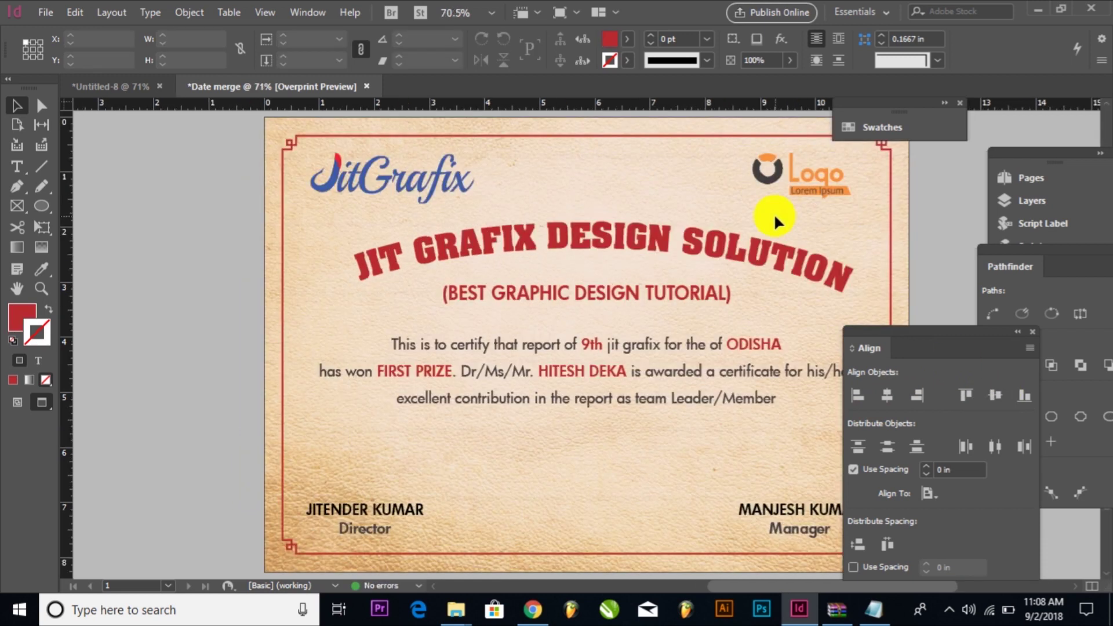
pyautogui.press('Tab')
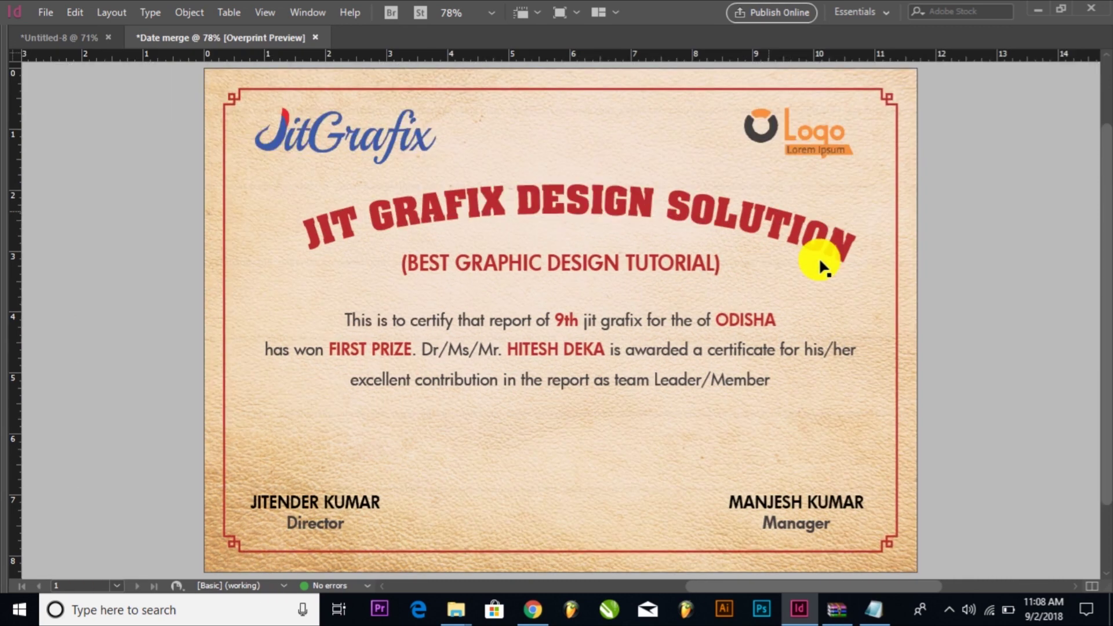
pyautogui.press('Tab')
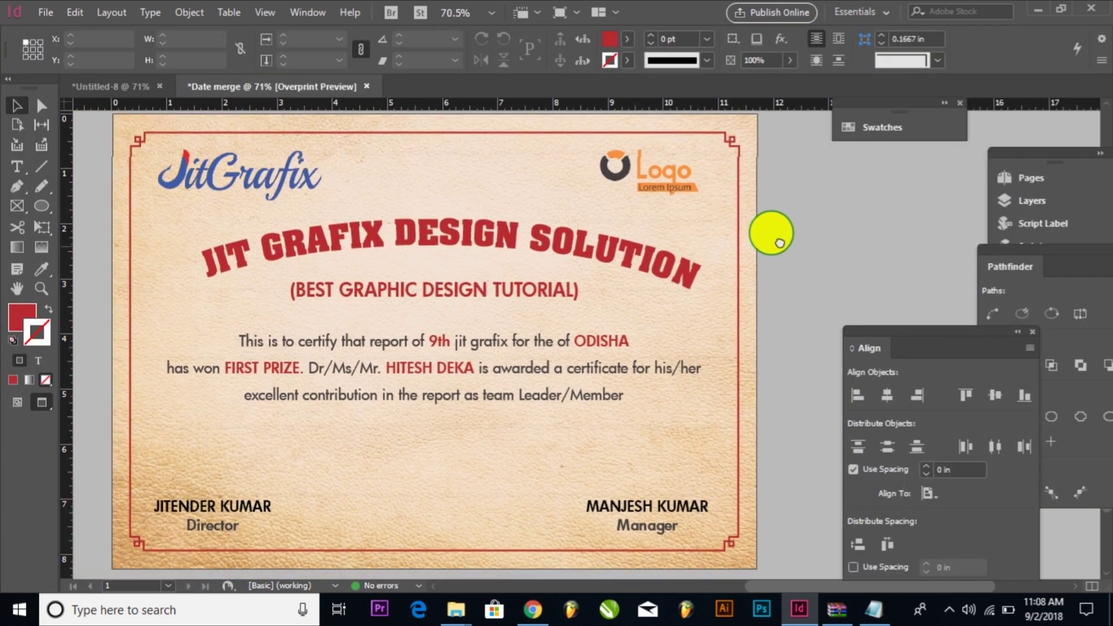
# Step: Delete the left page of the A-Master spread
pyautogui.click(299, 9)
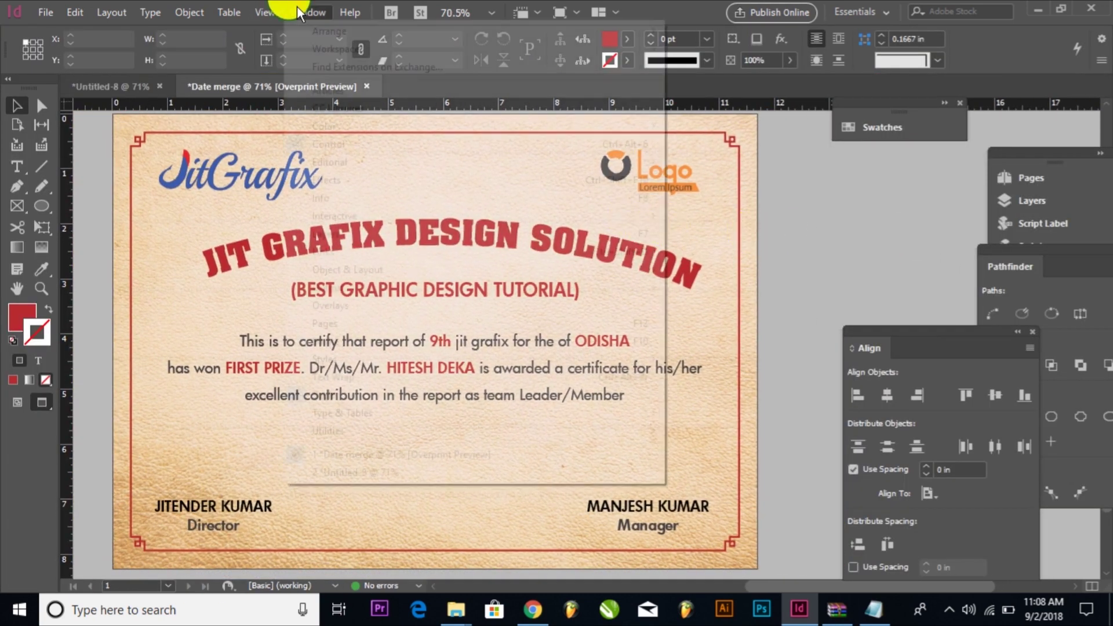
pyautogui.click(350, 323)
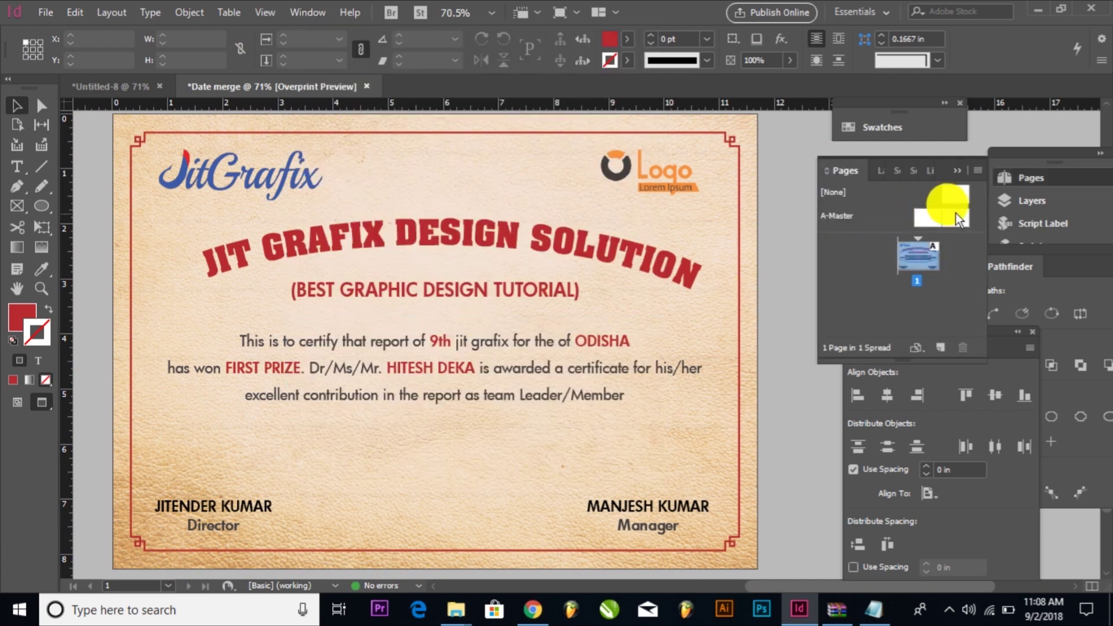
pyautogui.moveTo(930, 214); pyautogui.dragTo(961, 347)
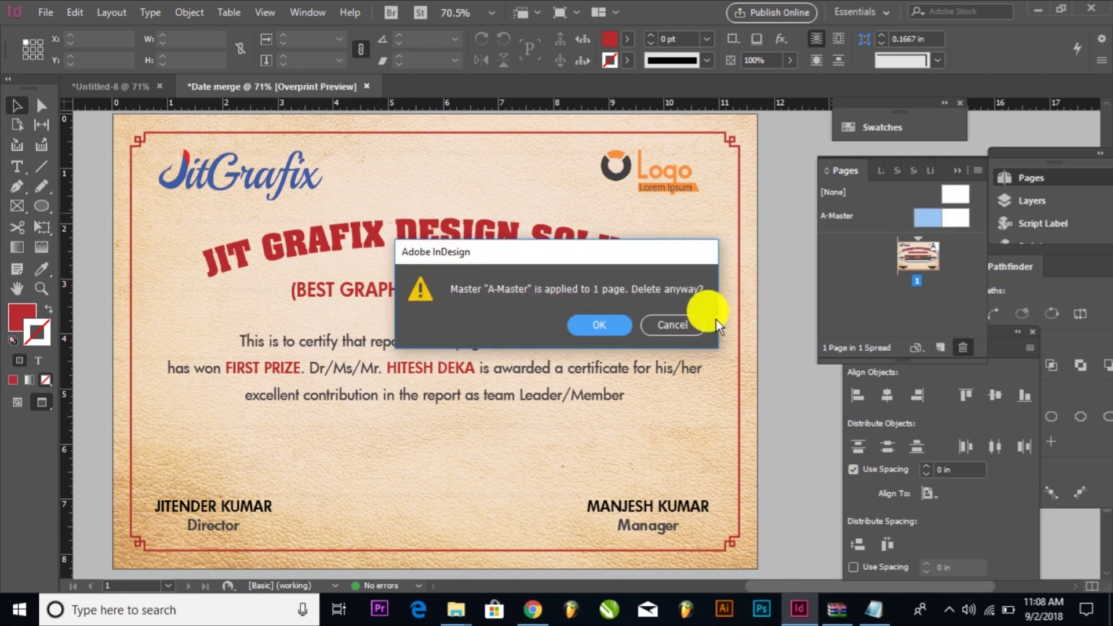
pyautogui.click(611, 322)
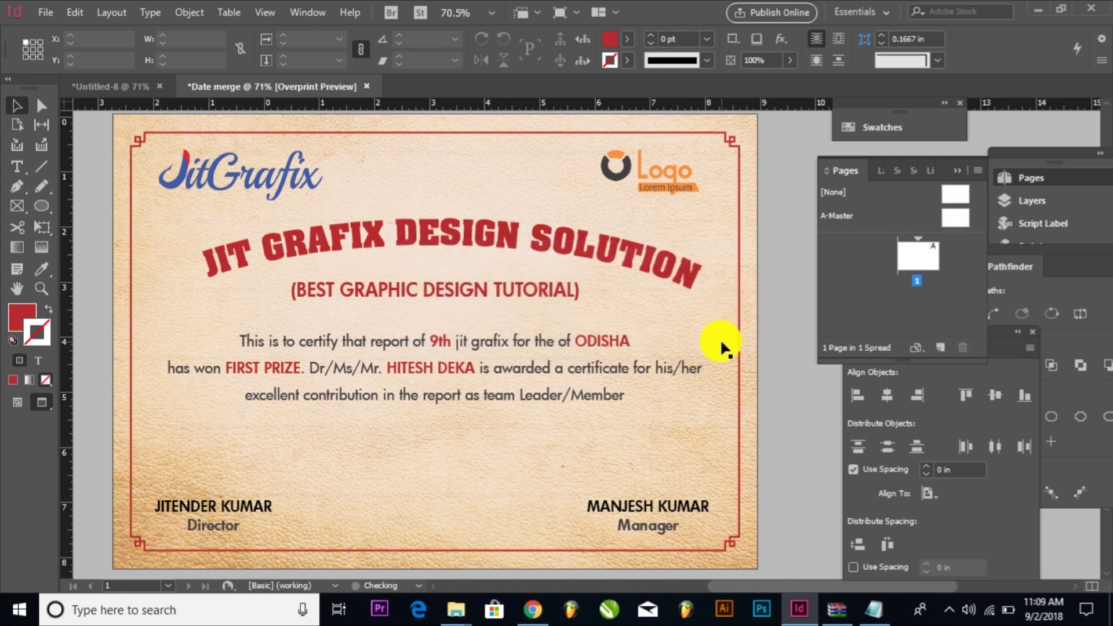
# Step: Select all the certificate artwork on page 1 and copy it
pyautogui.hotkey('ctrl', '0')
pyautogui.hotkey('ctrl', '-')
pyautogui.hotkey('ctrl', '-')
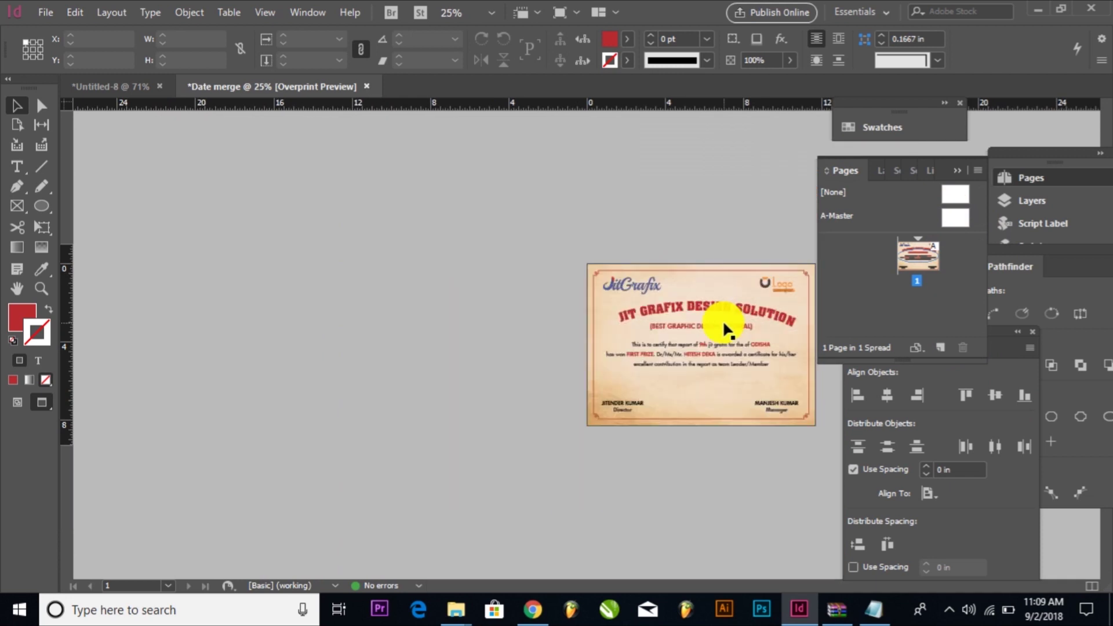
pyautogui.hotkey('ctrl', 'a')
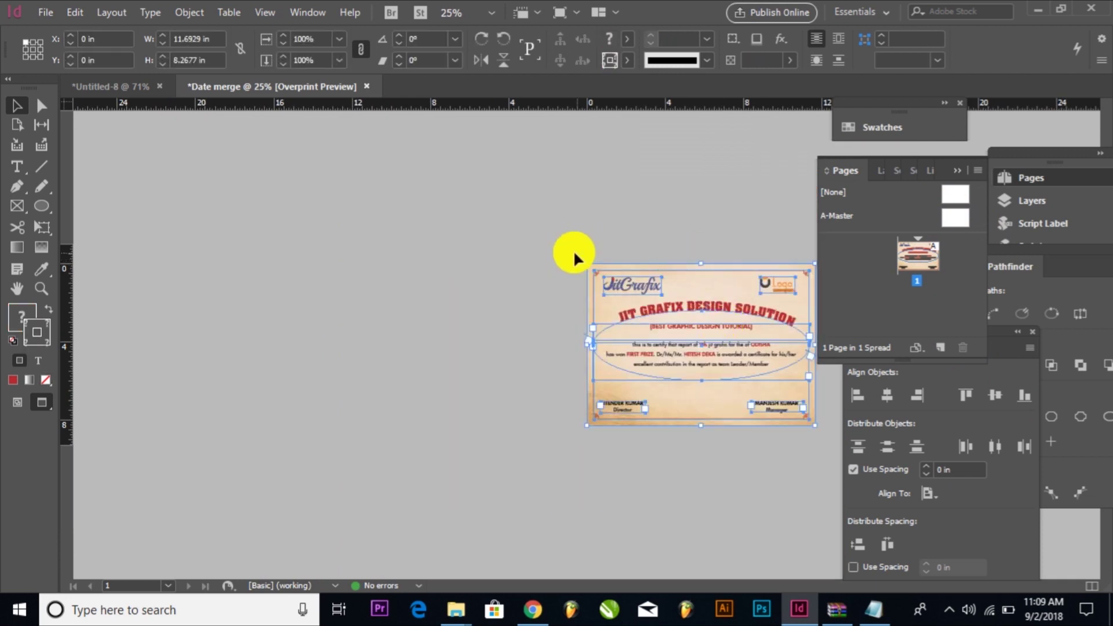
pyautogui.click(76, 16)
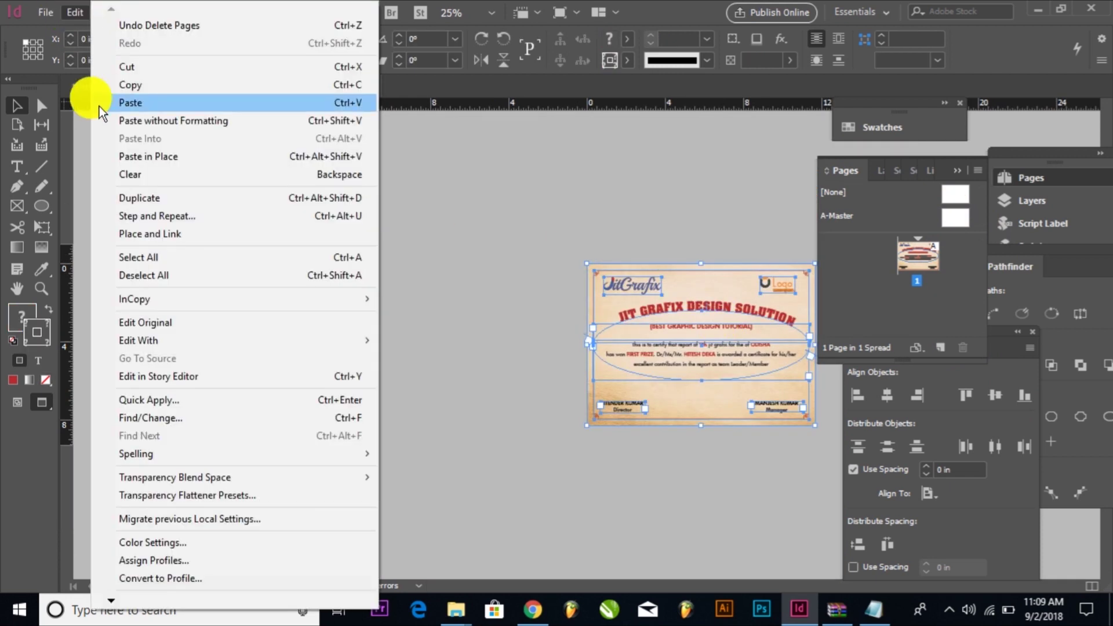
pyautogui.click(141, 84)
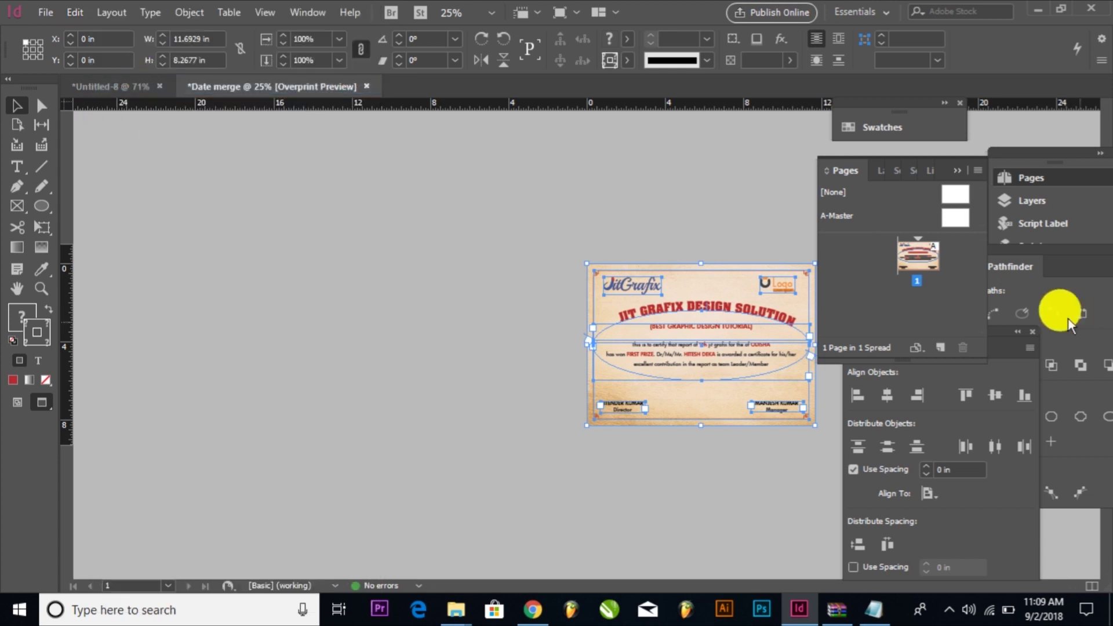
# Step: Paste the copied certificate in place on the A-Master page and move it left so it covers the page exactly
pyautogui.doubleClick(954, 218)
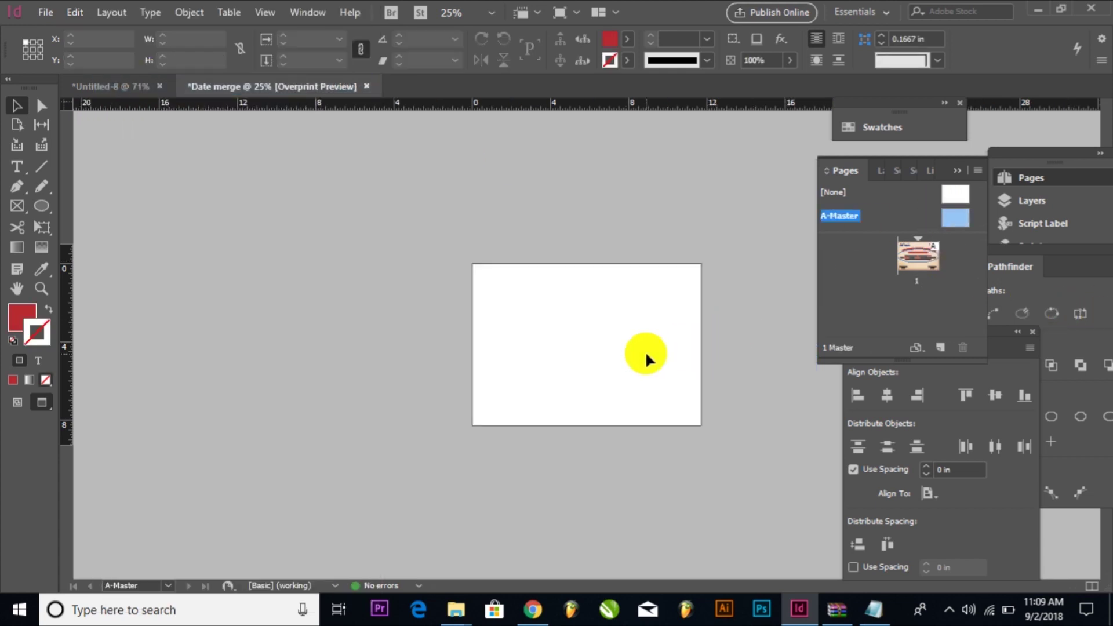
pyautogui.click(73, 14)
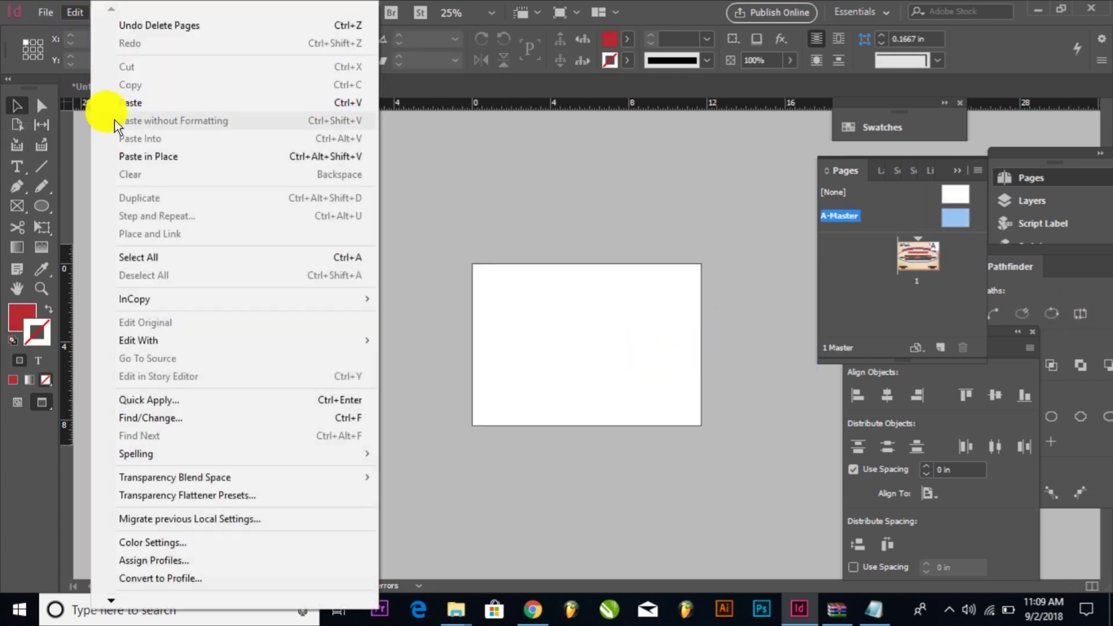
pyautogui.click(137, 155)
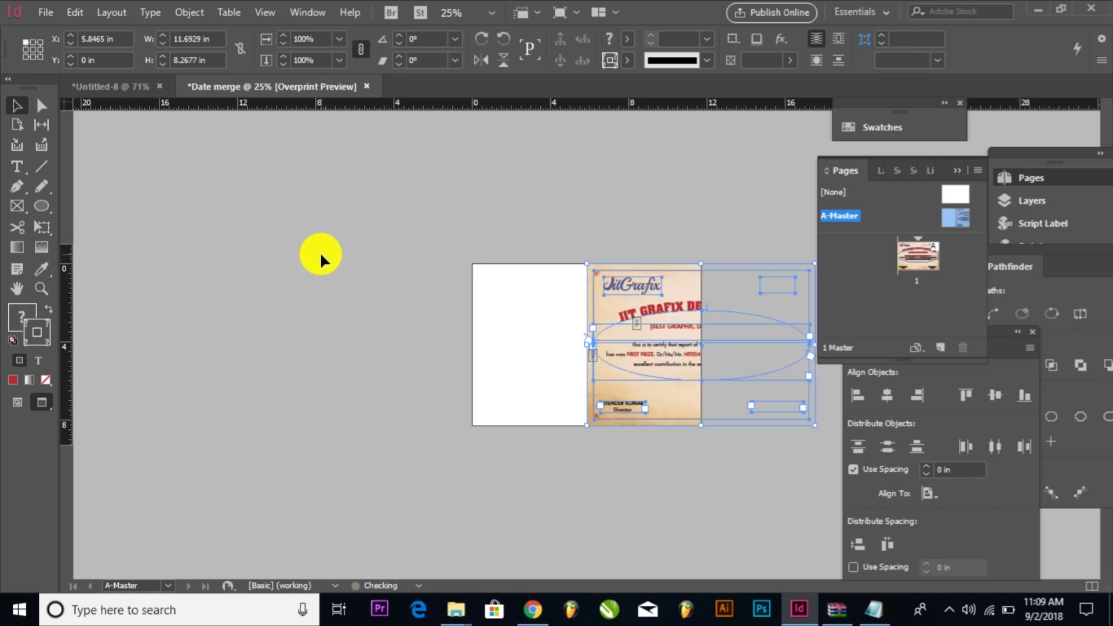
pyautogui.moveTo(642, 304); pyautogui.dragTo(533, 317)
pyautogui.click(741, 491)
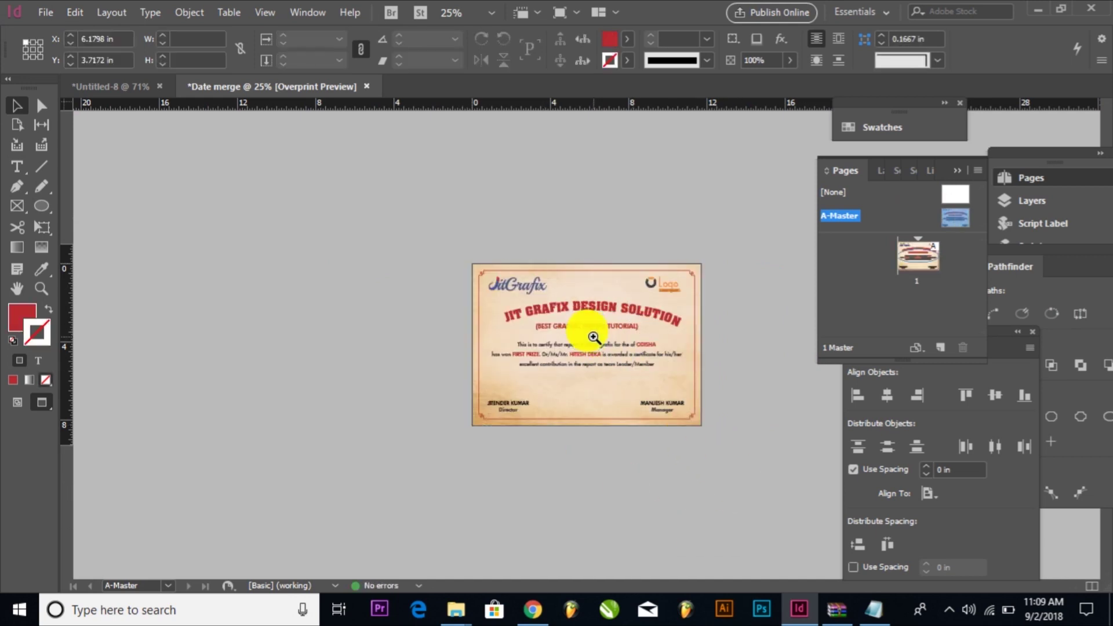
# Step: Delete the certificate artwork placed directly on page 1, keeping the master's copy, and return to the A-Master page
pyautogui.keyDown('ctrl'); pyautogui.click(594, 337); pyautogui.keyUp('ctrl')
pyautogui.doubleClick(915, 255)
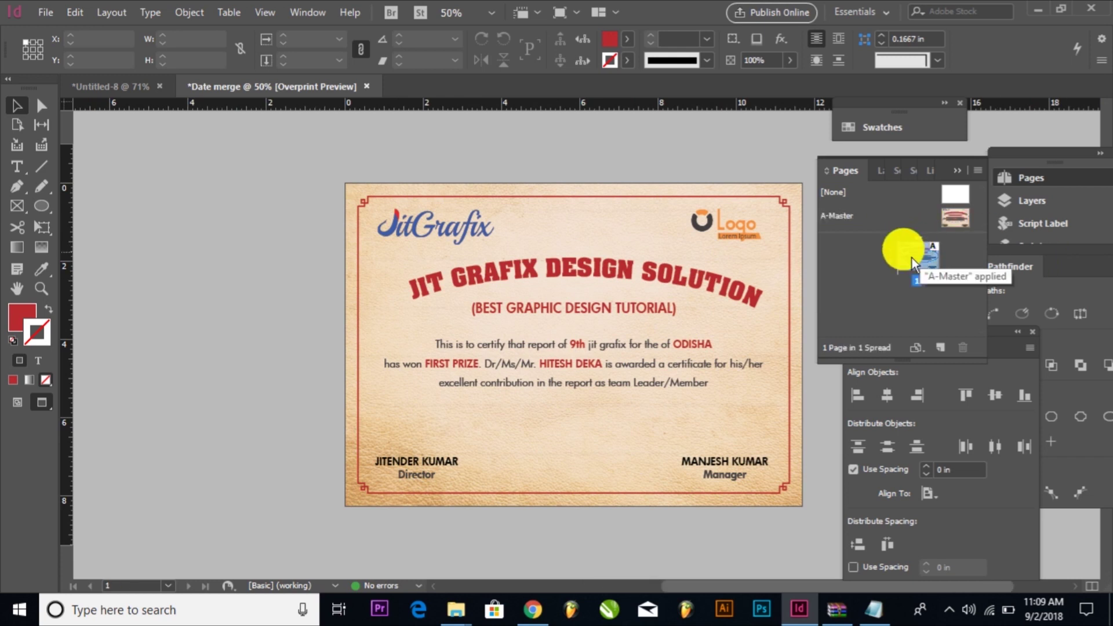
pyautogui.hotkey('ctrl', 'a')
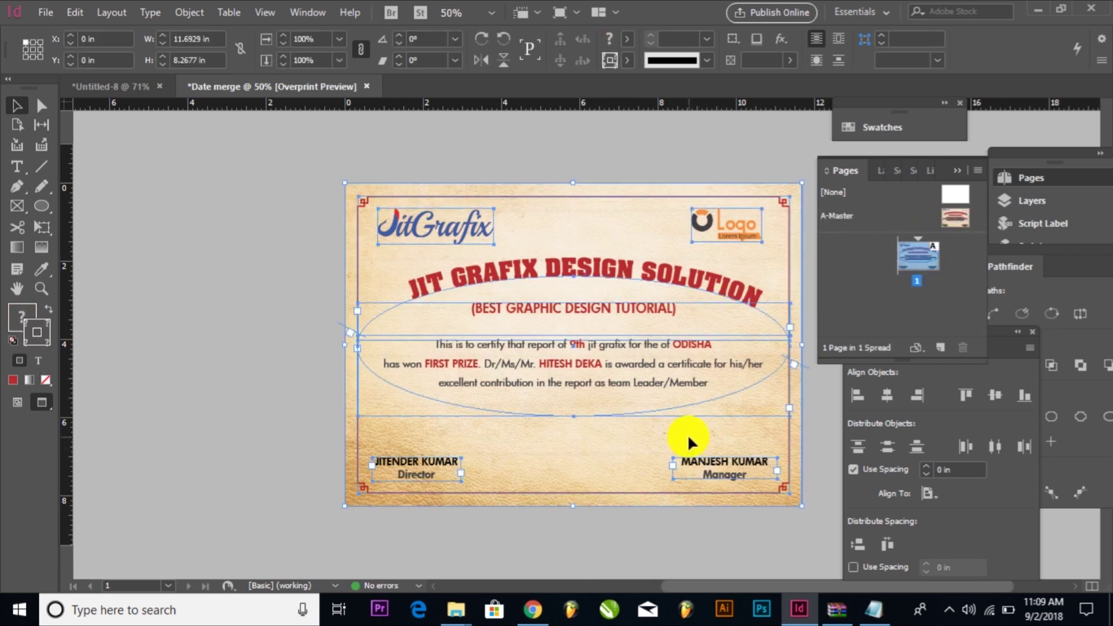
pyautogui.click(623, 351)
pyautogui.doubleClick(925, 268)
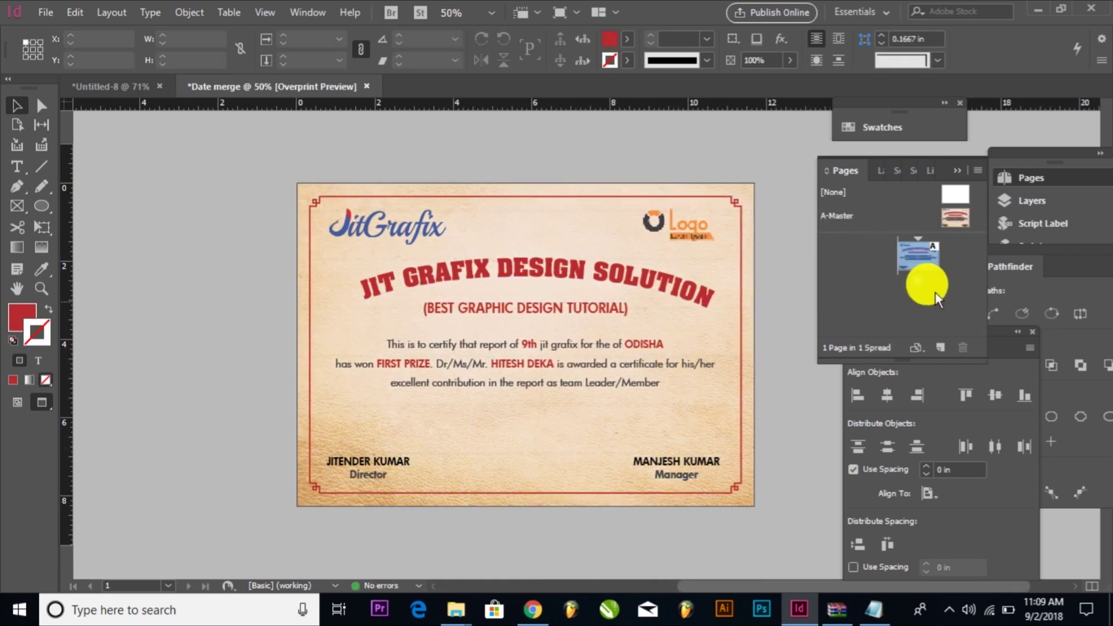
pyautogui.doubleClick(951, 213)
# Step: Switch to the test folder in File Explorer and open the "1st Prize Winner" workbook in Excel
pyautogui.click(452, 607)
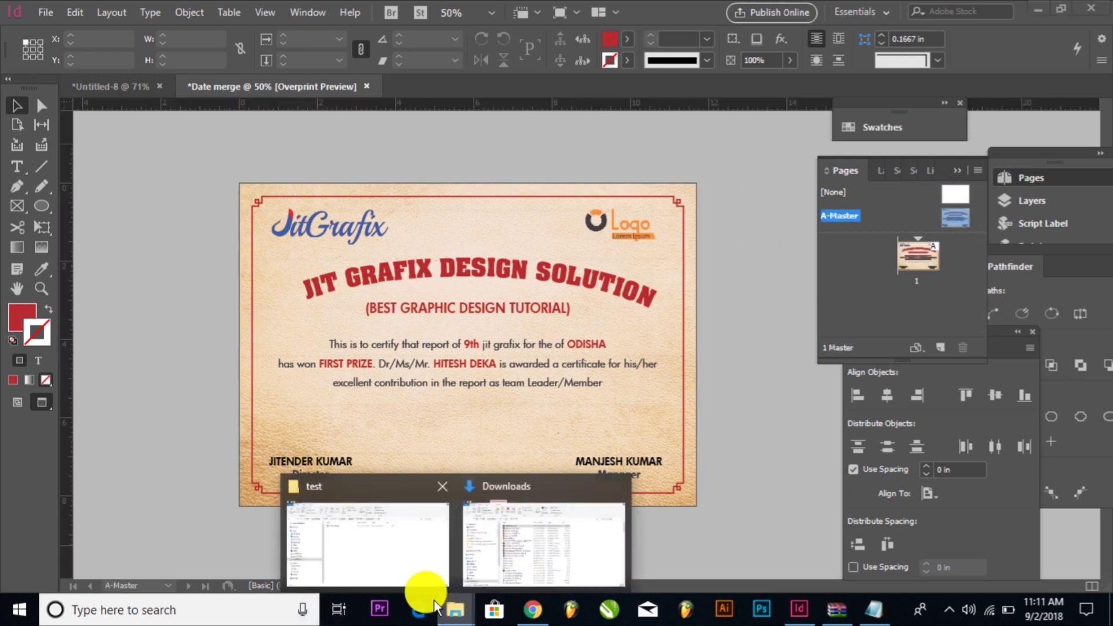
pyautogui.click(374, 580)
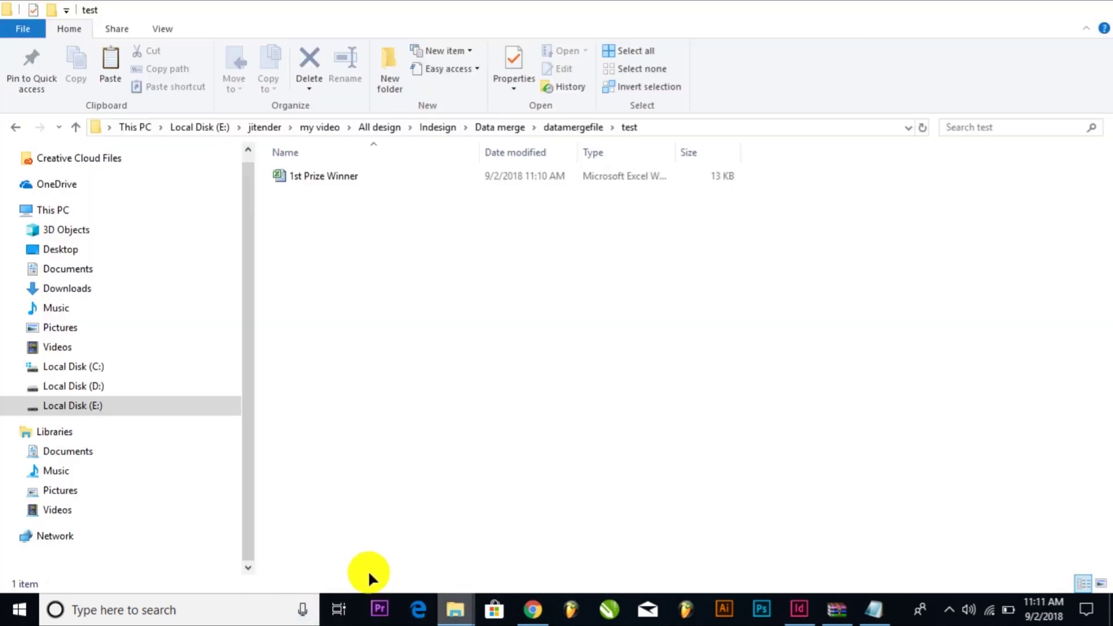
pyautogui.doubleClick(326, 179)
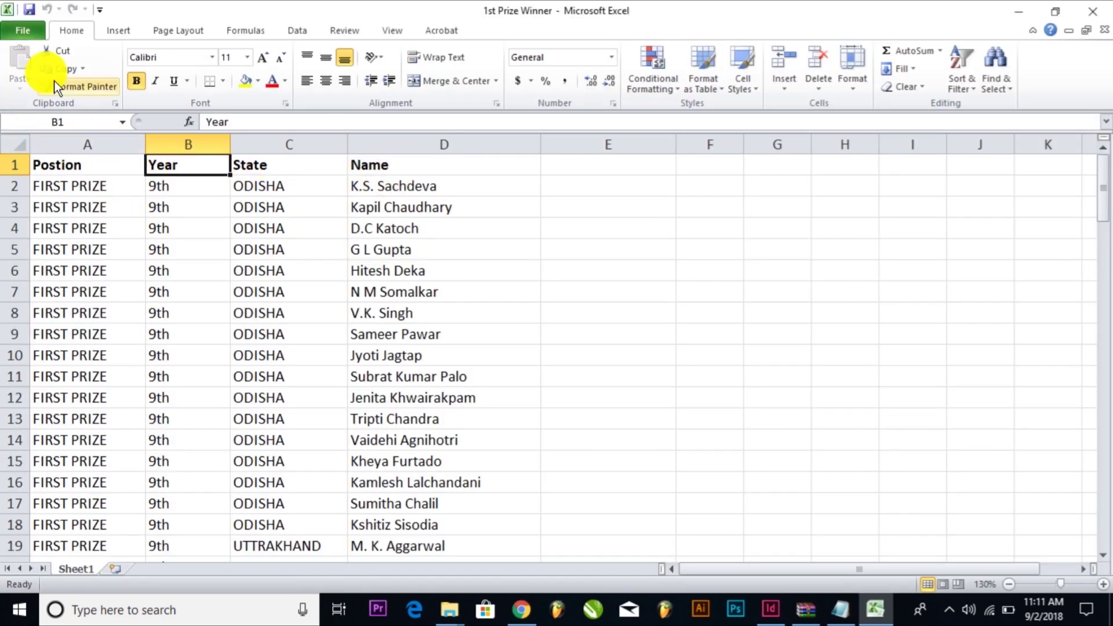
# Step: Save the workbook in the test folder as "1st Prize Winner" in CSV (Comma delimited) format, accepting that format
pyautogui.click(18, 31)
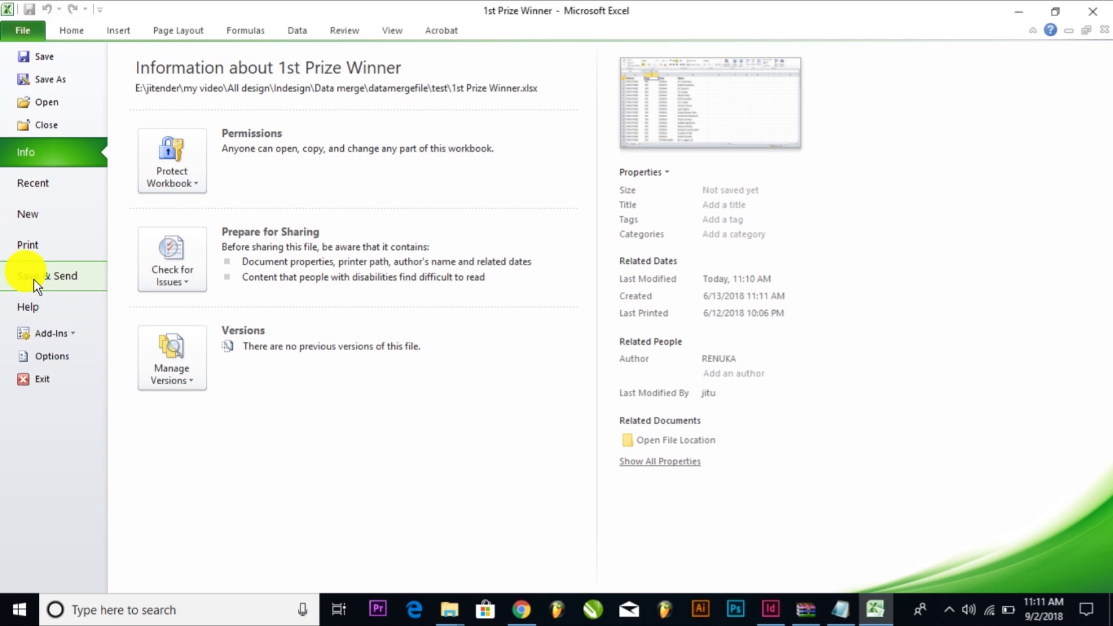
pyautogui.click(42, 58)
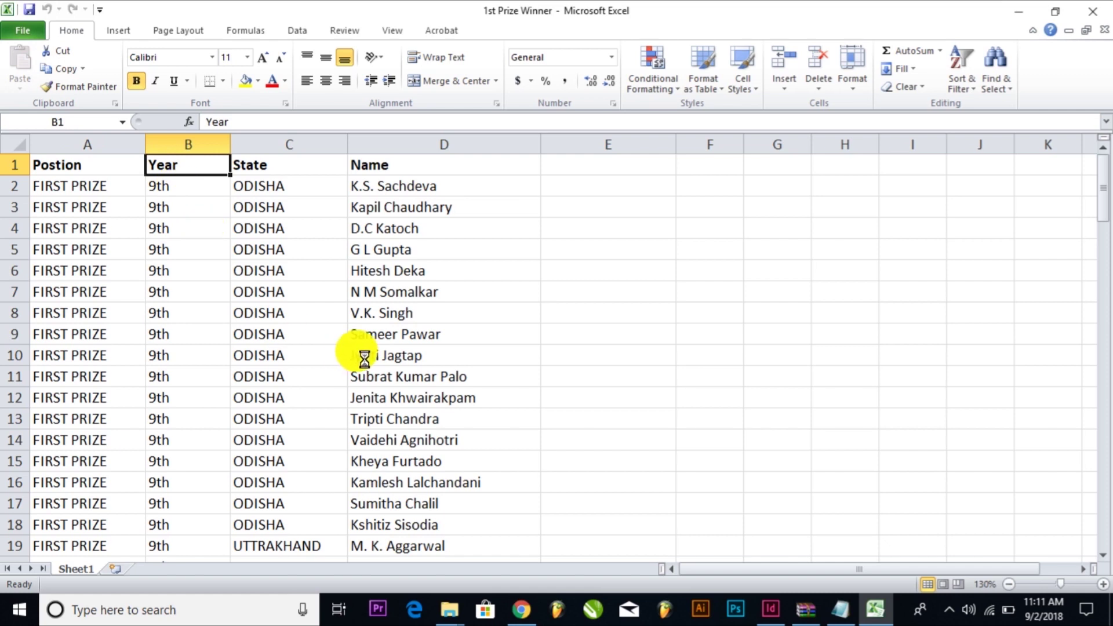
pyautogui.click(365, 304)
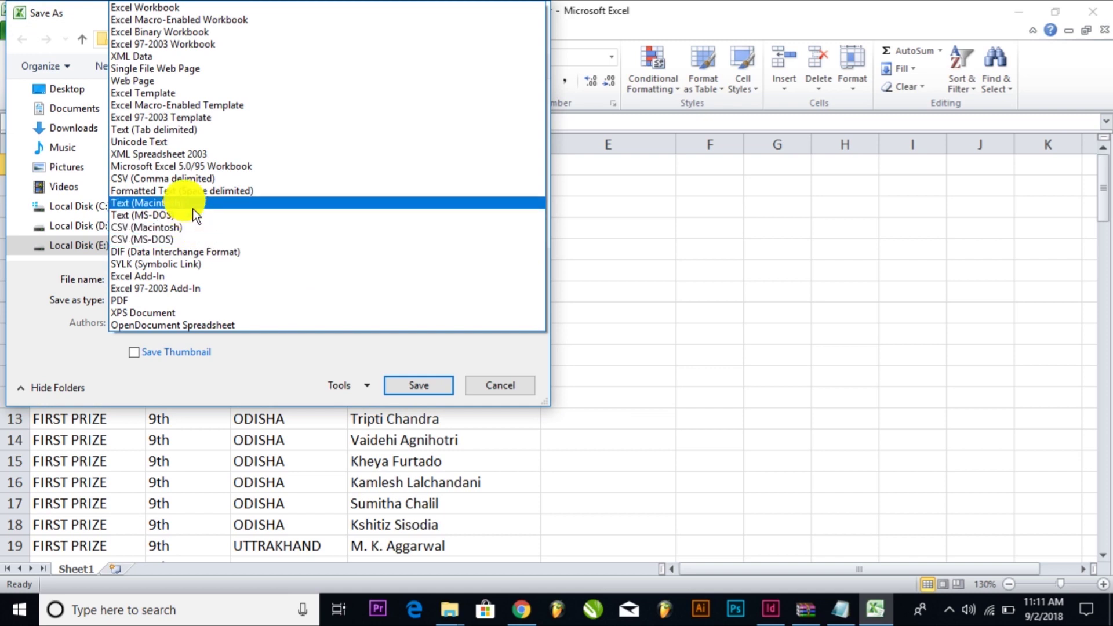
pyautogui.click(188, 180)
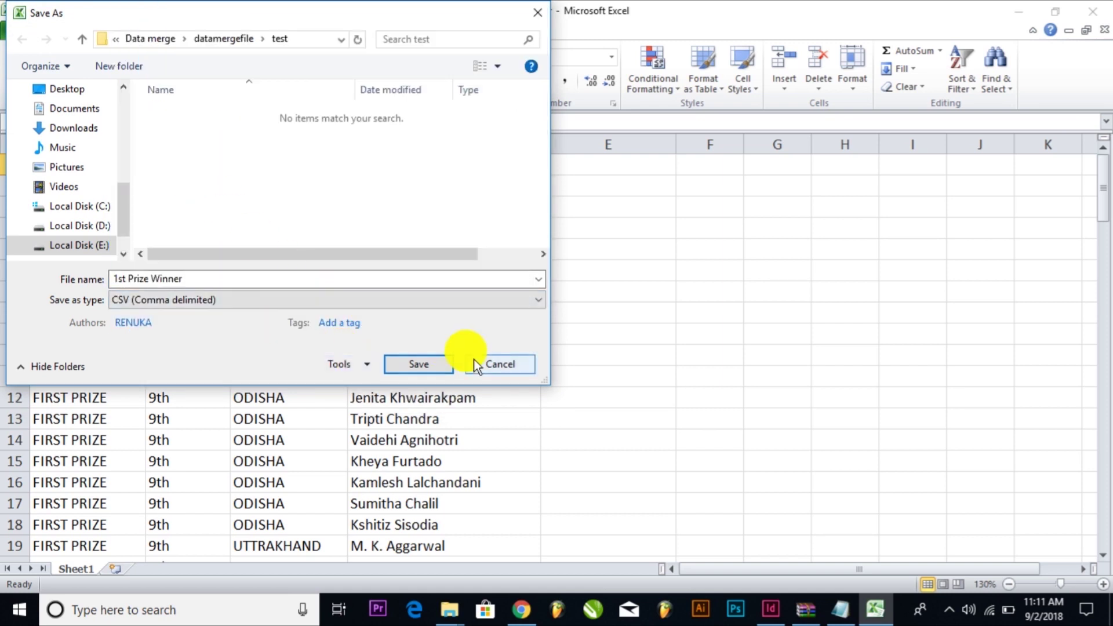
pyautogui.click(446, 362)
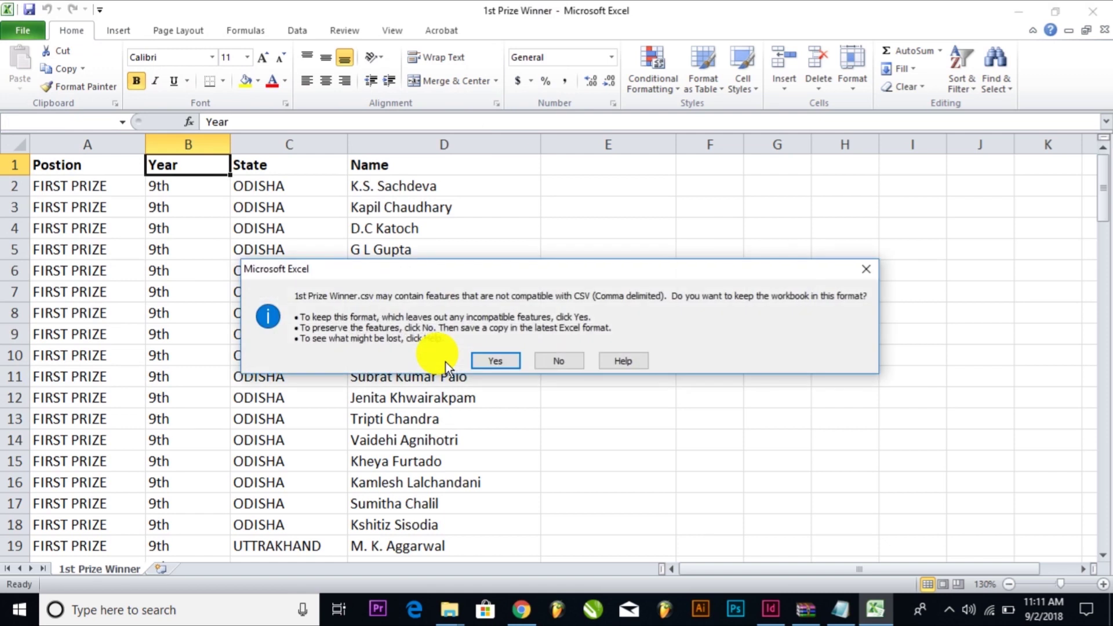
pyautogui.click(489, 356)
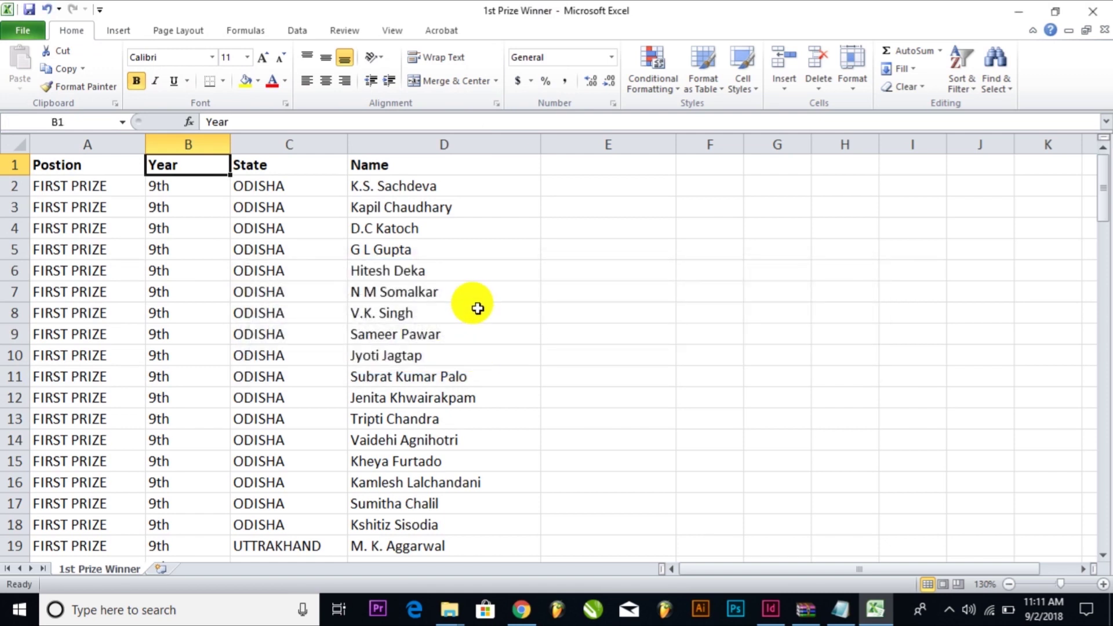
# Step: Look through the winner records and close the CSV workbook without saving again
pyautogui.scroll(-18, 569, 290)
pyautogui.click(1093, 11)
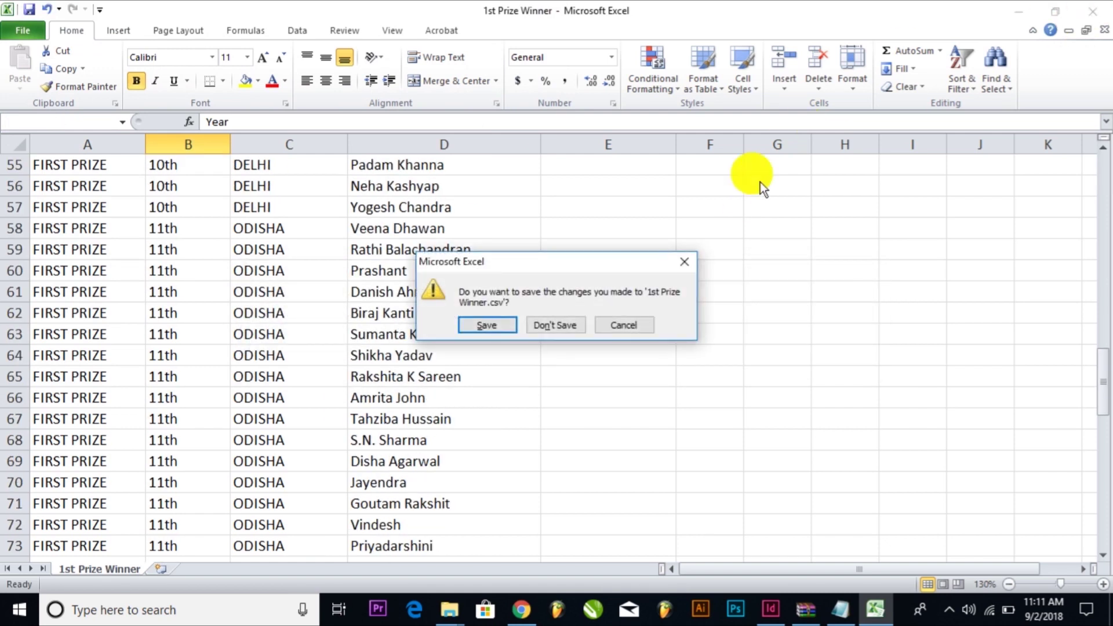
pyautogui.click(557, 325)
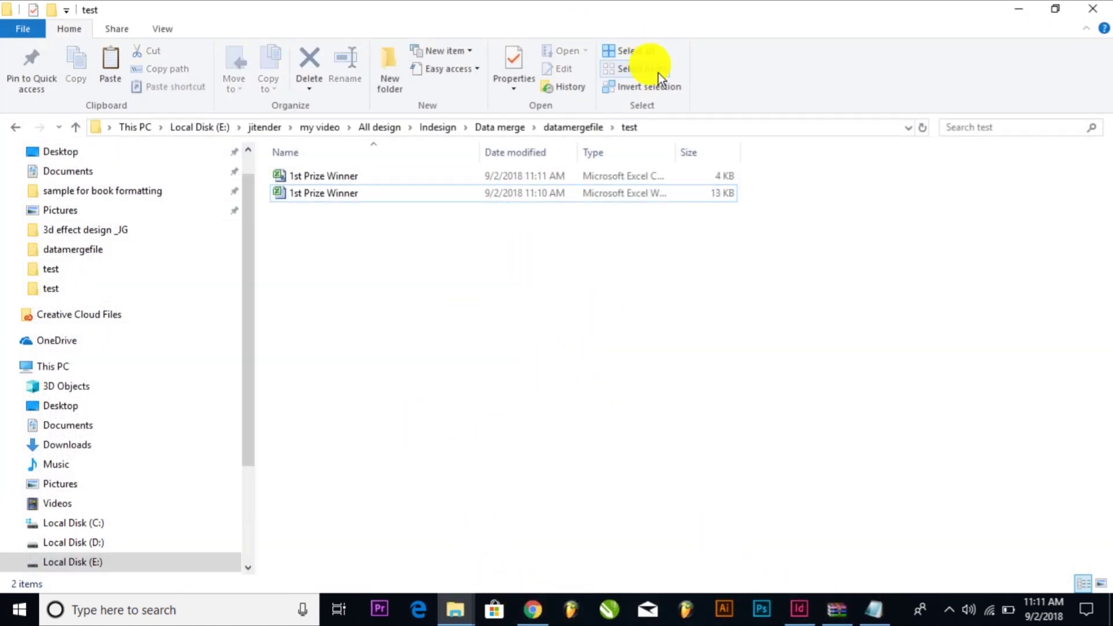
# Step: Copy the test folder's path in File Explorer and switch back to the certificate in InDesign
pyautogui.click(681, 129)
pyautogui.hotkey('ctrl', 'c')
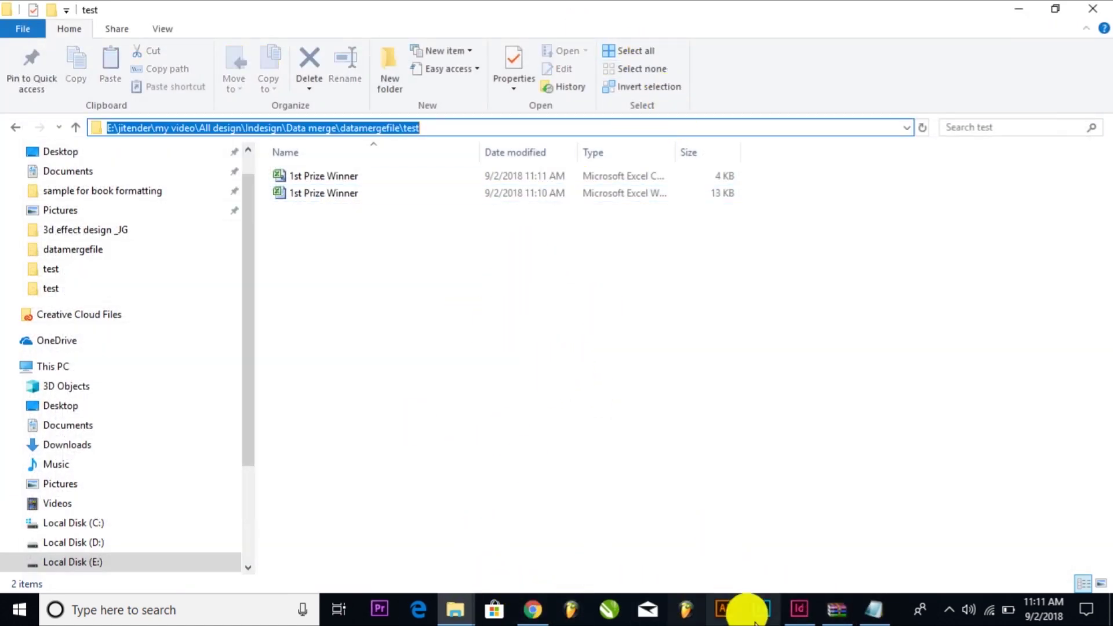
pyautogui.click(798, 609)
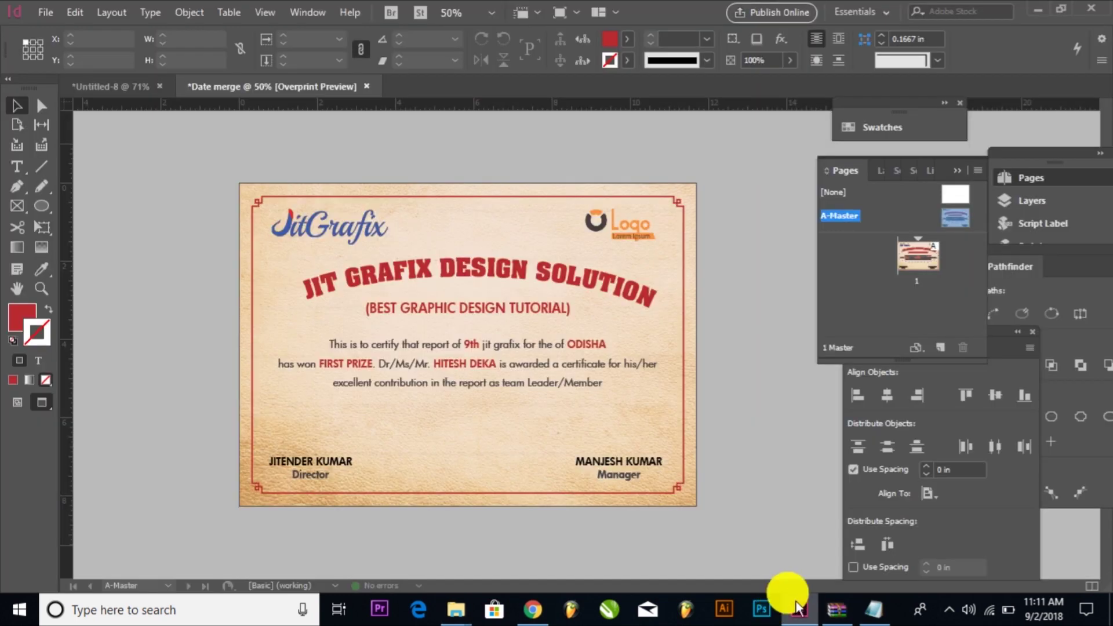
# Step: Show the Data Merge panel, place it beside the upper-left of the certificate and expand it
pyautogui.click(324, 11)
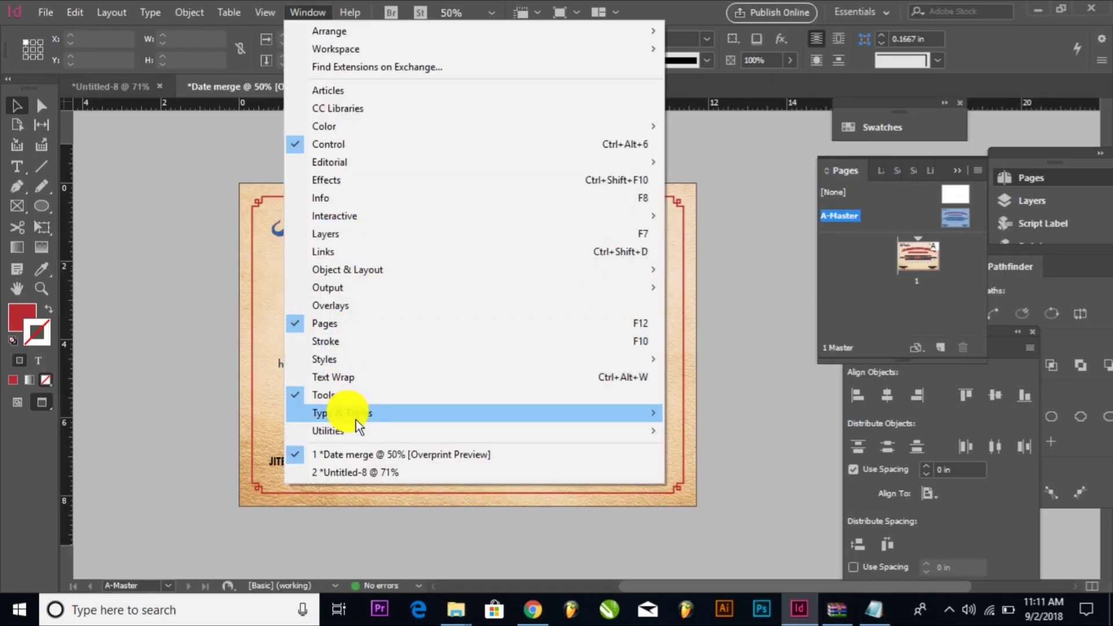
pyautogui.moveTo(358, 425)
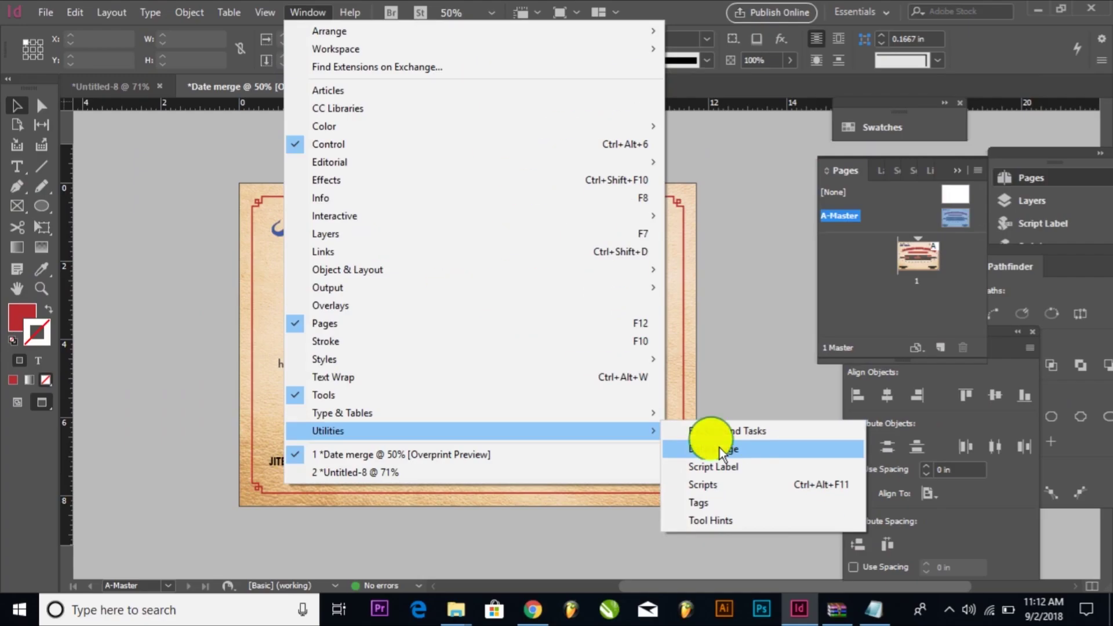
pyautogui.click(721, 452)
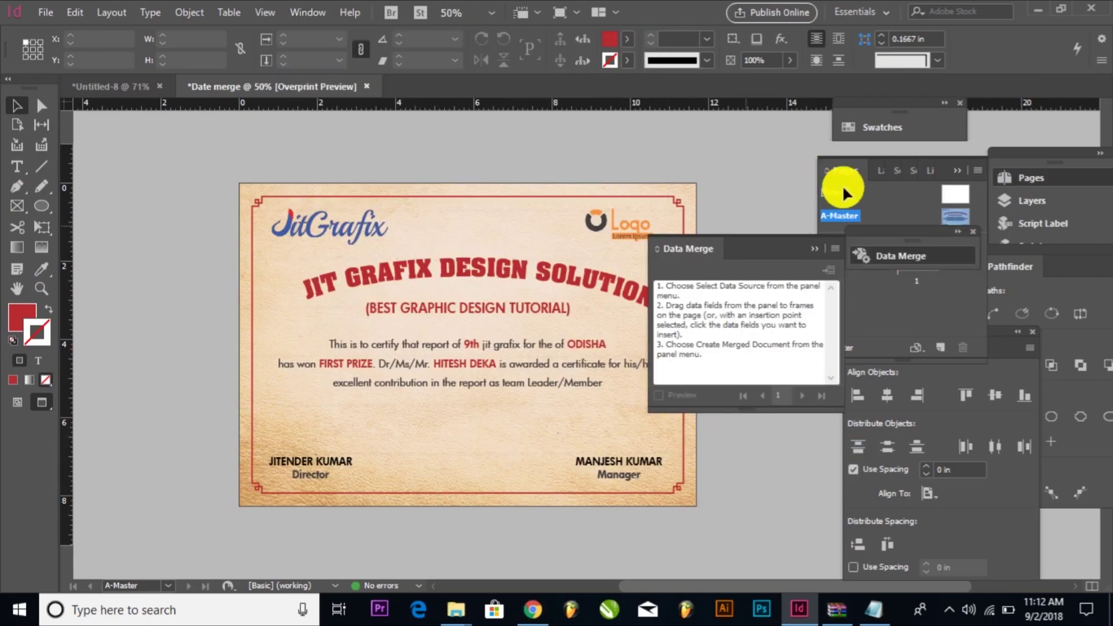
pyautogui.moveTo(904, 241); pyautogui.dragTo(146, 137)
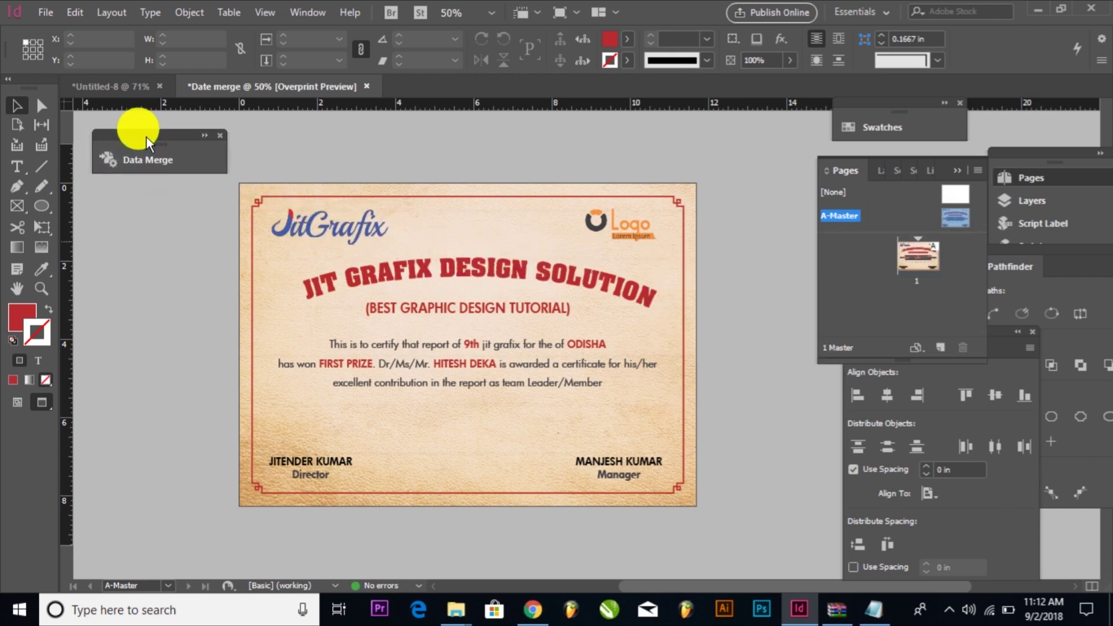
pyautogui.click(167, 152)
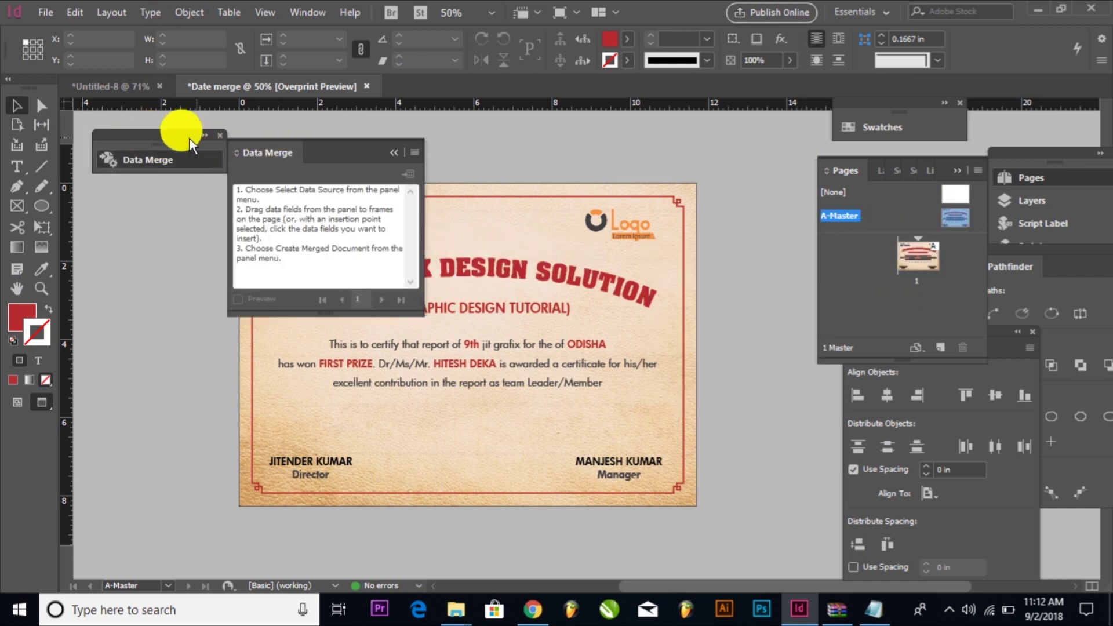
pyautogui.click(191, 138)
pyautogui.click(167, 152)
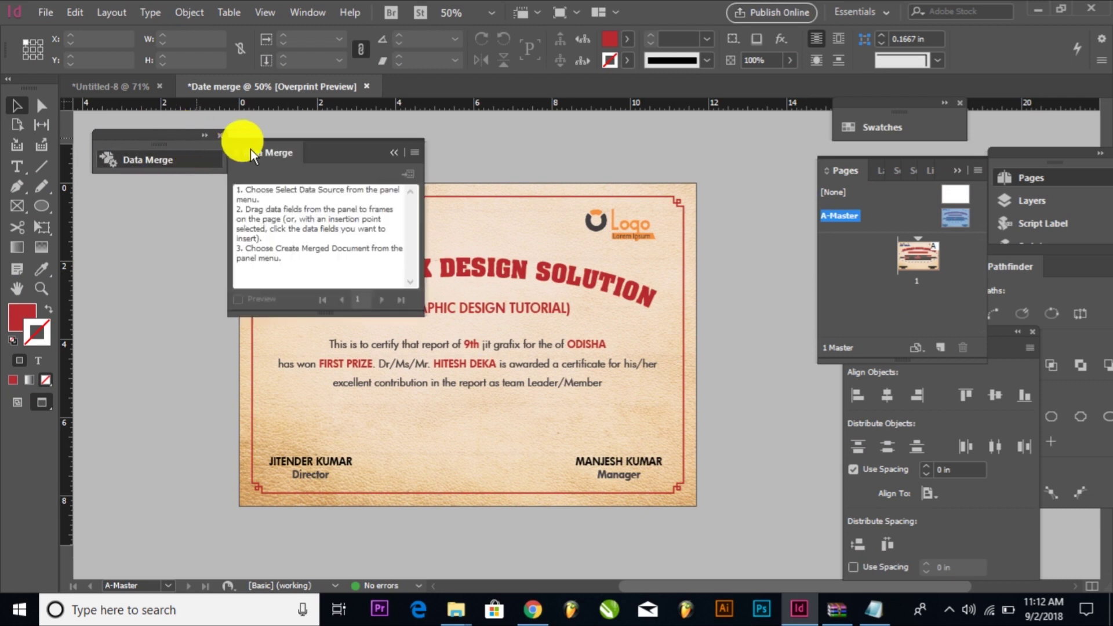
pyautogui.doubleClick(193, 138)
# Step: Load "1st Prize Winner.csv" as the data merge source, using the copied folder path
pyautogui.hotkey('ctrl', '=')
pyautogui.click(279, 151)
pyautogui.click(335, 152)
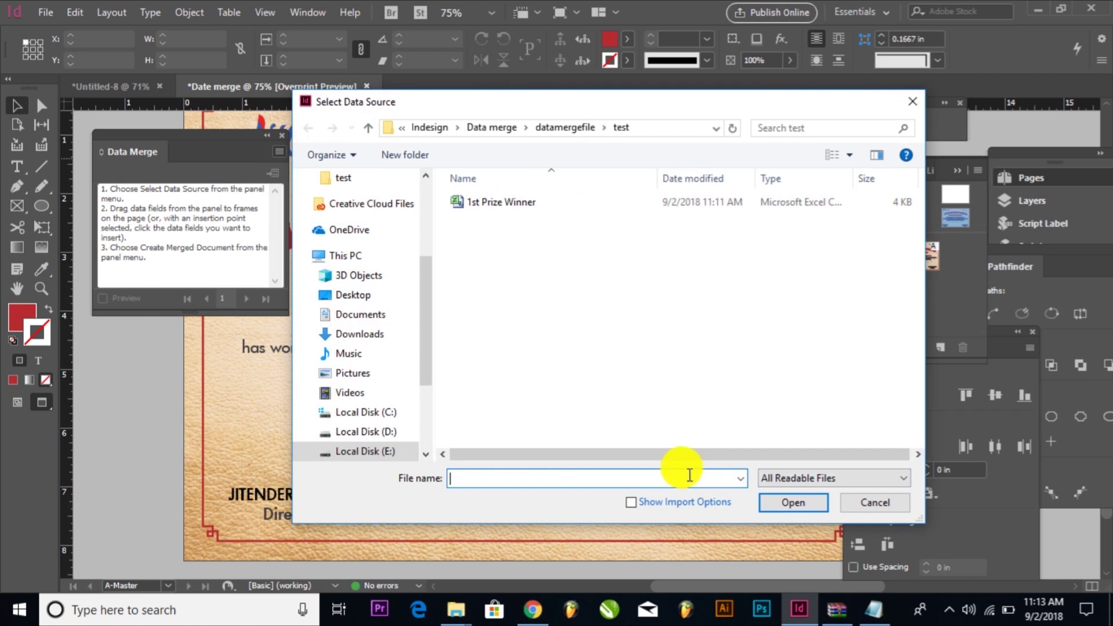
pyautogui.hotkey('ctrl', 'v')
pyautogui.click(778, 502)
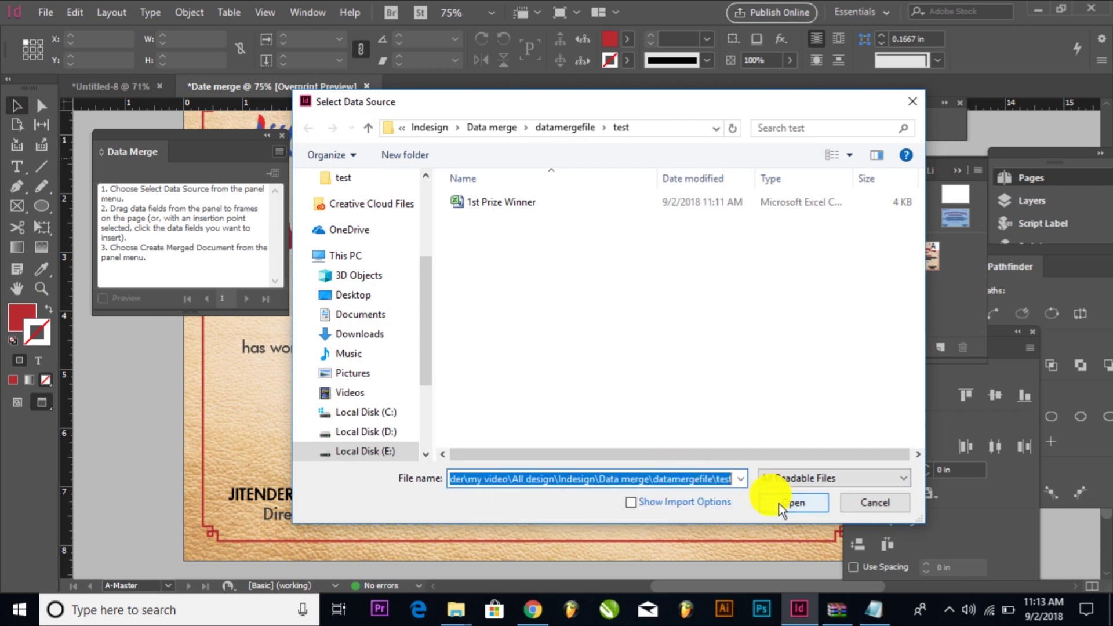
pyautogui.click(476, 205)
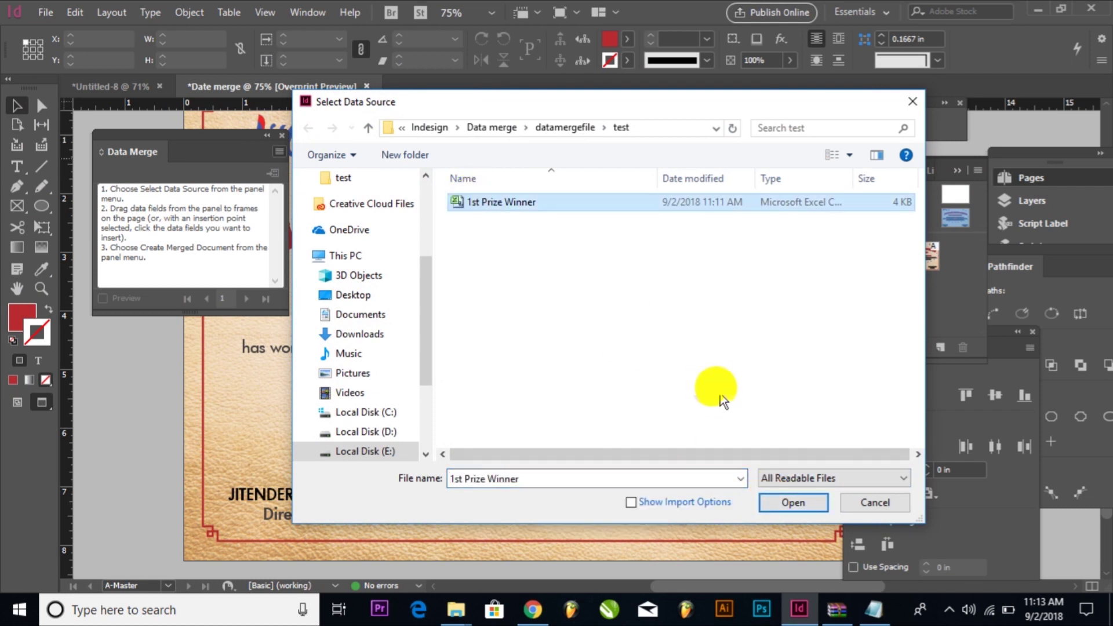
pyautogui.click(808, 503)
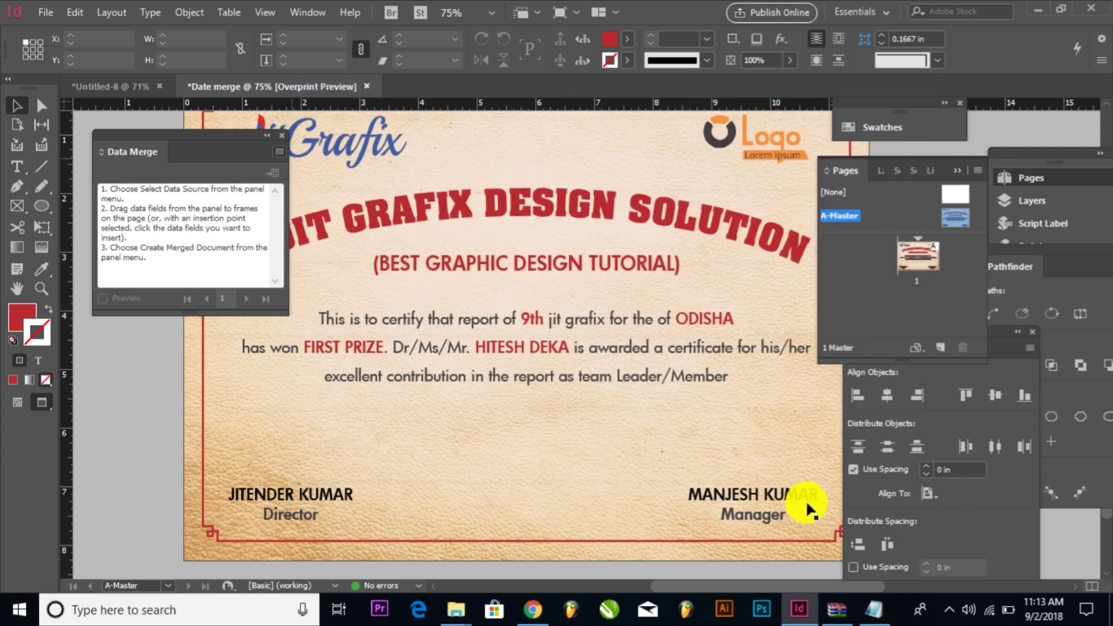
# Step: Replace the recipient's name in the certificate paragraph with the Name data field
pyautogui.click(485, 352)
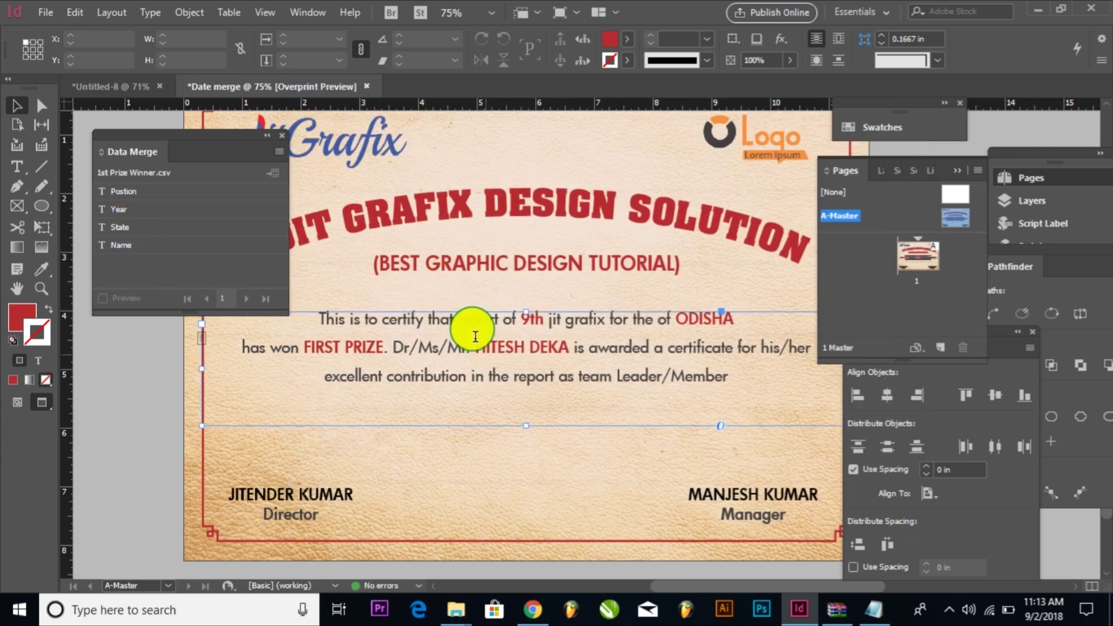
pyautogui.doubleClick(472, 323)
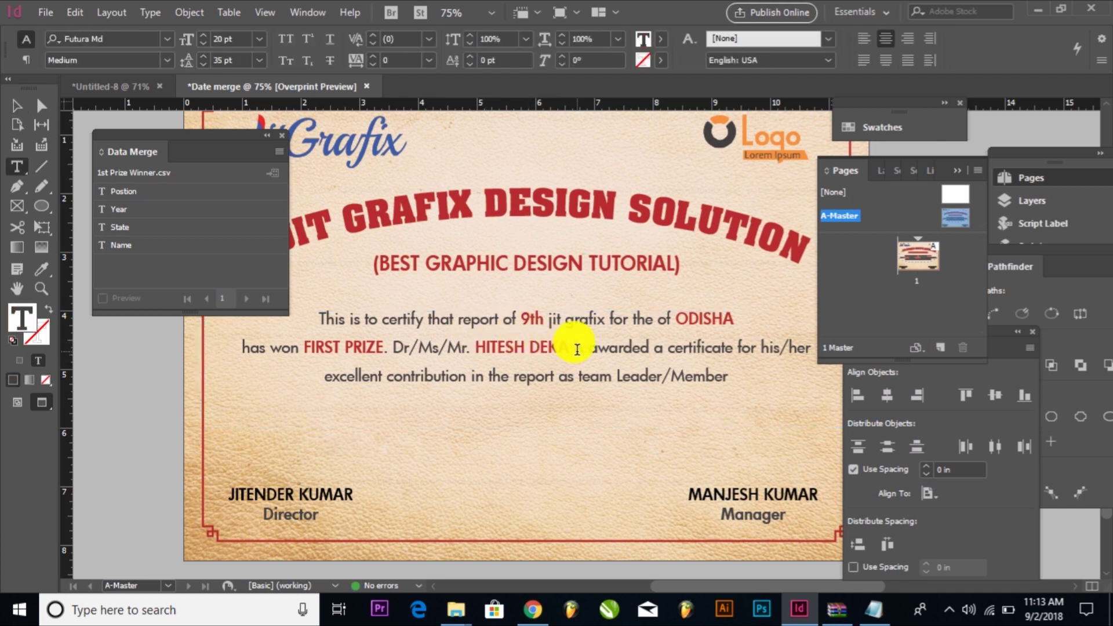
pyautogui.moveTo(476, 346); pyautogui.dragTo(570, 346)
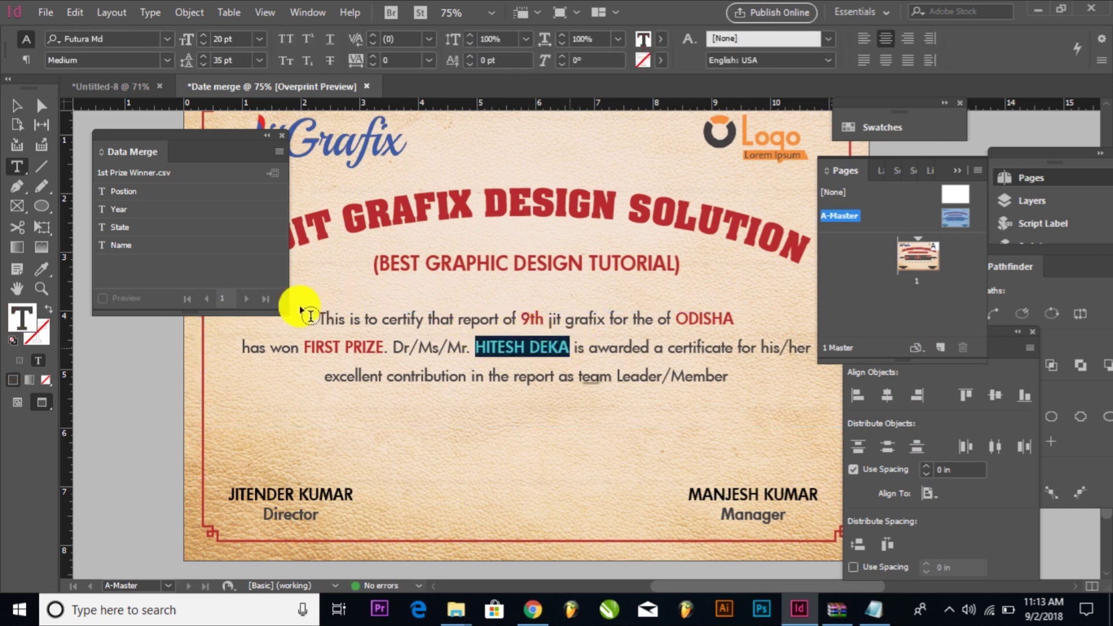
pyautogui.click(148, 246)
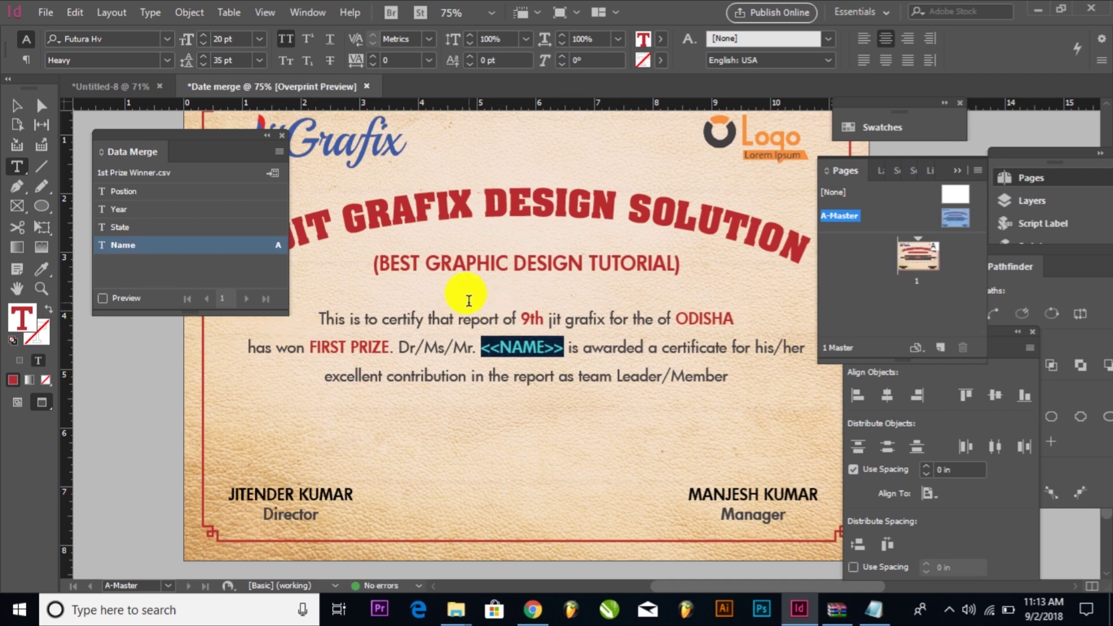
# Step: Replace ODISHA with the State data field and 9th with the Year data field in the certificate's first line
pyautogui.moveTo(677, 318); pyautogui.dragTo(734, 318)
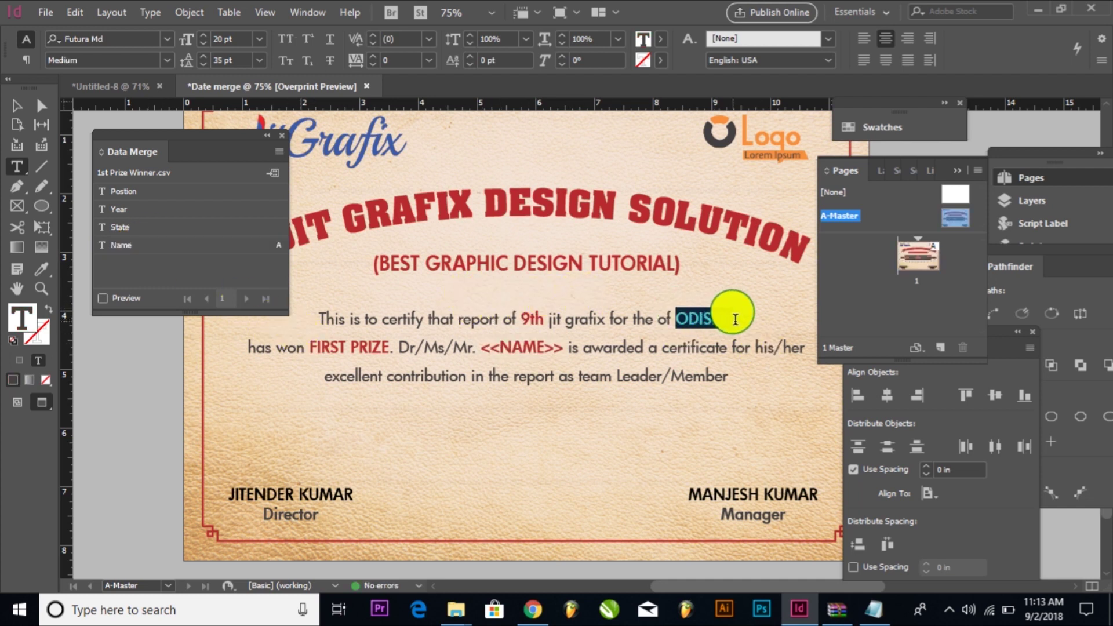
pyautogui.click(131, 226)
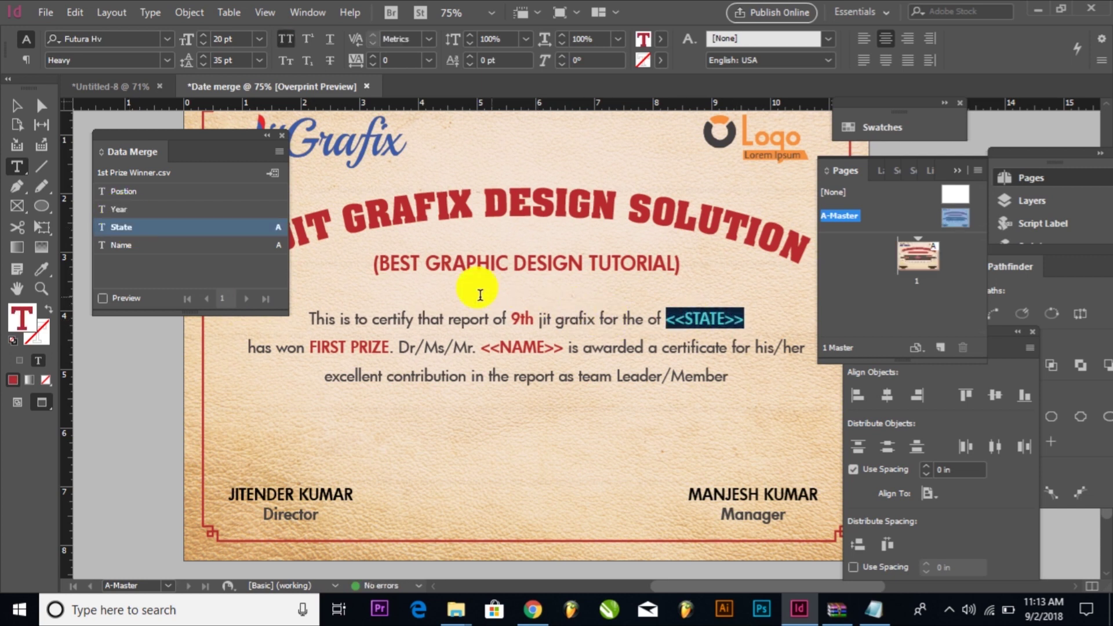
pyautogui.moveTo(512, 318); pyautogui.dragTo(535, 317)
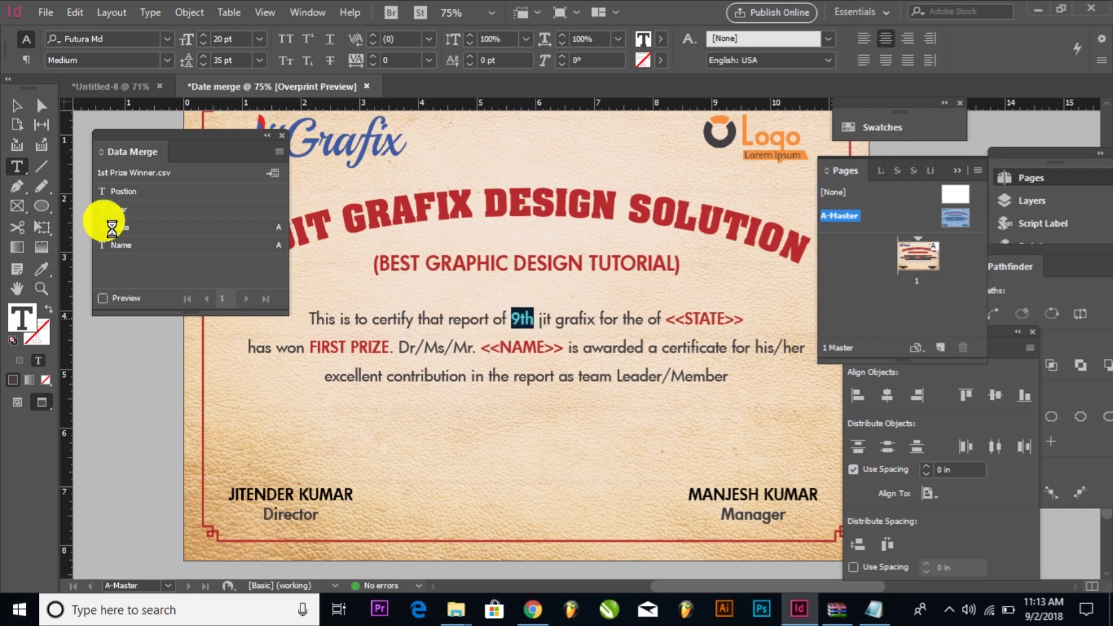
pyautogui.click(115, 207)
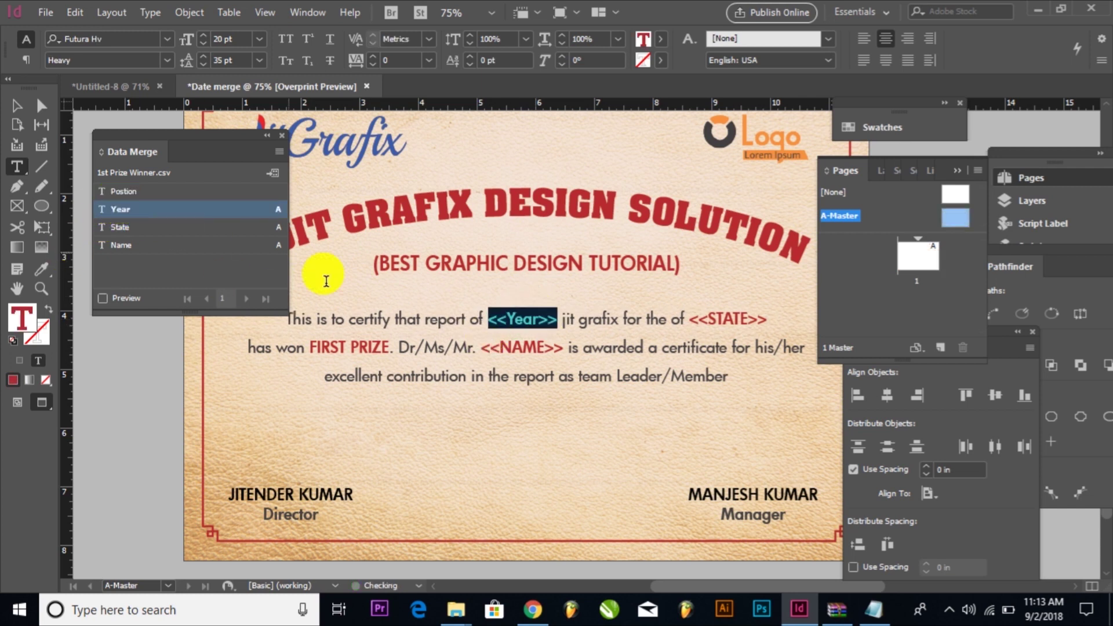
# Step: Replace the FIRST PRIZE text in the certificate paragraph's second line with the Postion data field
pyautogui.moveTo(309, 347); pyautogui.dragTo(382, 341)
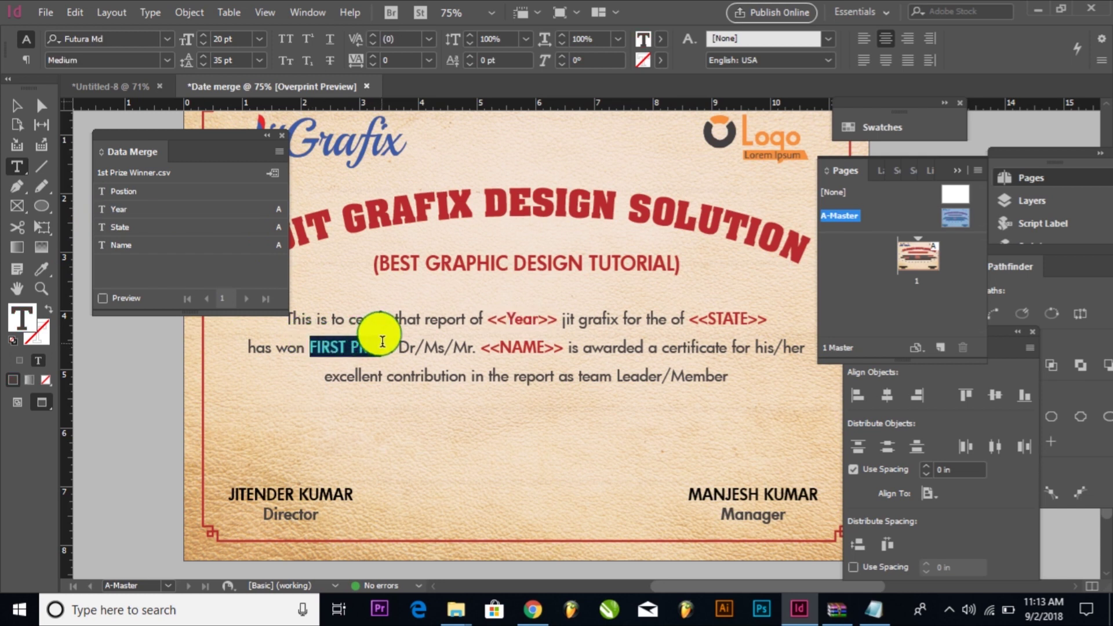
pyautogui.click(135, 191)
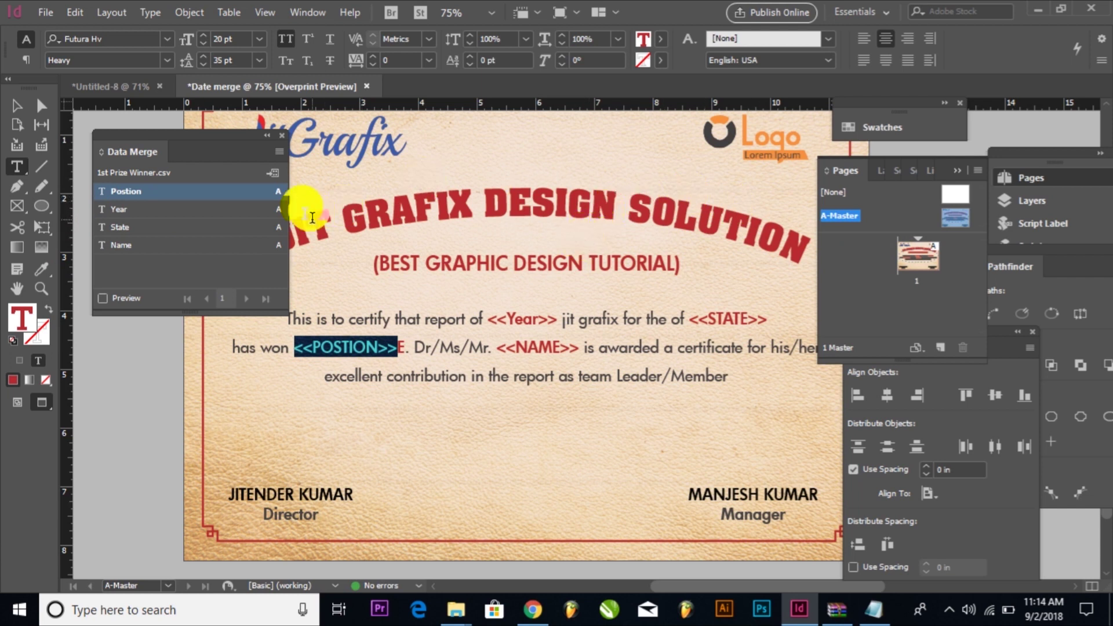
# Step: Create a merged document from all records, with a single record per document page
pyautogui.click(280, 180)
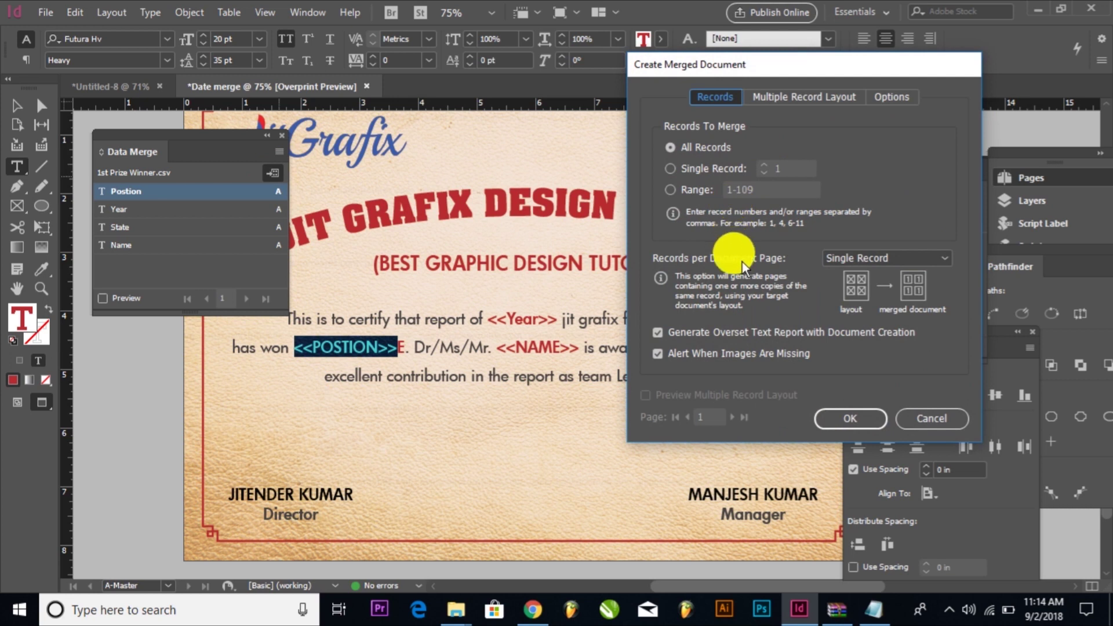
pyautogui.click(858, 420)
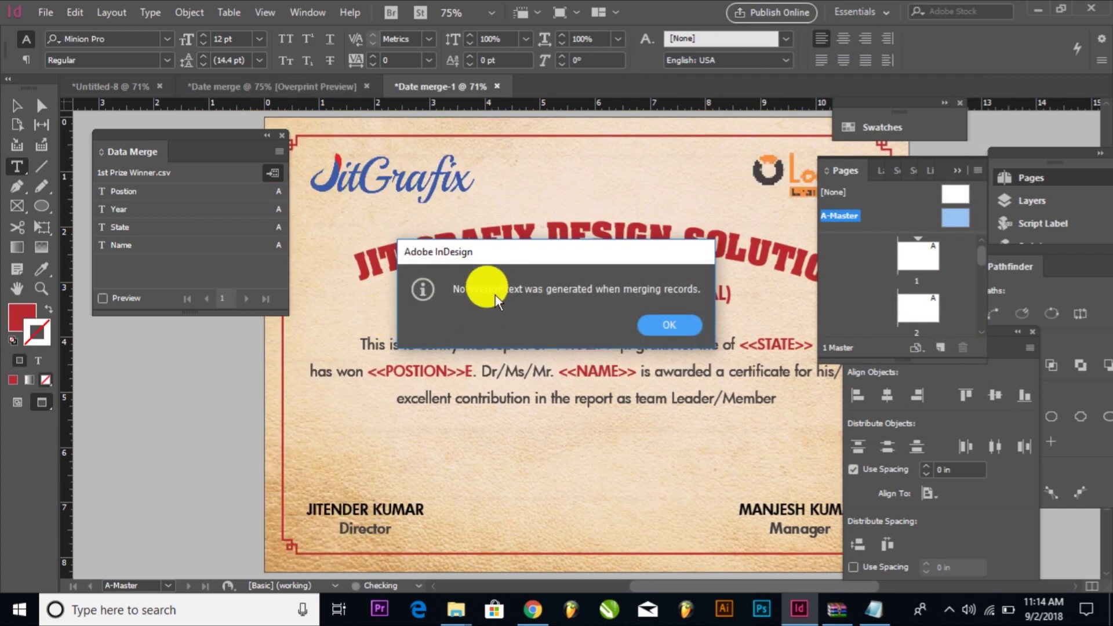
pyautogui.click(666, 329)
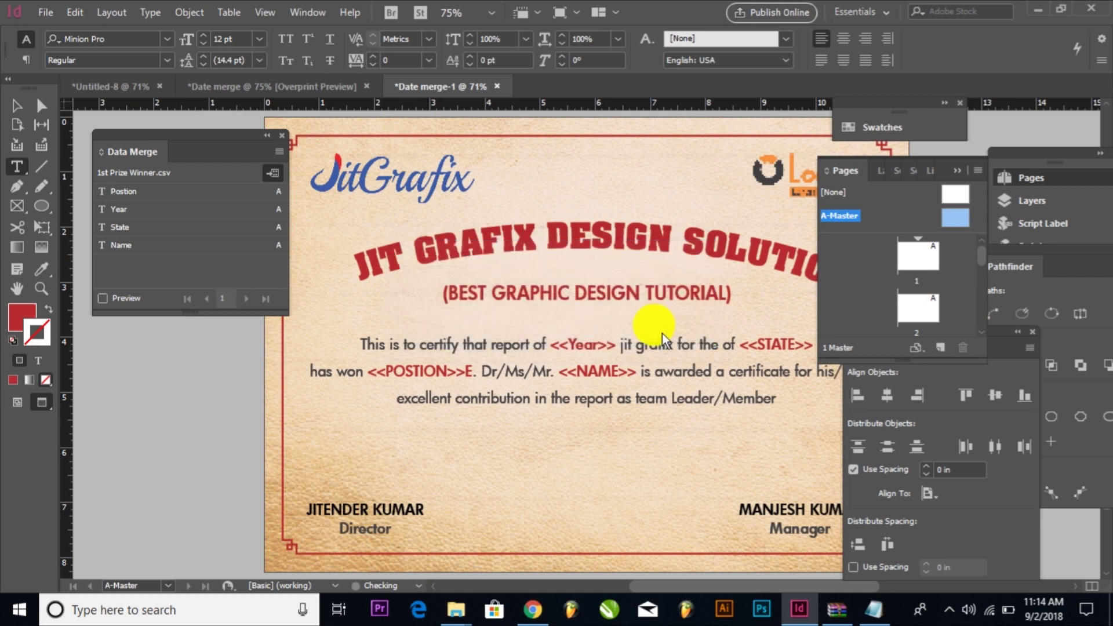
# Step: Go to page 2 of the merged document, lengthen the Pages panel, and review the merged text on the certificates through page 11
pyautogui.doubleClick(931, 307)
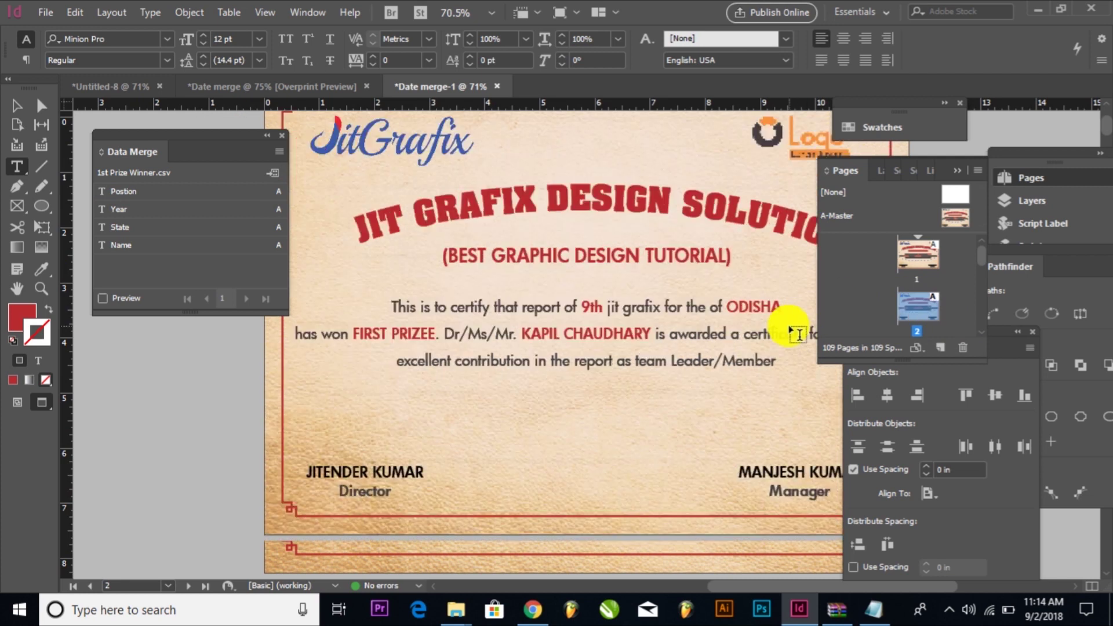
pyautogui.moveTo(916, 350); pyautogui.dragTo(910, 577)
pyautogui.hotkey('ctrl', '-')
pyautogui.hotkey('ctrl', '-')
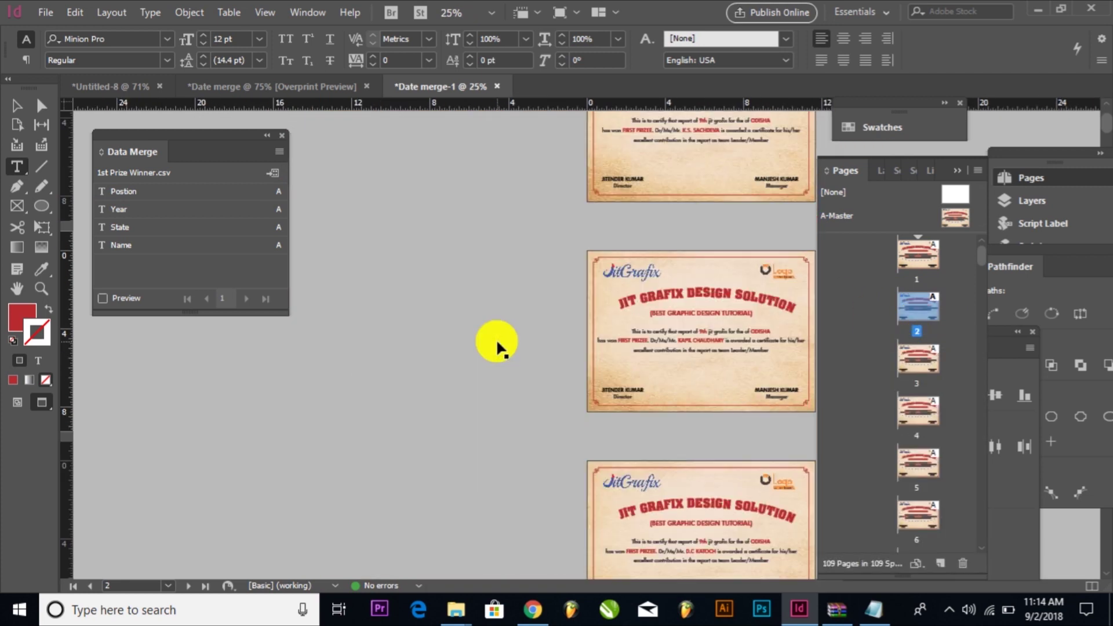
pyautogui.moveTo(547, 338); pyautogui.dragTo(447, 243)
pyautogui.moveTo(471, 179); pyautogui.dragTo(870, 337)
pyautogui.scroll(-10, 598, 331)
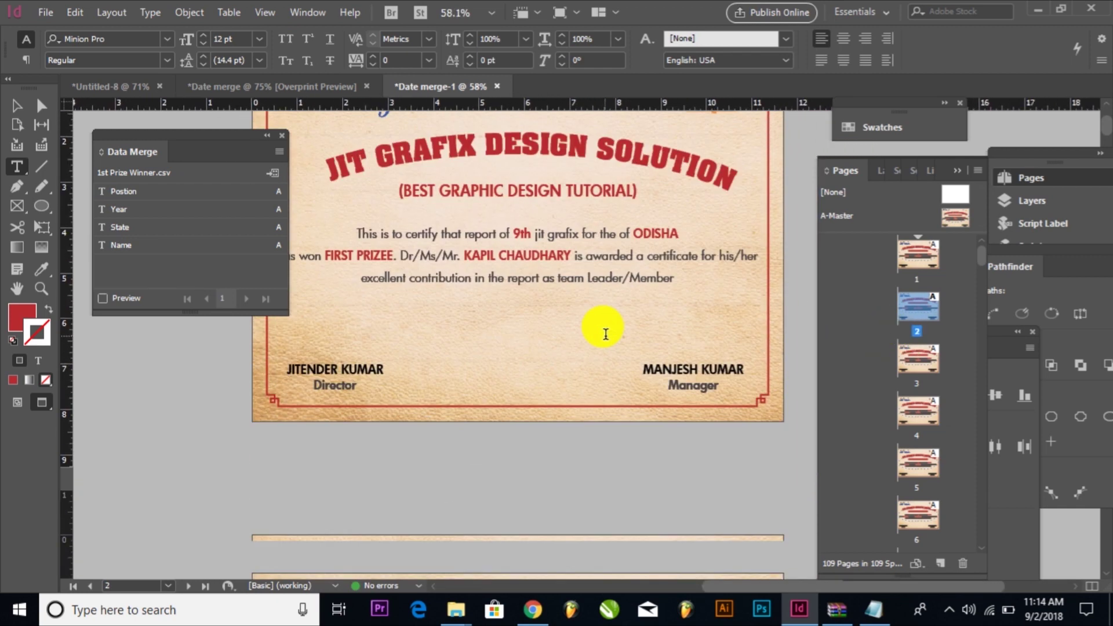
pyautogui.scroll(-15, 581, 330)
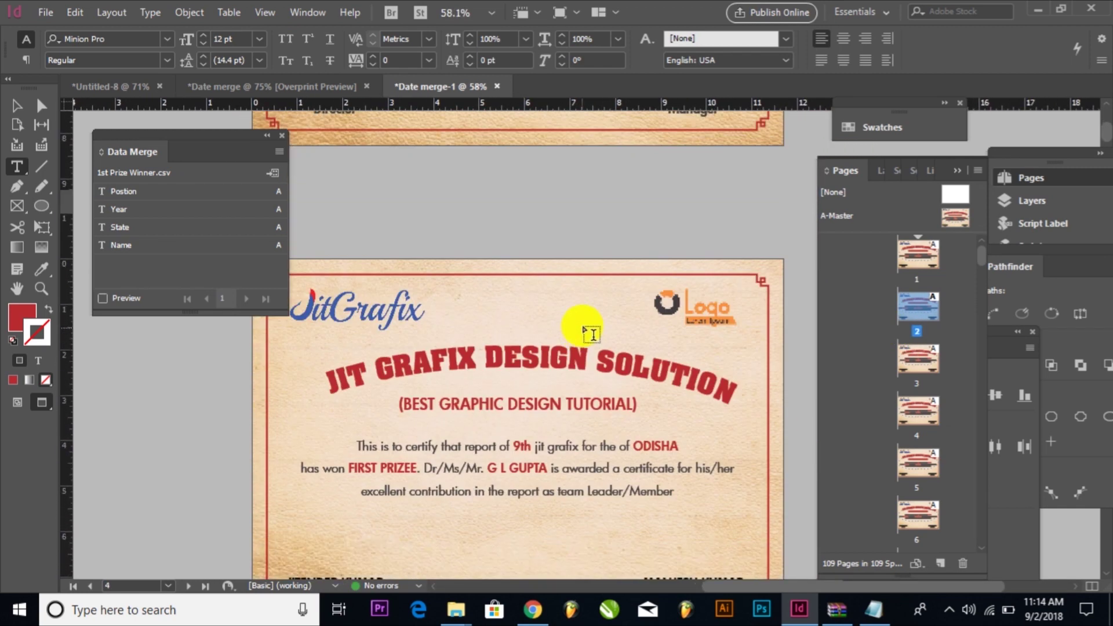
pyautogui.scroll(-15, 585, 322)
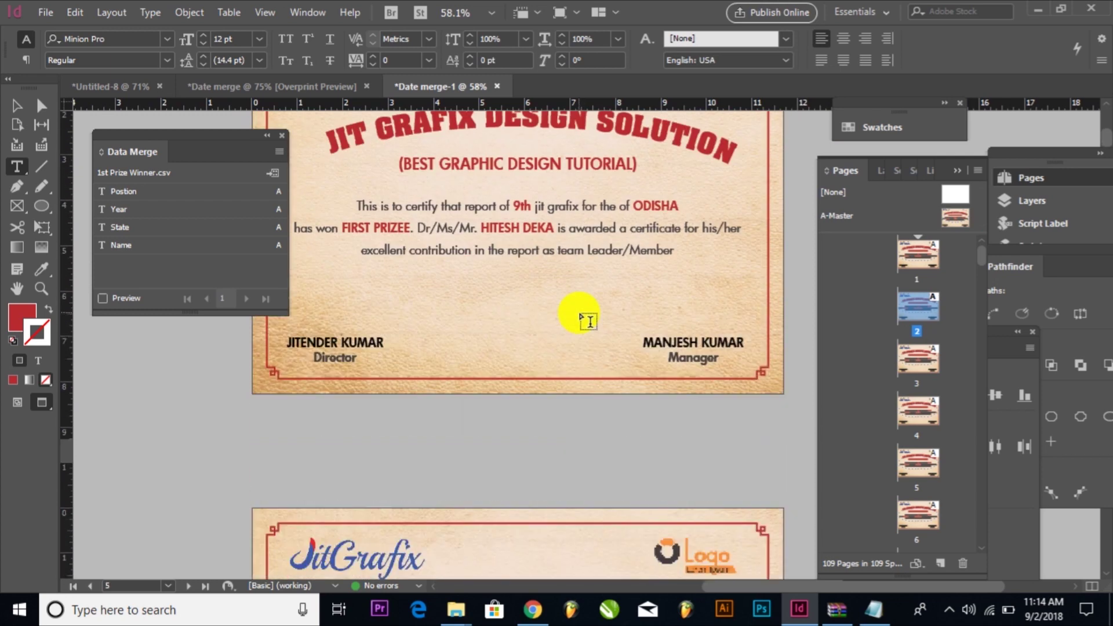
pyautogui.scroll(-15, 582, 320)
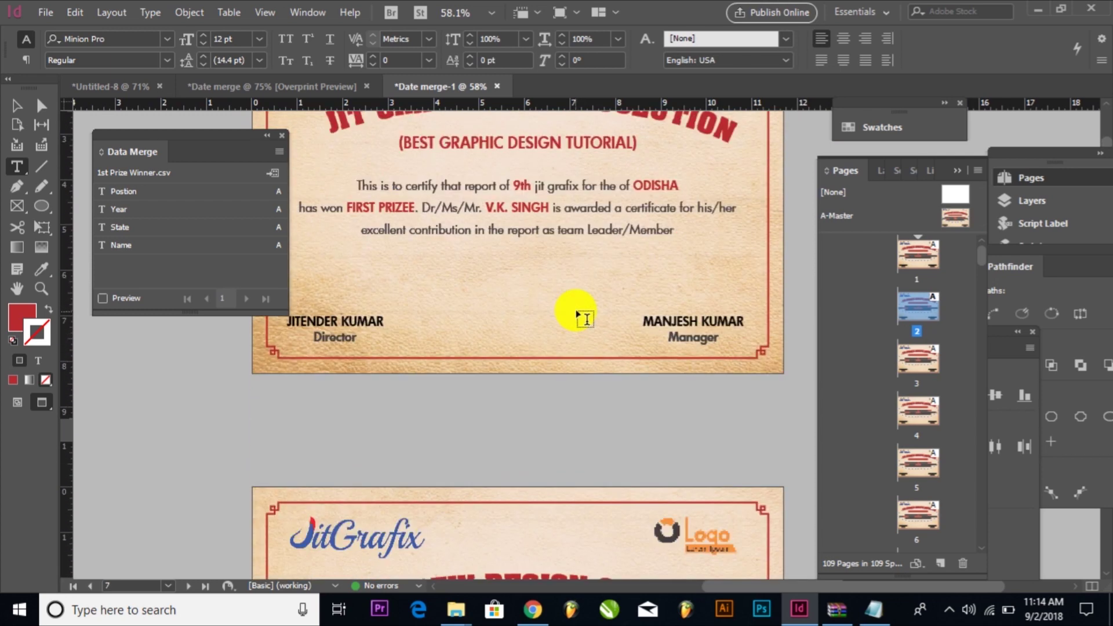
pyautogui.scroll(-8, 578, 297)
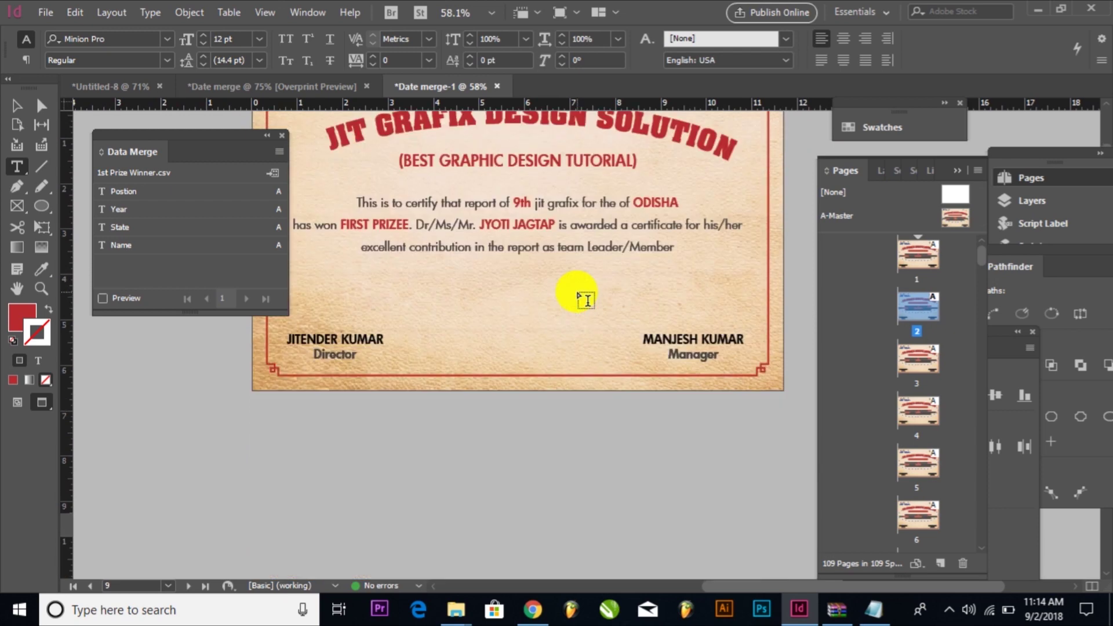
pyautogui.scroll(-8, 580, 284)
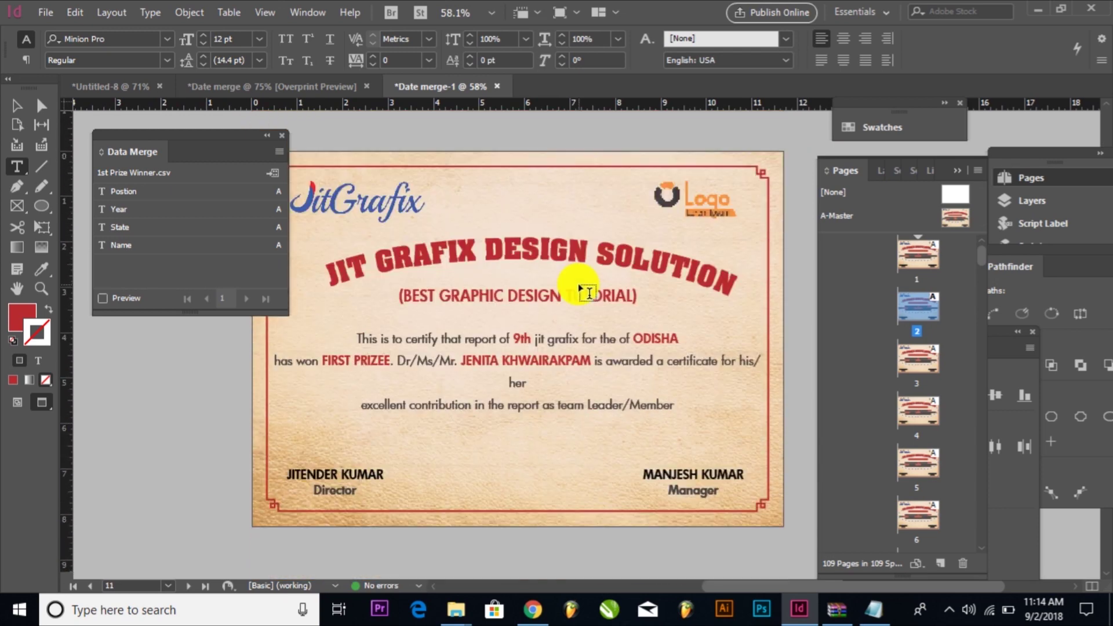